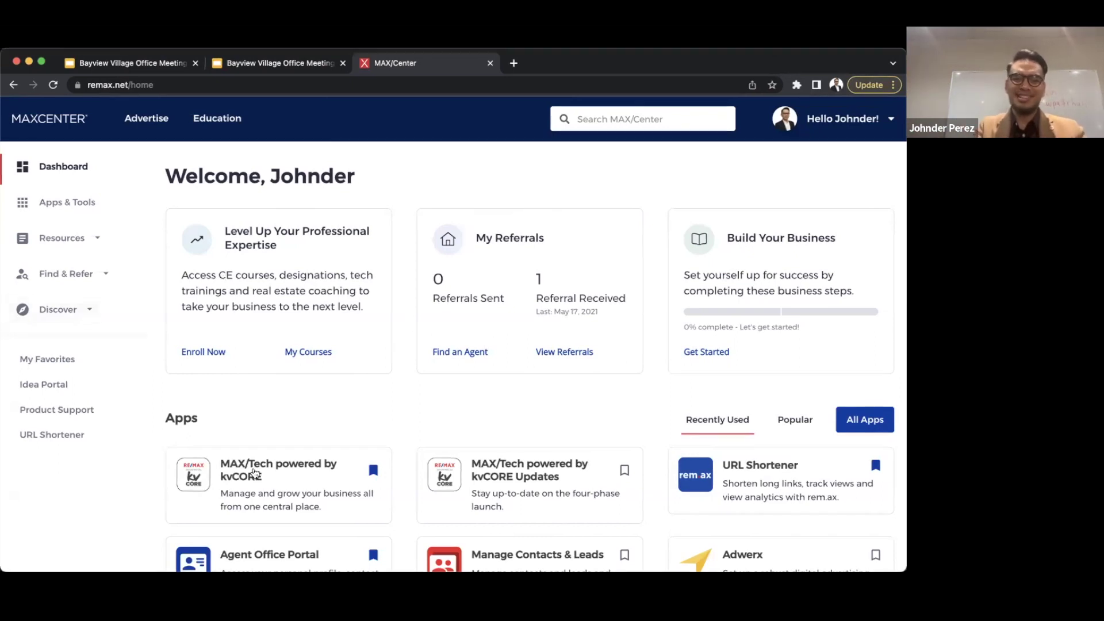
- Launch the 'MAX/Tech powered by kvCORE' app from the MAX/Center dashboard in a new tab
click(254, 473)
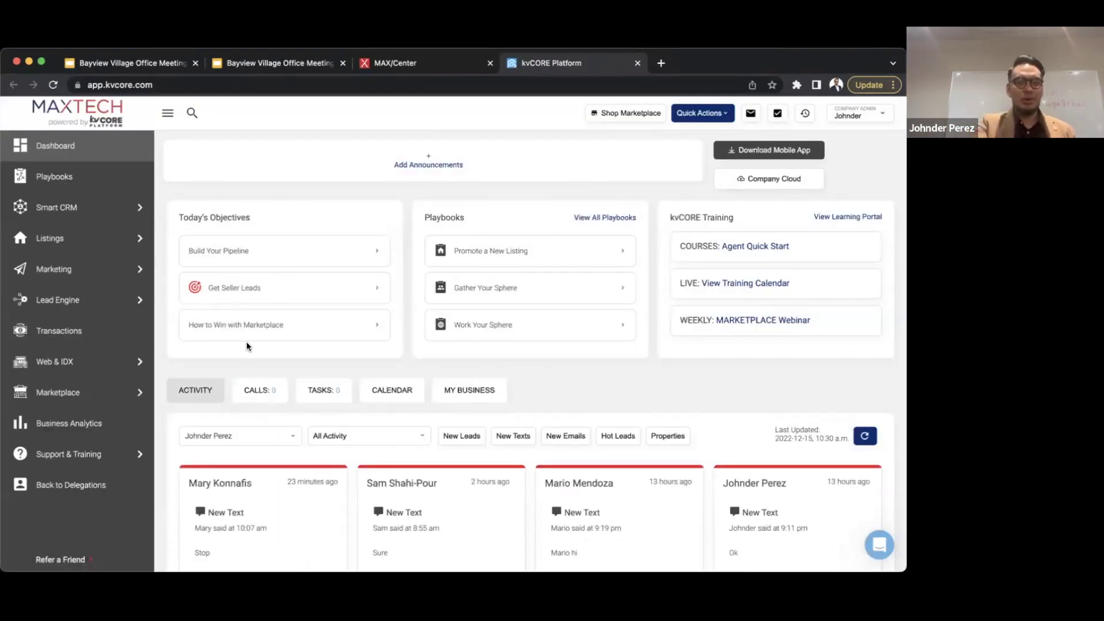
click(311, 392)
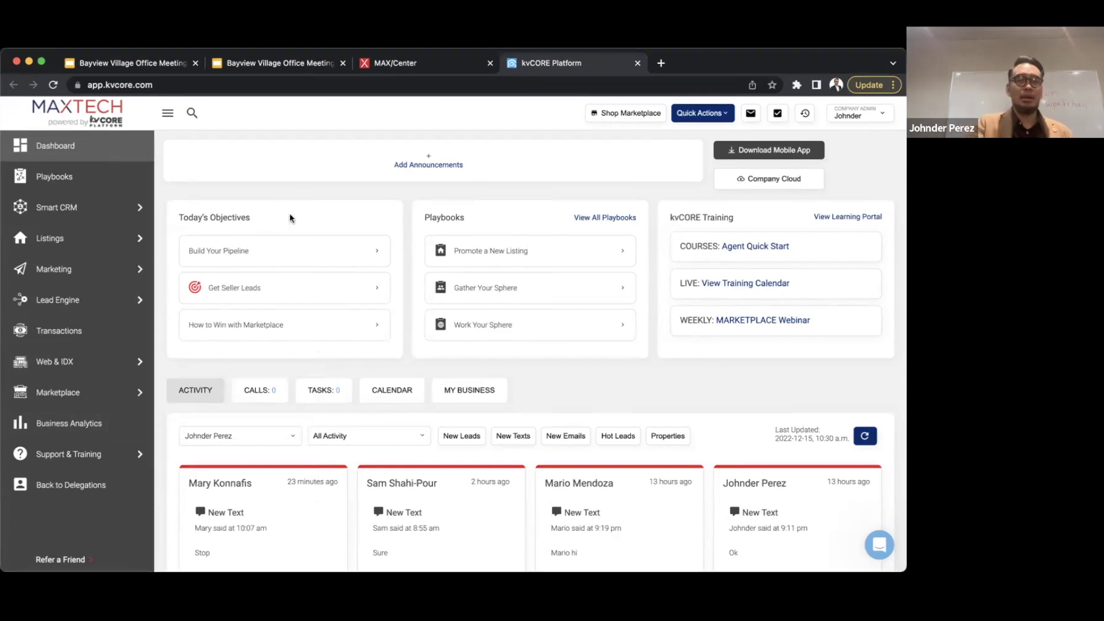
- Open the Gather Your Sphere playbook to its Let Us Handle It and Do It Yourself import options
click(40, 178)
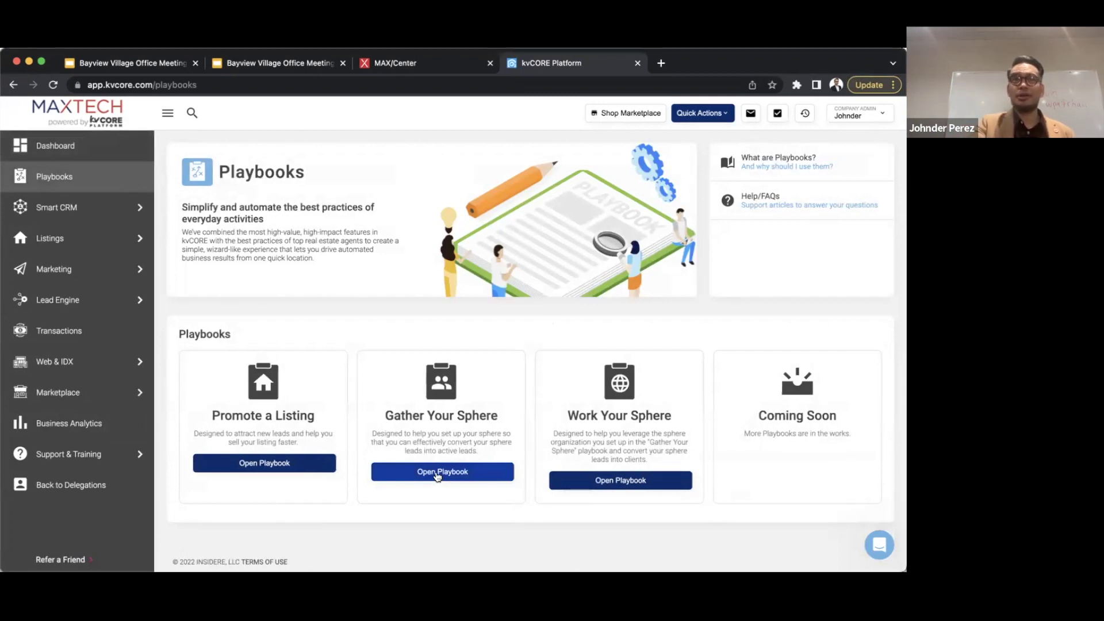
click(437, 474)
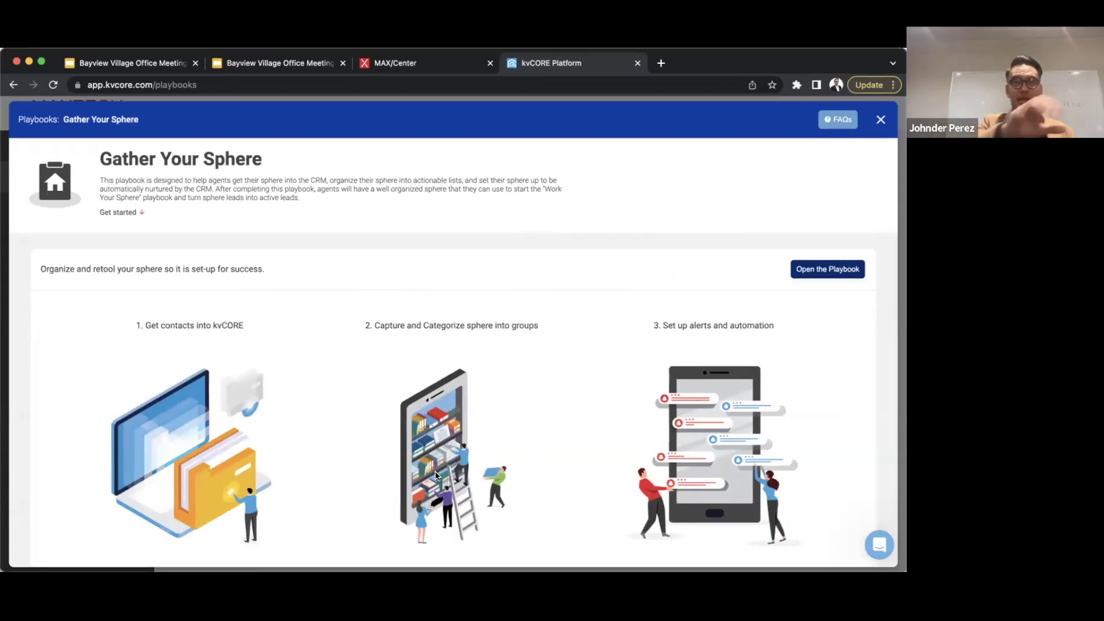
scroll(436, 475, down, 1)
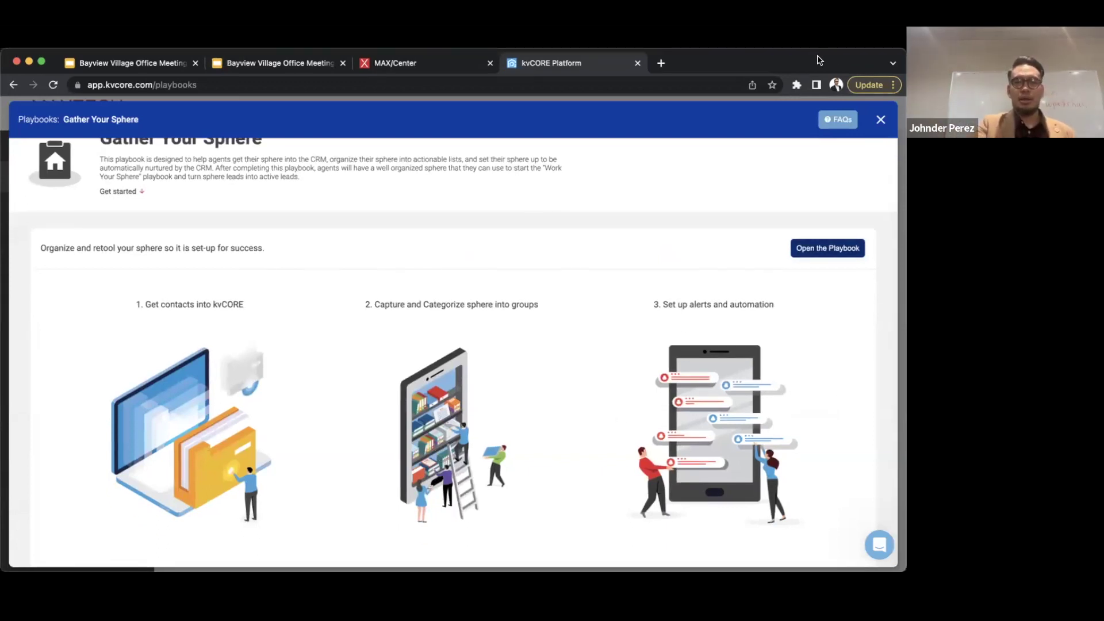
click(831, 248)
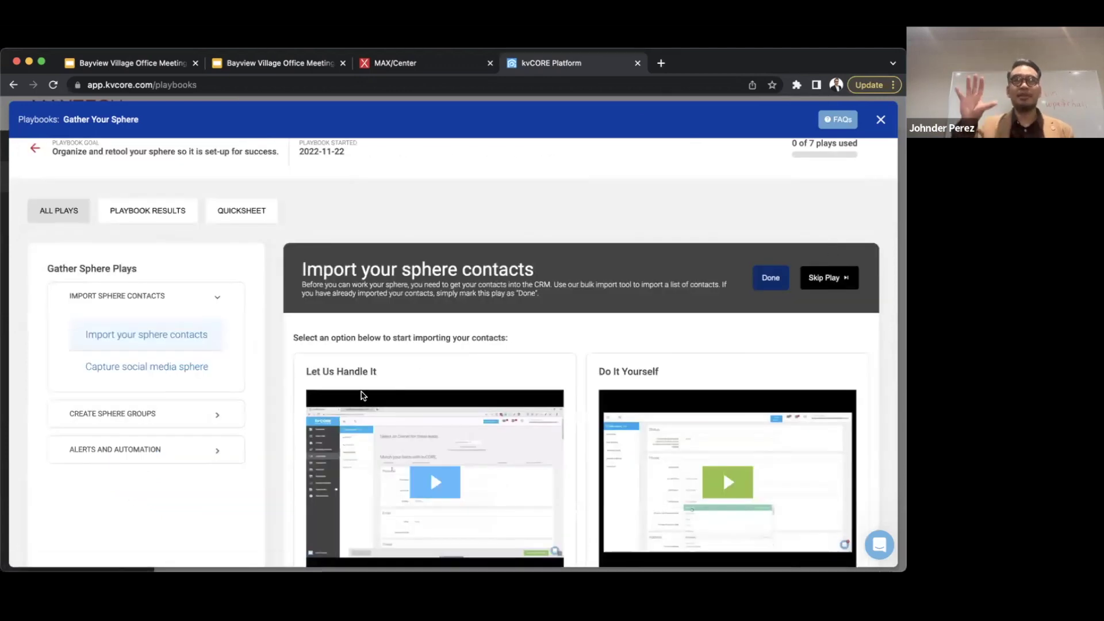
scroll(282, 366, down, 5)
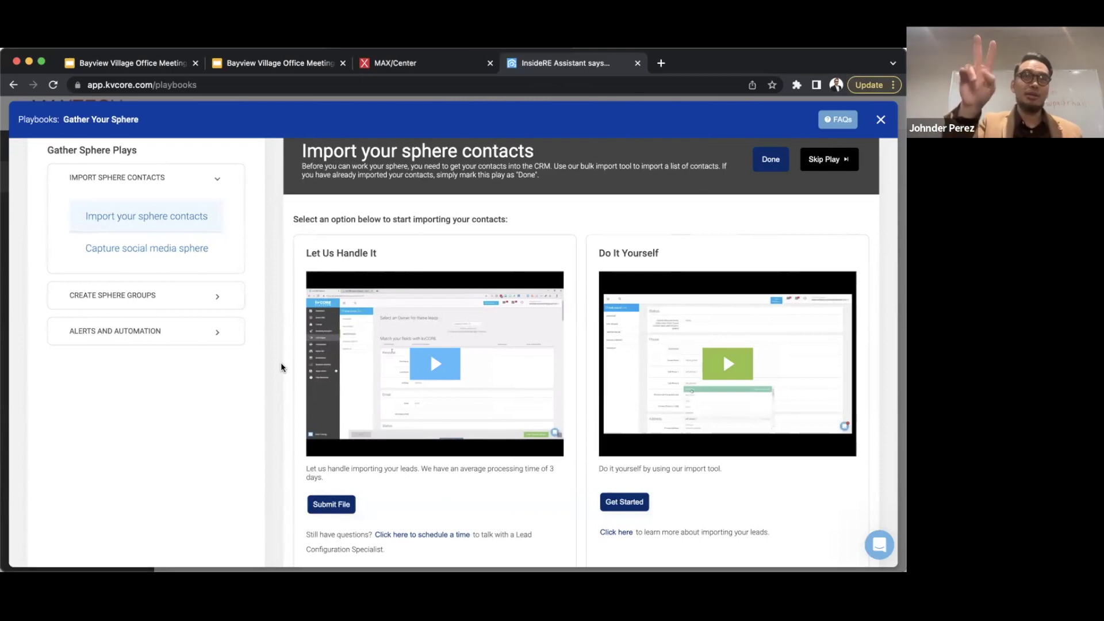
scroll(253, 463, down, 1)
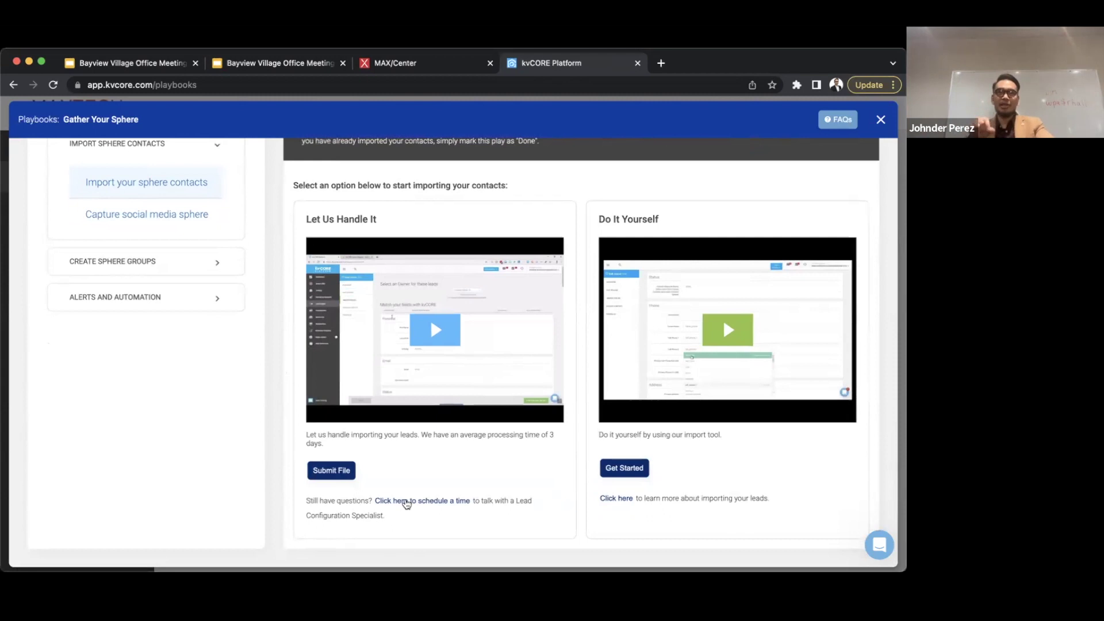
click(406, 501)
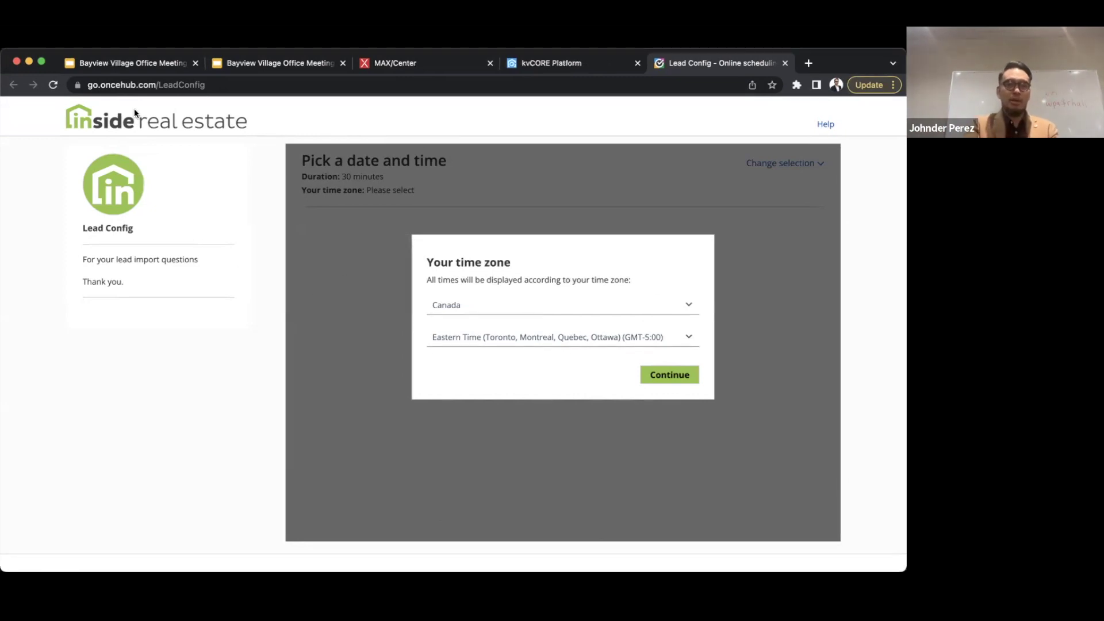
key(super+w)
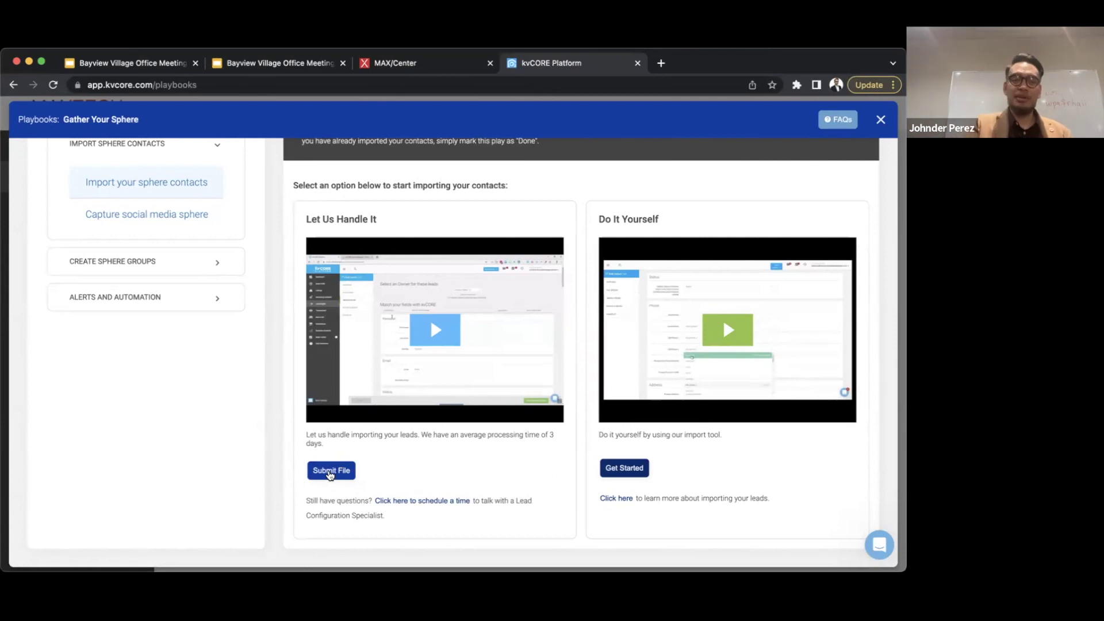
- Open the kvCORE Import Request form and review its role, location, assignment and ownership questions
click(331, 473)
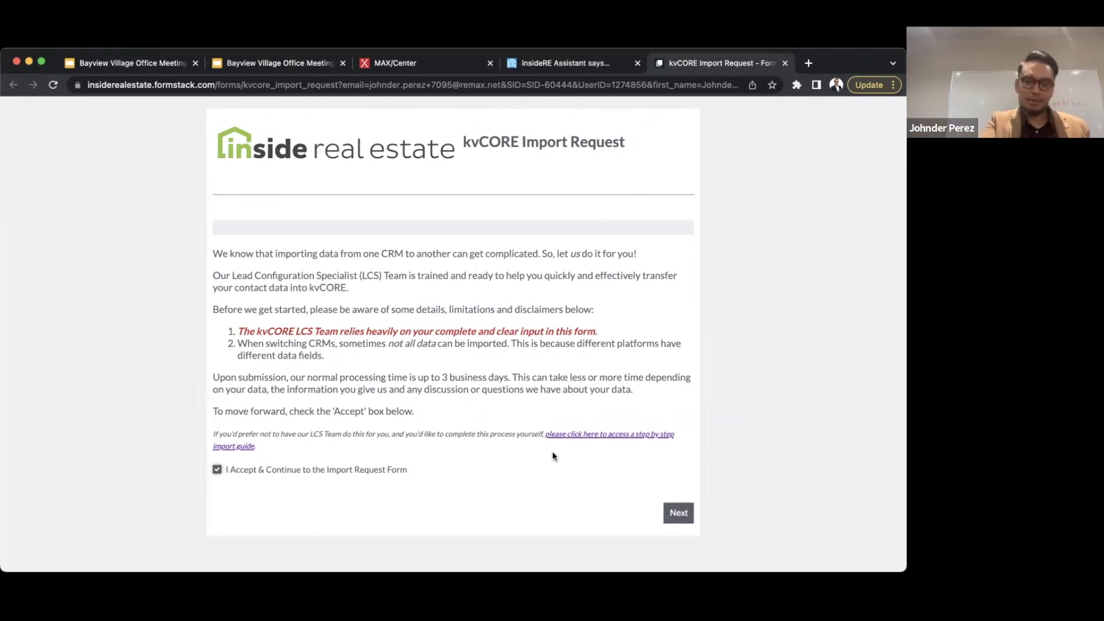
click(677, 514)
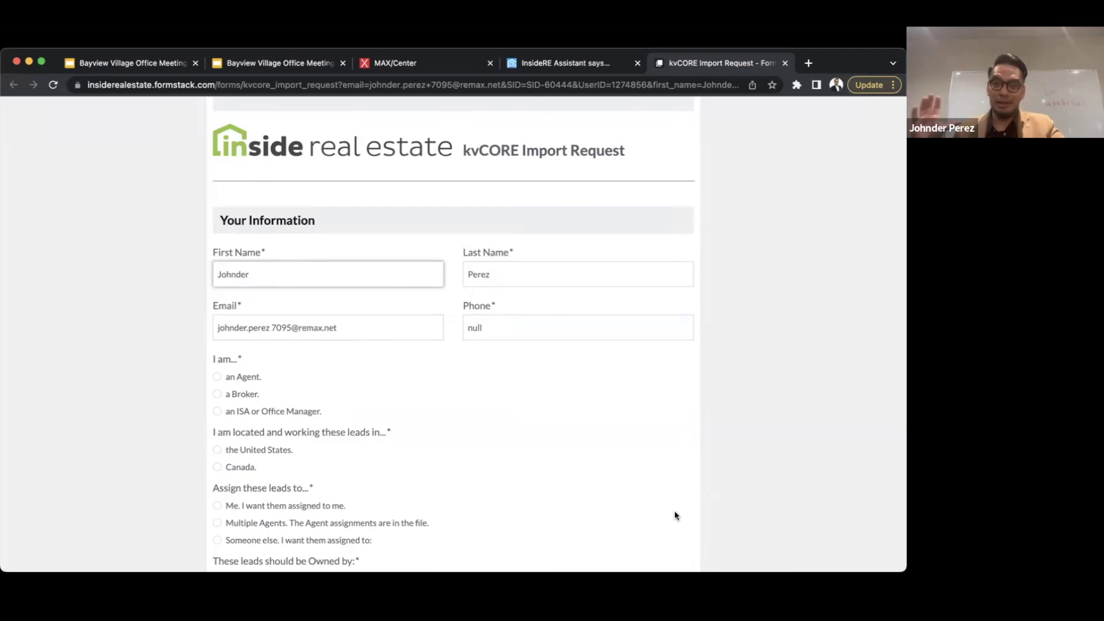
scroll(557, 476, down, 3)
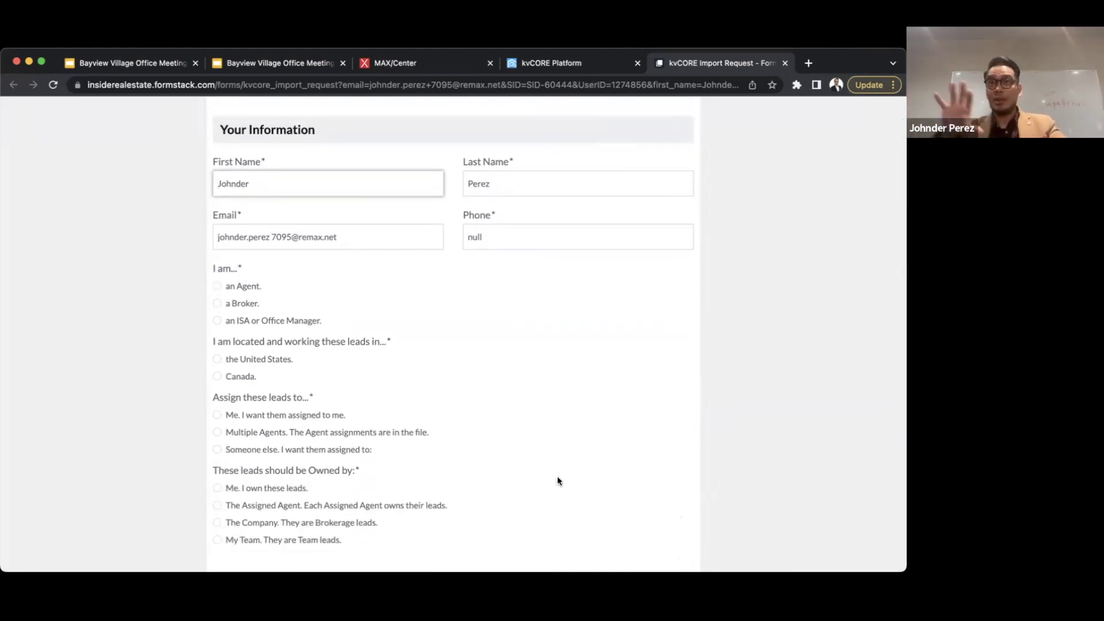
scroll(557, 481, down, 2)
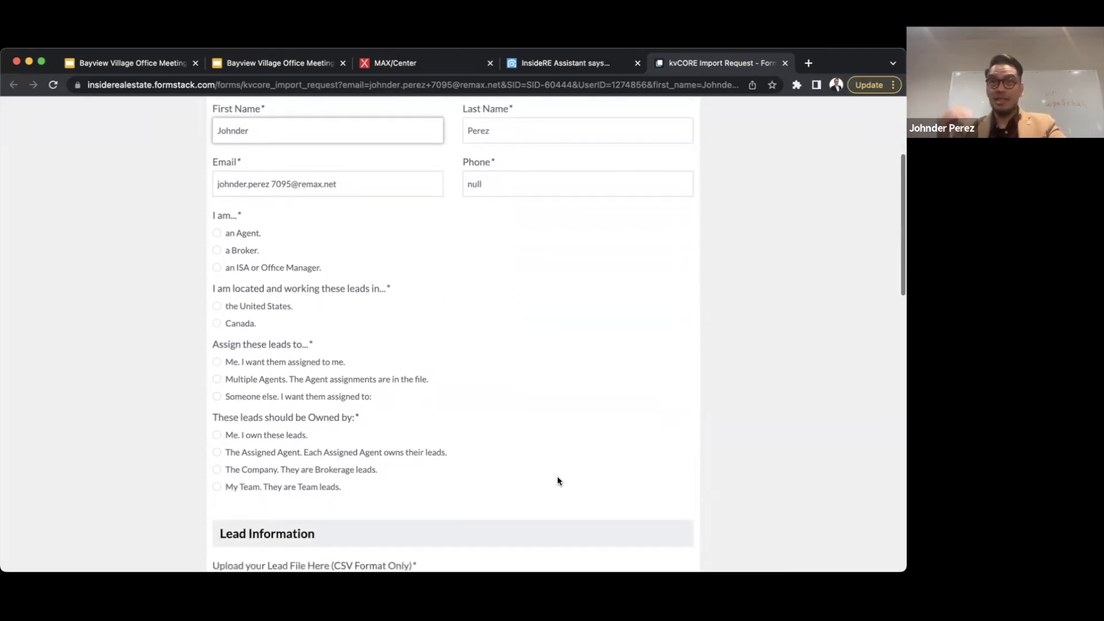
- Scroll to the Lead Information section with the CSV upload and Lead Note File Yes/No question
scroll(557, 481, down, 2)
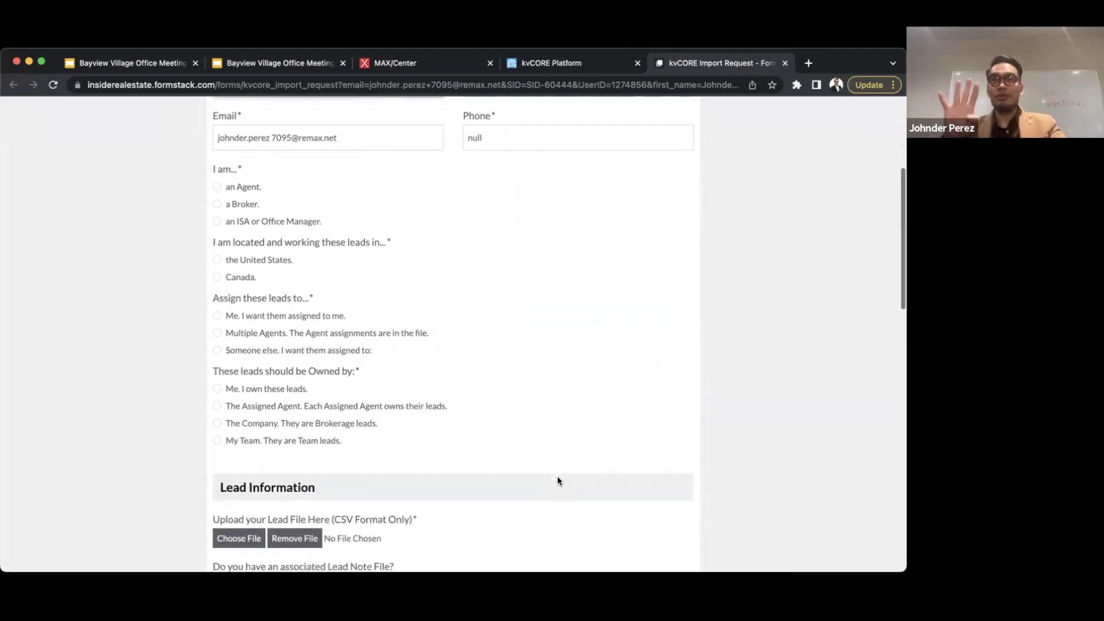
scroll(557, 481, down, 2)
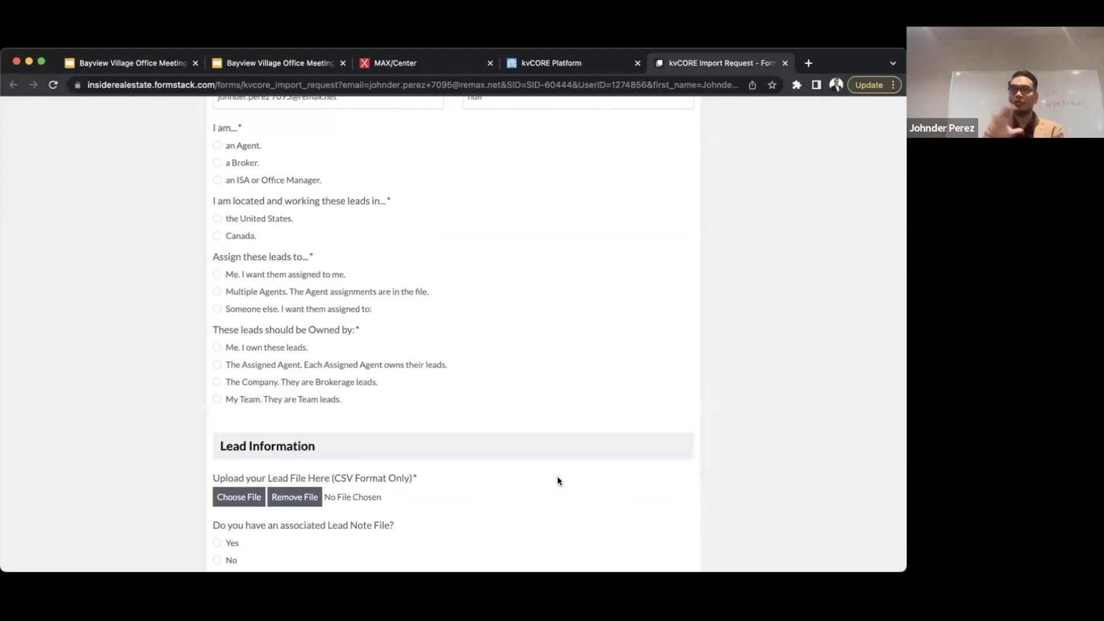
- Scroll through lead status, hashtags, deal types, Listing Alerts and Smart Campaigns questions to Additional Information
scroll(557, 480, down, 7)
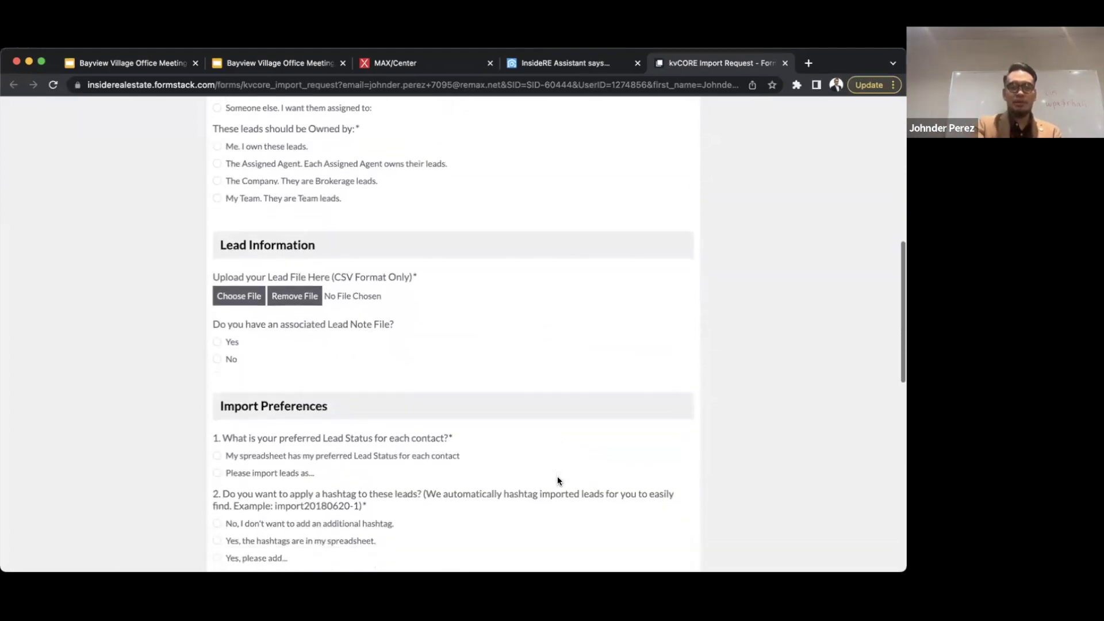
scroll(557, 480, down, 2)
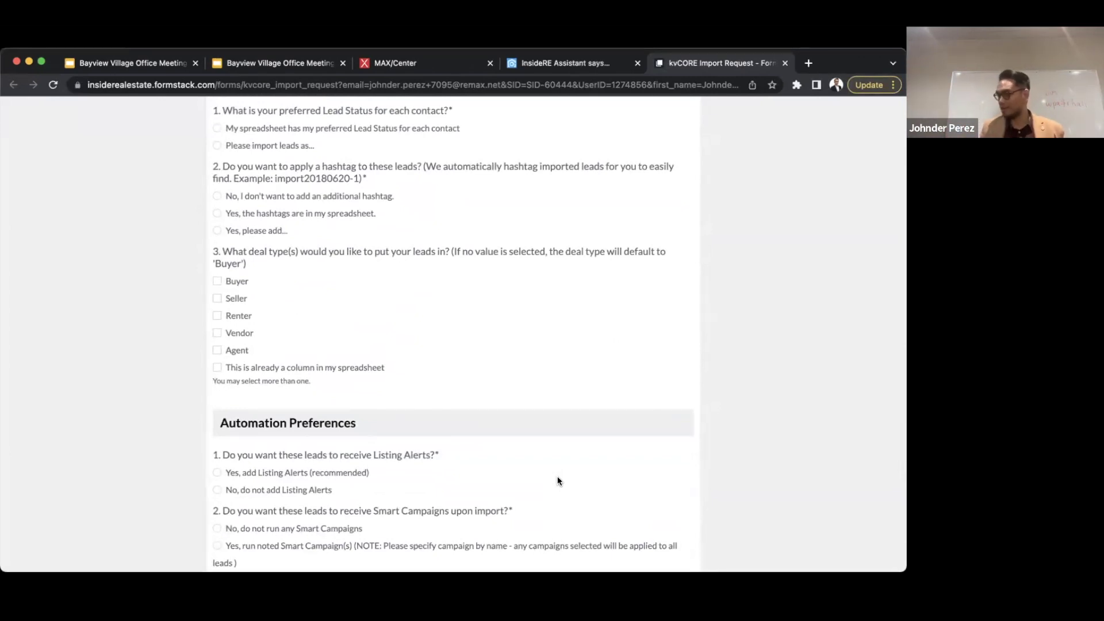
scroll(558, 480, down, 3)
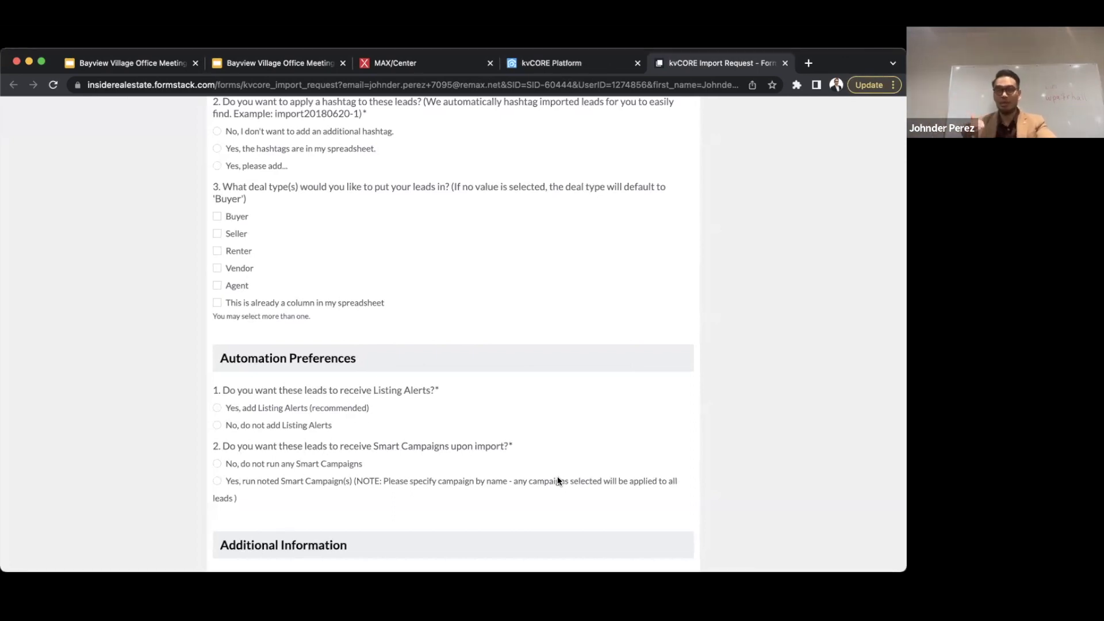
- Review the comments box and Submit Import File button at the bottom, then scroll back up
scroll(558, 481, down, 2)
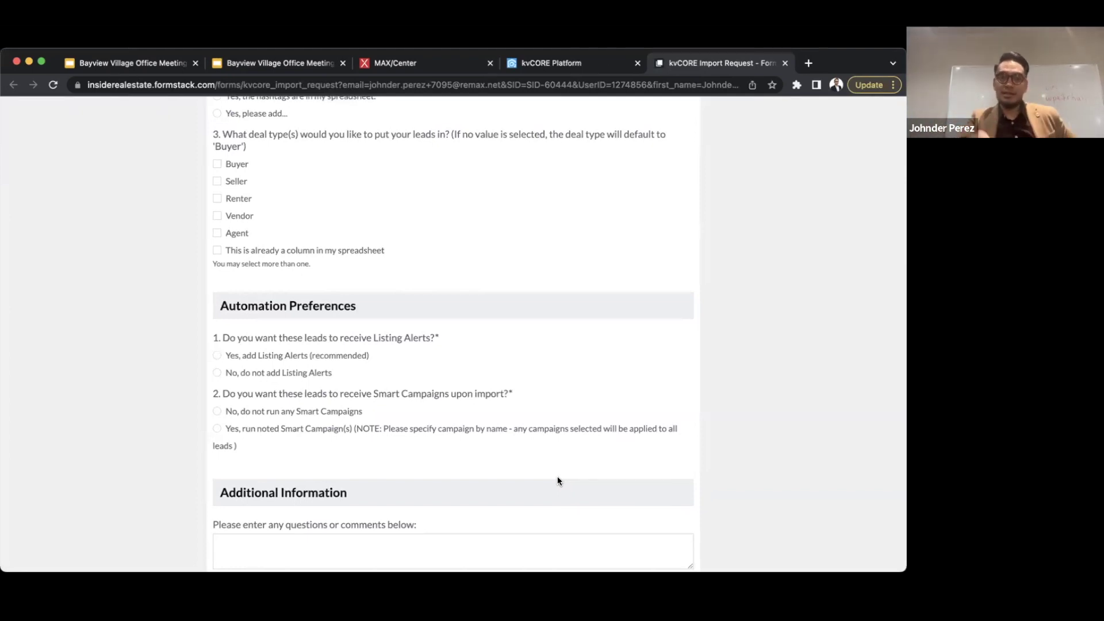
scroll(557, 481, down, 5)
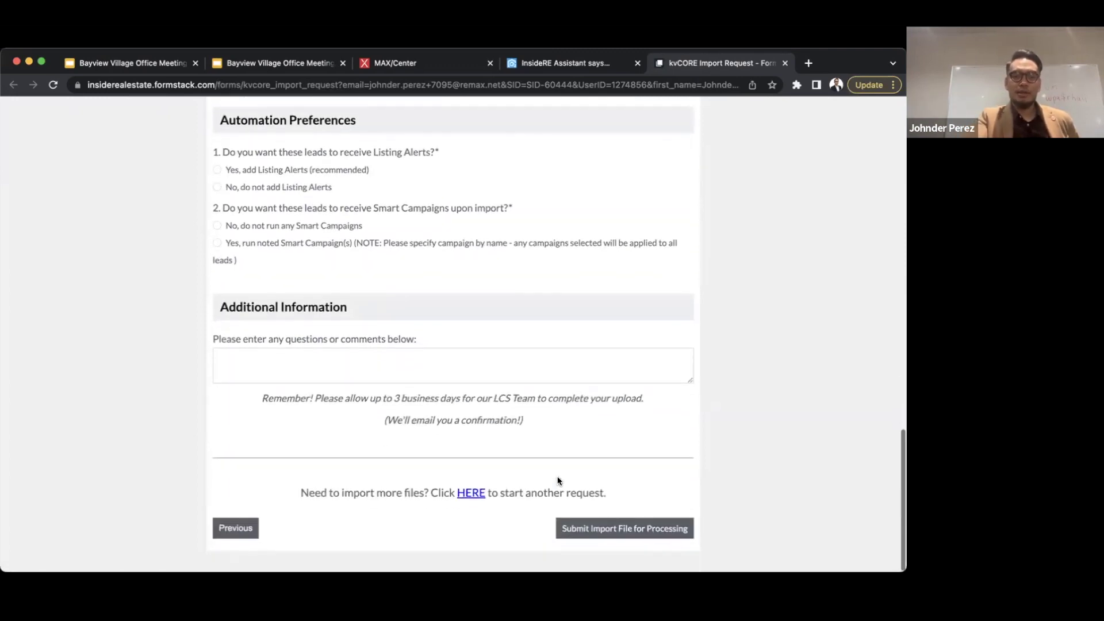
scroll(558, 481, up, 15)
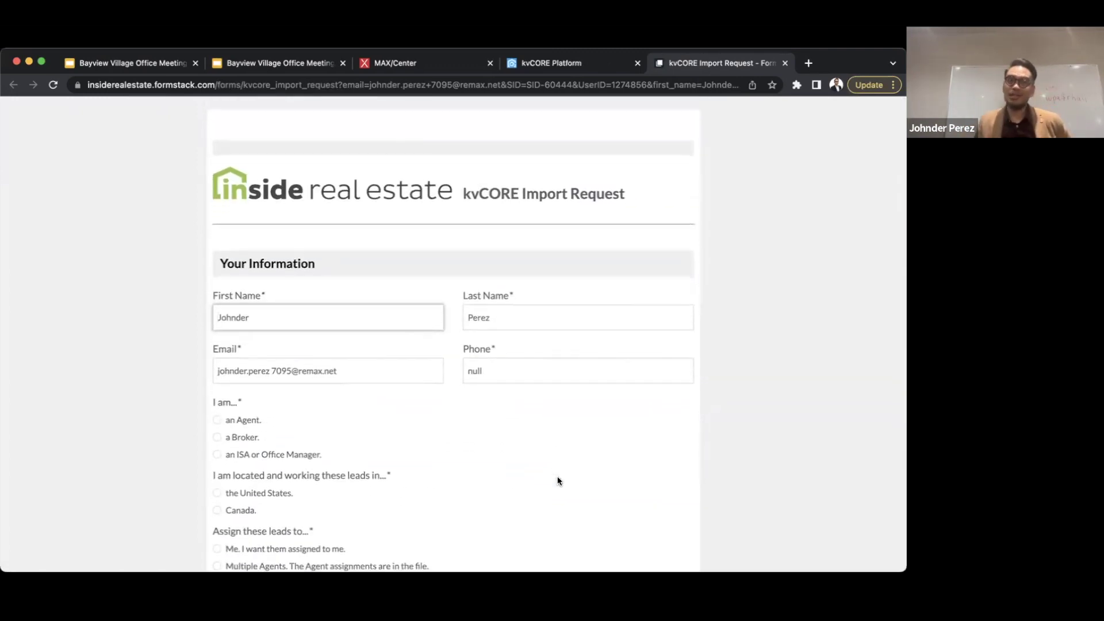
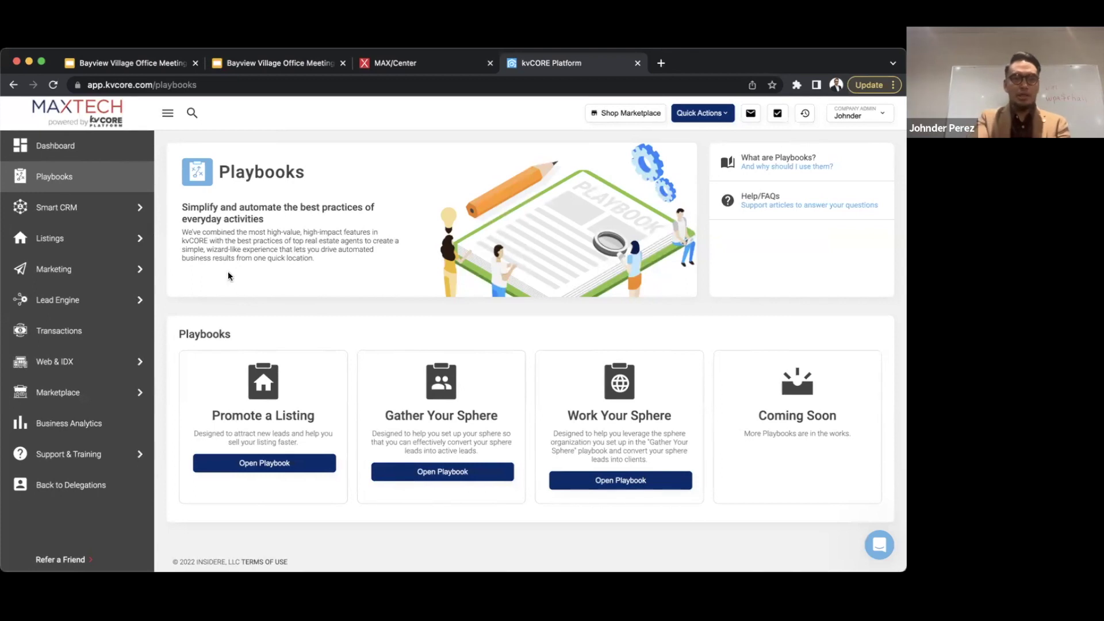
- Go to Web & IDX > Website Manager and launch the agent website URL in a new tab
click(64, 364)
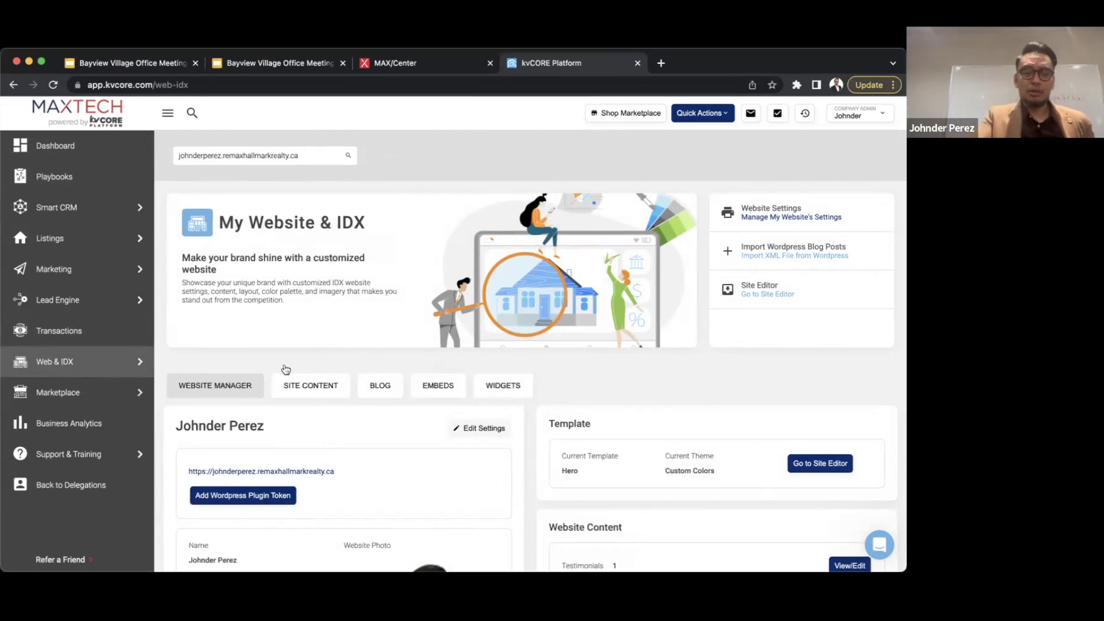
click(281, 471)
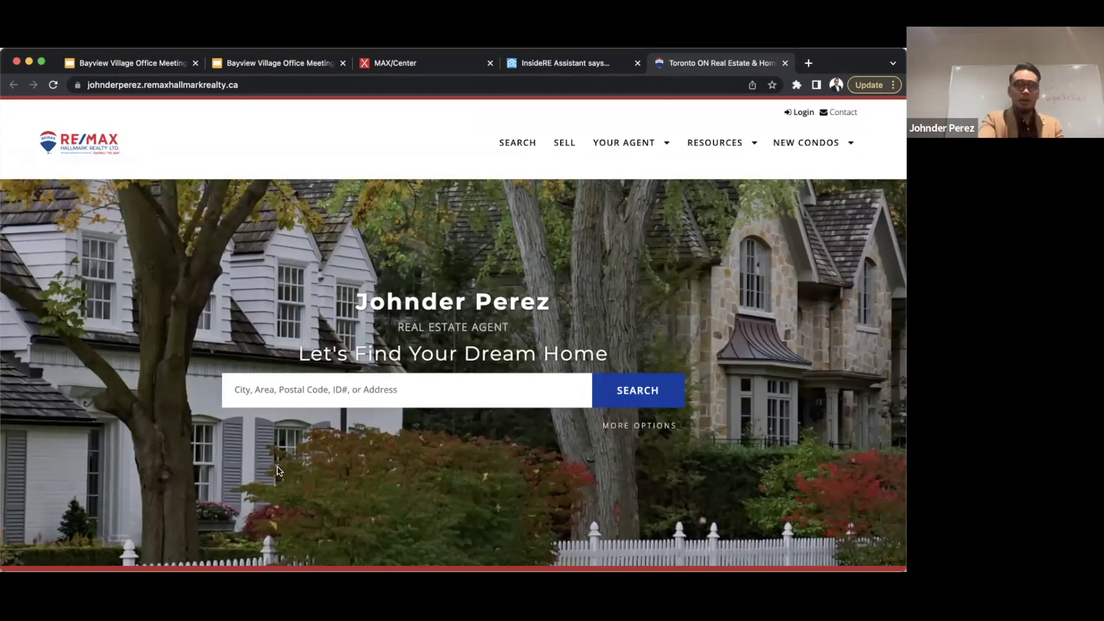
- Scroll through the RE/MAX agent homepage sections, then go back to the kvCORE Platform tab
click(569, 63)
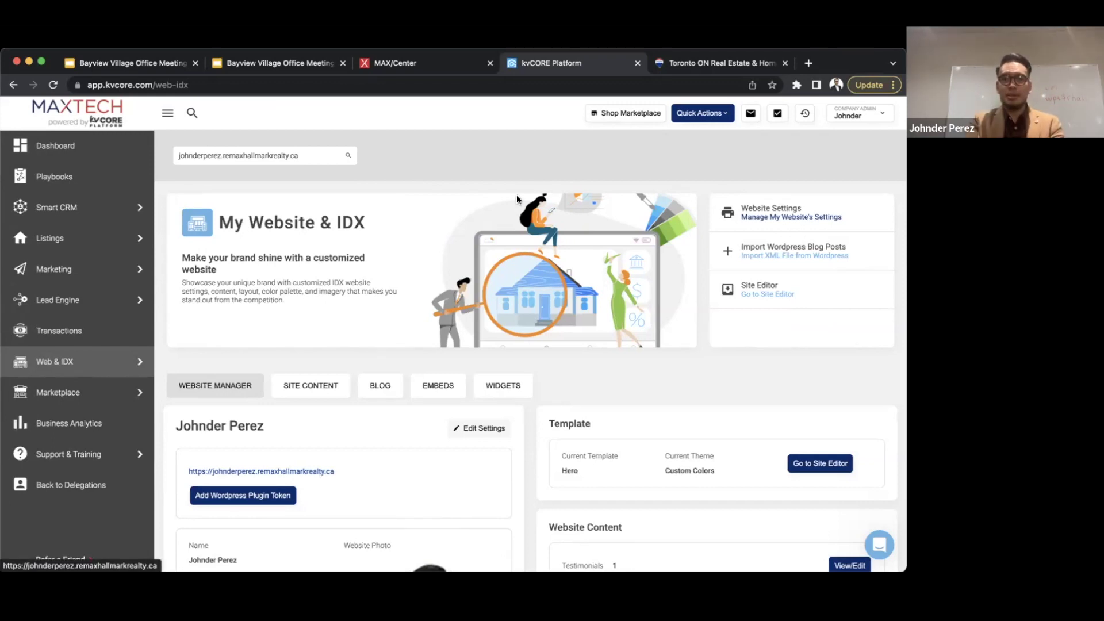
click(685, 65)
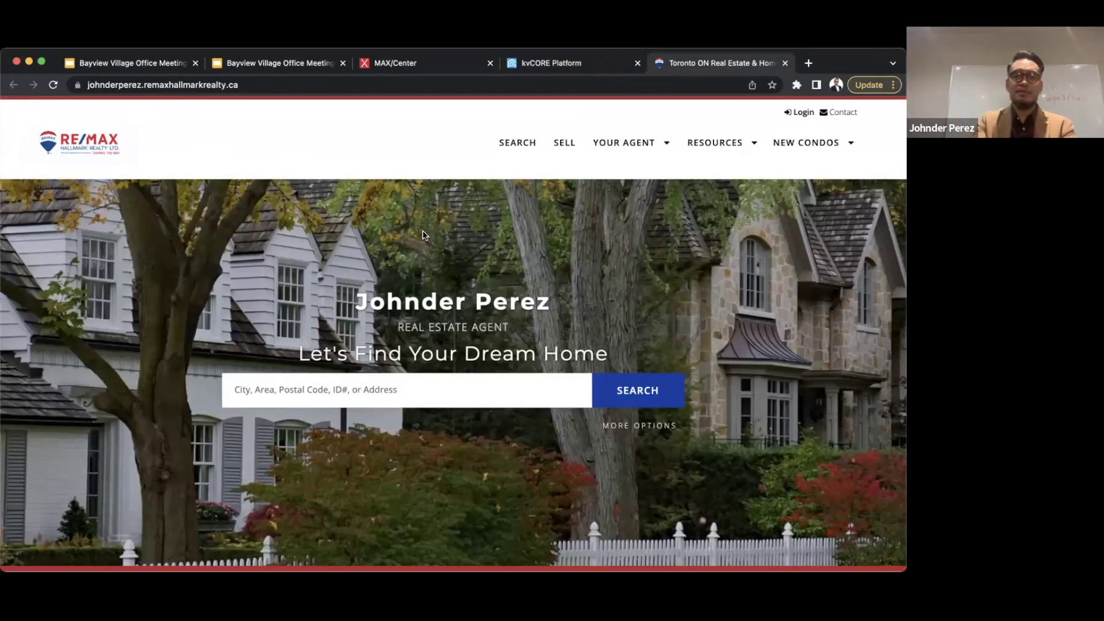
scroll(423, 235, down, 1)
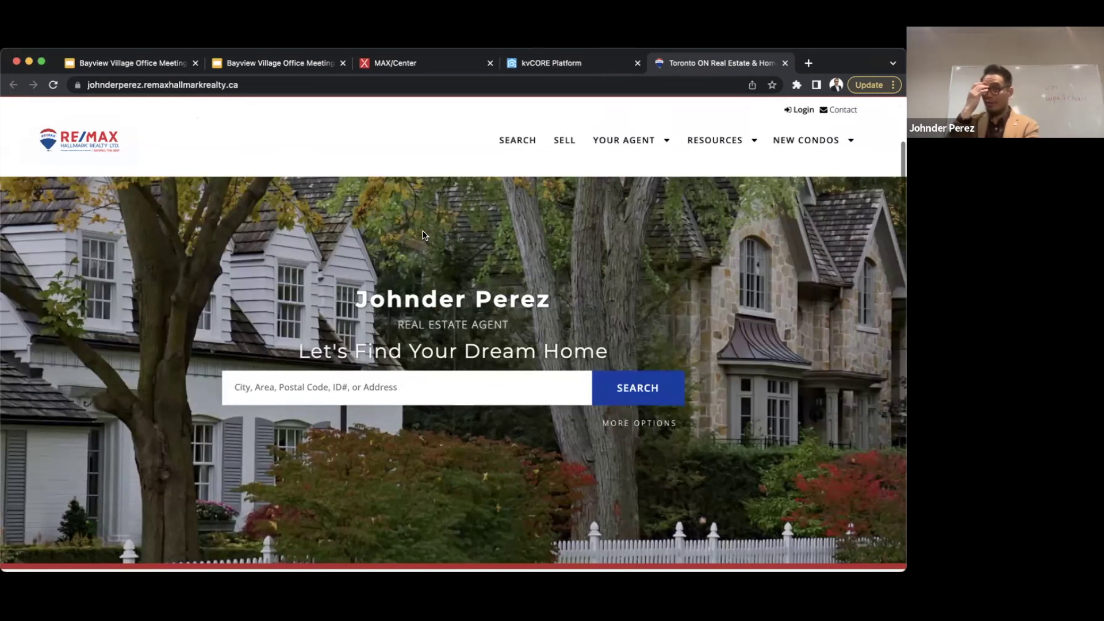
scroll(423, 235, down, 5)
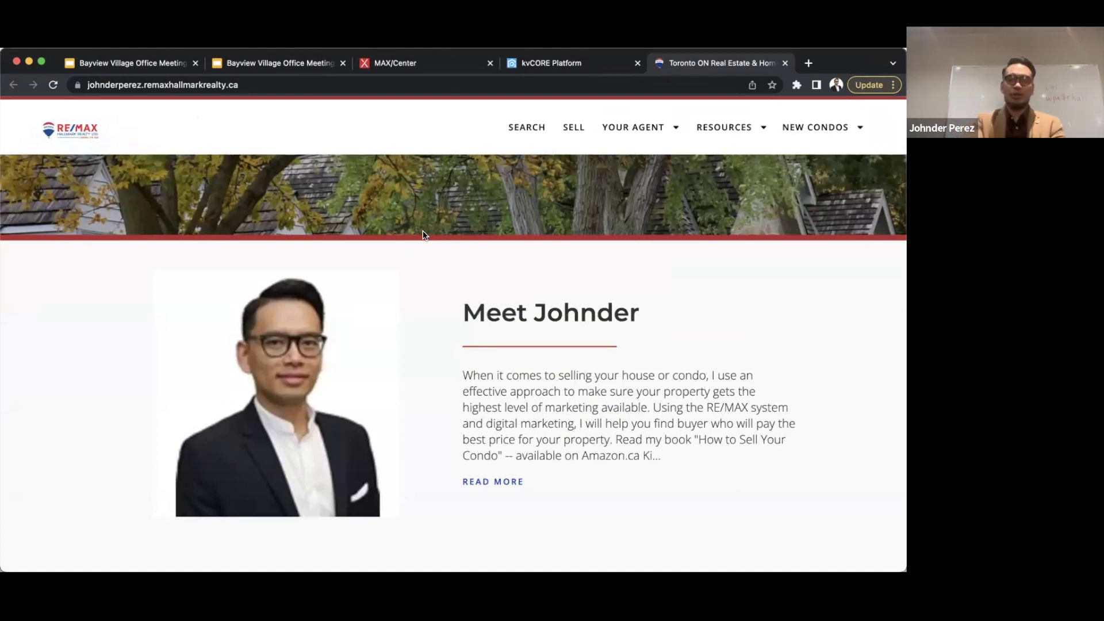
scroll(423, 235, down, 3)
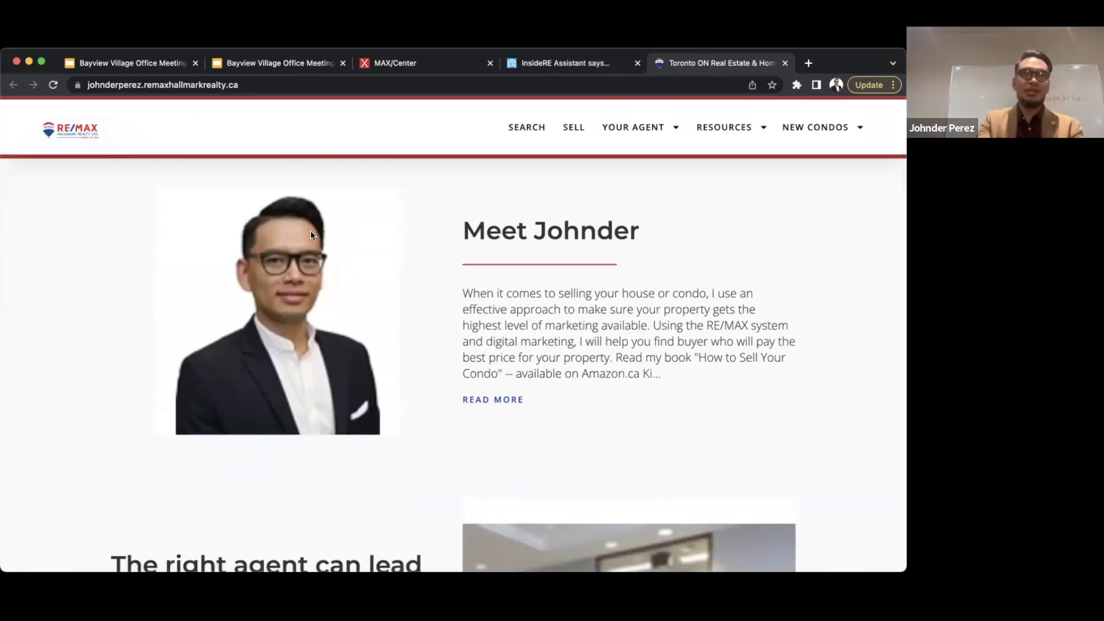
scroll(310, 234, down, 6)
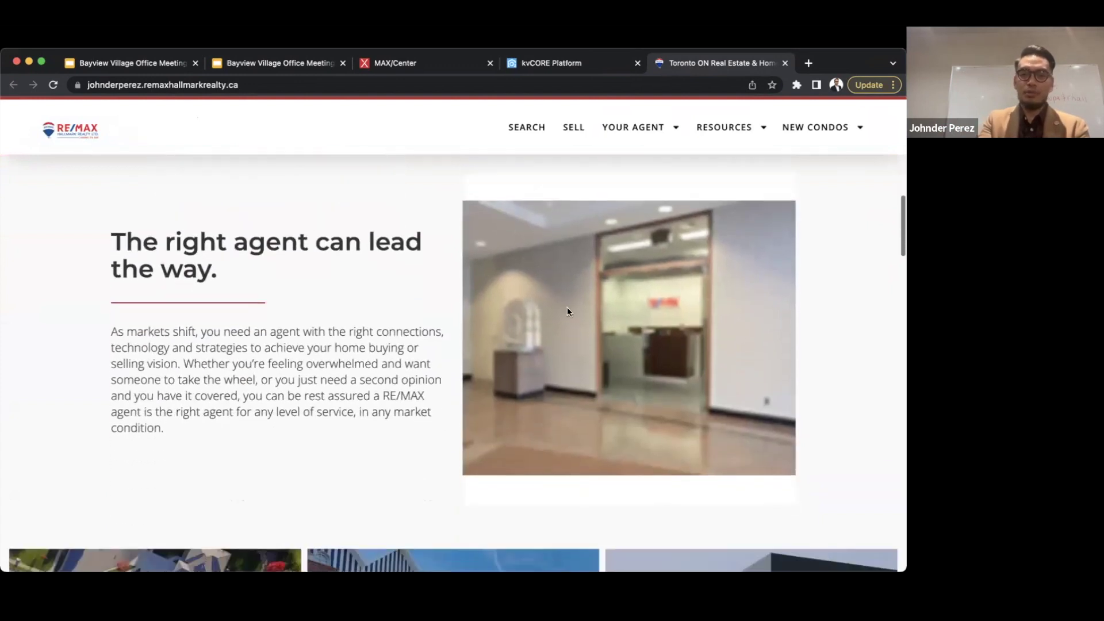
scroll(556, 303, down, 4)
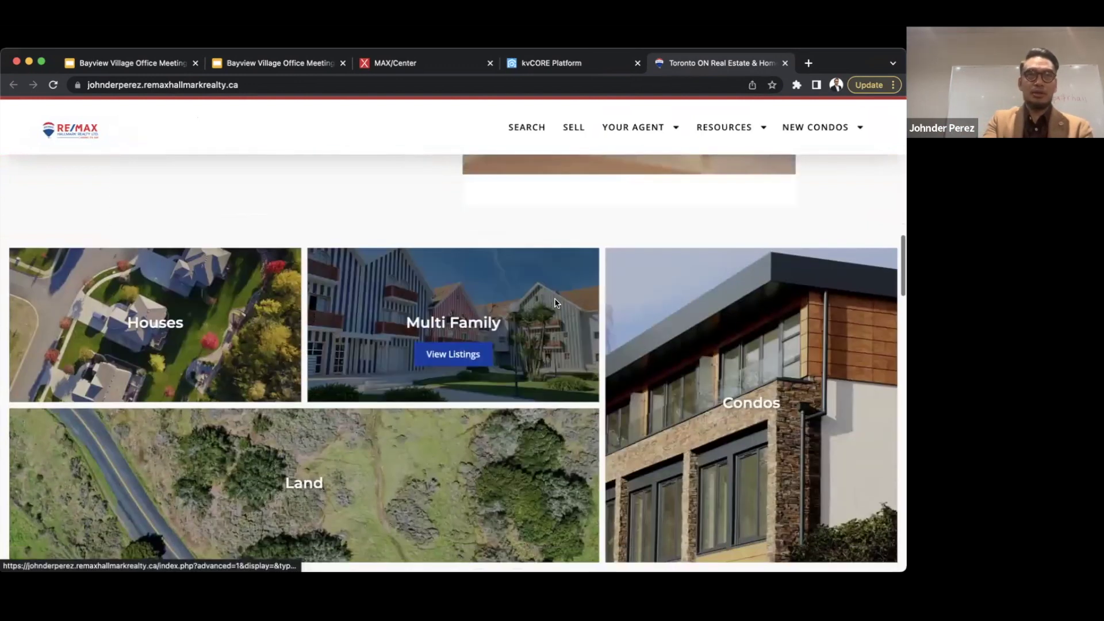
scroll(555, 300, up, 12)
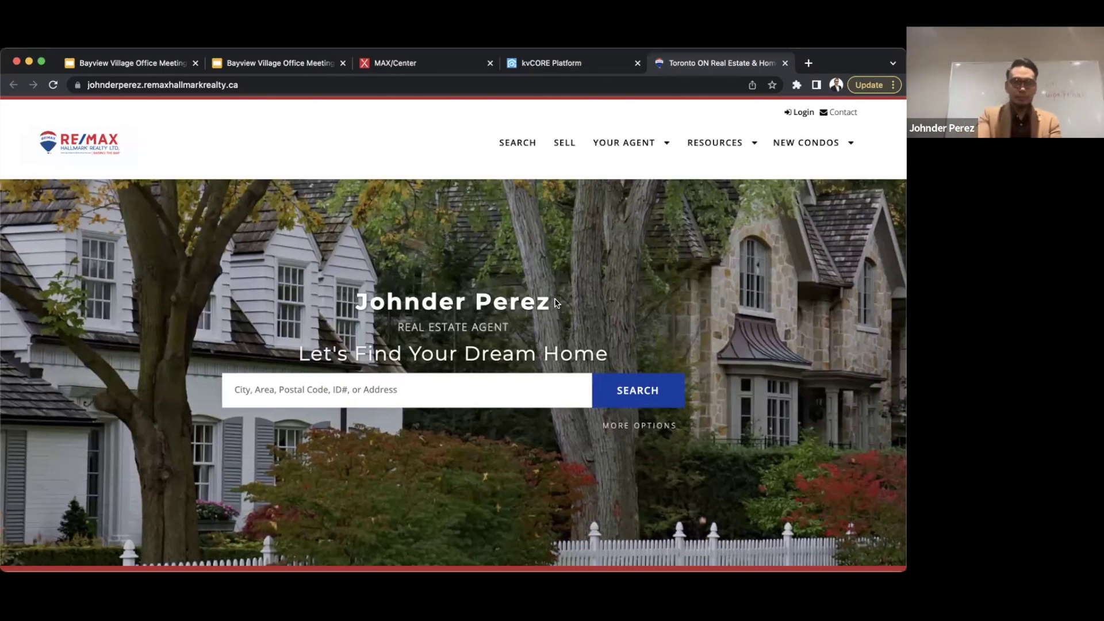
click(578, 65)
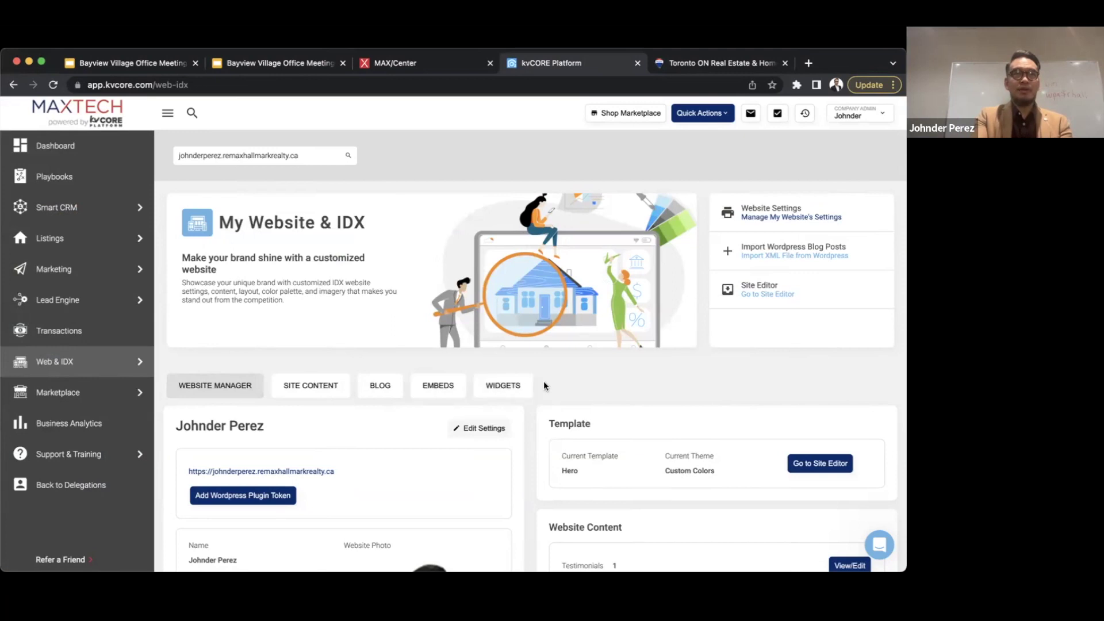
scroll(634, 368, down, 3)
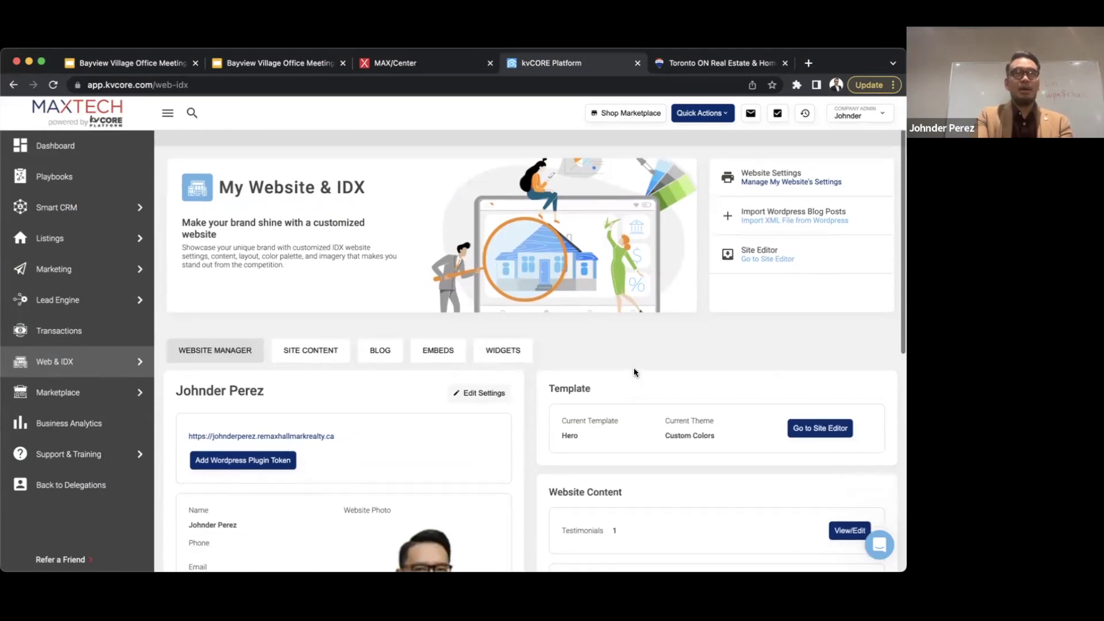
scroll(633, 372, down, 1)
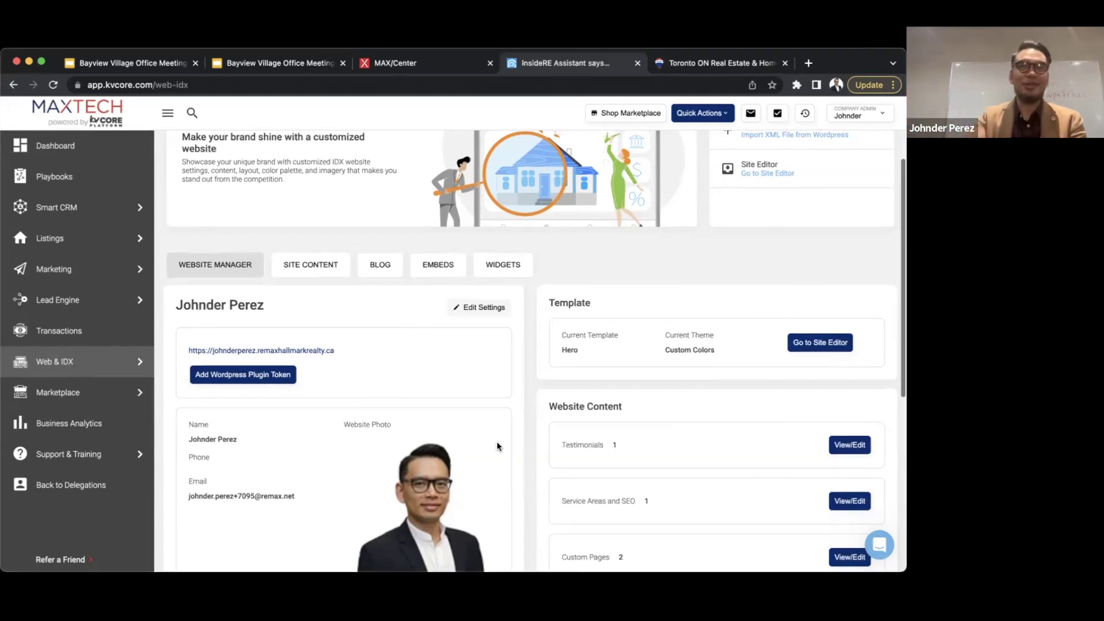
scroll(498, 447, down, 1)
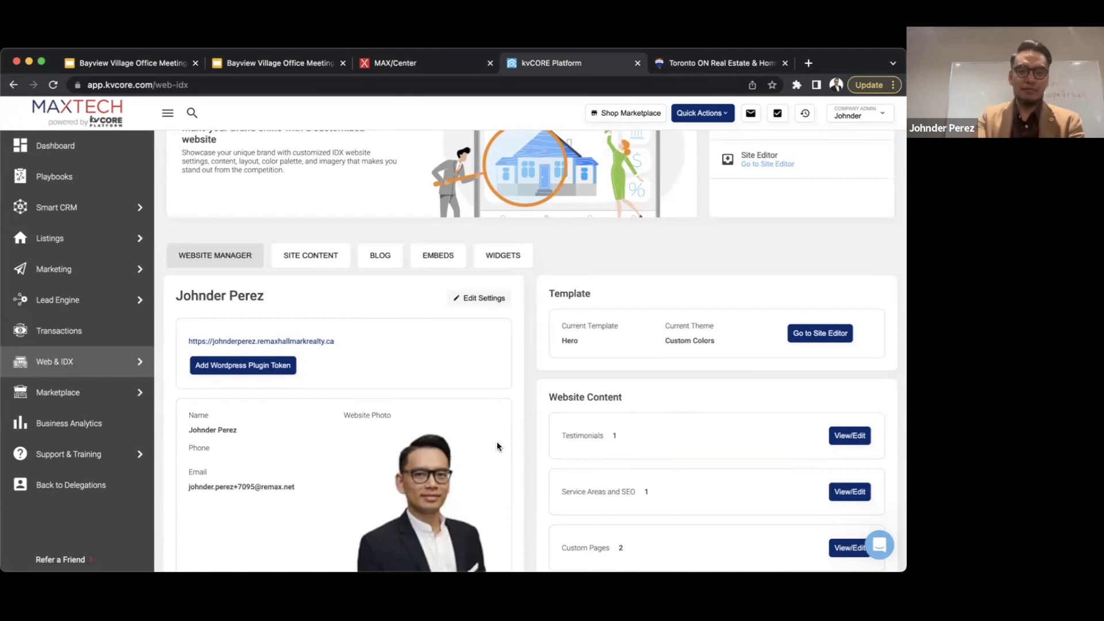
scroll(498, 447, down, 6)
scroll(498, 447, up, 8)
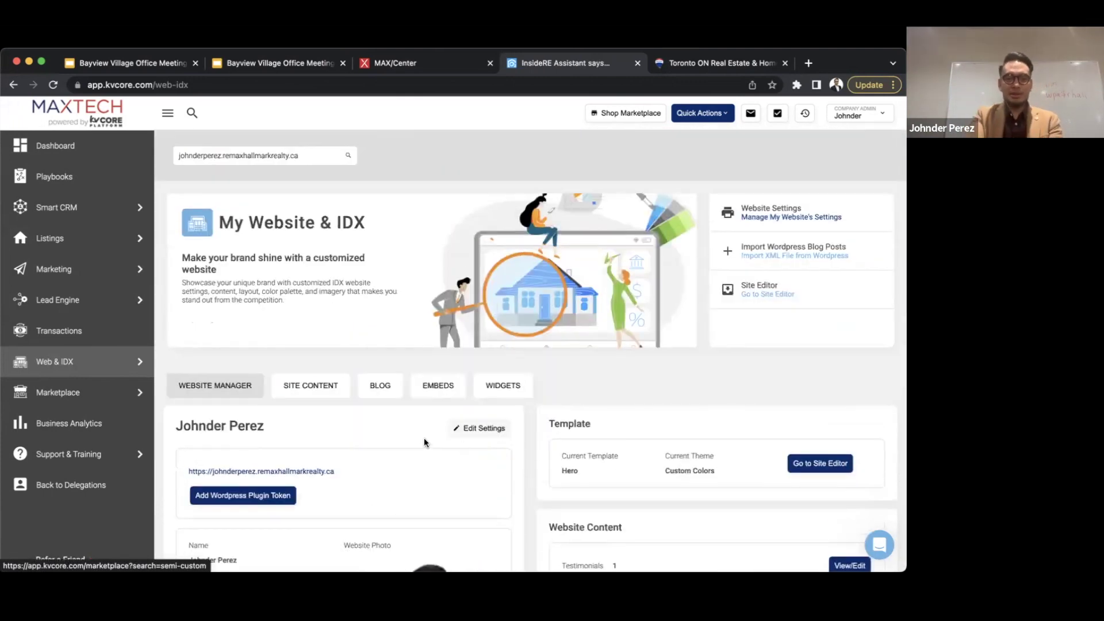
- Under Site Content, add a testimonial with the author's name and a short note praising the agent
click(307, 389)
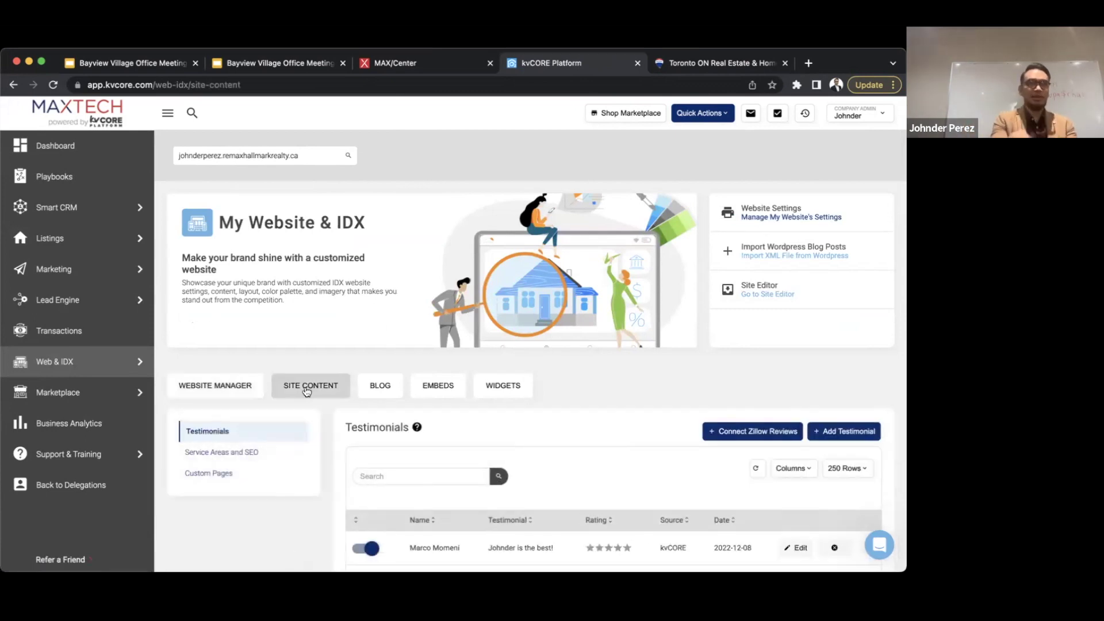
scroll(307, 391, down, 2)
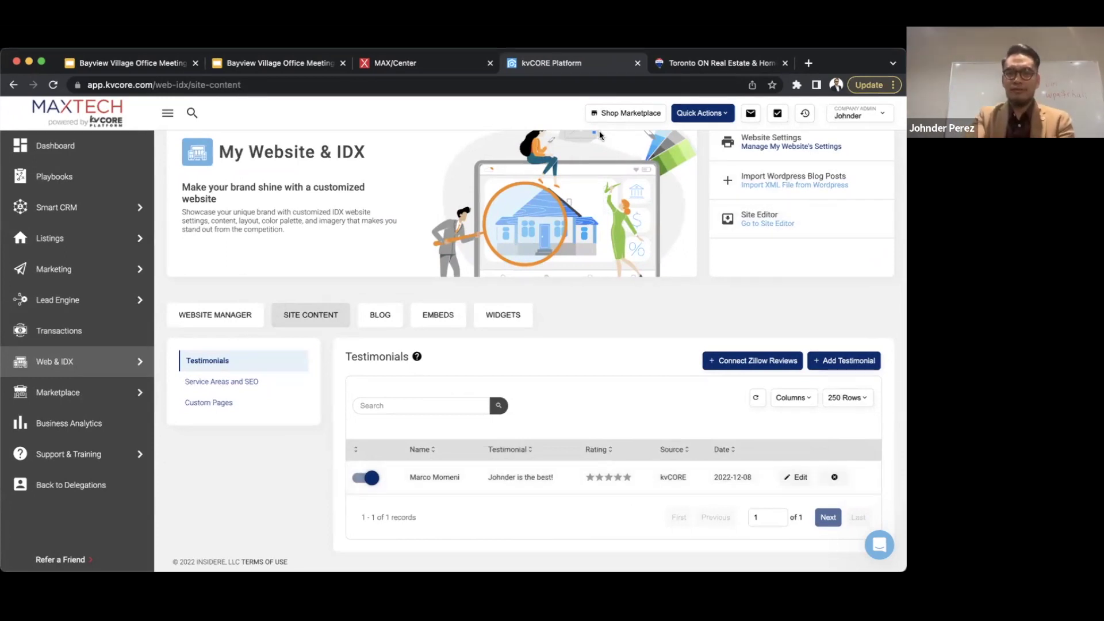
click(855, 361)
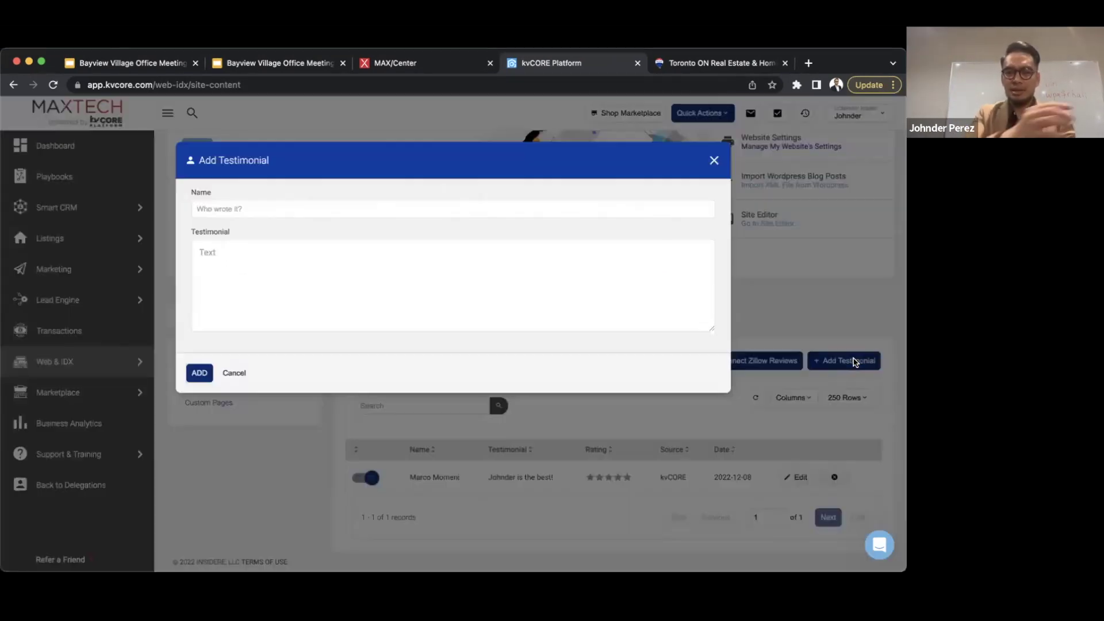
click(288, 216)
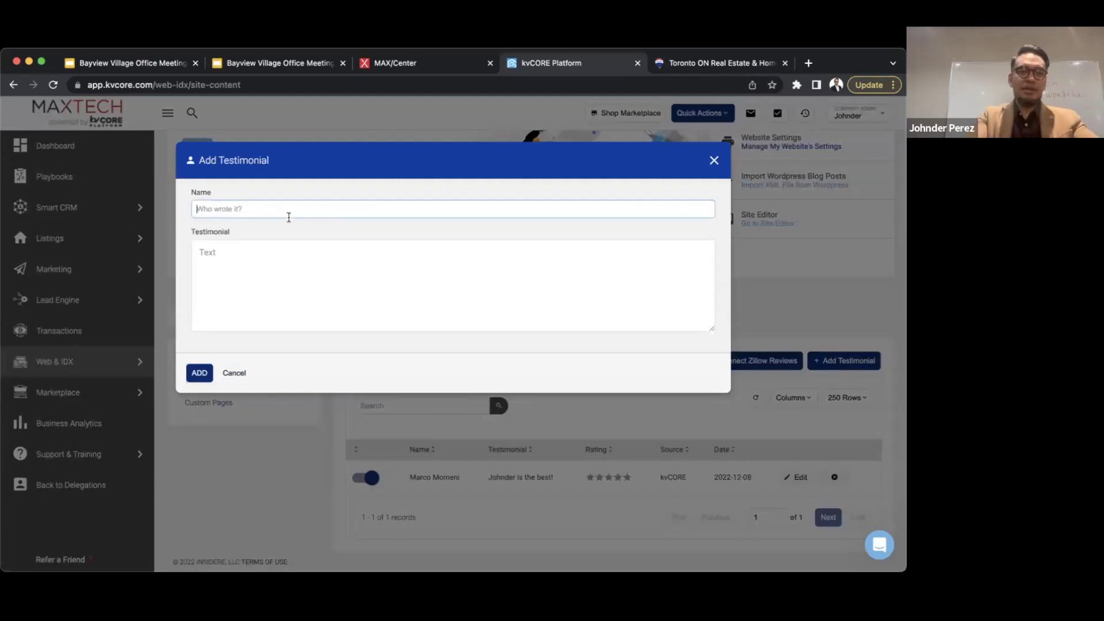
text(Vida B)
click(198, 257)
text(Johnde)
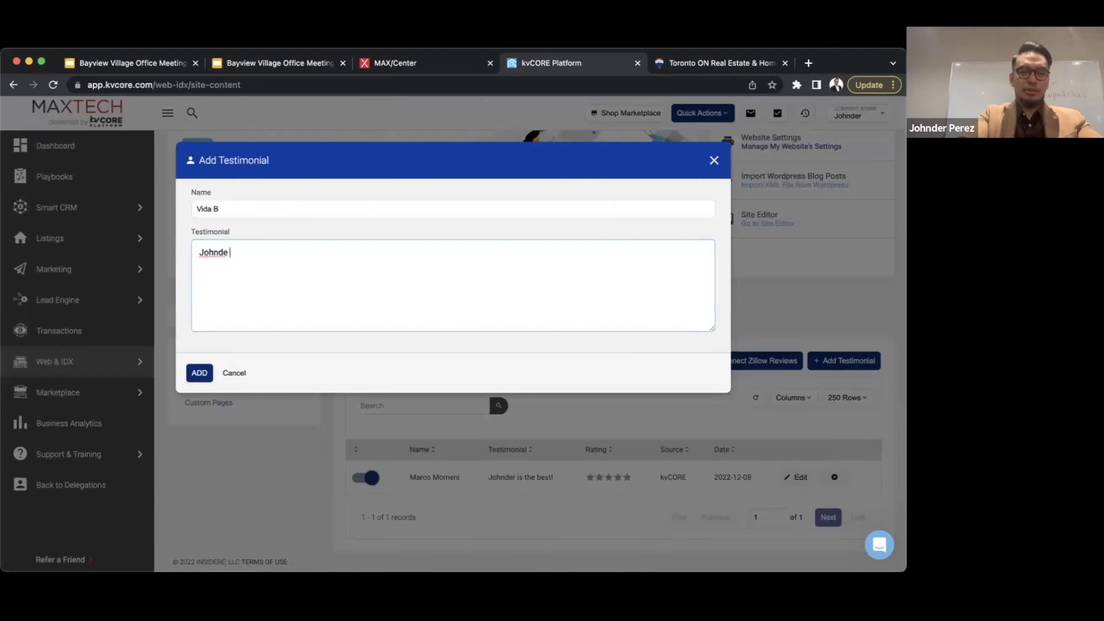
text(r's the best, where)
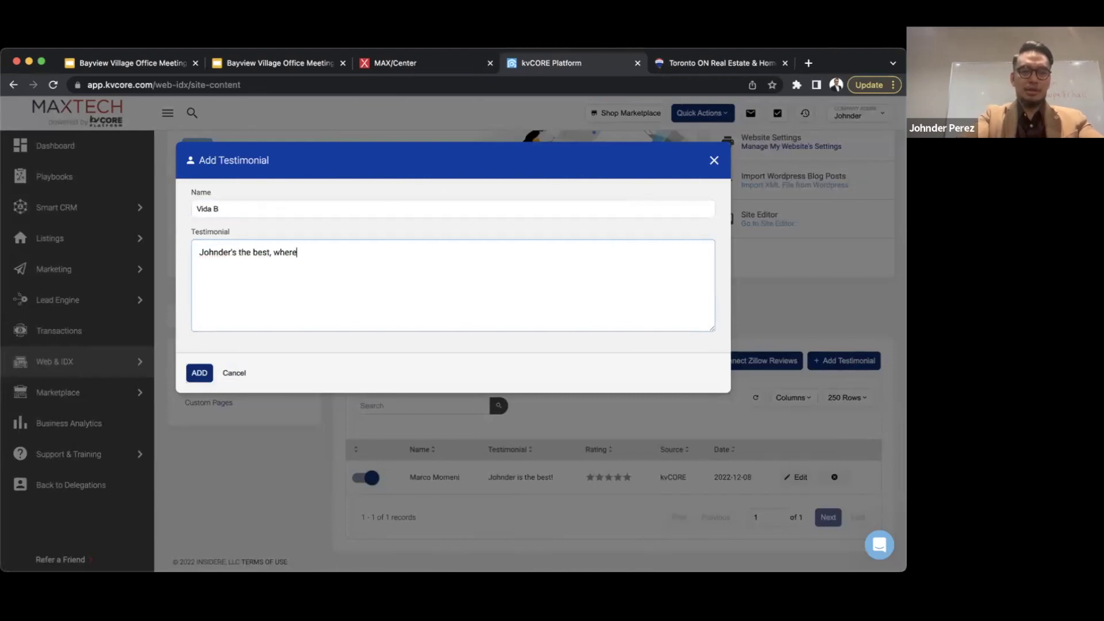
text('s my pizza?)
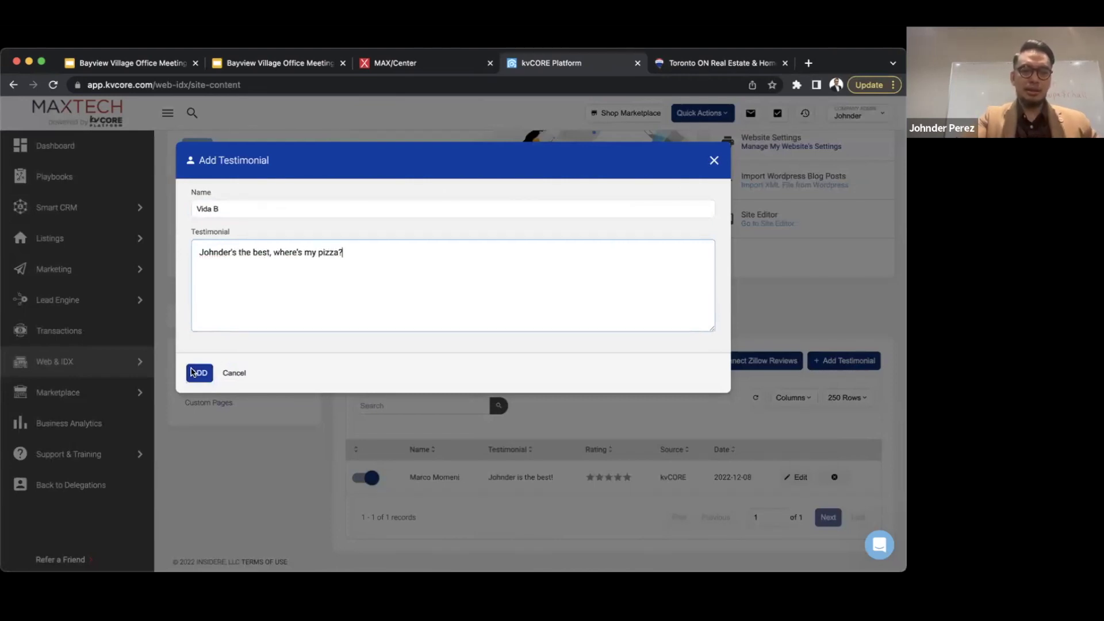
click(198, 375)
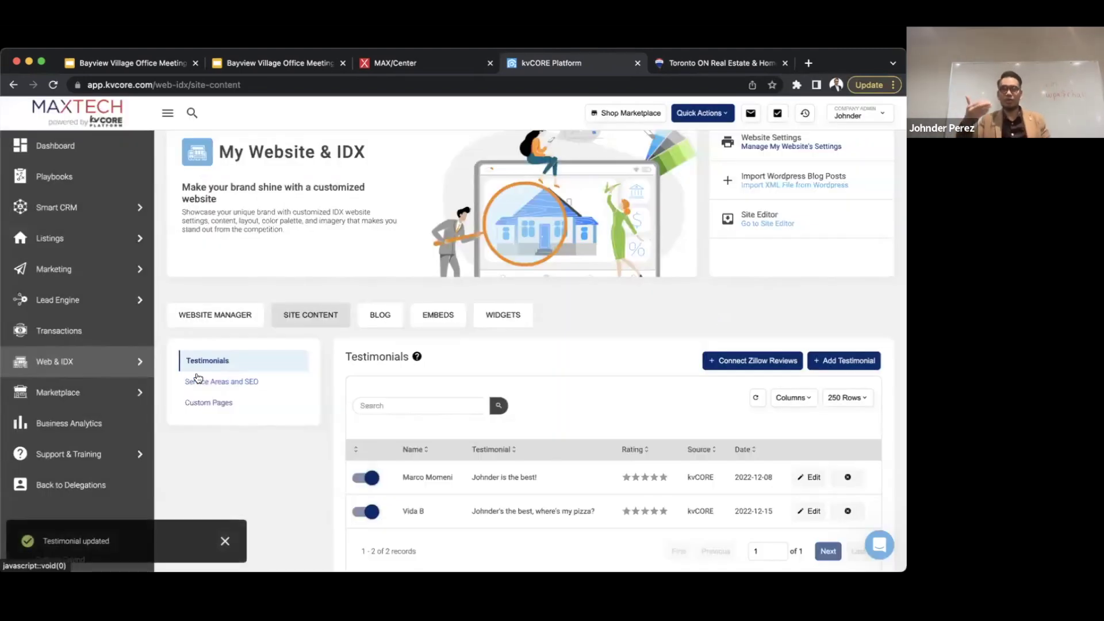
click(674, 65)
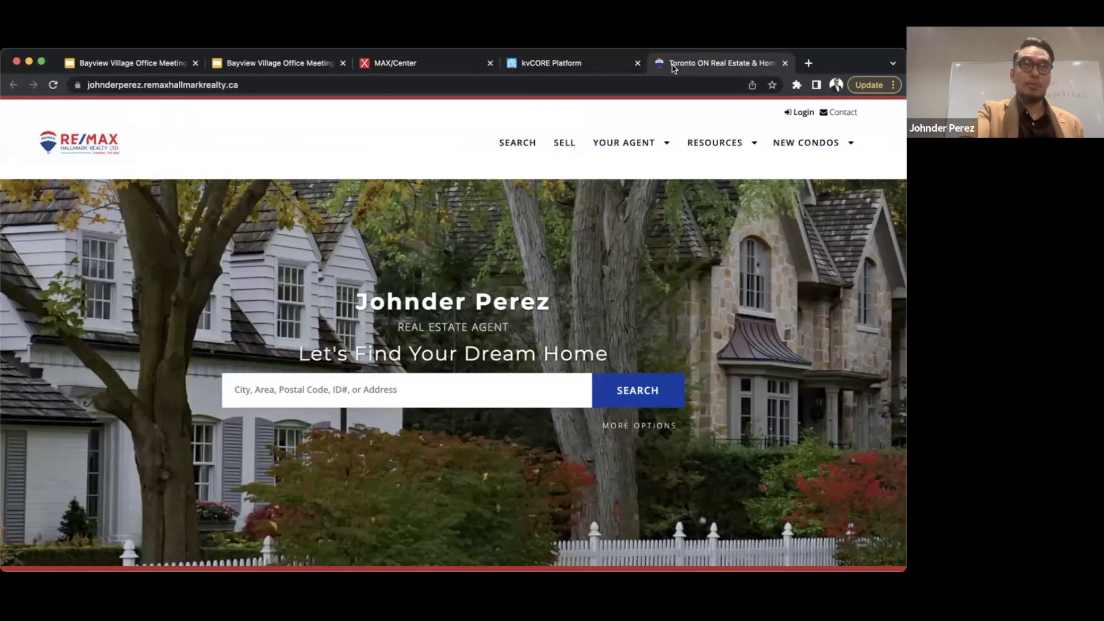
- Reload the agent website and go to its Testimonials page
key(super+r)
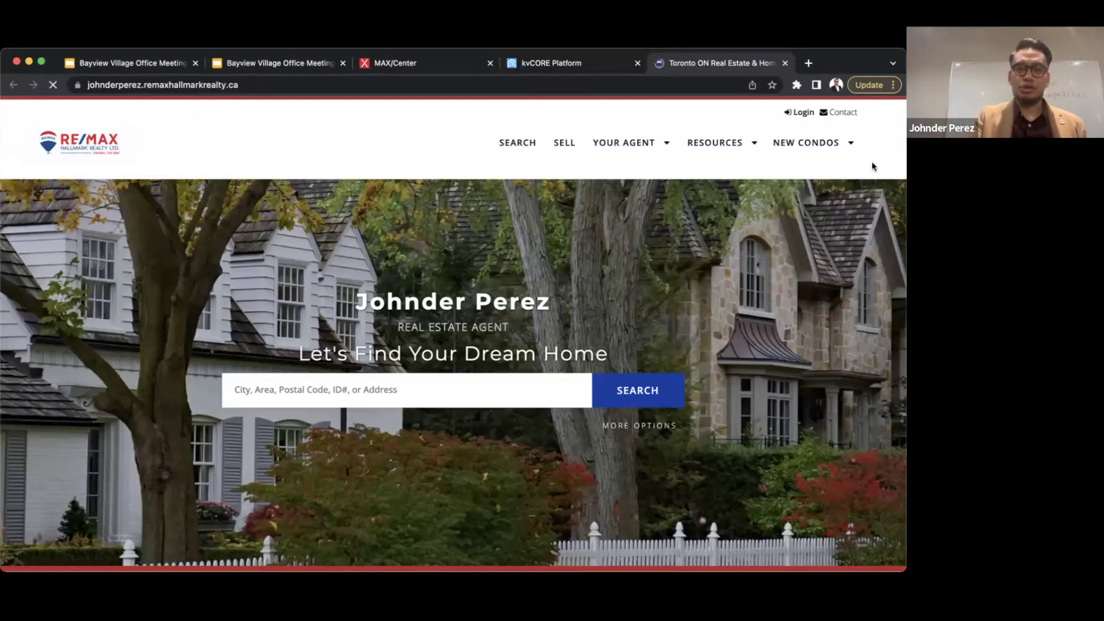
mouse_move(660, 140)
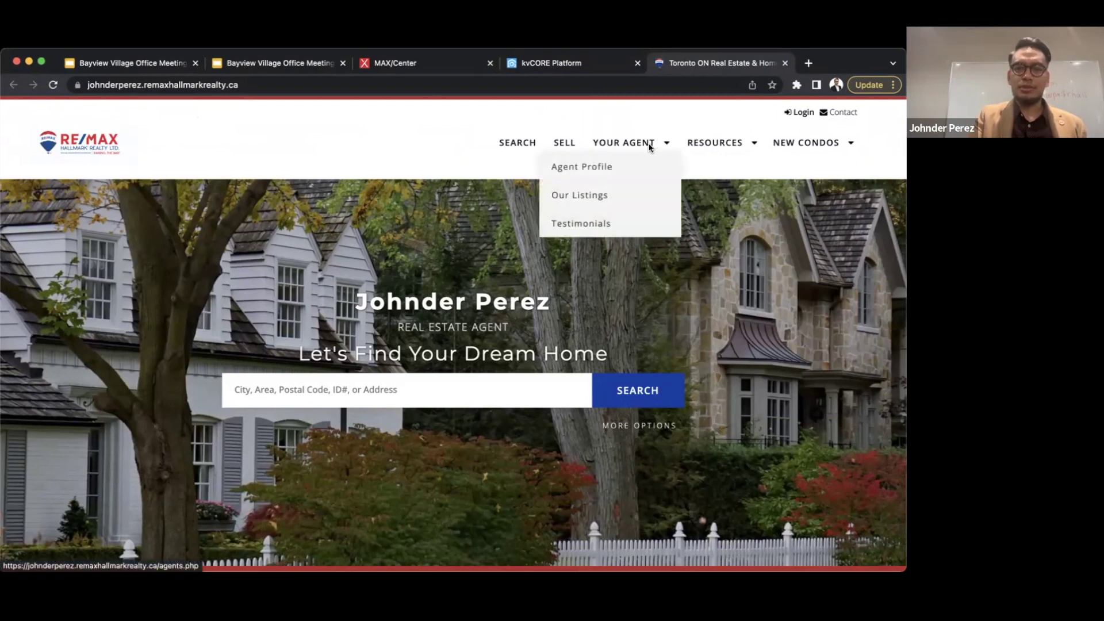
click(583, 223)
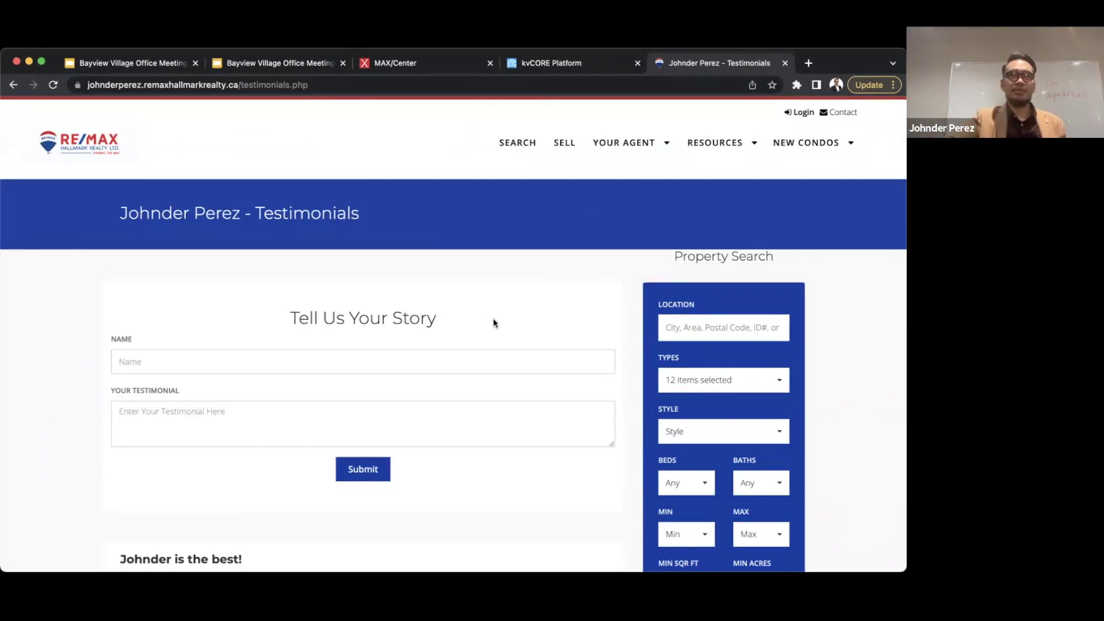
- Scroll and reload the Testimonials page to confirm the new testimonial is published
click(226, 353)
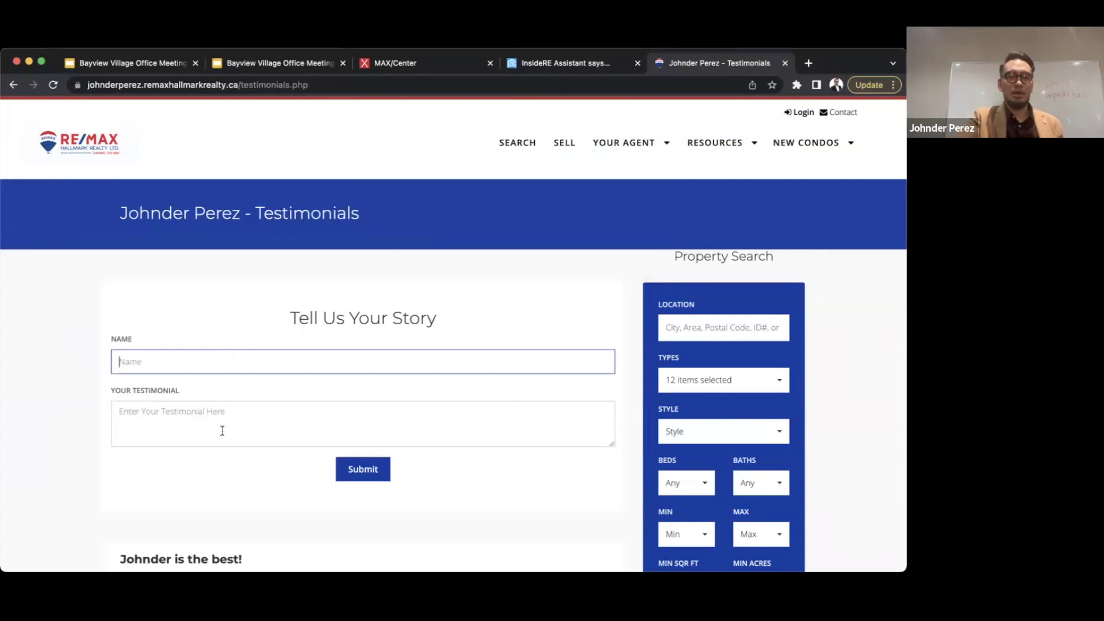
scroll(222, 431, down, 2)
scroll(222, 431, down, 4)
scroll(222, 430, up, 6)
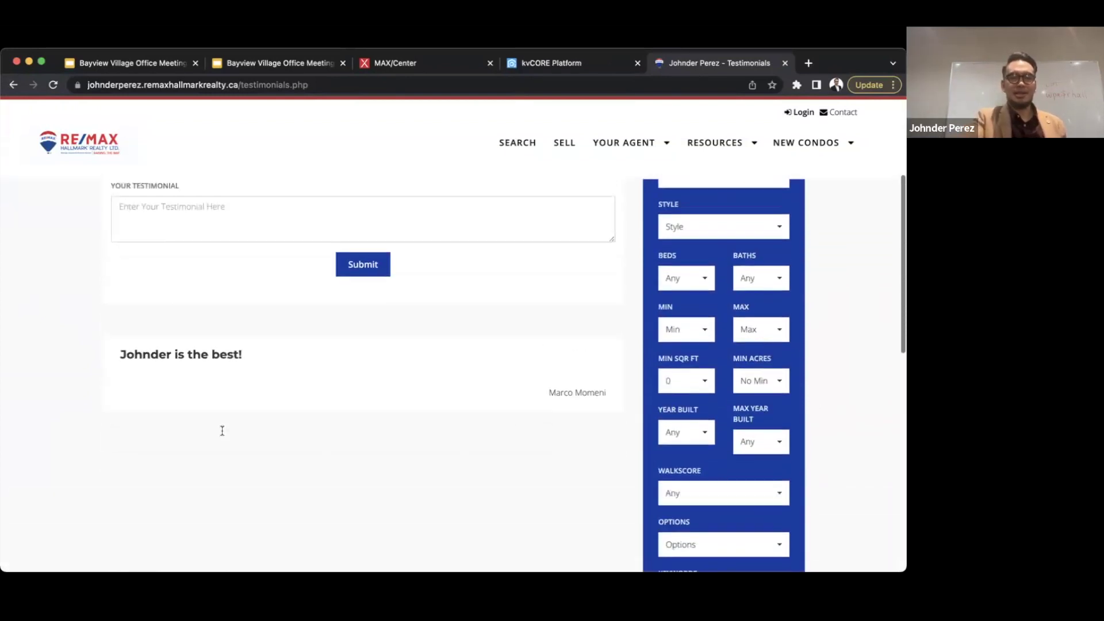
scroll(222, 431, down, 2)
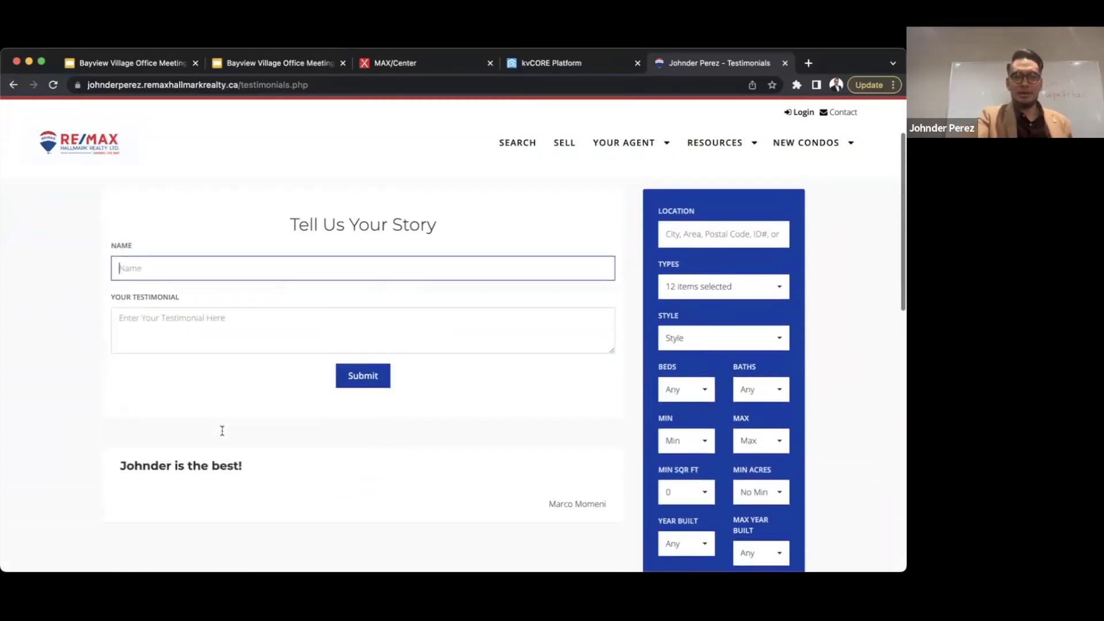
click(126, 475)
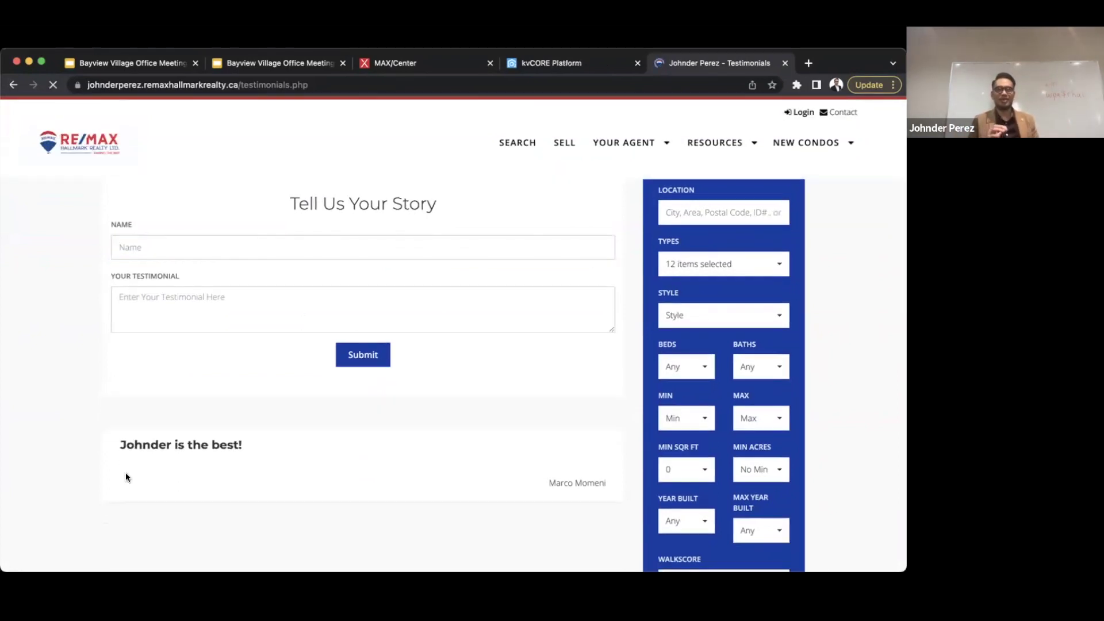
scroll(126, 477, down, 4)
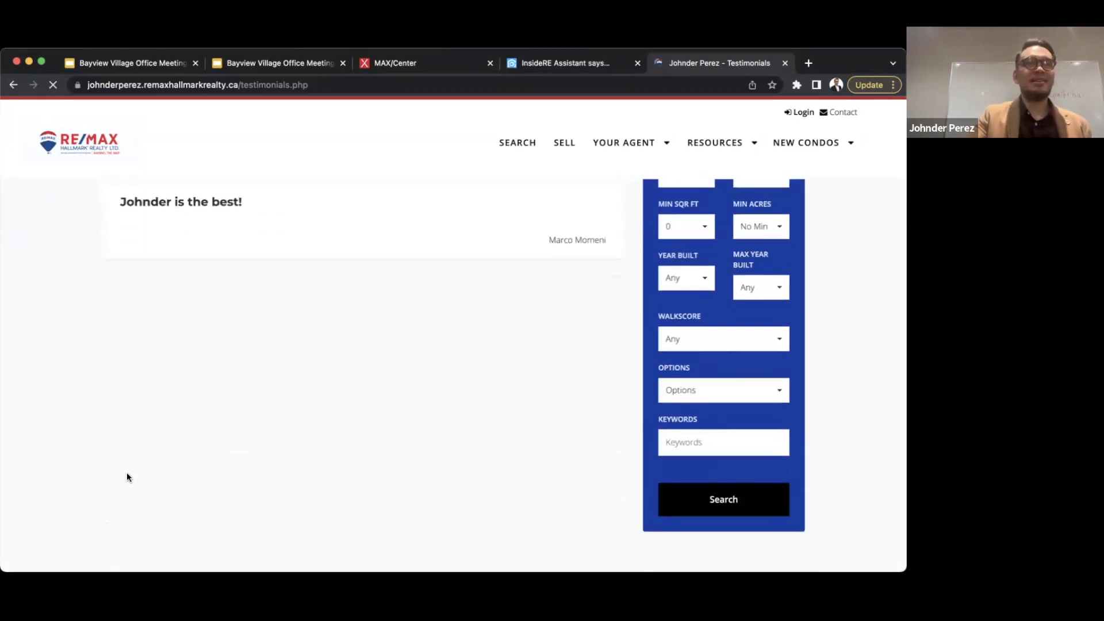
scroll(127, 478, up, 6)
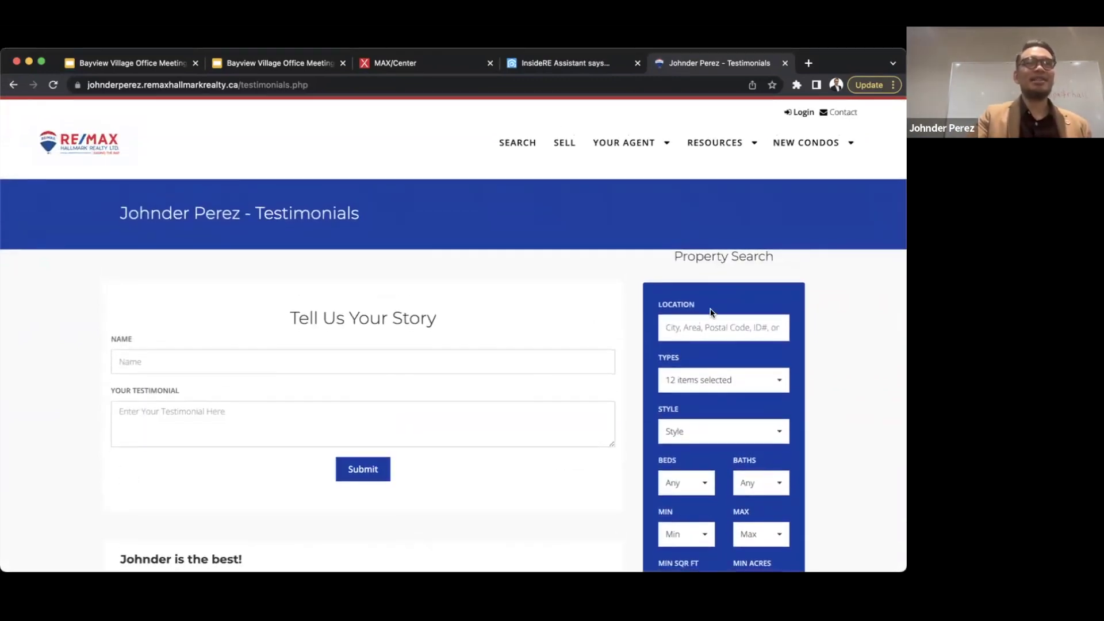
click(194, 363)
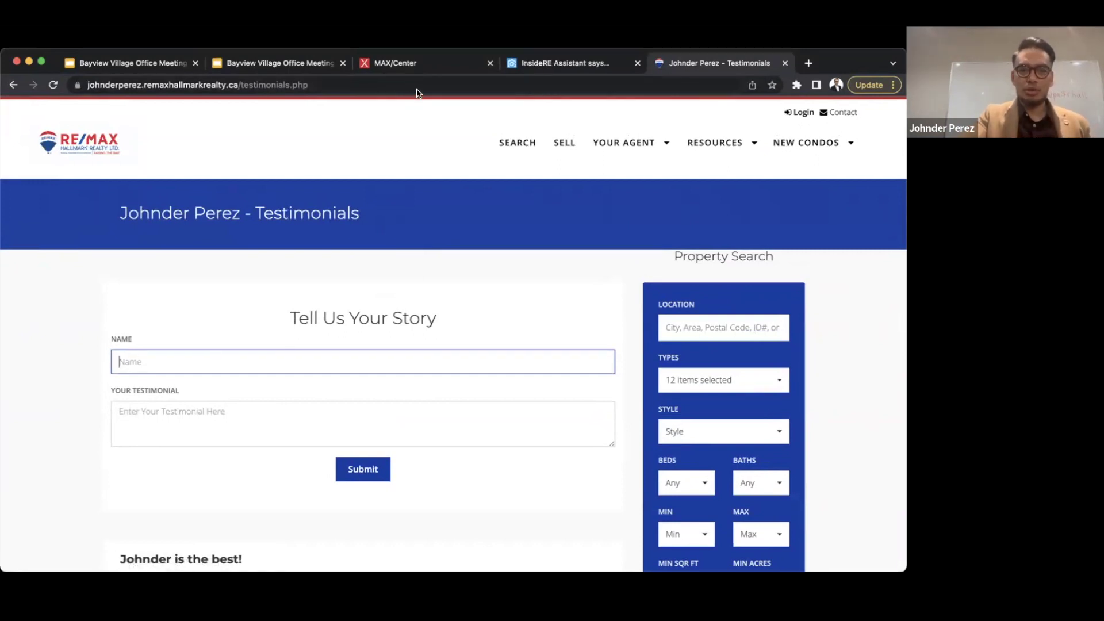
- Back in kvCORE, rate the second testimonial five stars in the Testimonials list
click(554, 62)
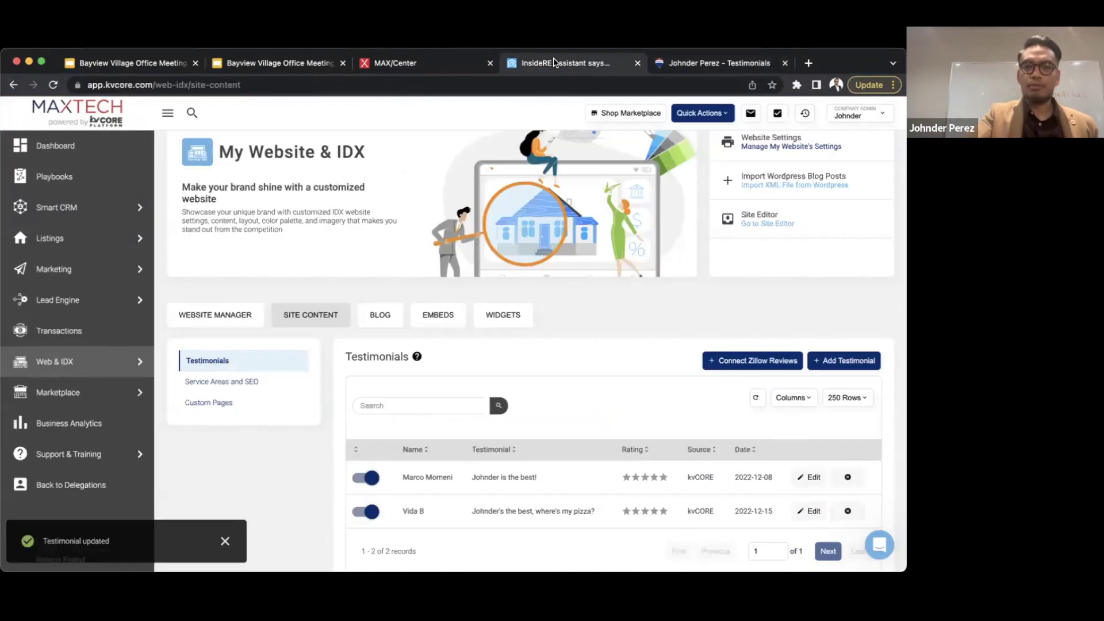
scroll(626, 424, down, 1)
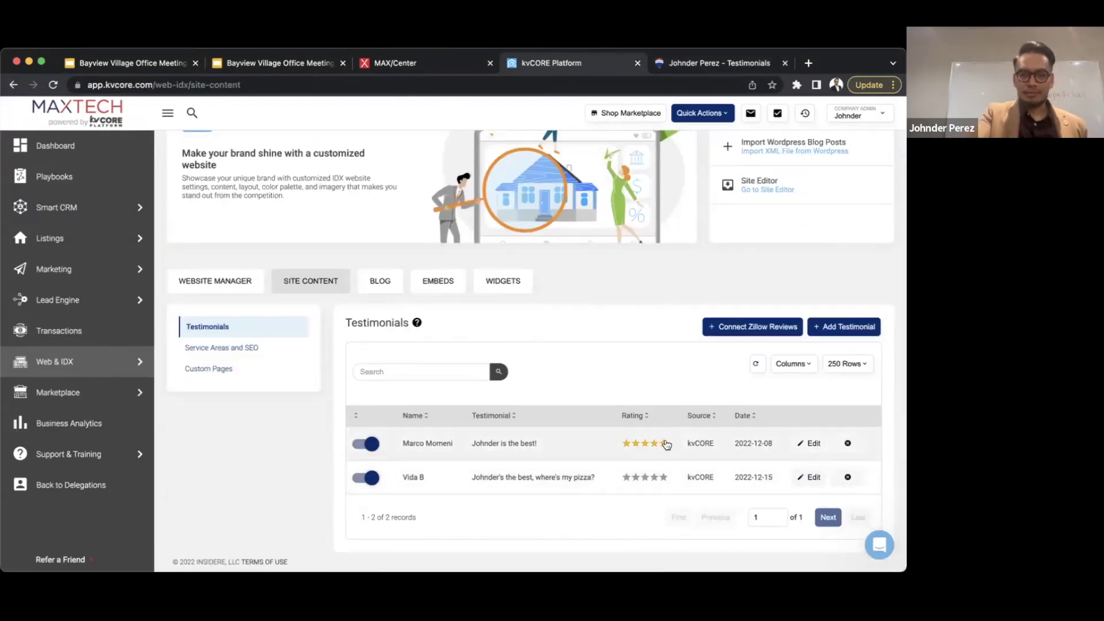
click(663, 479)
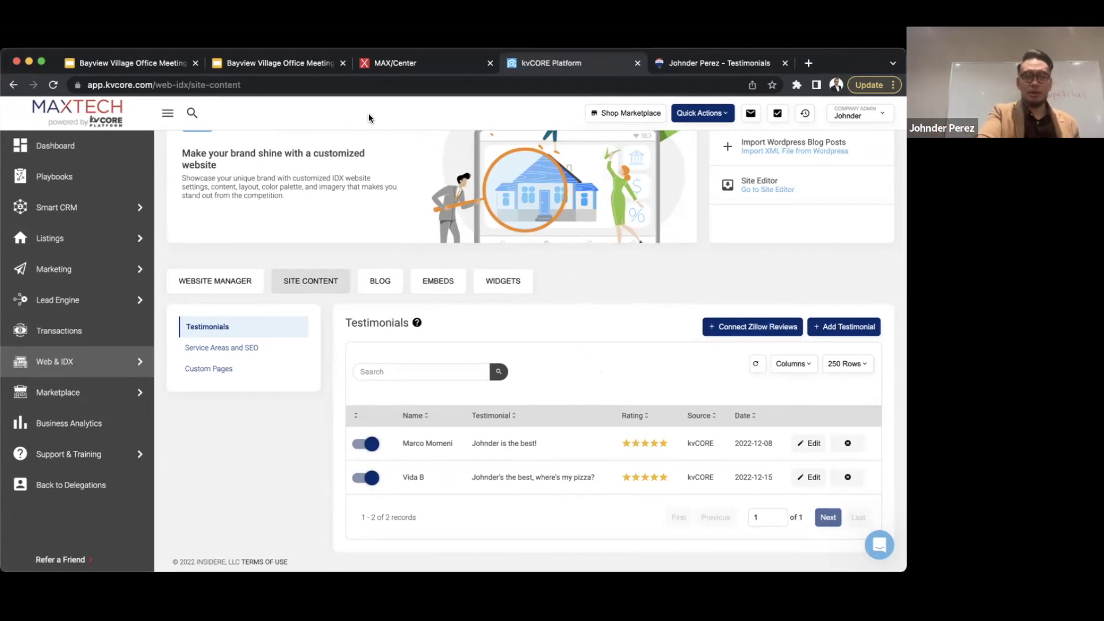
- Show Service Areas and SEO, then load the agent site's home page by removing testimonials.php from the URL
click(233, 348)
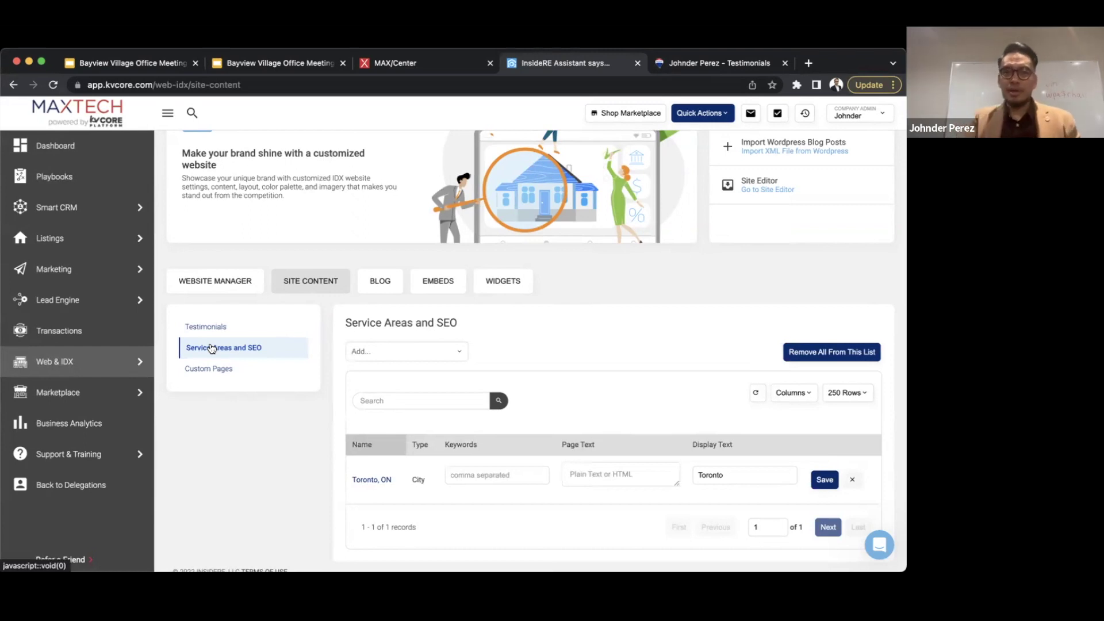
click(693, 67)
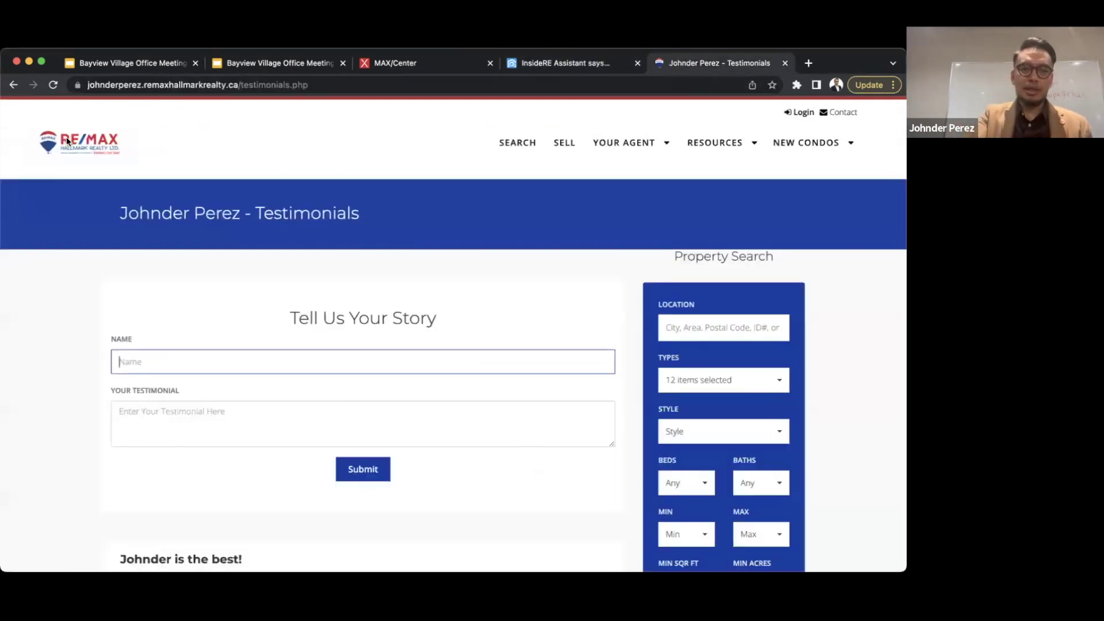
click(91, 142)
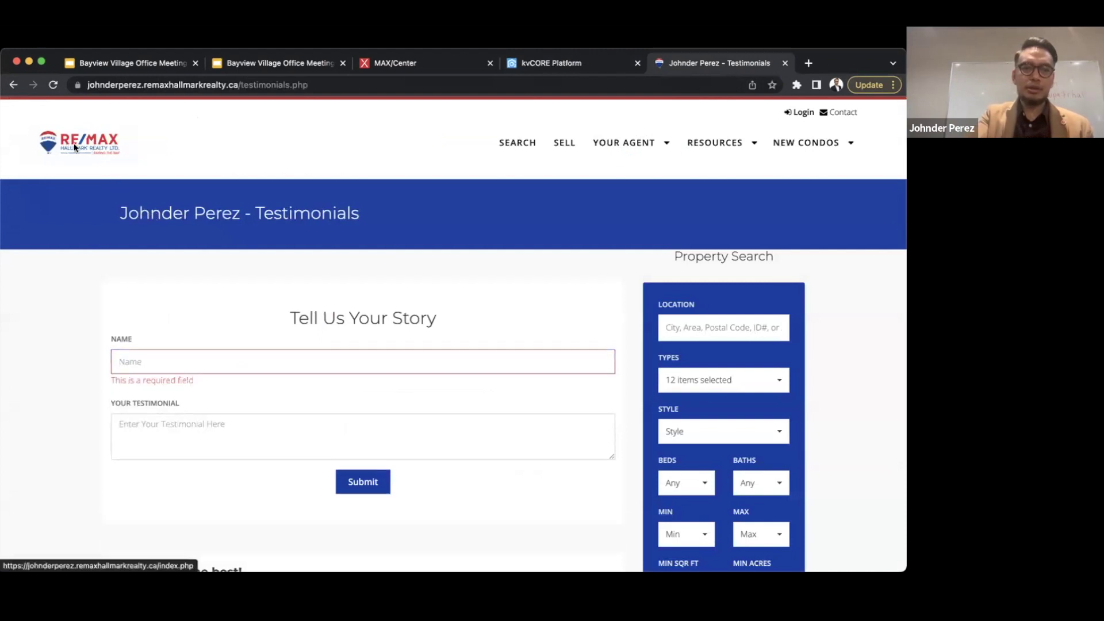
click(265, 85)
click(260, 85)
drag(269, 84, 517, 87)
key(BackSpace)
key(Return)
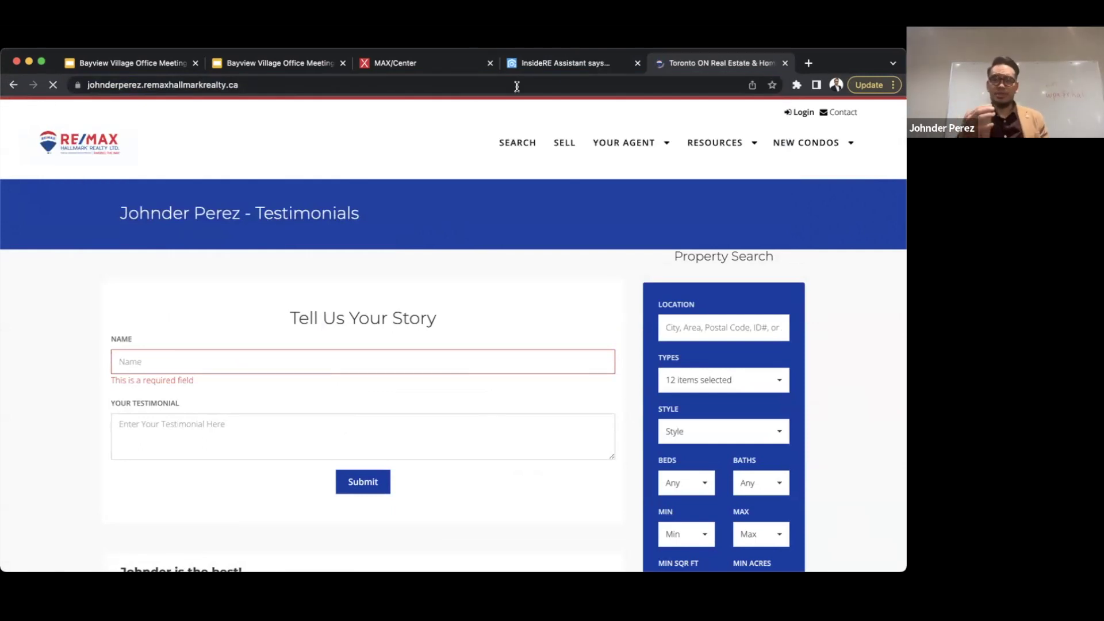
- Scroll the home page to Areas We Cover, which lists Toronto
scroll(327, 254, down, 1)
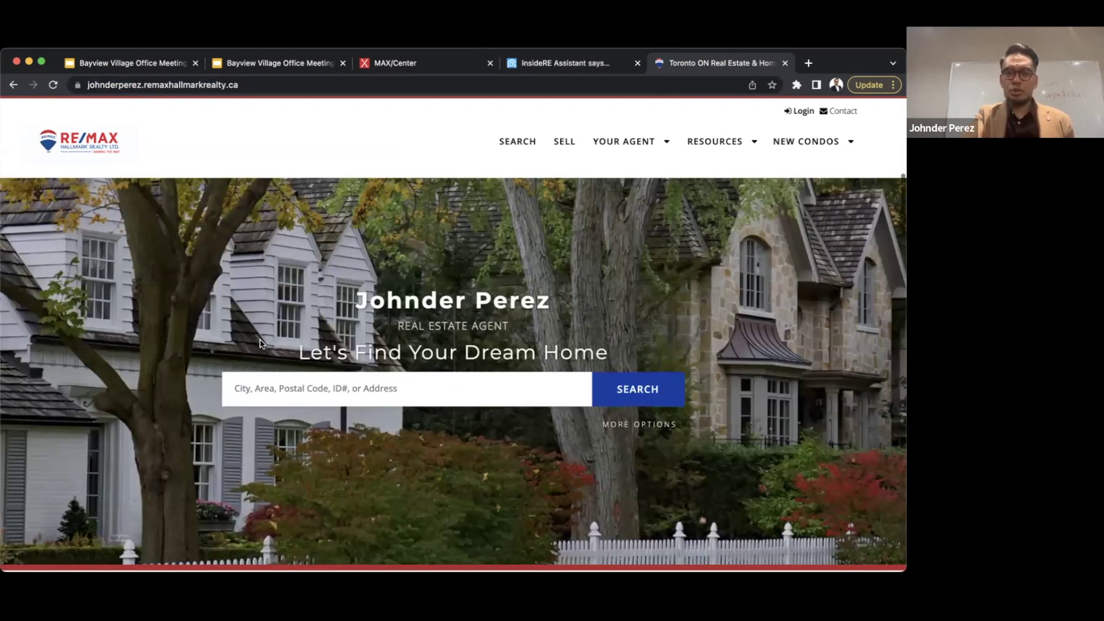
scroll(259, 343, down, 15)
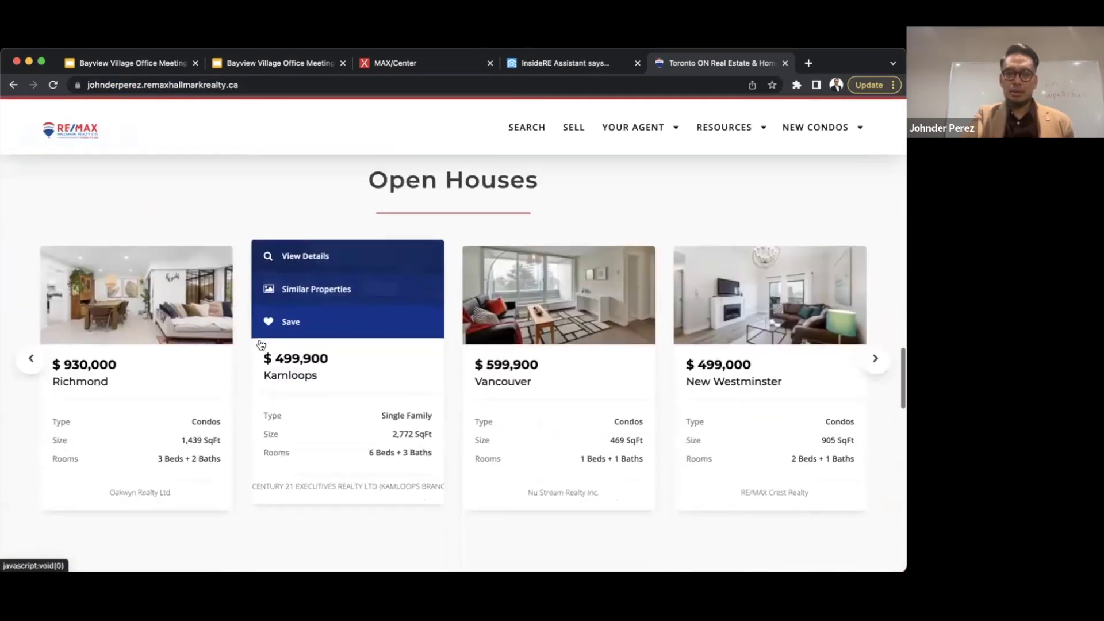
scroll(260, 345, up, 3)
scroll(466, 295, down, 10)
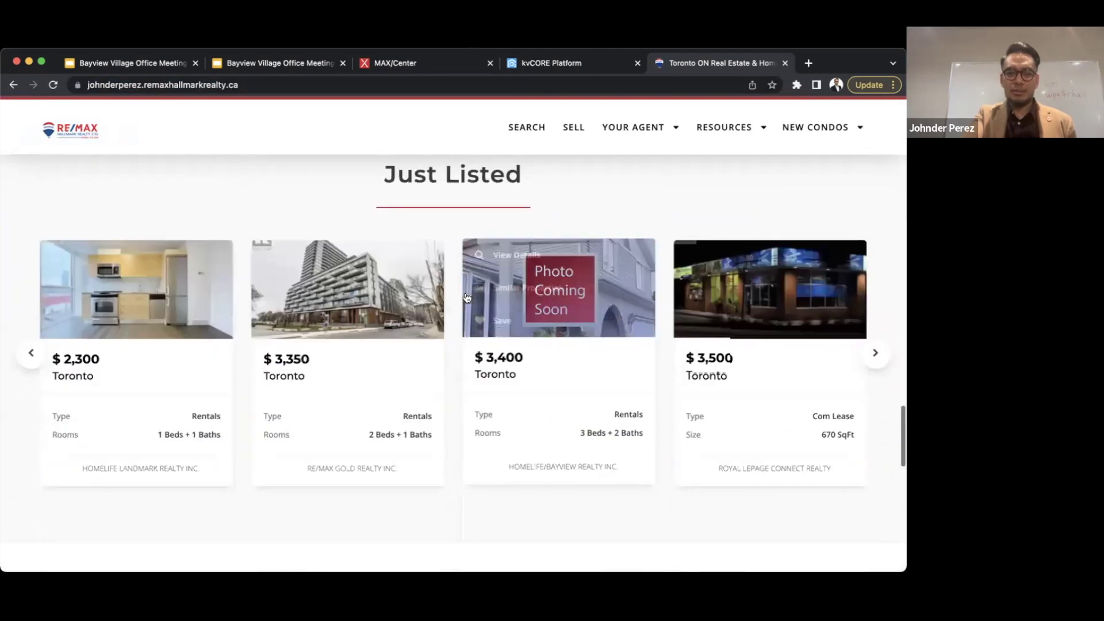
scroll(466, 297, down, 5)
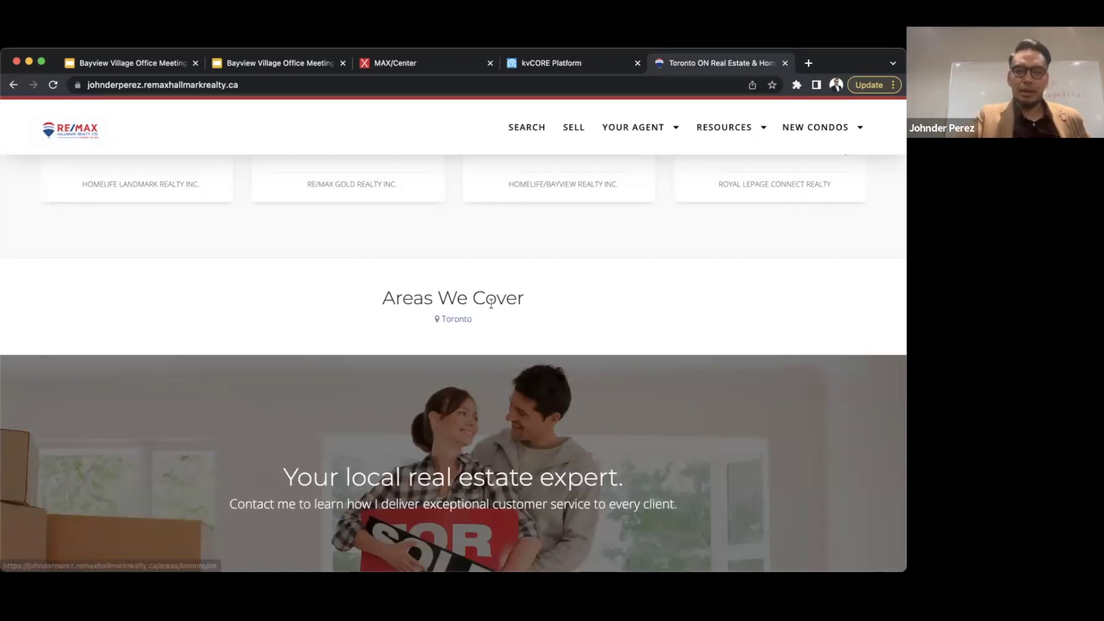
click(566, 63)
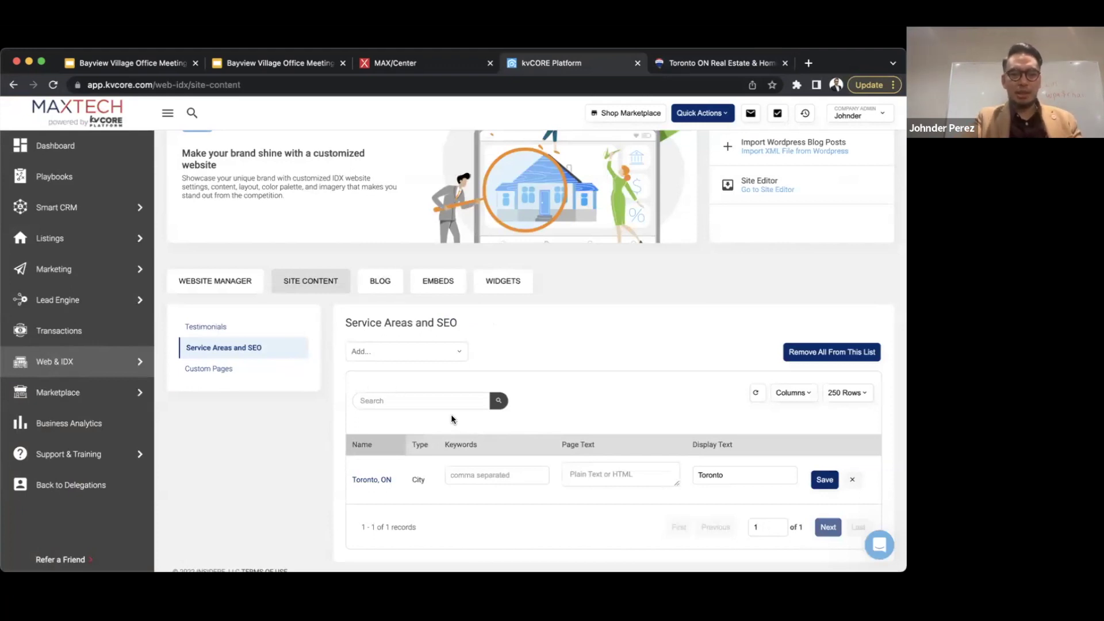
- Add 'Bayview Village, ON - neighborhood' to the Service Areas and SEO list
click(382, 352)
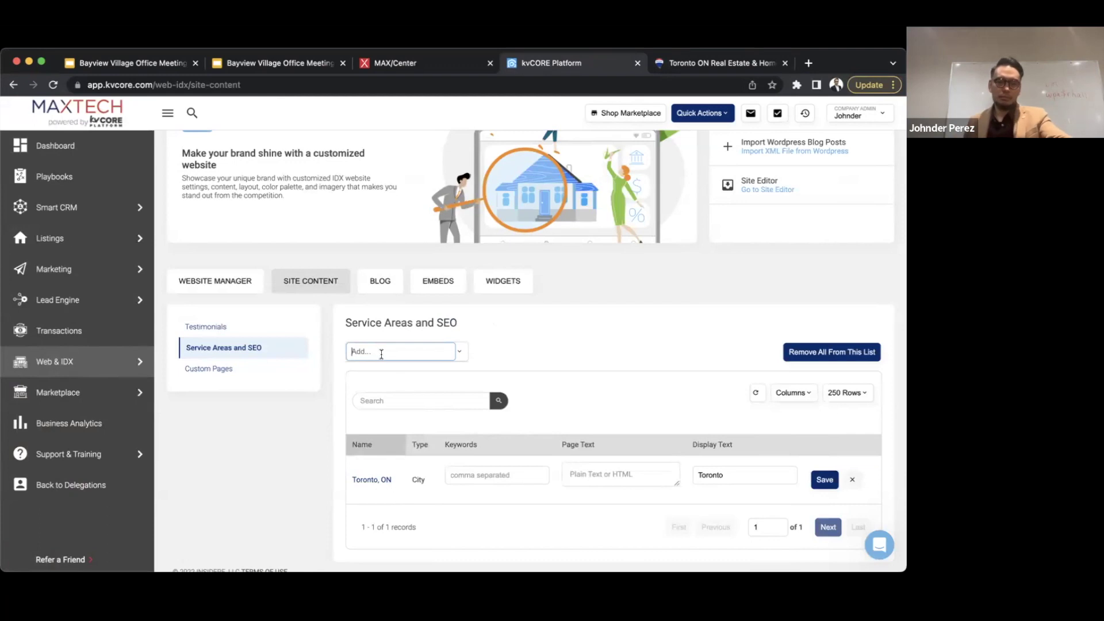
text(bayview )
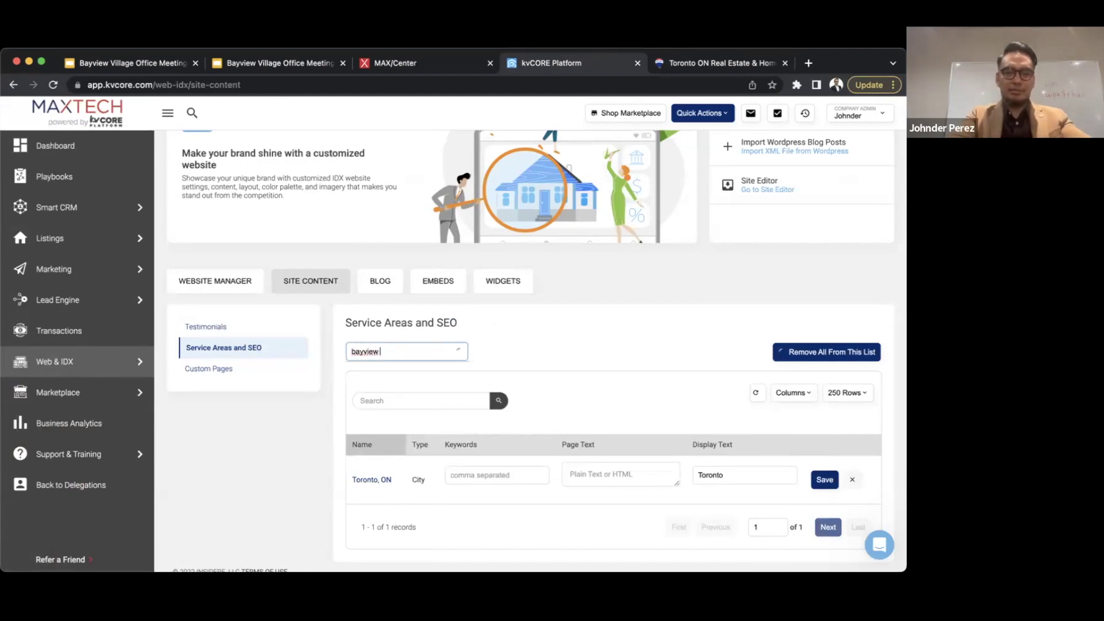
text(village)
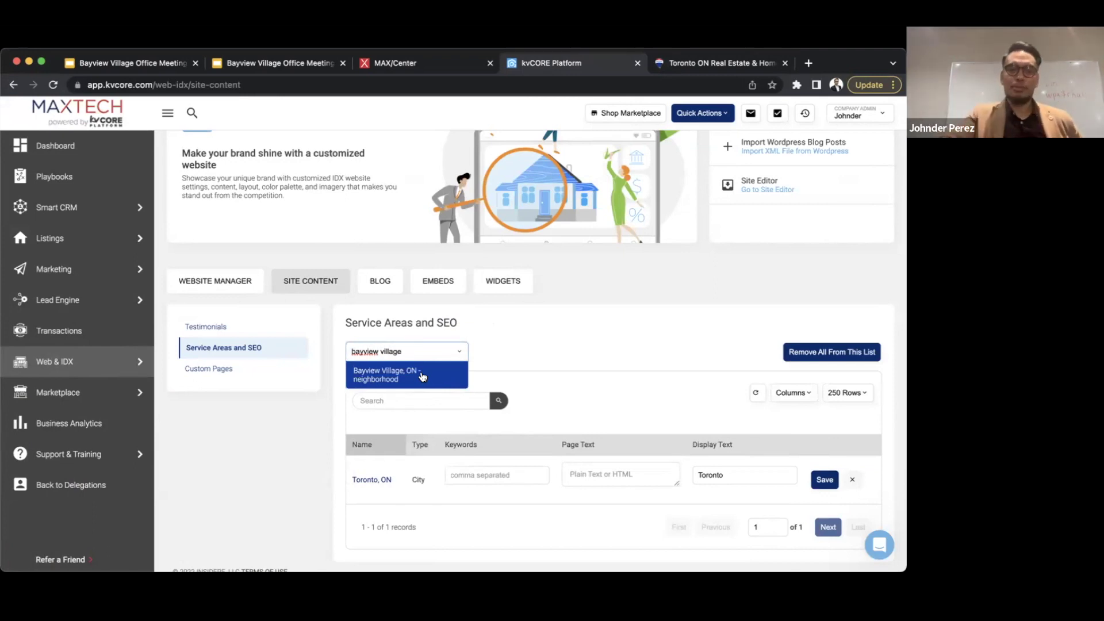
click(401, 378)
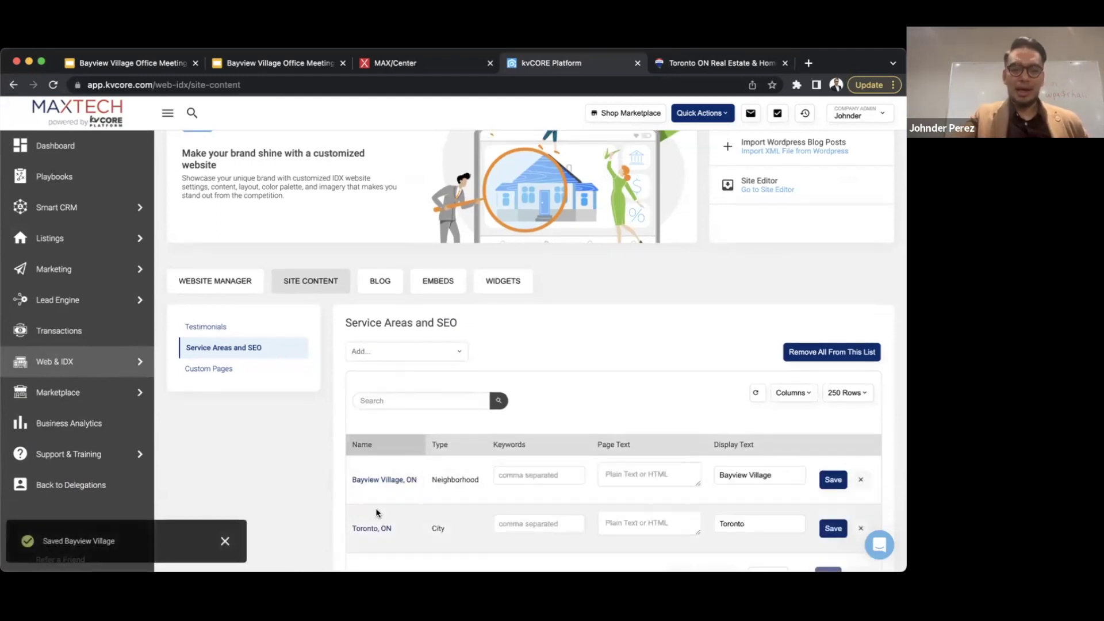
scroll(374, 508, down, 2)
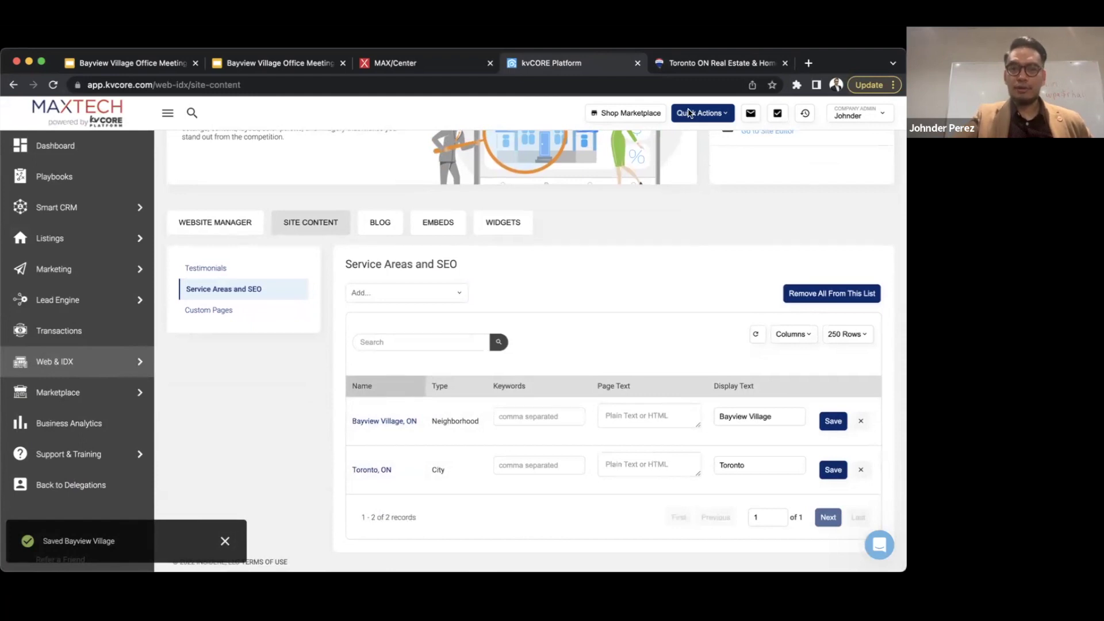
- Enter the keywords 'bayview village homes, bayview village' for the Bayview Village area
click(550, 416)
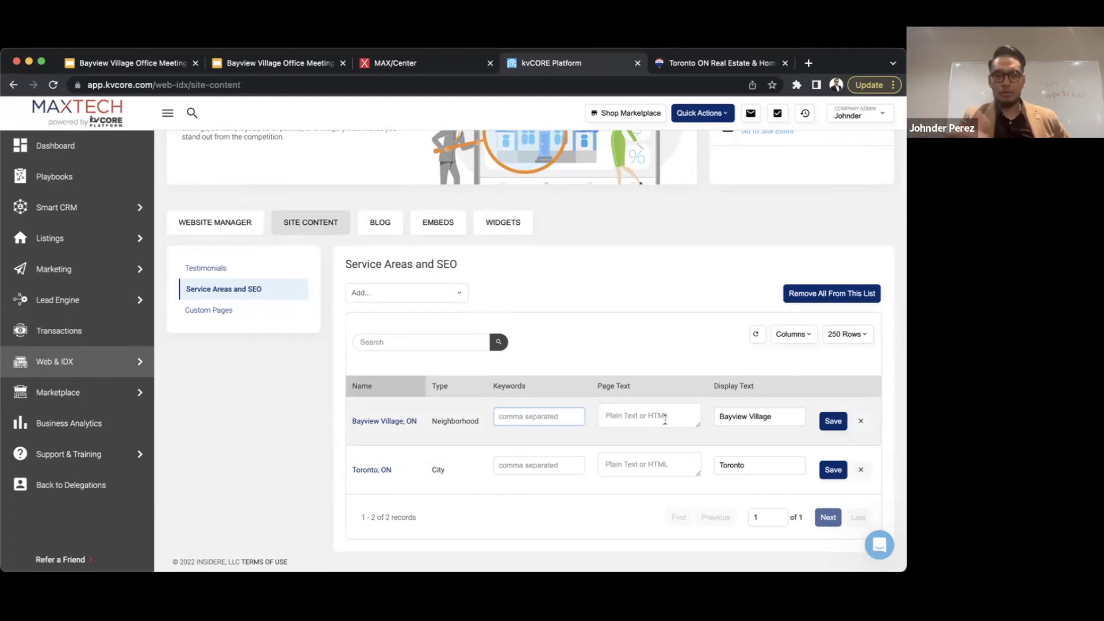
text(bayview violag)
key(BackSpace)
key(BackSpace)
text(lage h)
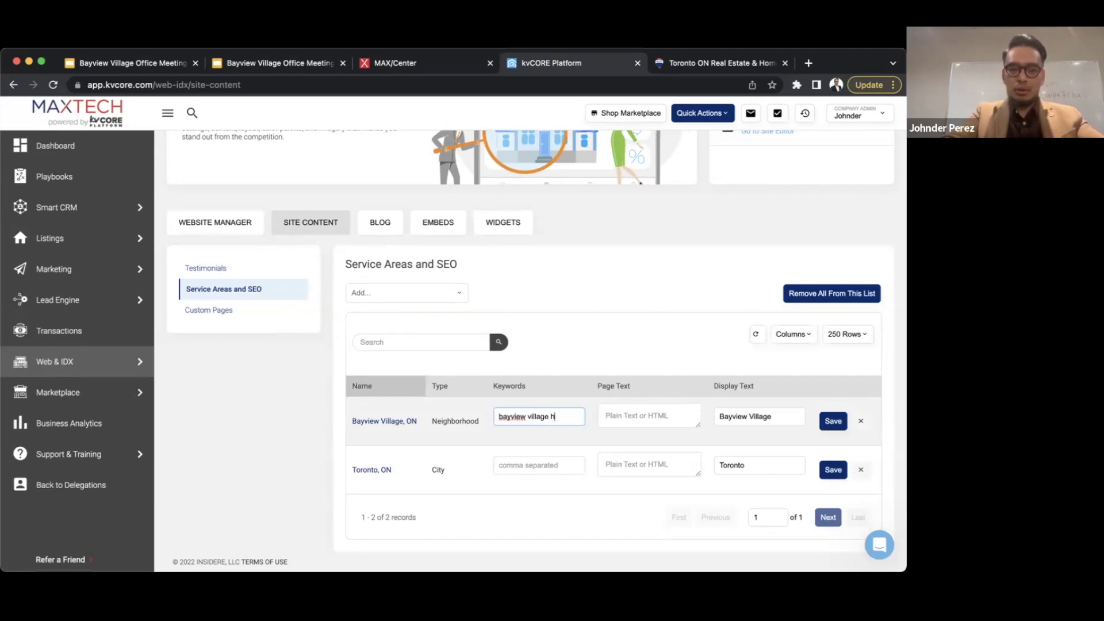
text(omes, bayview village)
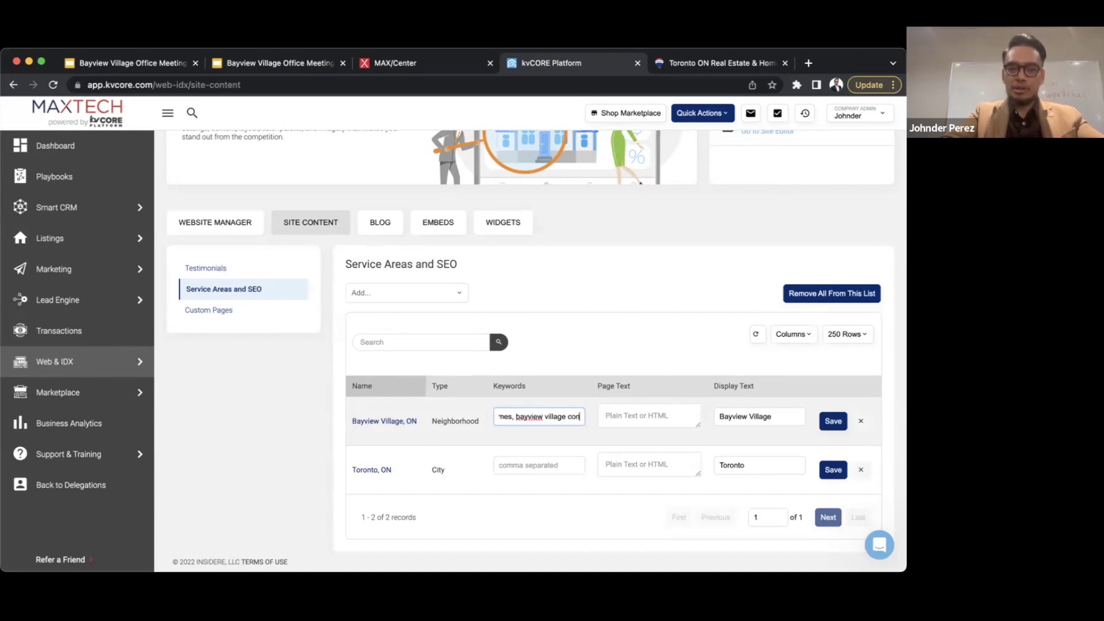
key(Tab)
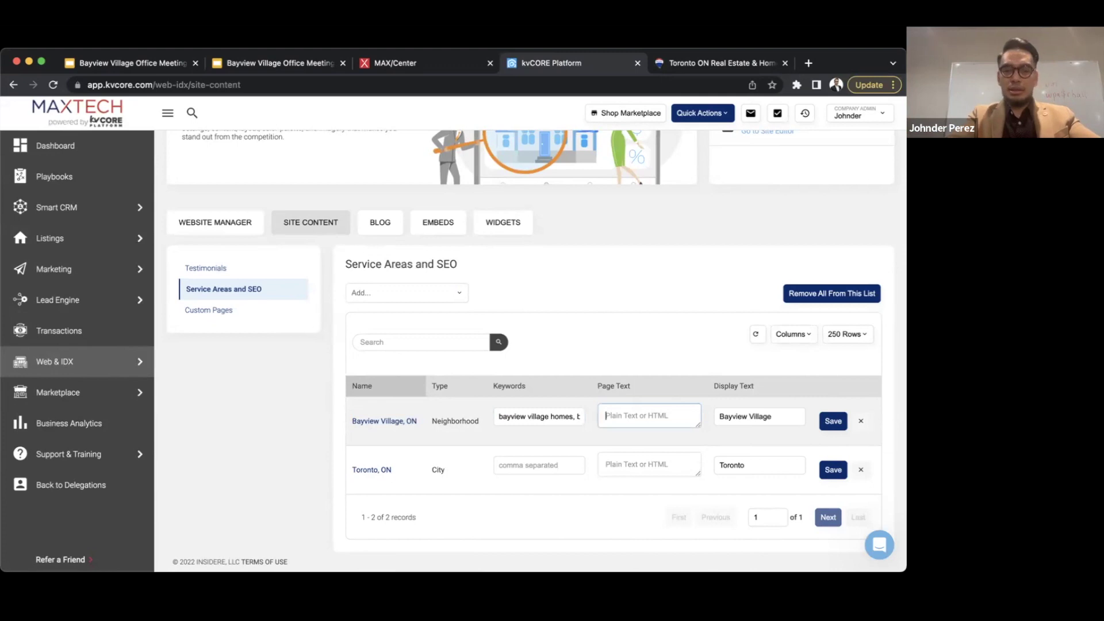
- Write page text about helping you find your perfect Bayview Village home, and save the row
text(Trust in;)
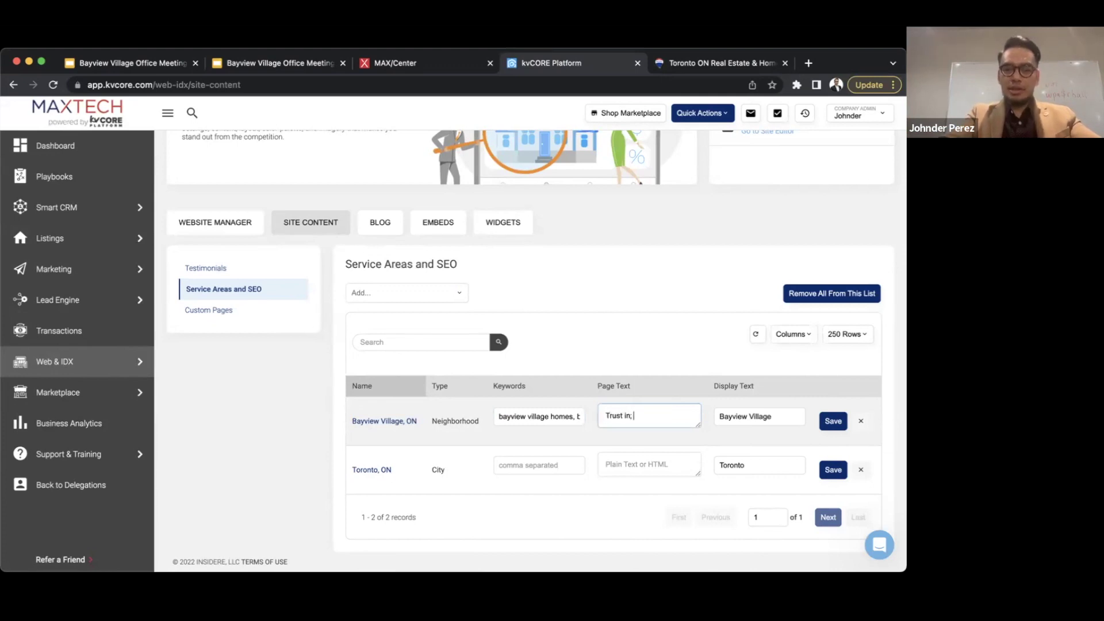
text(Johnder to help y)
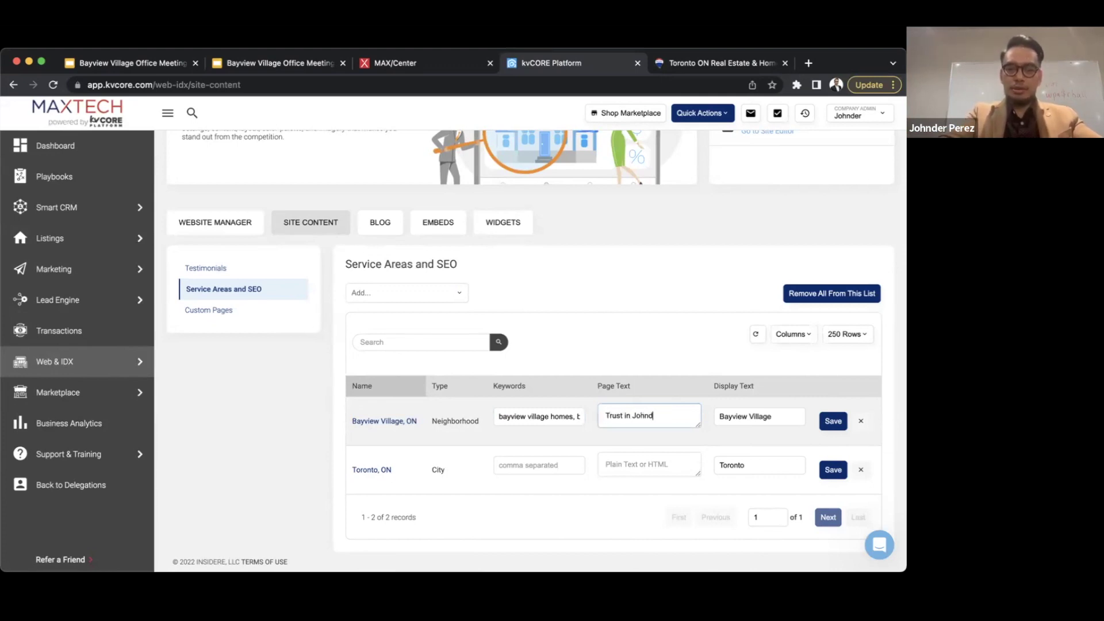
text(your pe)
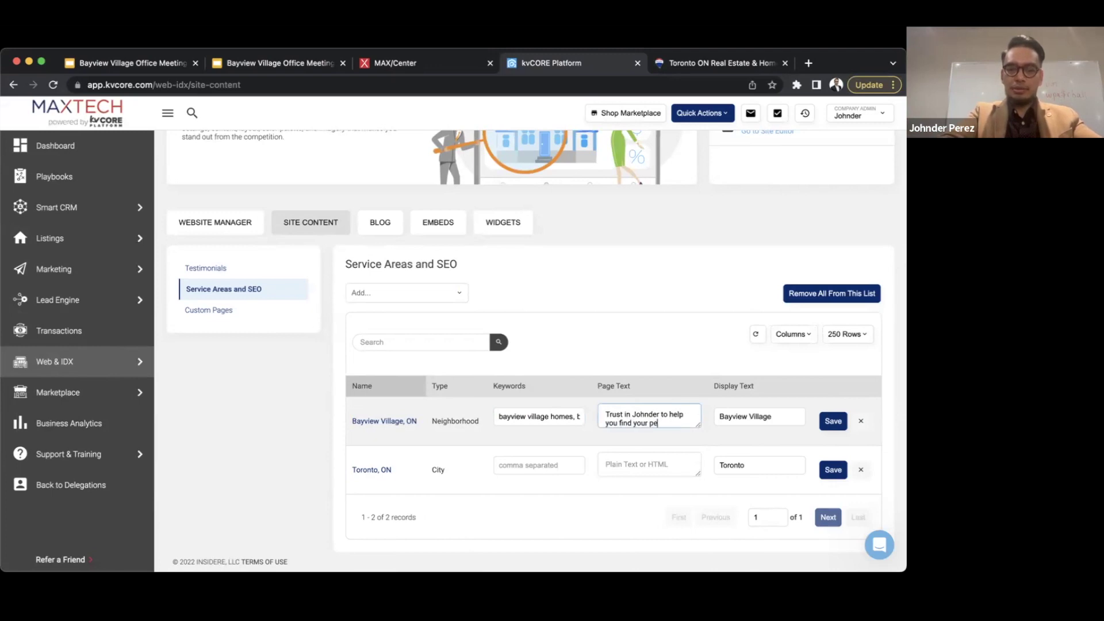
text(rfect Bayview Village home.)
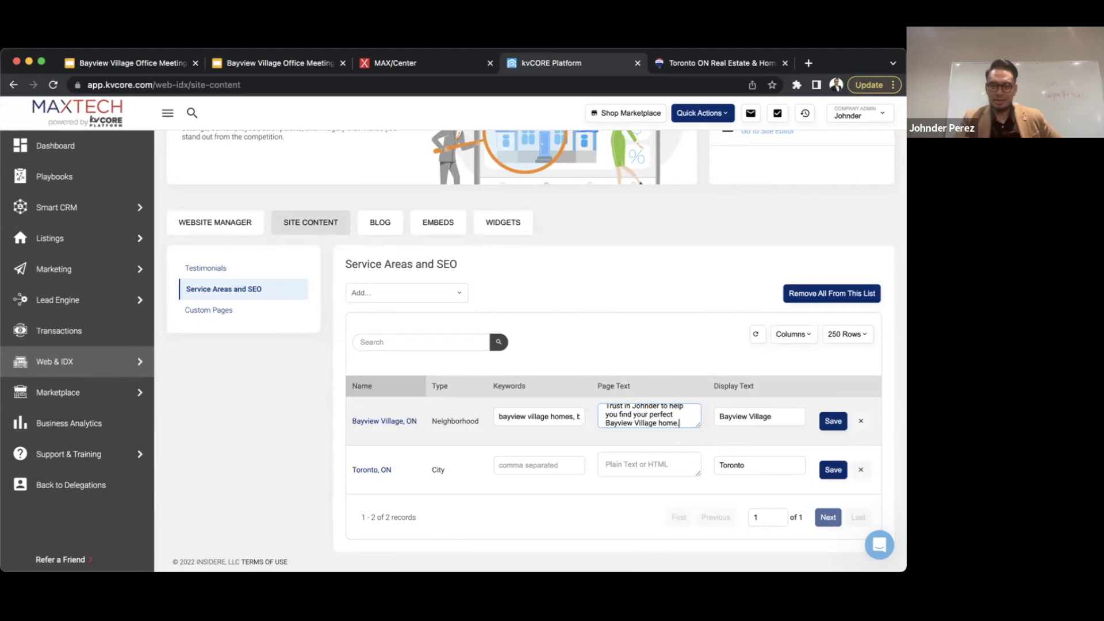
click(833, 421)
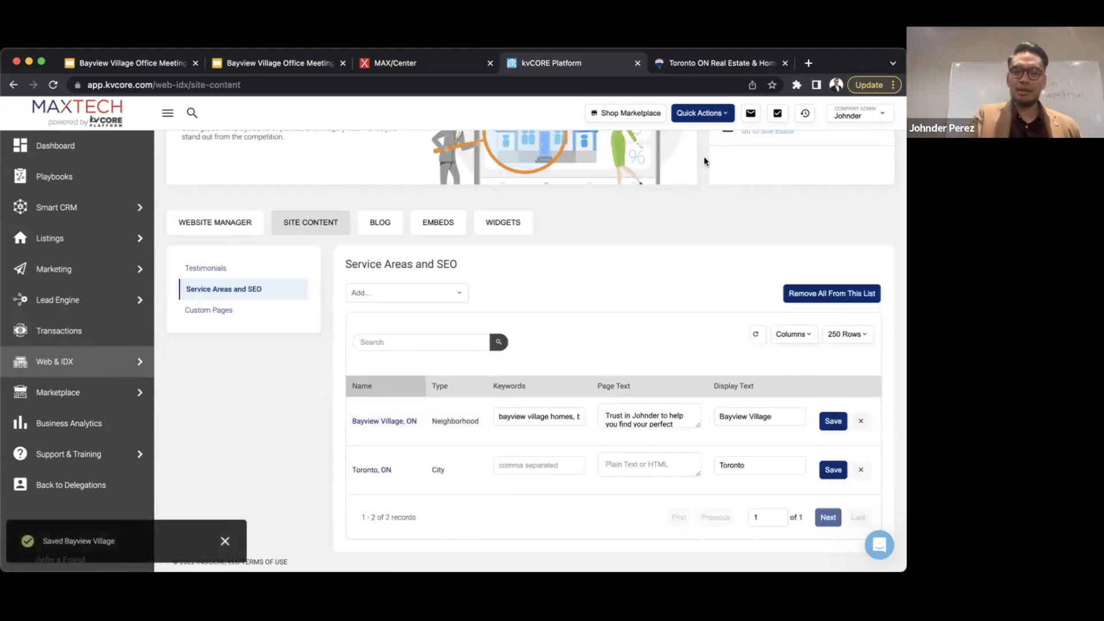
click(704, 64)
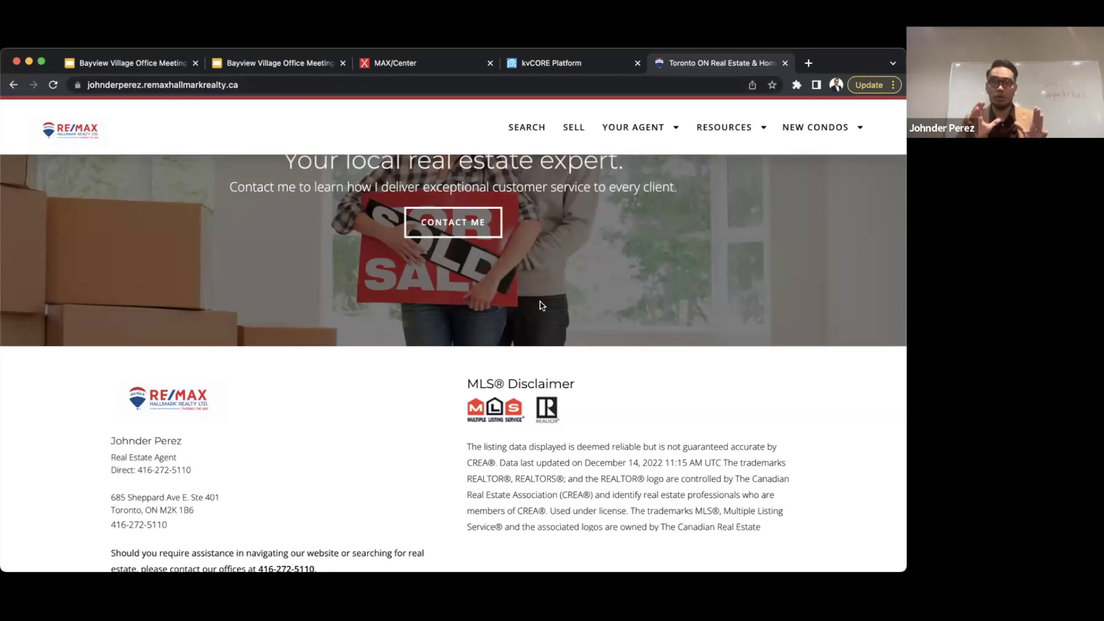
- Reload the agent home page and scroll to Areas We Cover, still showing only Toronto
scroll(541, 306, up, 6)
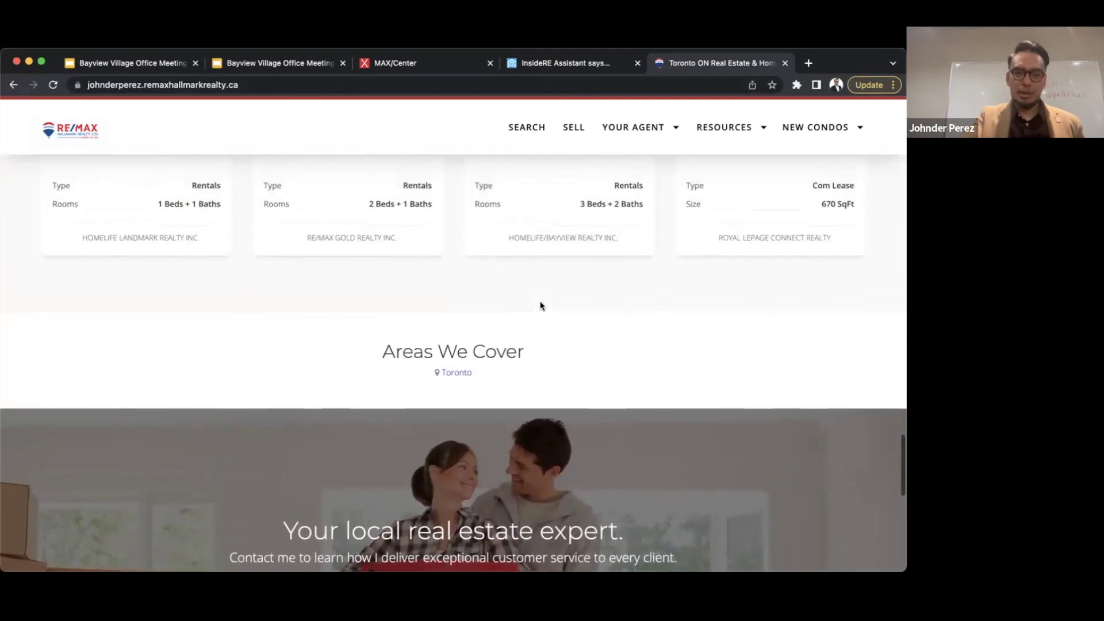
key(super+r)
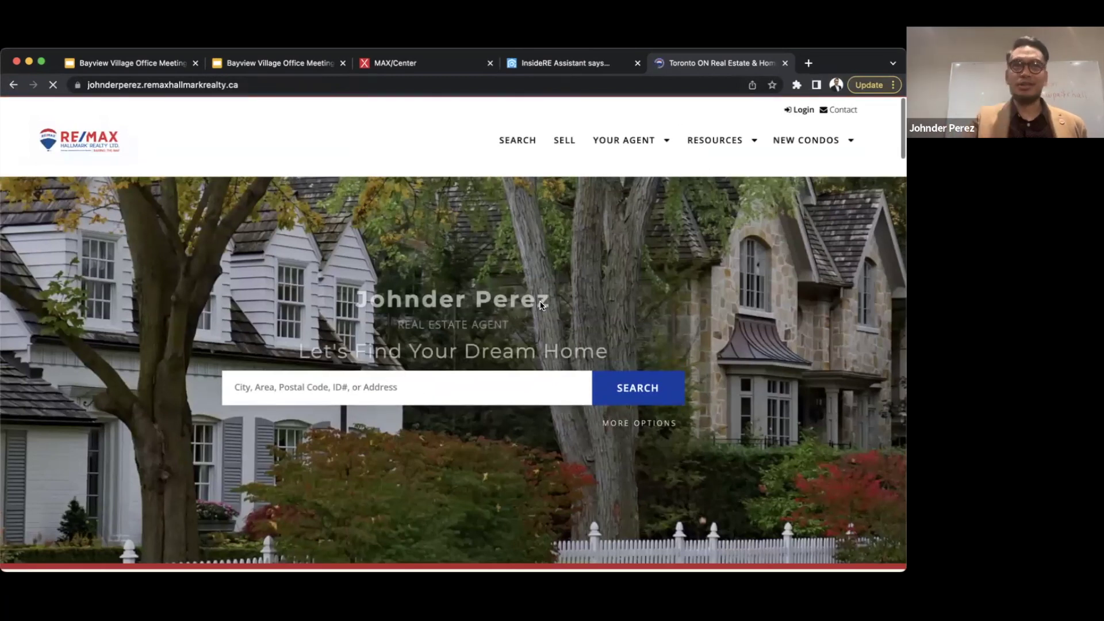
scroll(443, 325, down, 15)
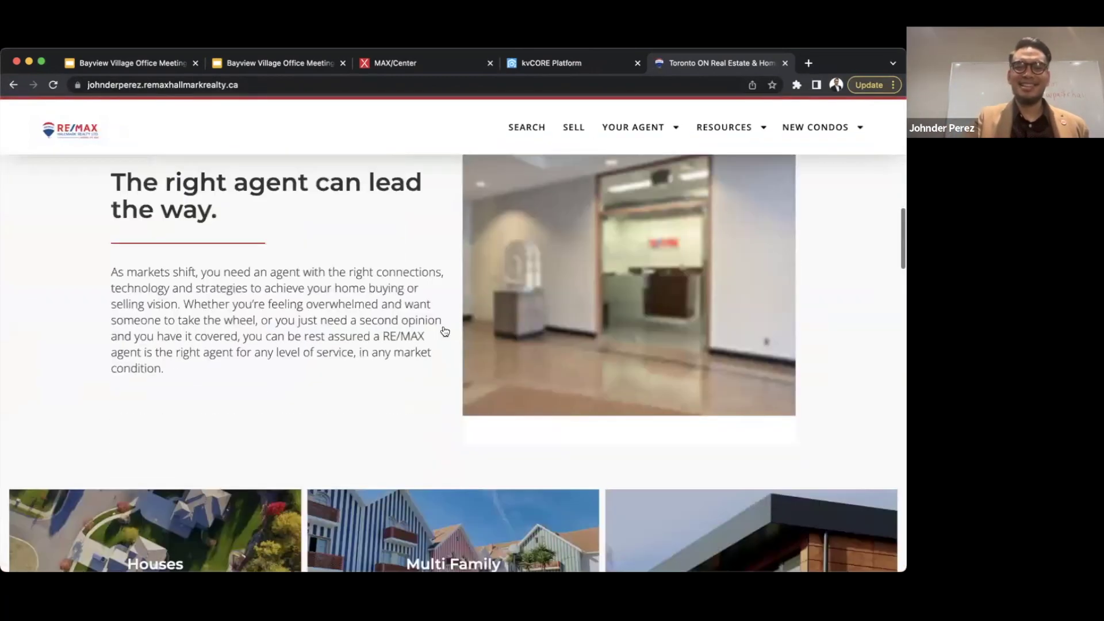
scroll(443, 325, down, 5)
scroll(443, 326, up, 3)
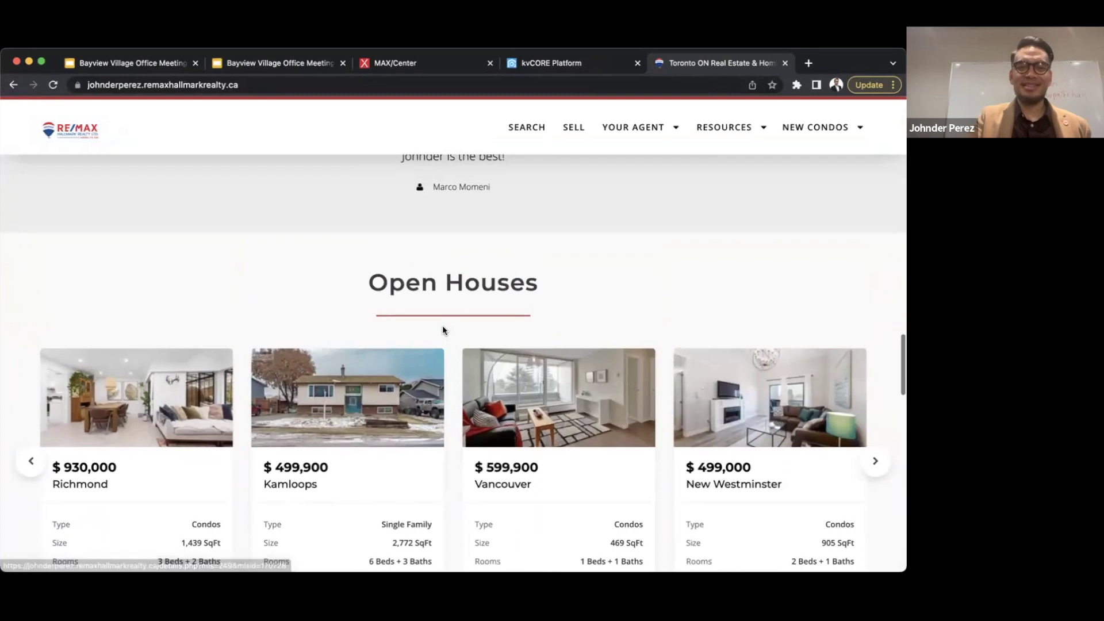
scroll(443, 331, down, 12)
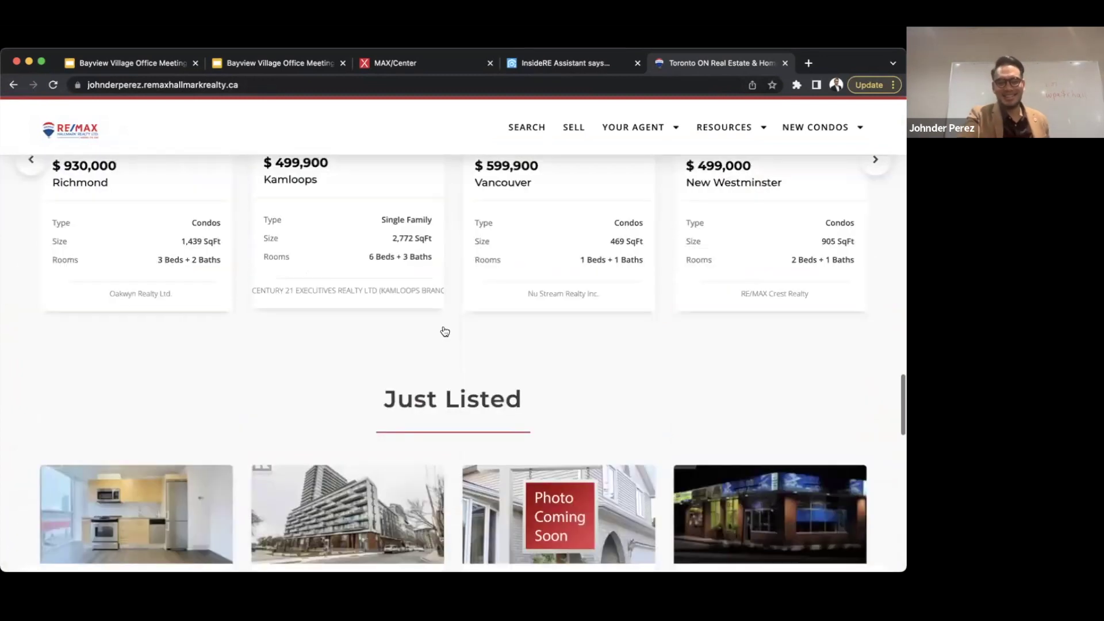
scroll(443, 328, down, 2)
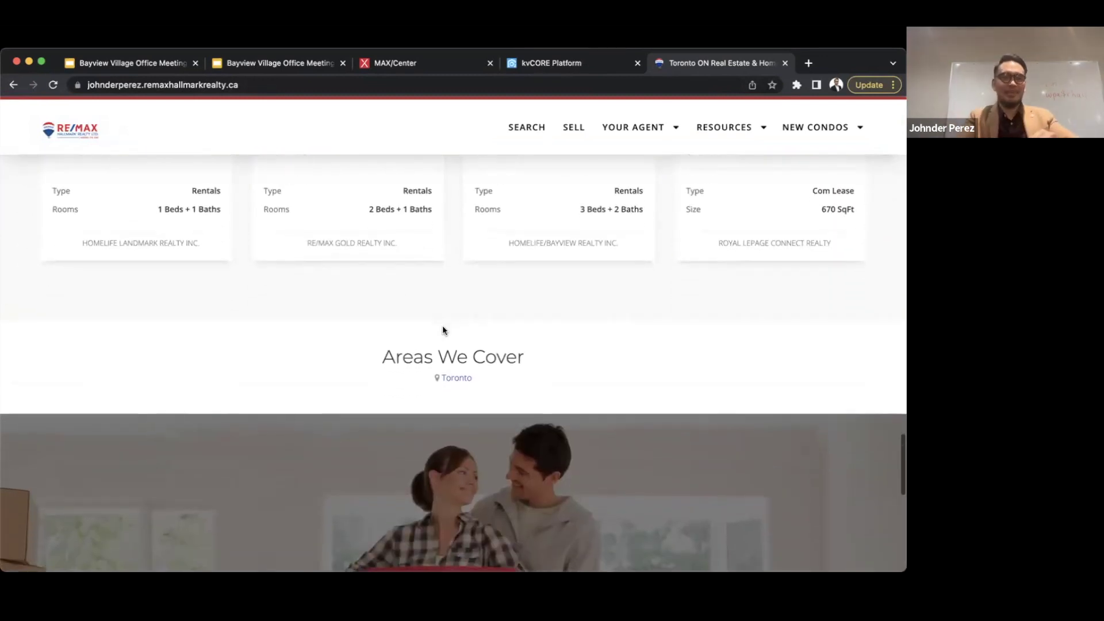
- Load the site with '/?1' appended to the URL, then return home via the RE/MAX logo
click(256, 87)
click(256, 86)
text(/?1)
key(Return)
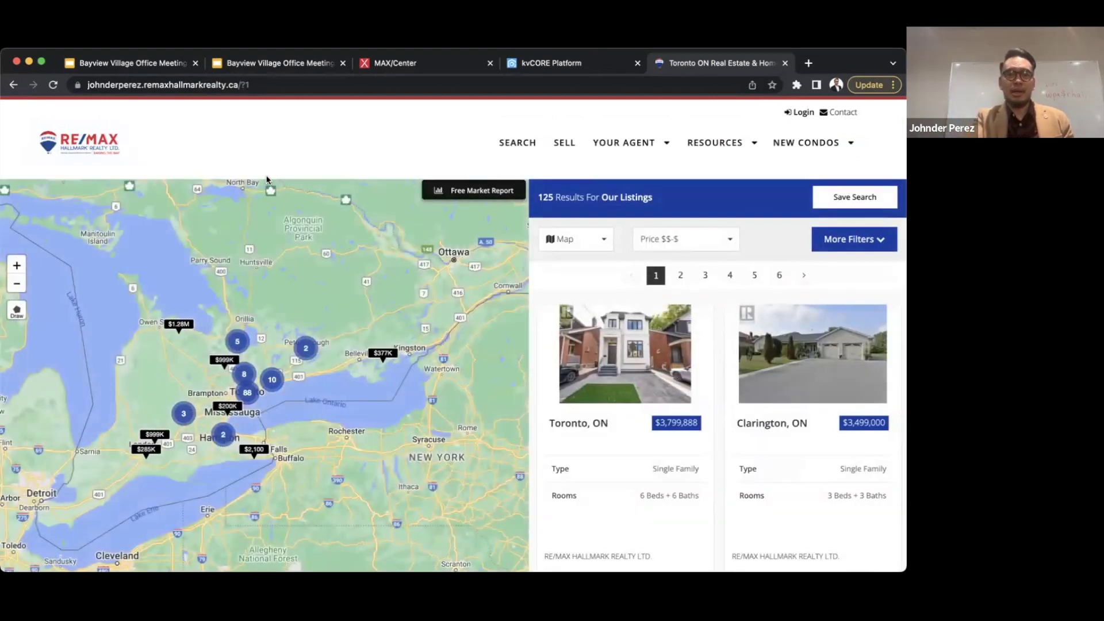
click(84, 148)
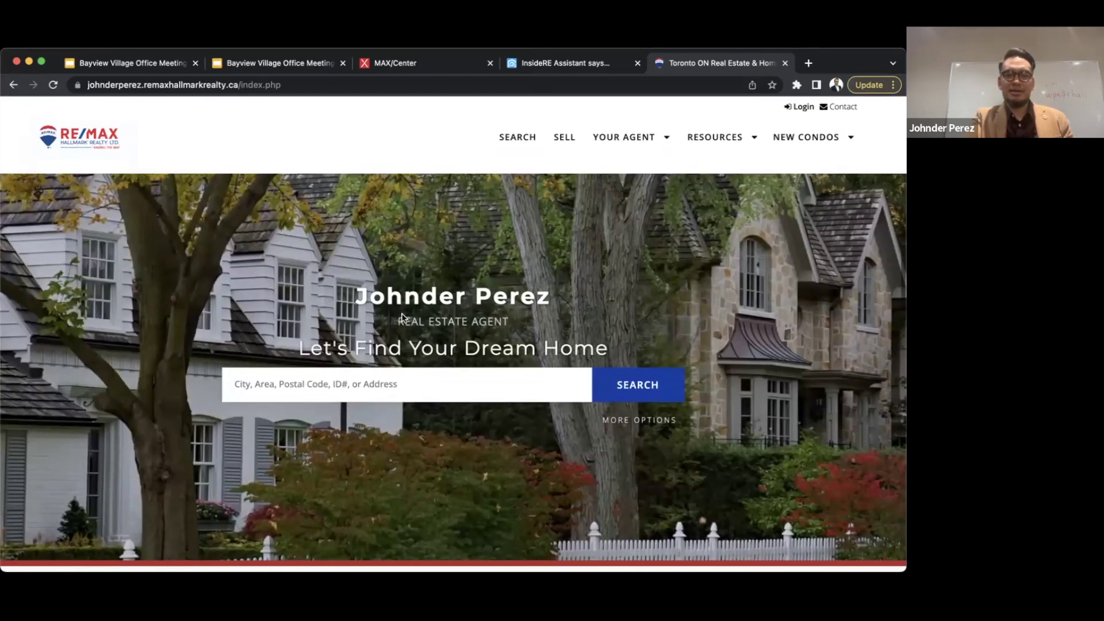
scroll(403, 318, down, 20)
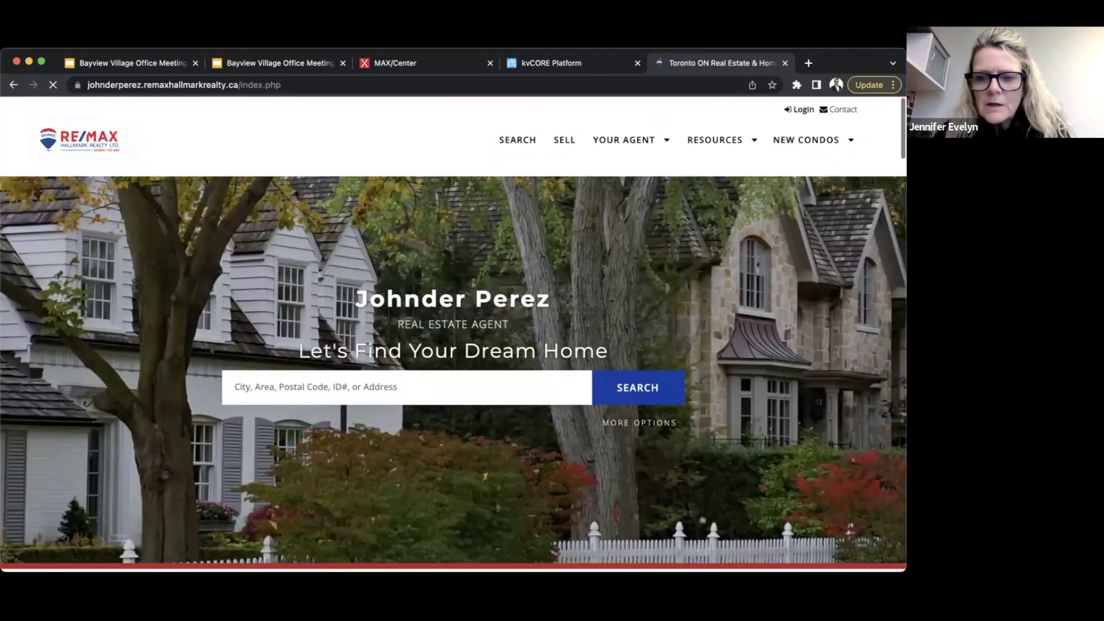
click(539, 64)
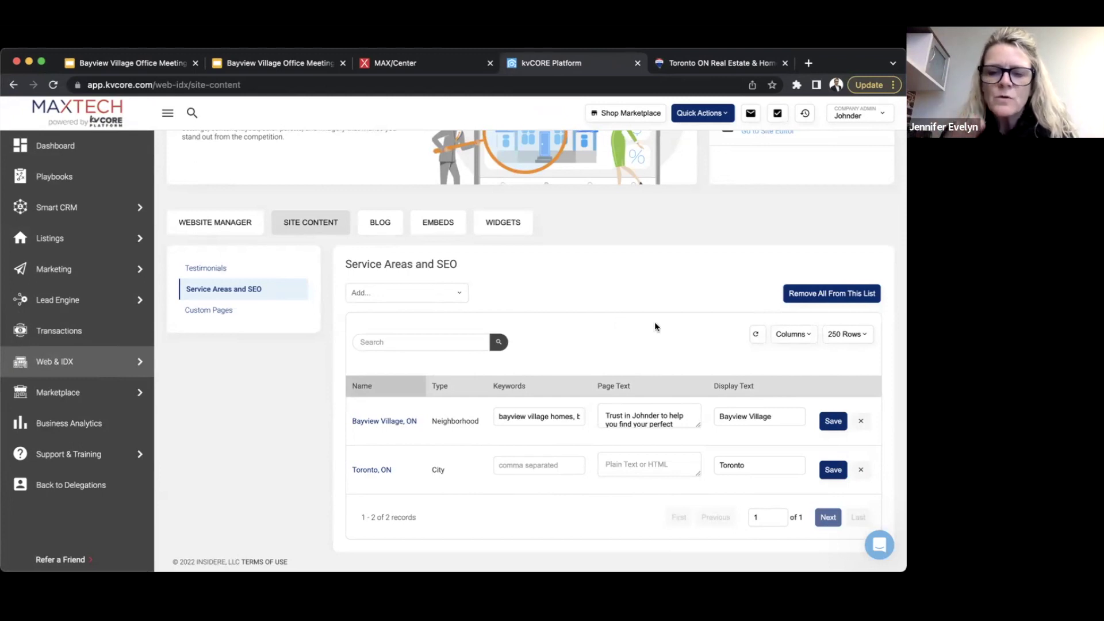
scroll(655, 327, up, 5)
scroll(655, 327, down, 5)
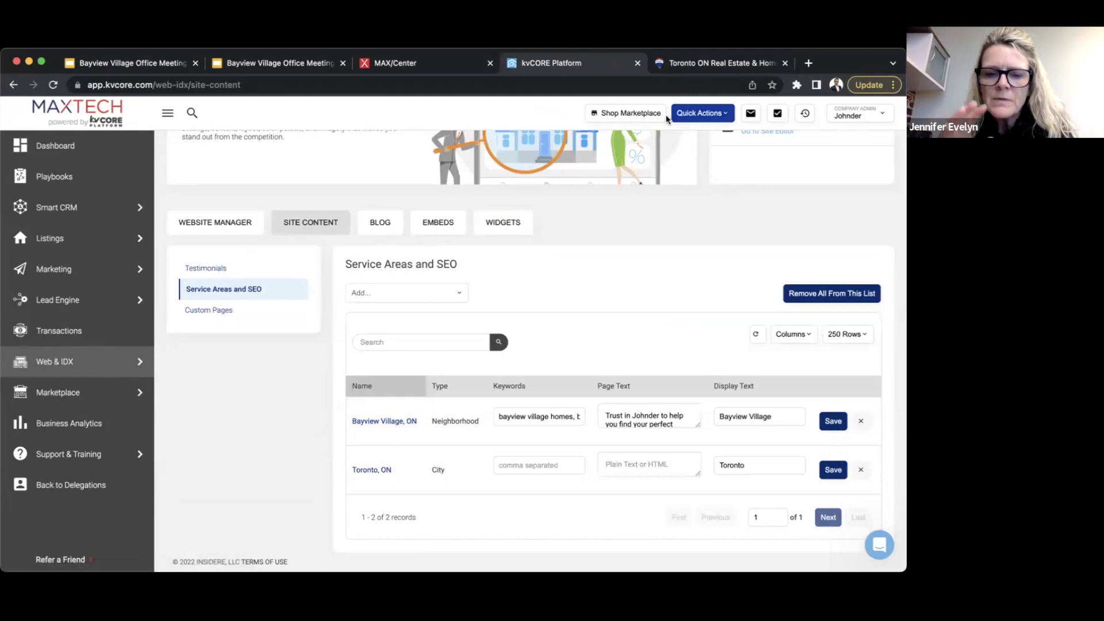
click(720, 65)
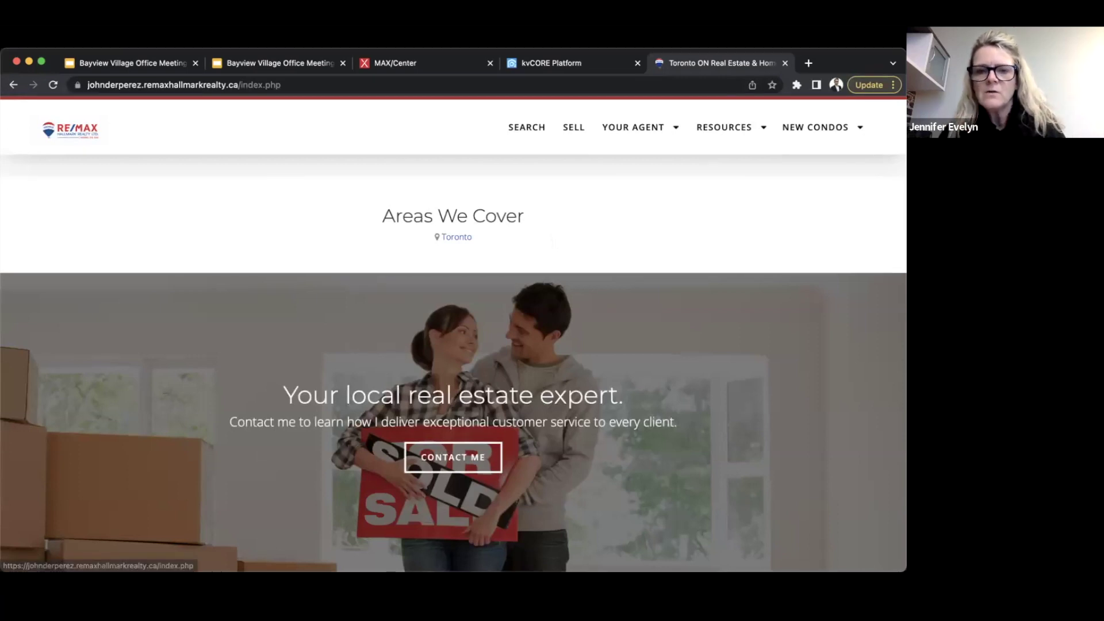
- Start a new Incognito Window from Chrome's File menu
click(80, 41)
mouse_move(101, 51)
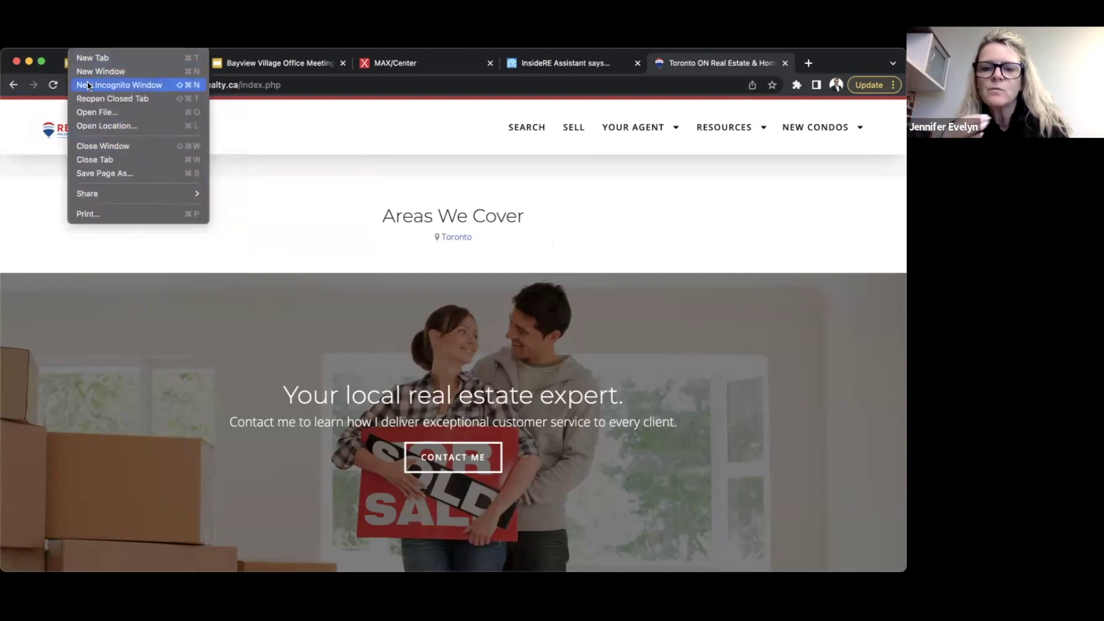
click(110, 81)
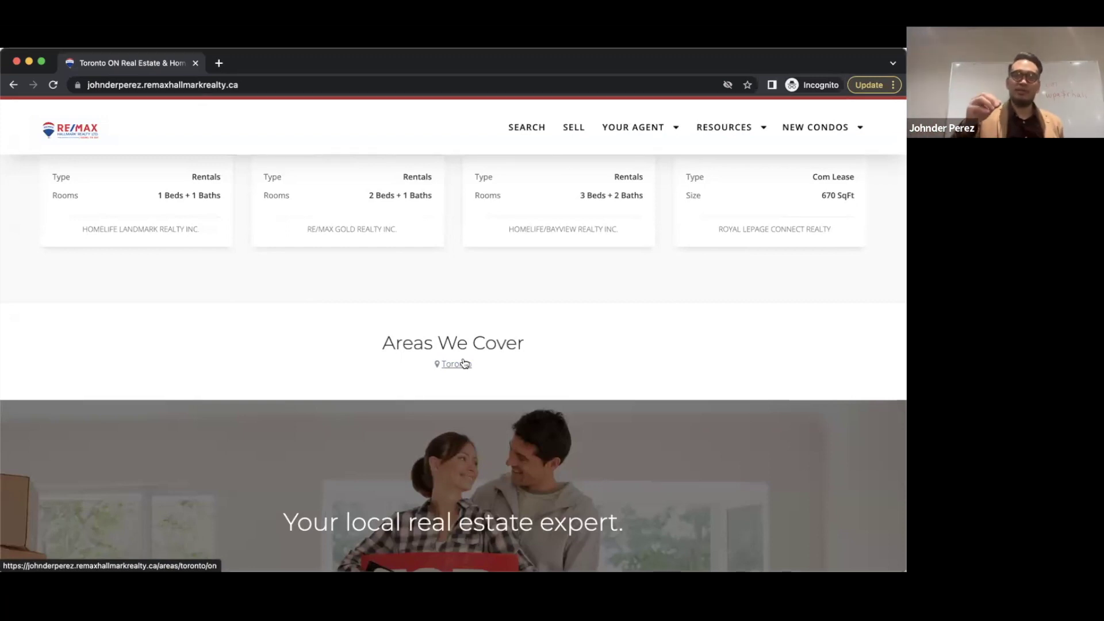
- Open the Toronto Real Estate area page on the live site and scroll through it
click(465, 364)
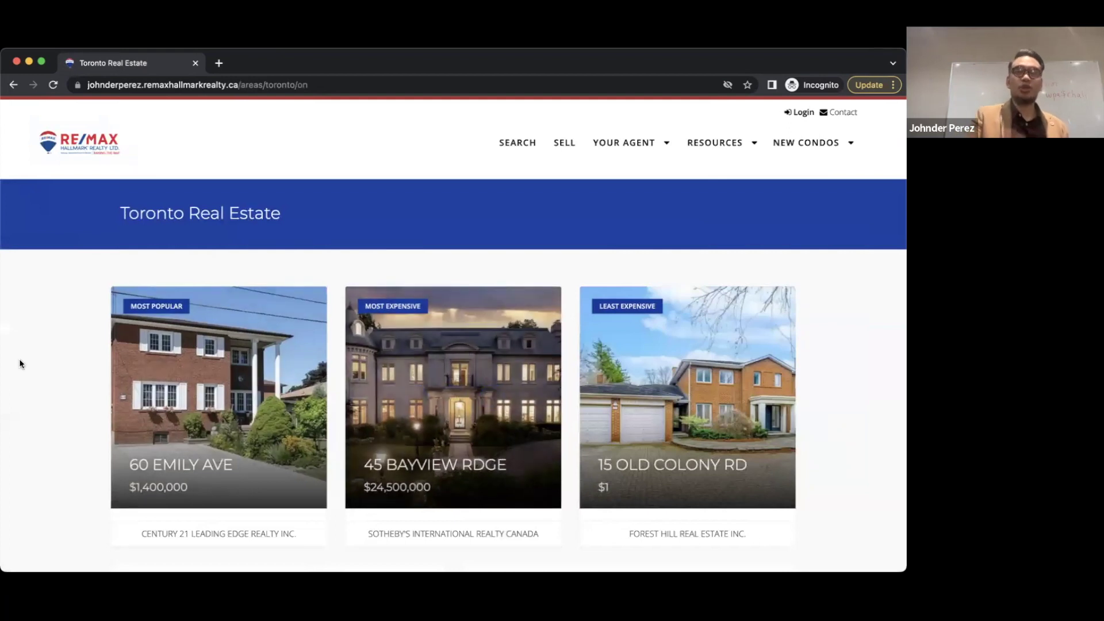
scroll(19, 358, down, 1)
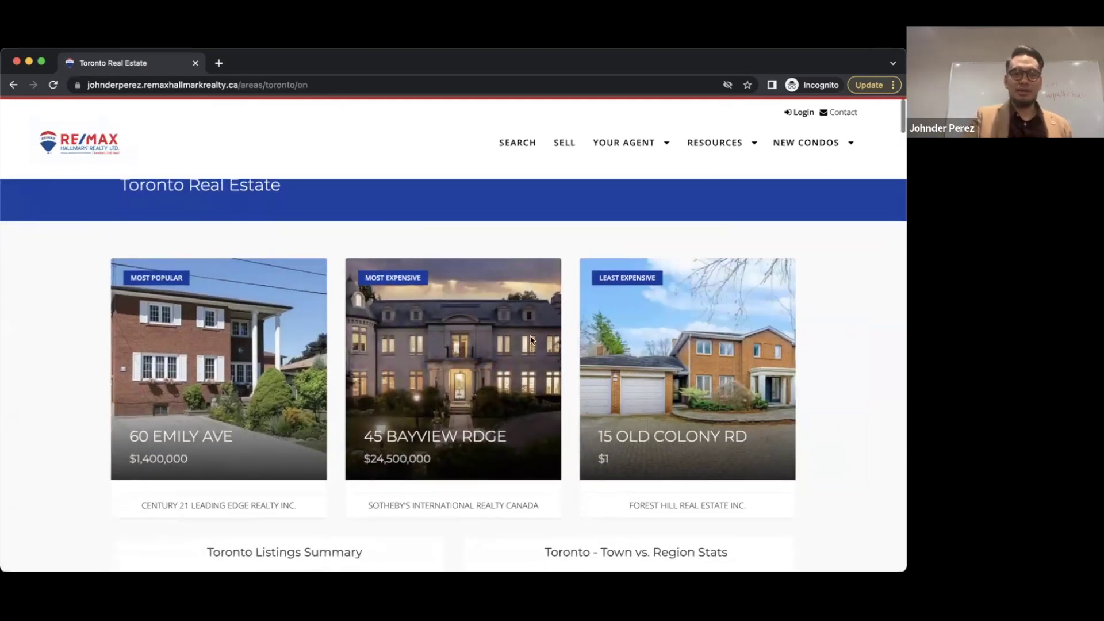
scroll(532, 341, down, 4)
scroll(531, 341, down, 10)
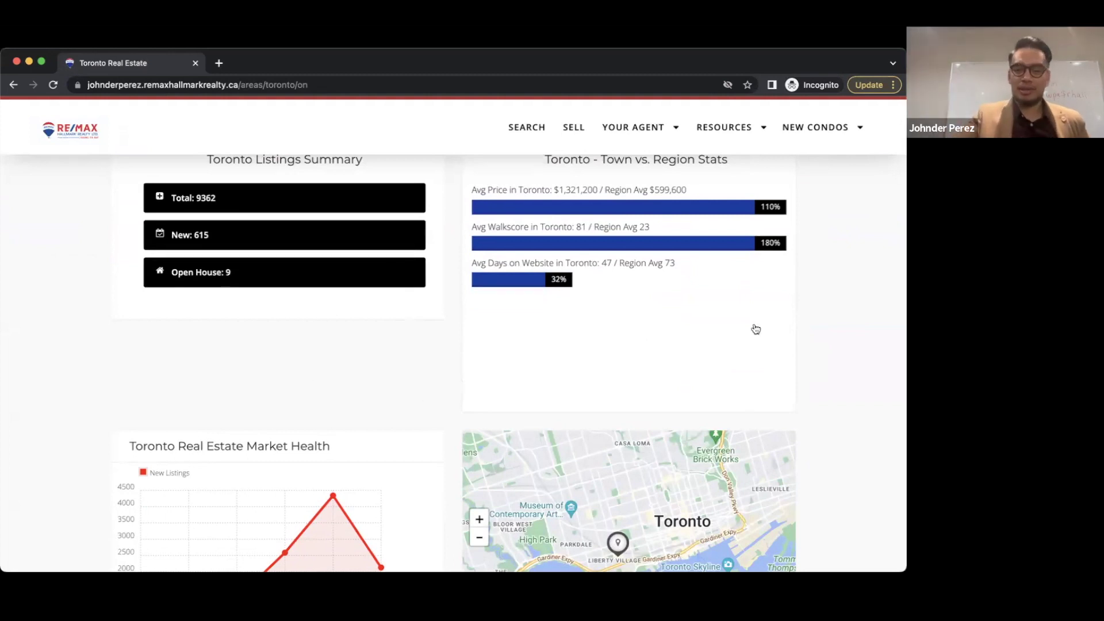
scroll(702, 318, down, 3)
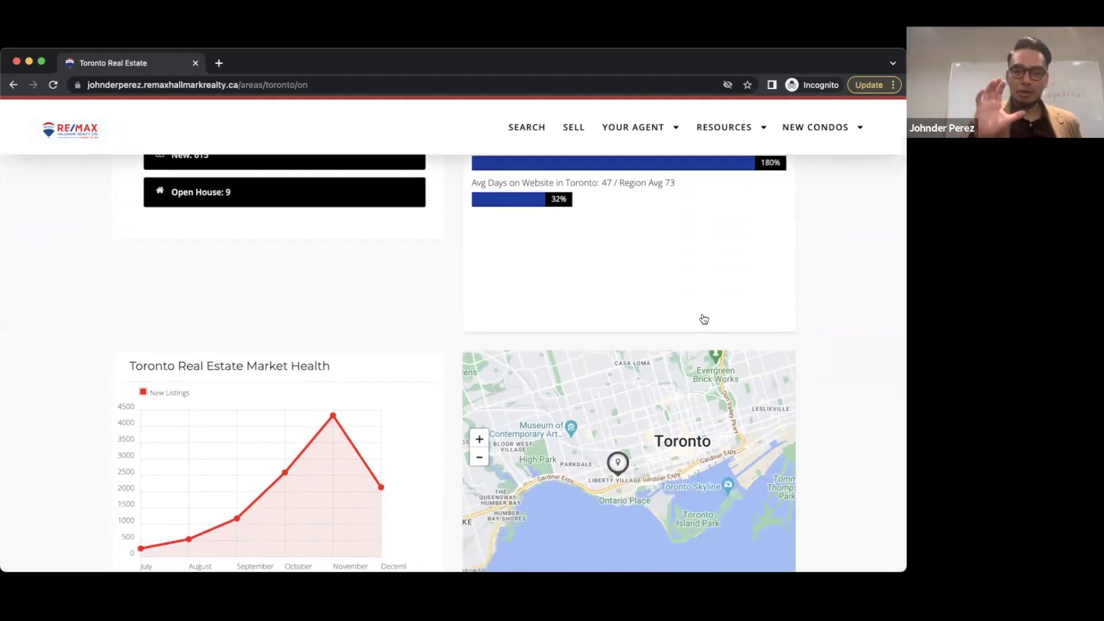
scroll(704, 319, down, 1)
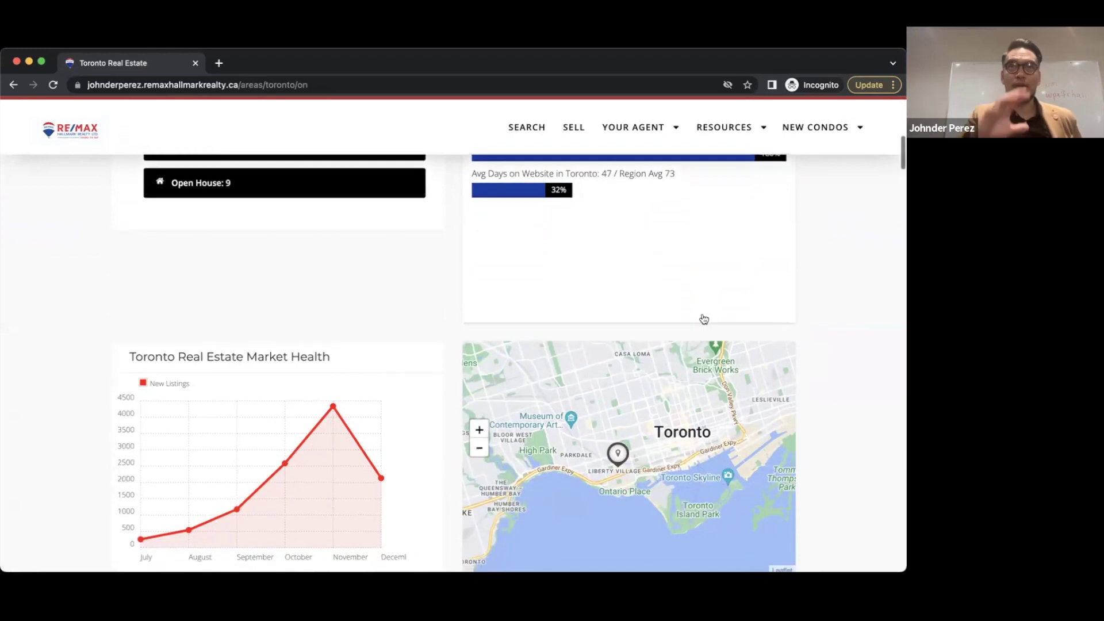
scroll(704, 319, down, 10)
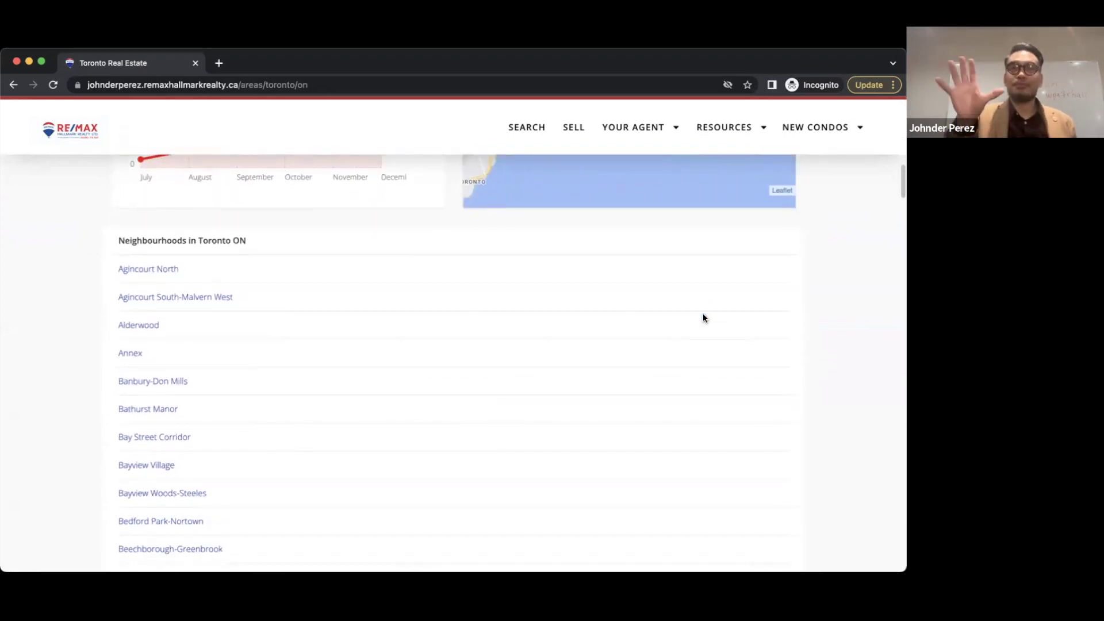
scroll(703, 314, down, 3)
scroll(703, 314, up, 14)
scroll(704, 317, down, 4)
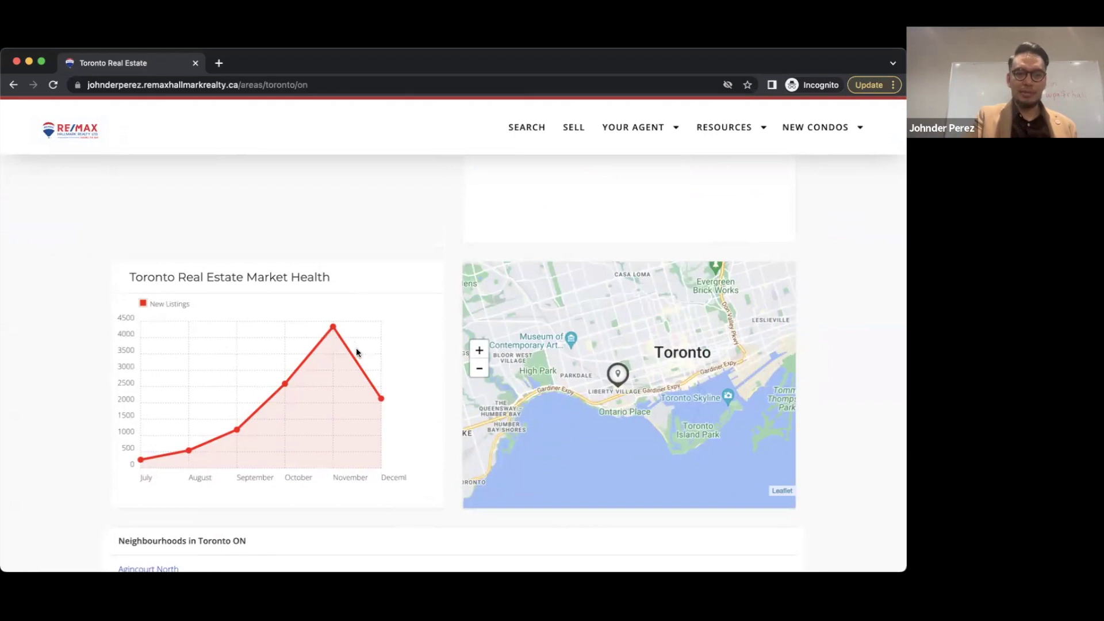
scroll(356, 347, up, 4)
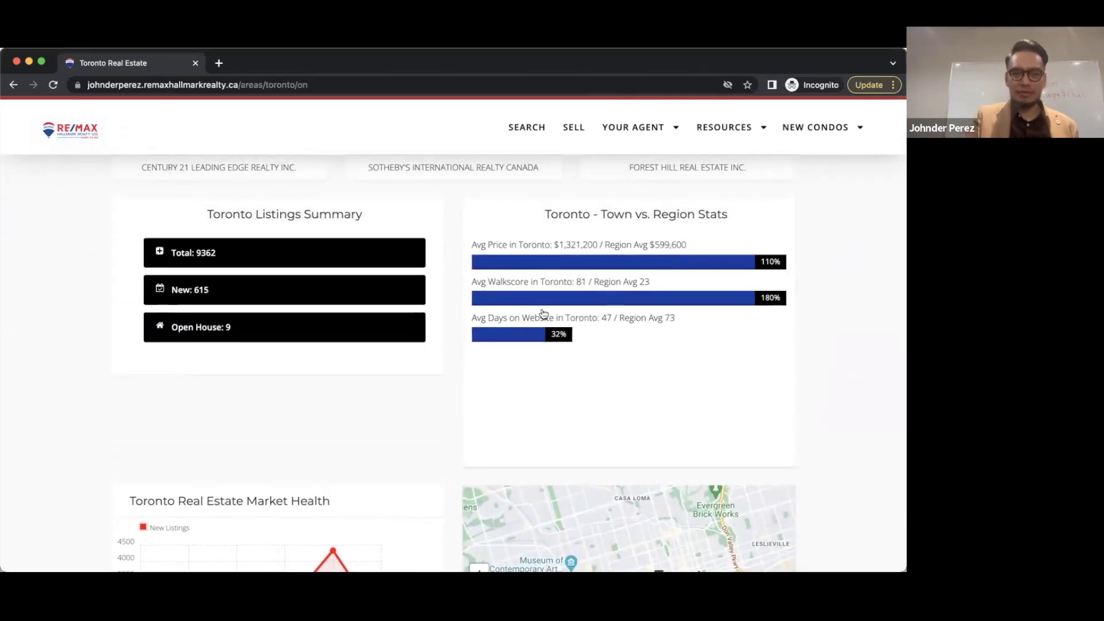
scroll(544, 314, up, 6)
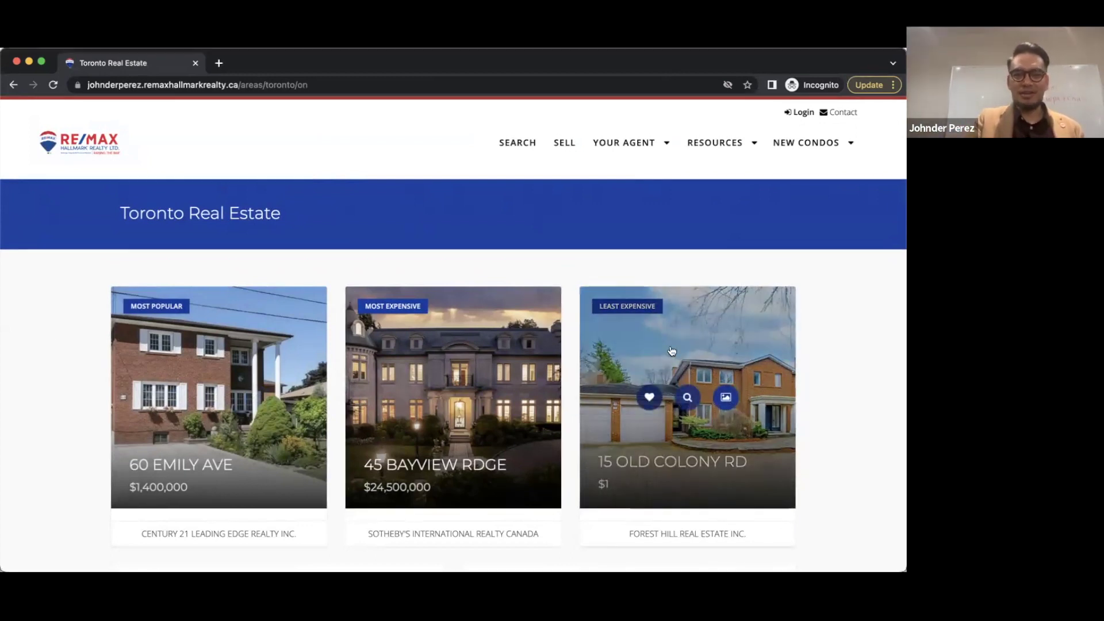
scroll(499, 345, down, 2)
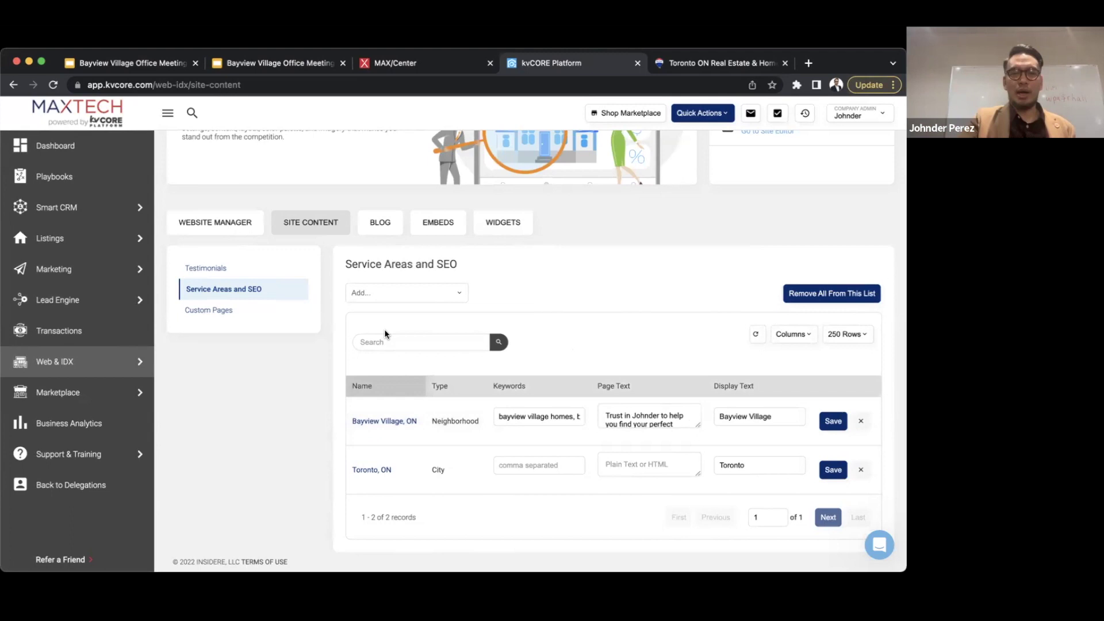
- Show the Custom Pages list in Site Content, then switch to the live Toronto ON Real Estate tab
click(222, 311)
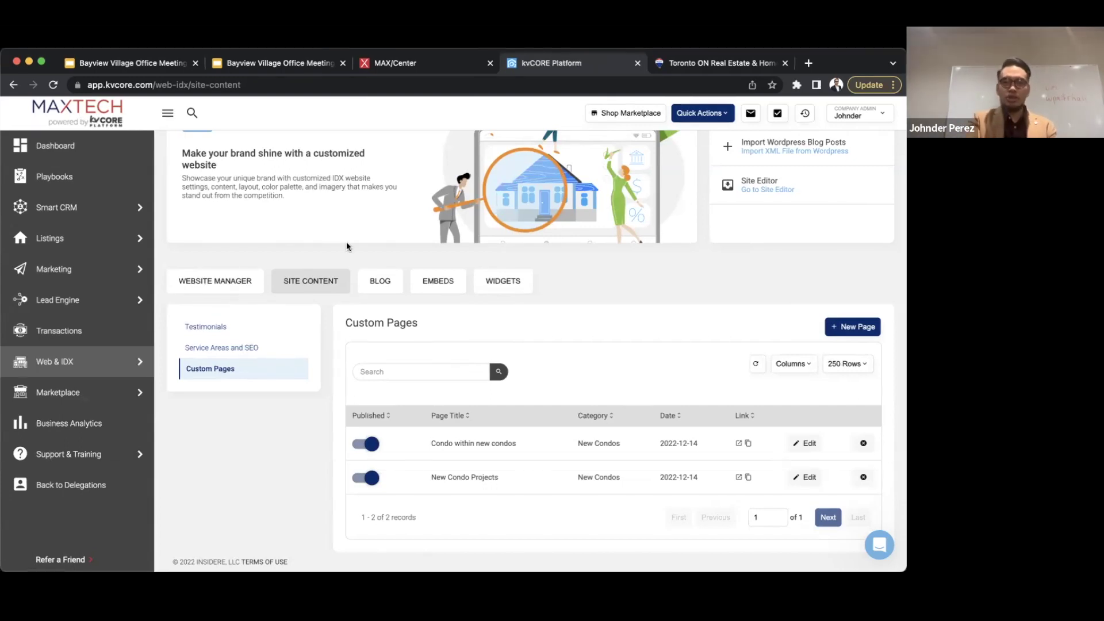
click(679, 63)
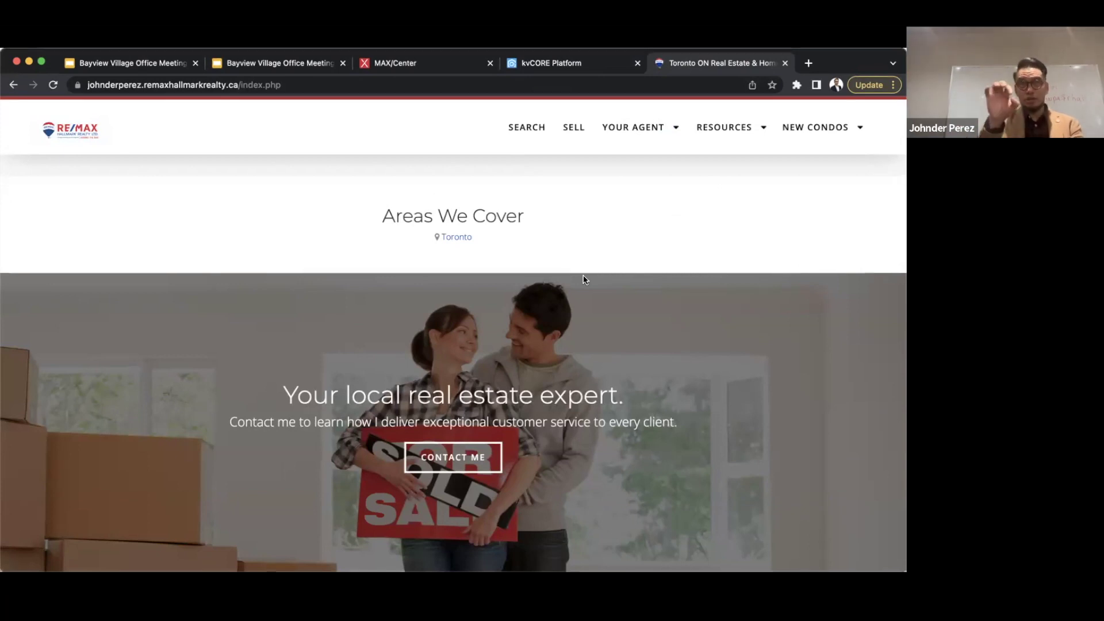
mouse_move(816, 130)
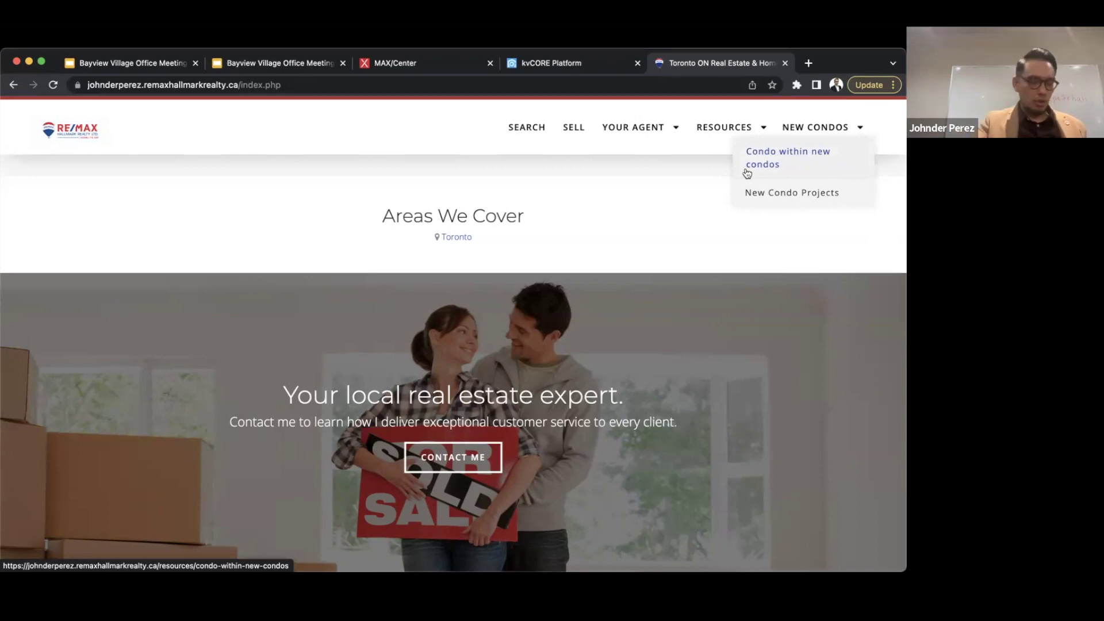
- View the Condo within new condos and New Condo Projects pages, then return to kvCORE
click(804, 153)
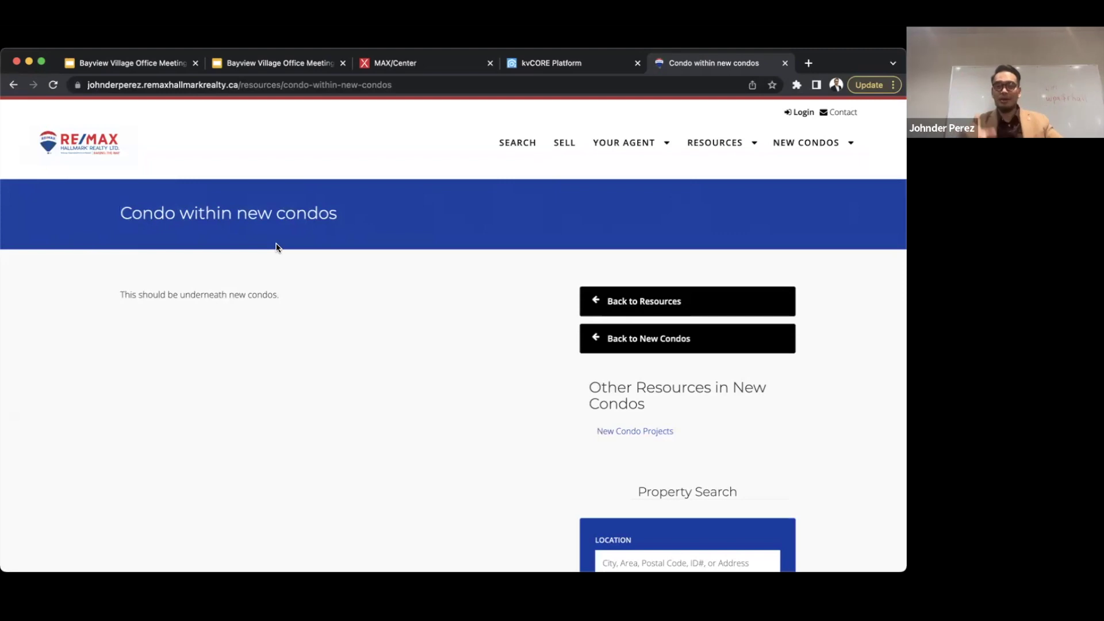
click(762, 210)
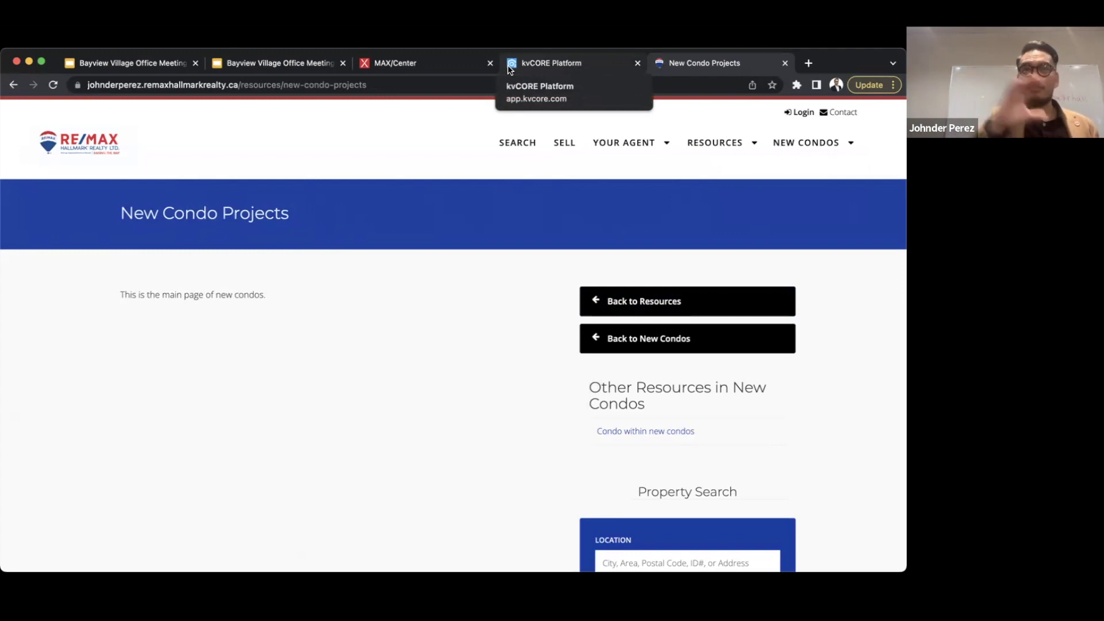
click(565, 69)
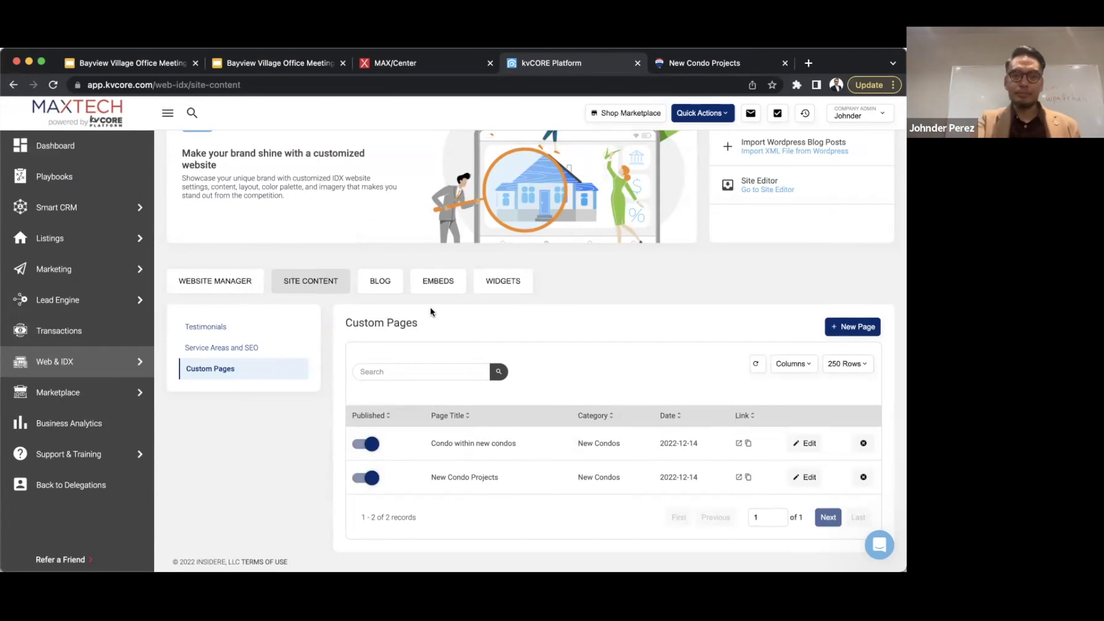
- Open Website Manager's Edit Settings and review the General settings and background images
click(214, 282)
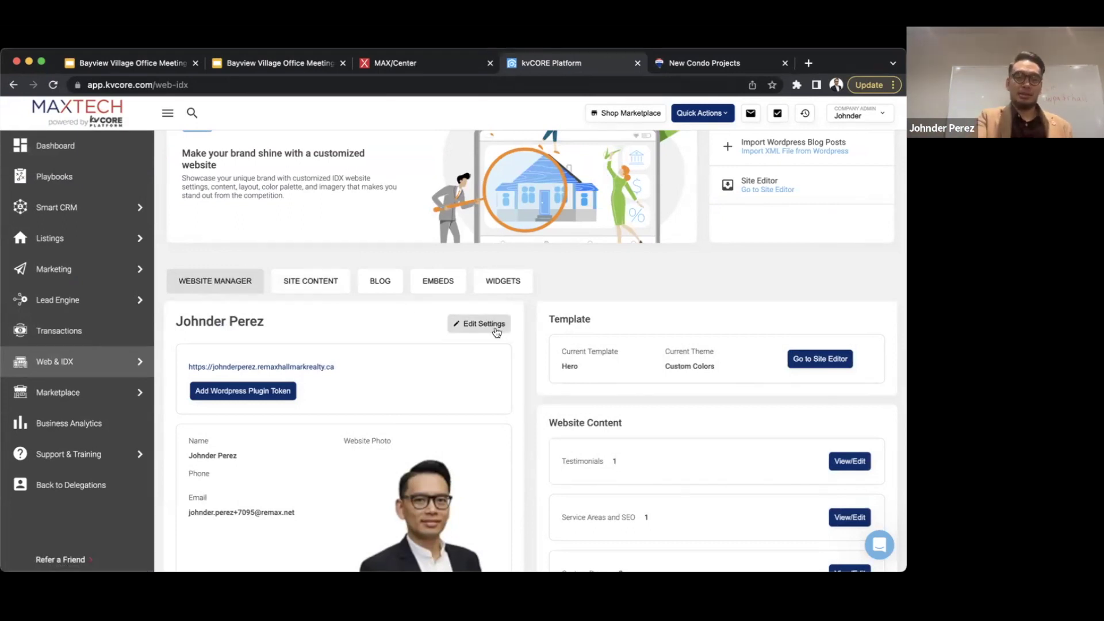
click(496, 332)
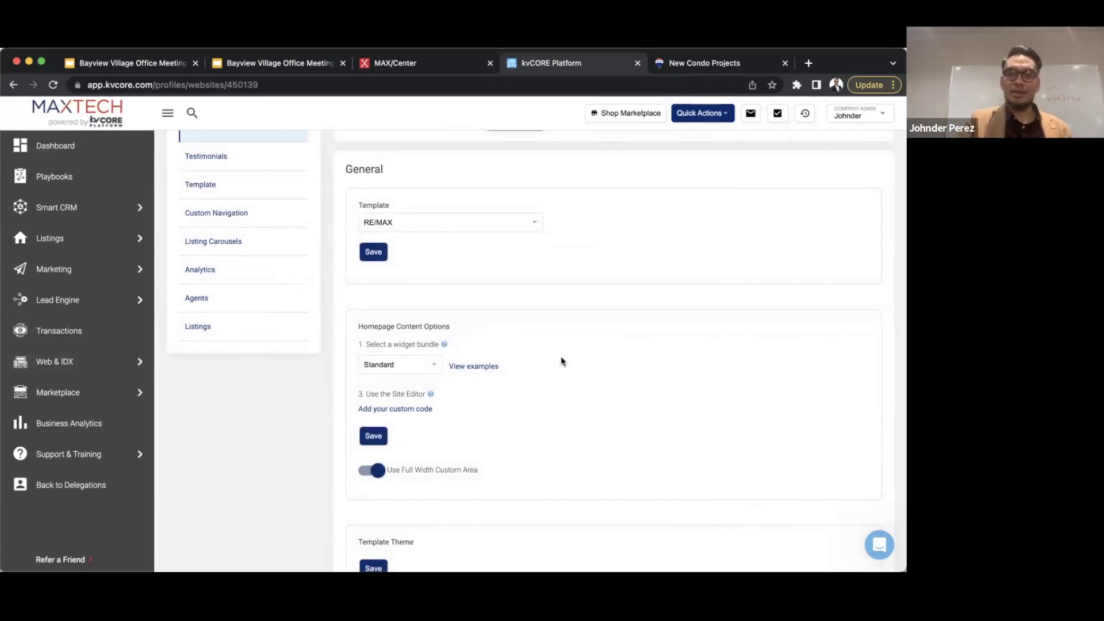
scroll(562, 362, down, 6)
scroll(562, 361, down, 3)
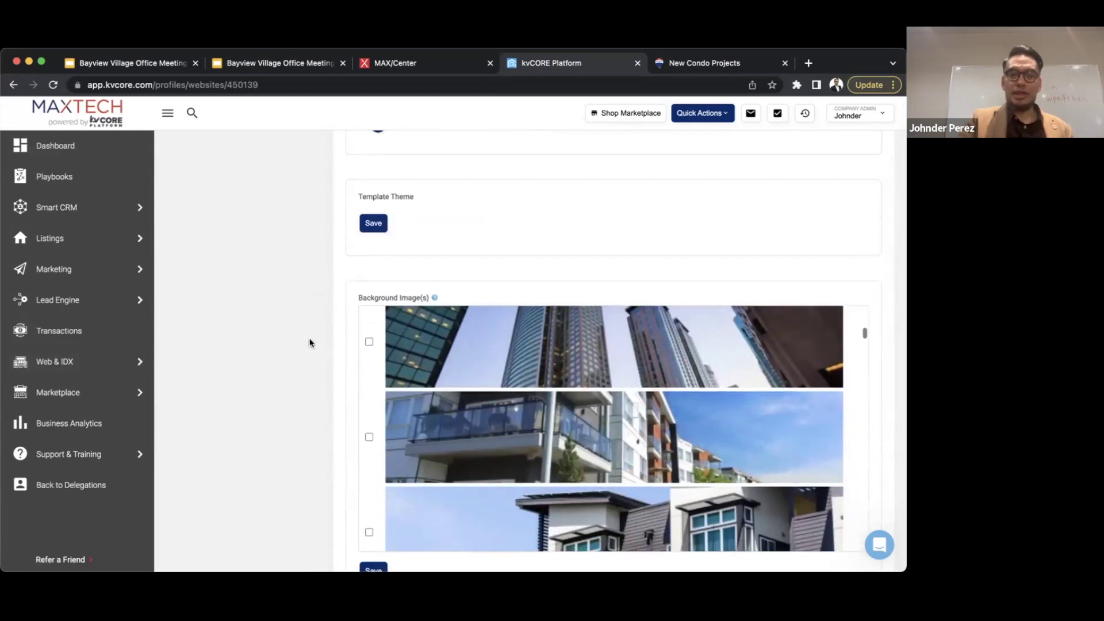
scroll(465, 382, up, 3)
scroll(278, 333, up, 7)
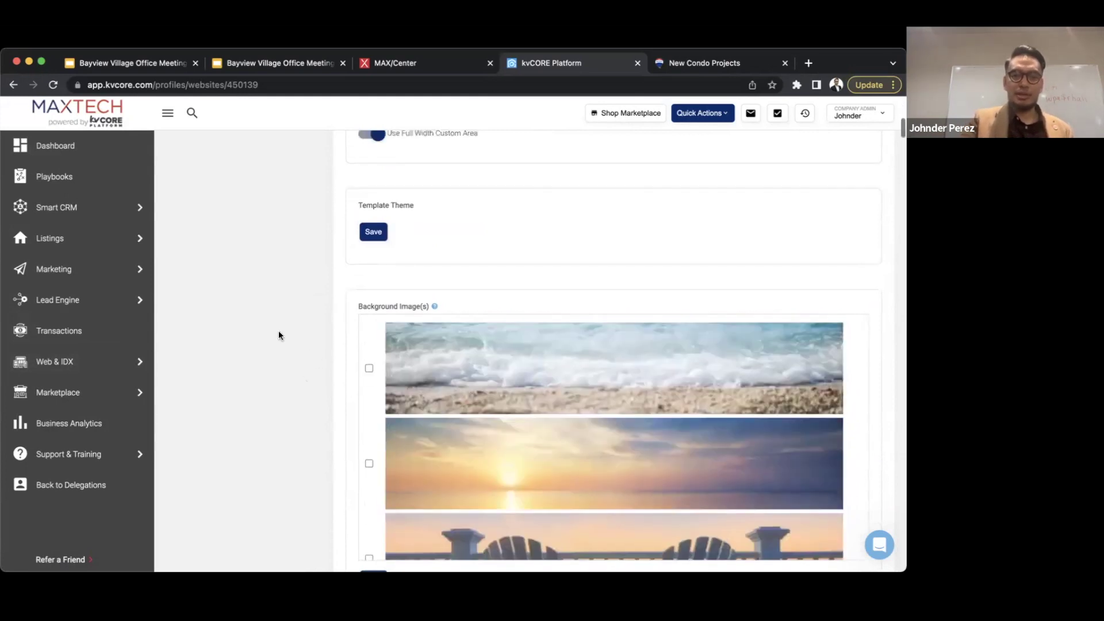
scroll(279, 337, down, 6)
scroll(279, 336, up, 8)
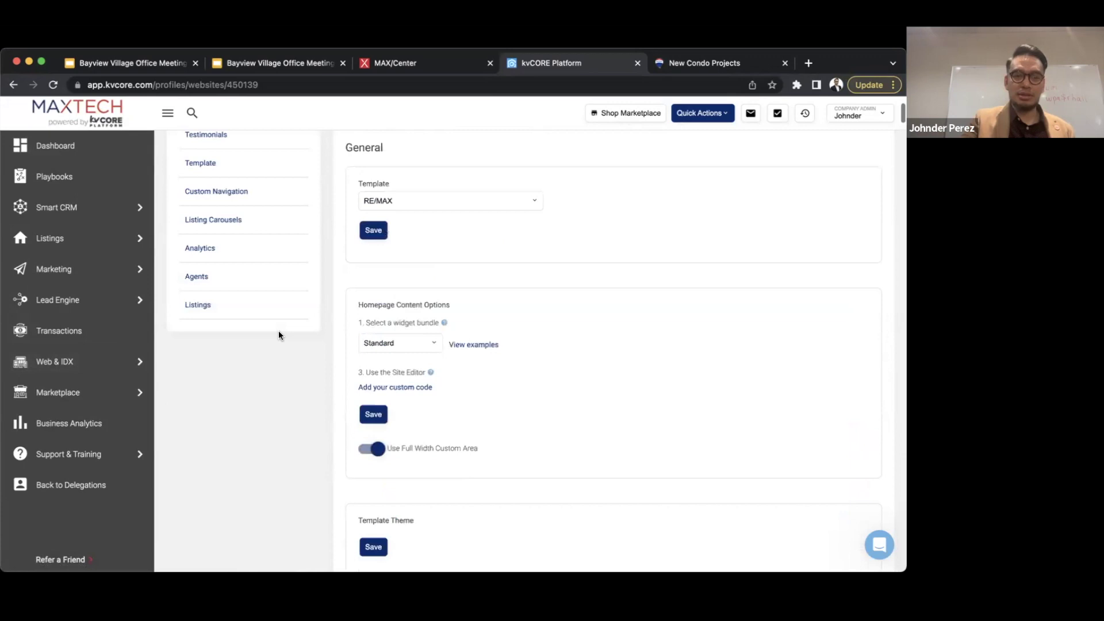
scroll(279, 335, up, 1)
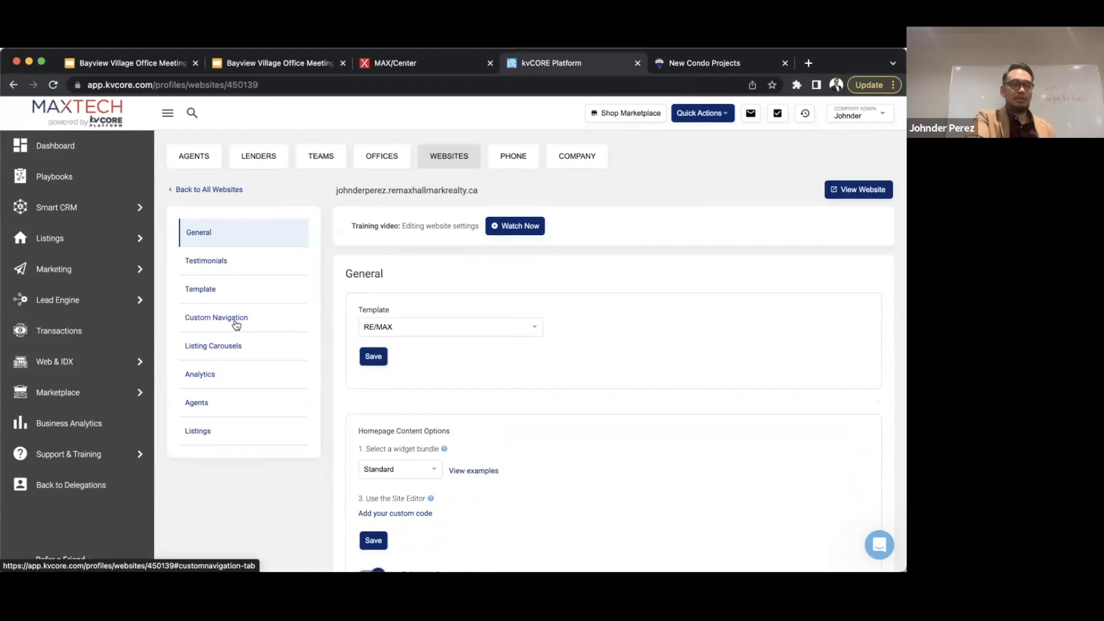
- In Custom Navigation settings, rename the Search label to 'Find a Home' and save it
click(236, 325)
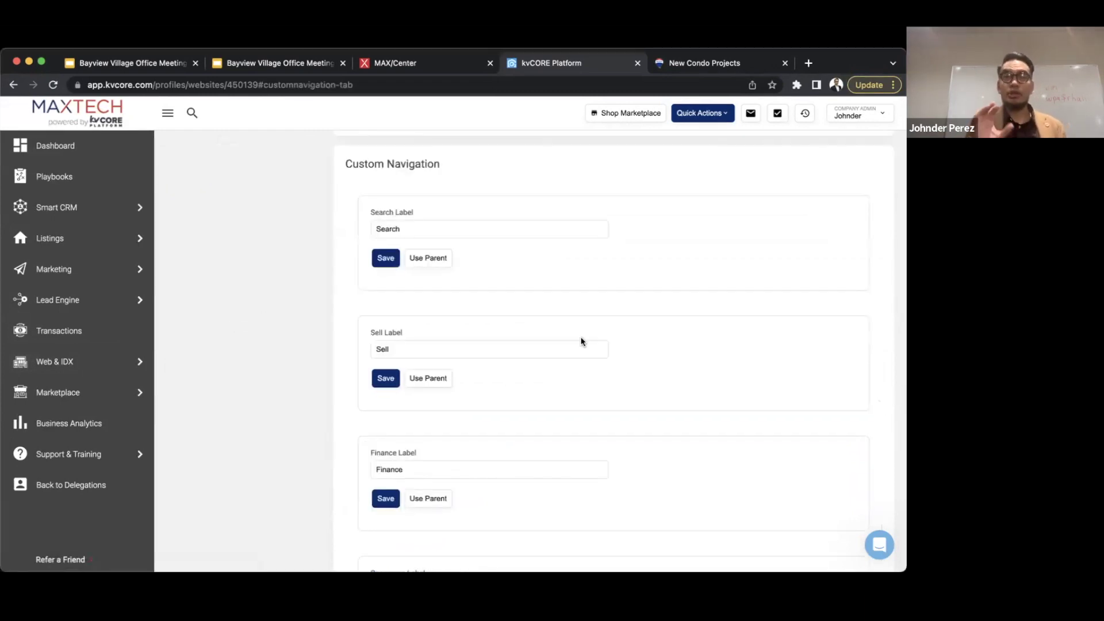
click(687, 66)
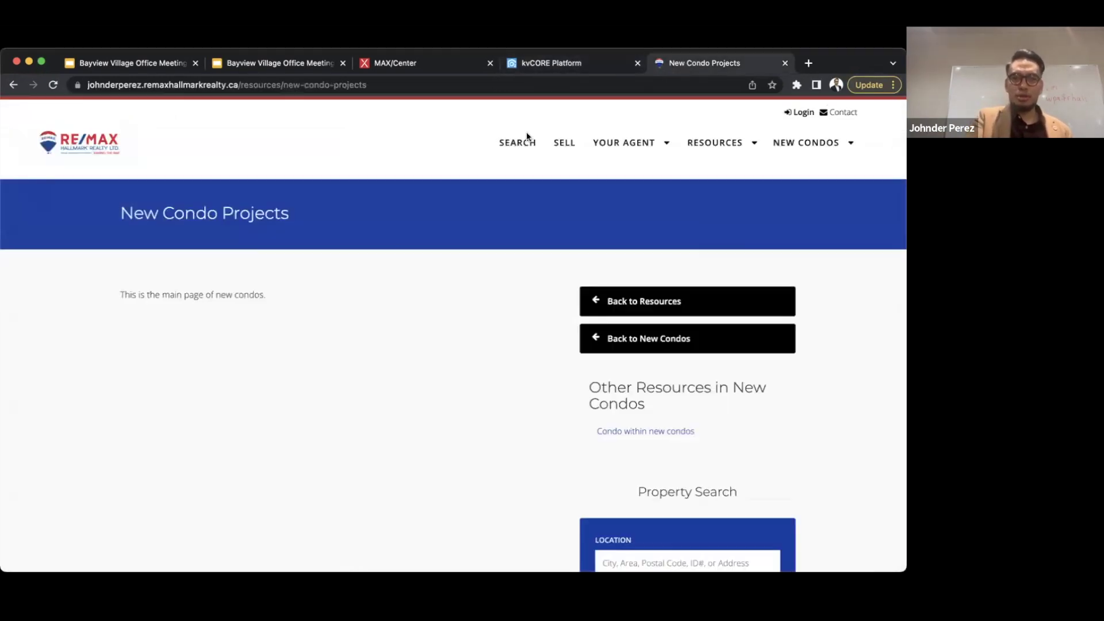
click(562, 68)
click(449, 232)
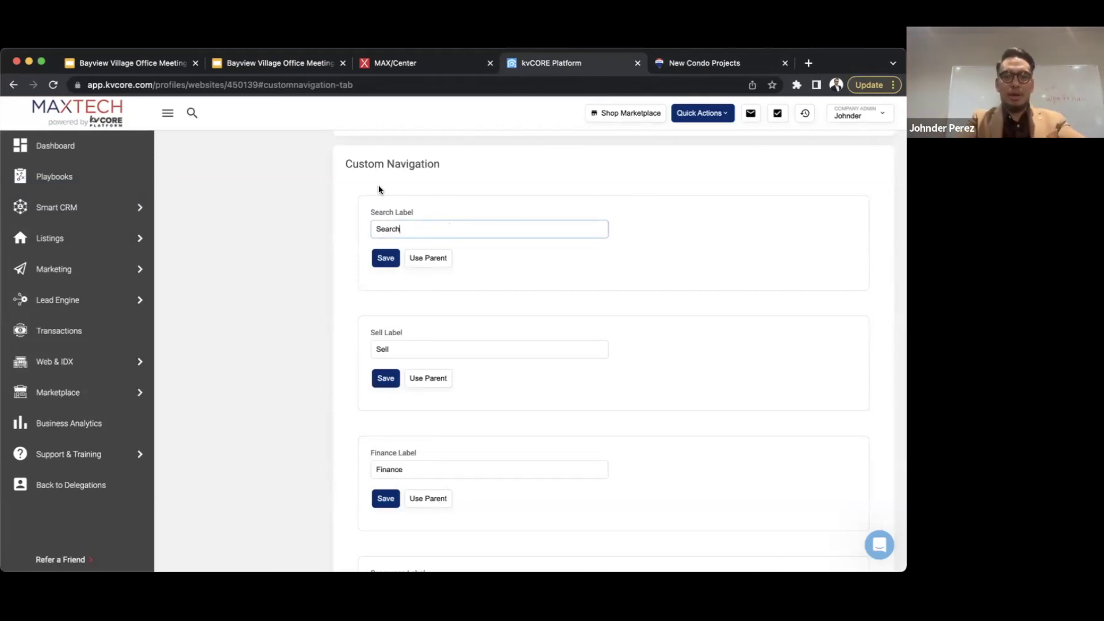
key(super+a)
text(Find )
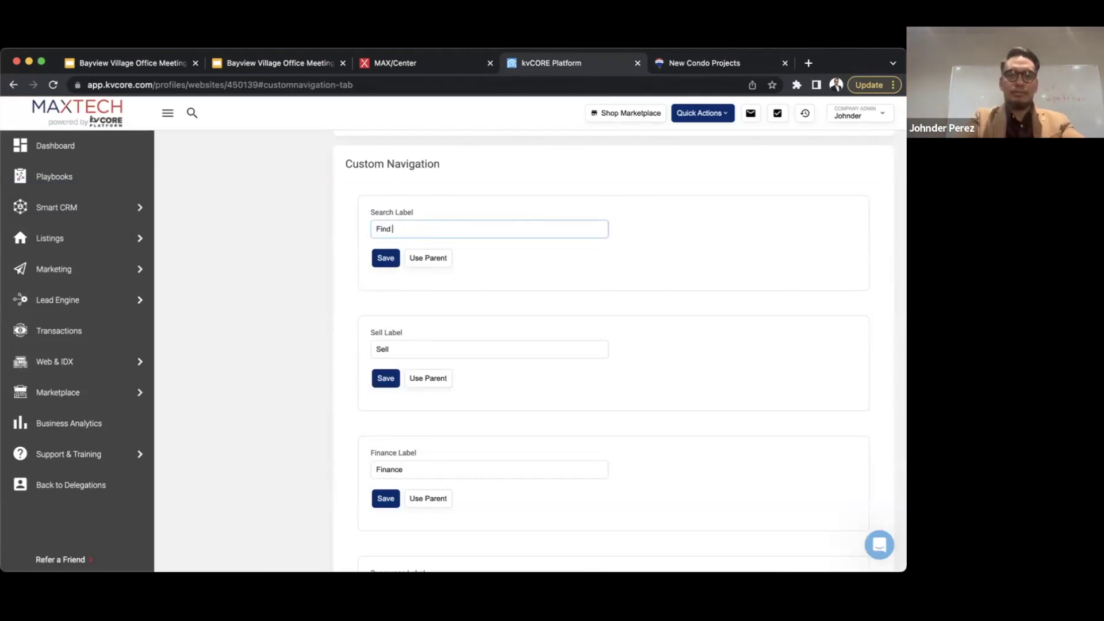
text(a Home)
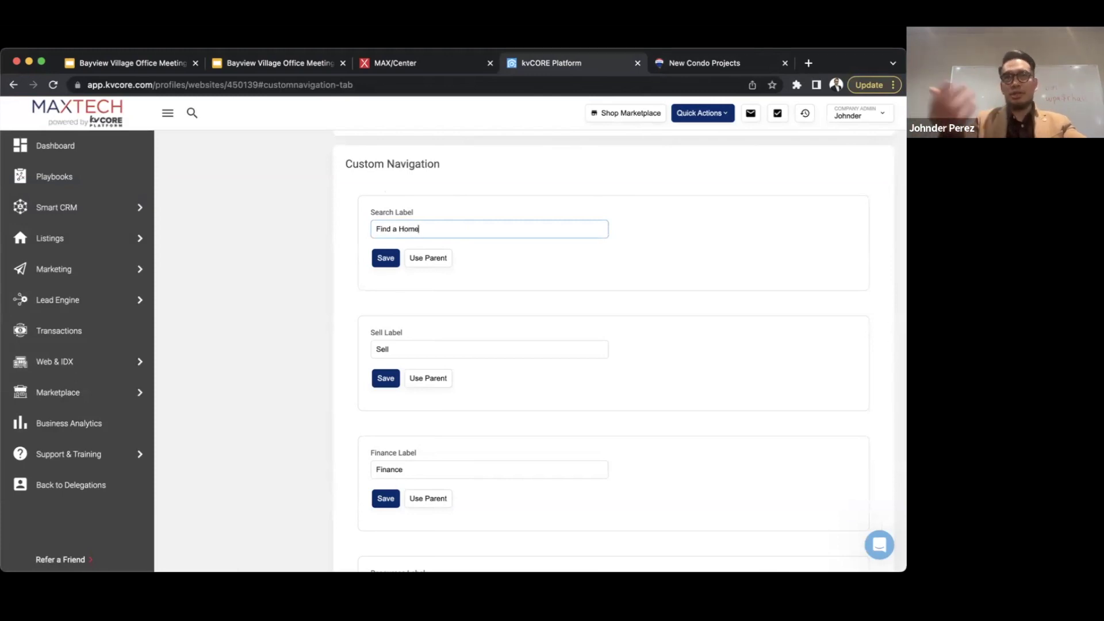
click(382, 259)
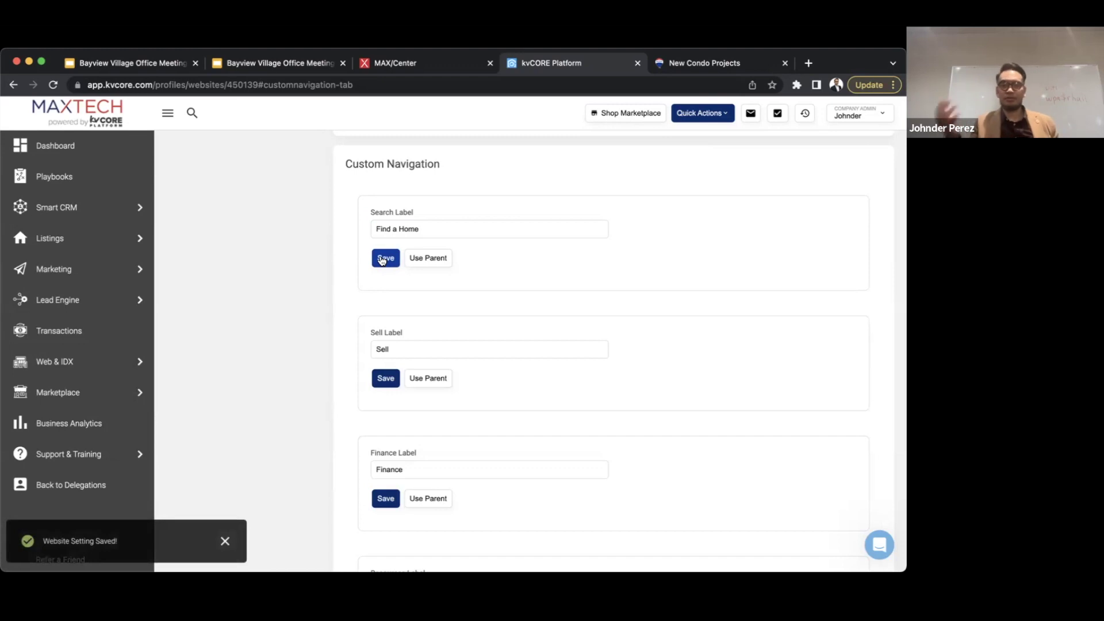
click(382, 260)
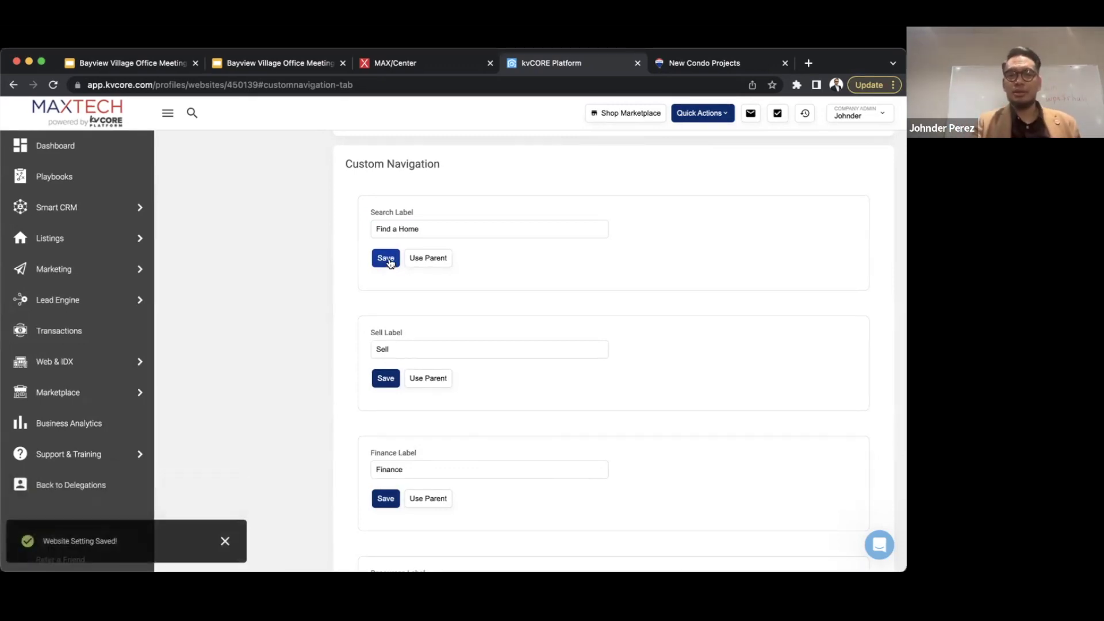
- Rename the Sell navigation label to 'Sellers' and save it
scroll(509, 312, down, 2)
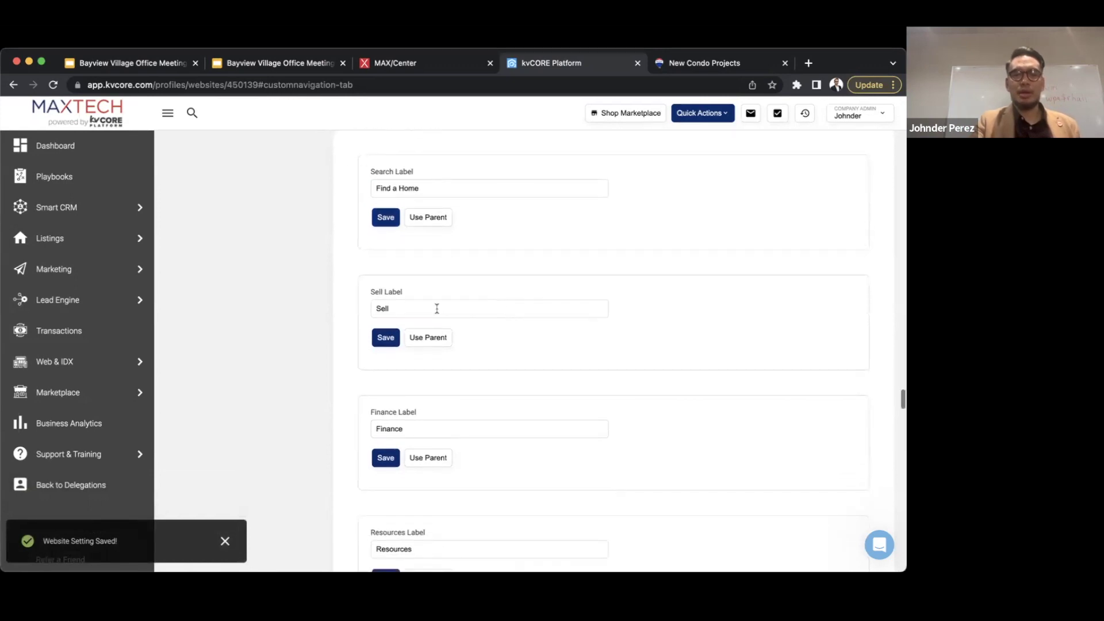
drag(416, 308, 343, 305)
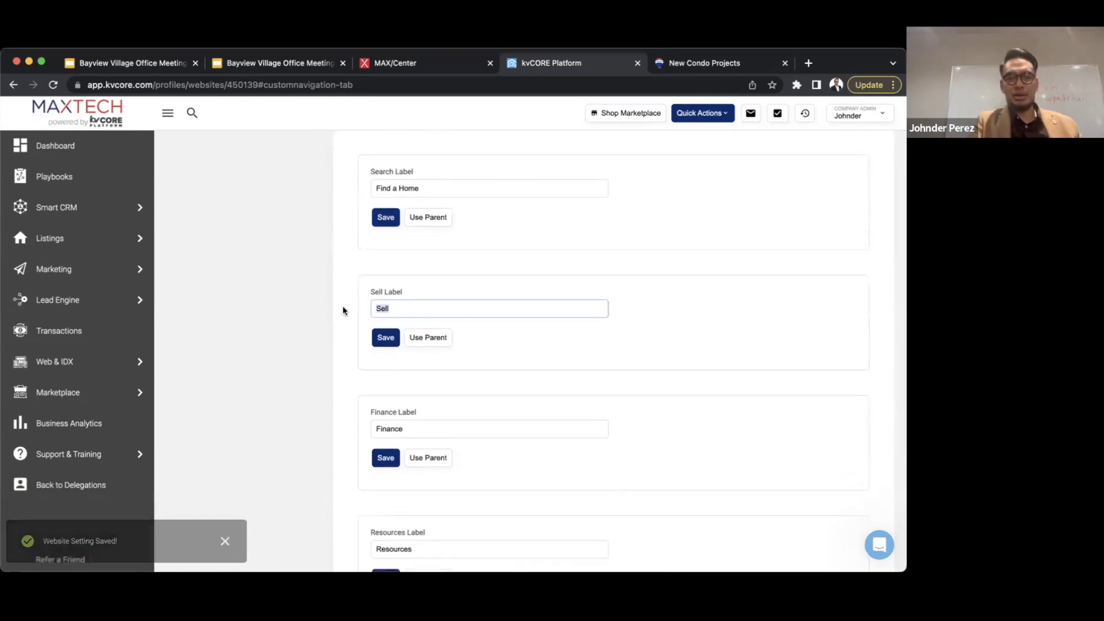
text(Sell Your)
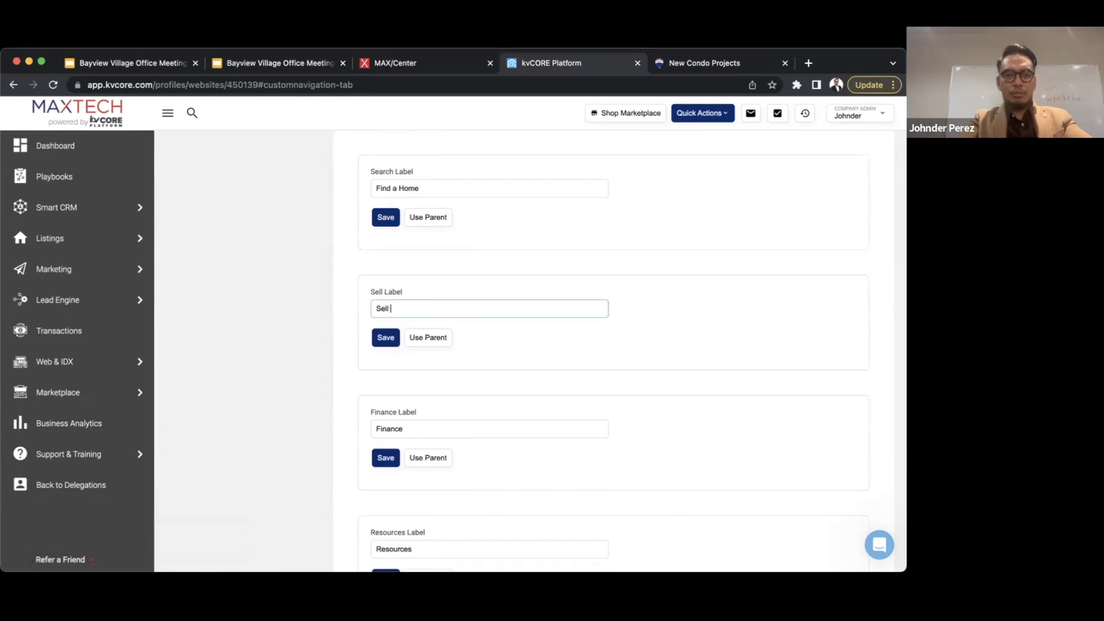
text( H)
key(super+a)
text(Sellers)
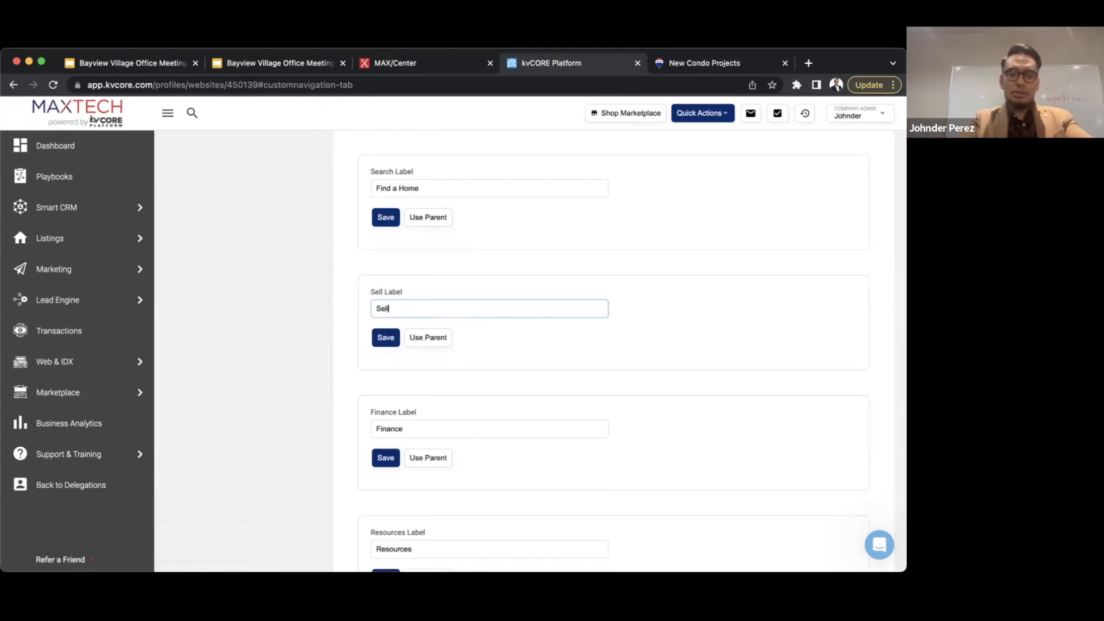
scroll(440, 416, down, 2)
click(385, 276)
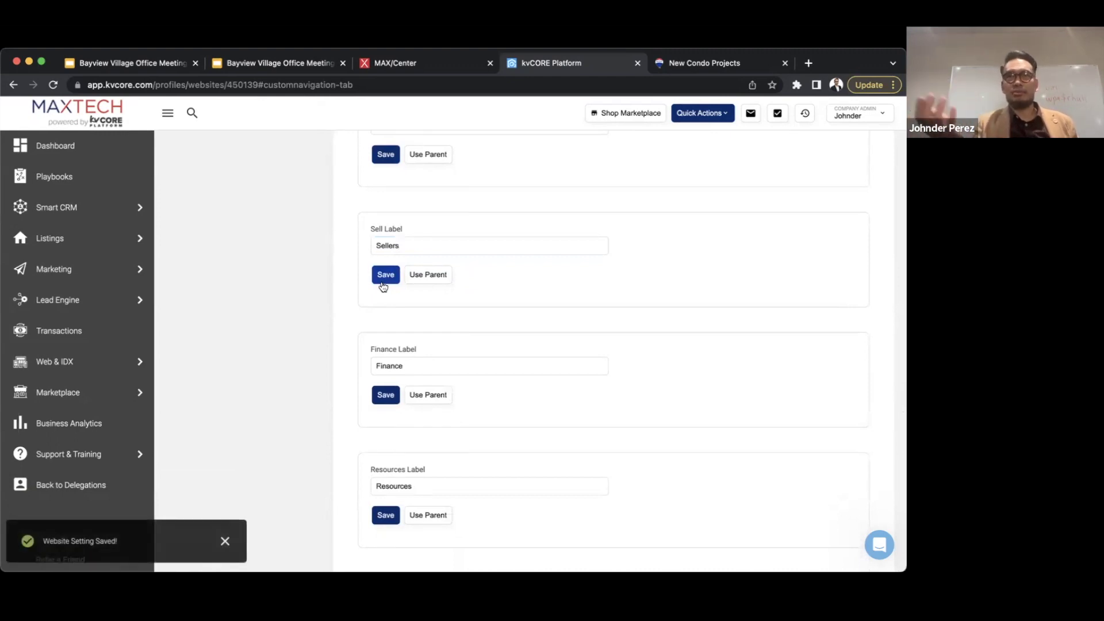
- Open the Select Custom Pages for Navigation dropdown to list available pages
scroll(440, 406, down, 10)
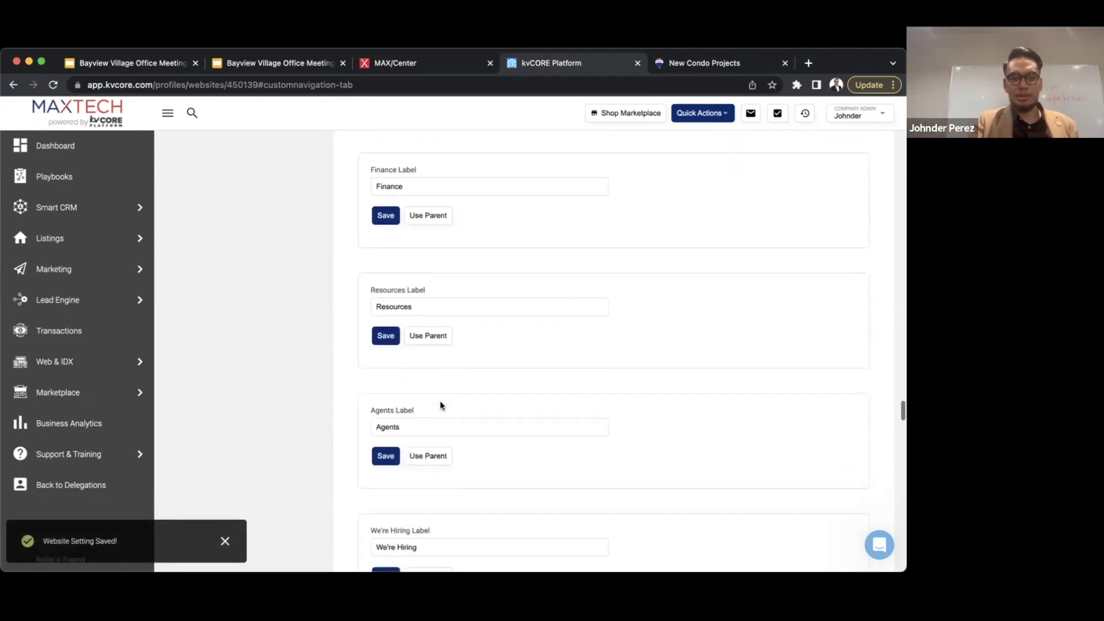
scroll(441, 402, down, 5)
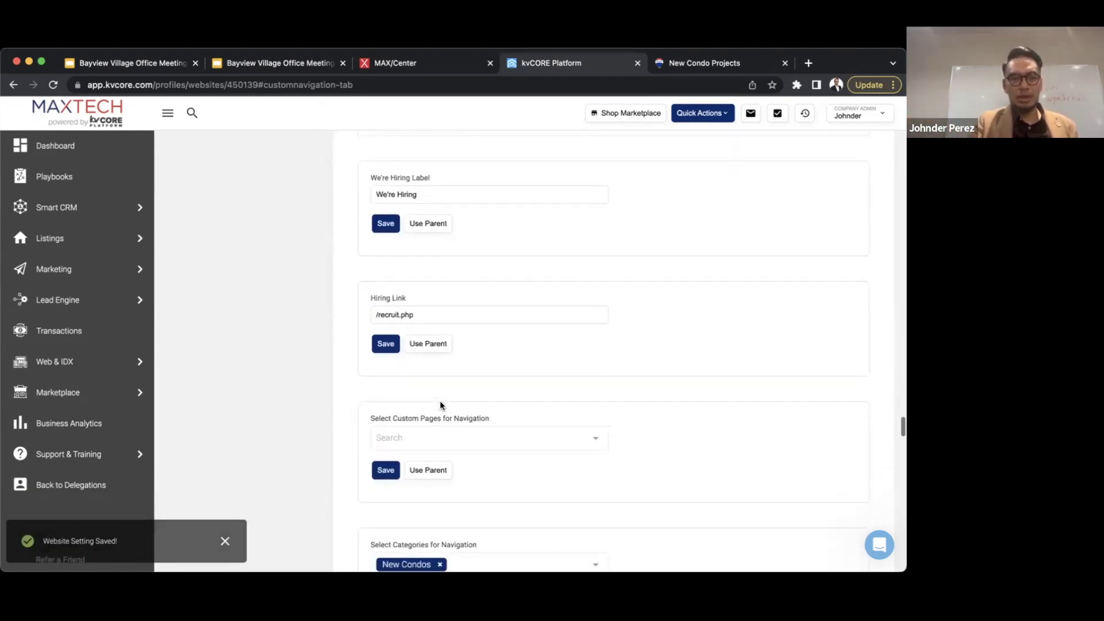
scroll(440, 402, down, 1)
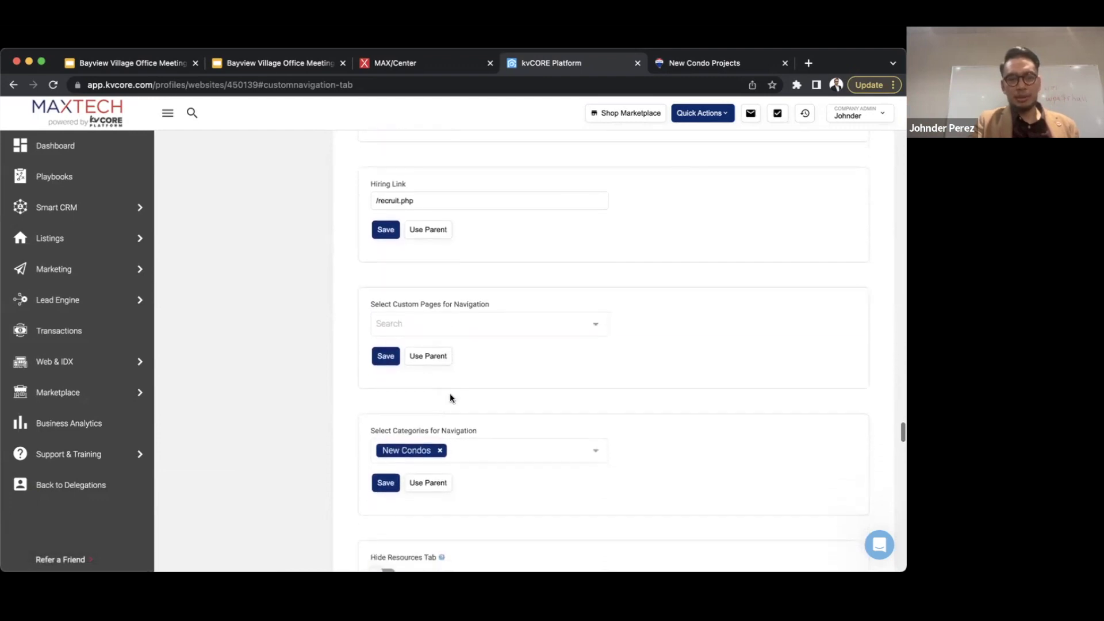
scroll(511, 396, down, 1)
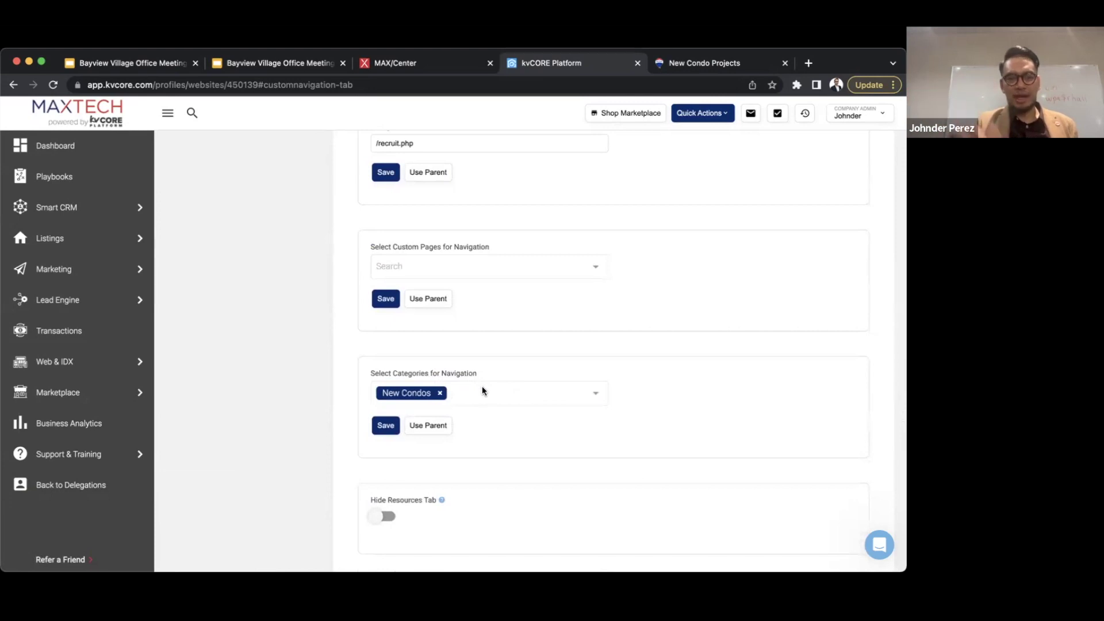
click(459, 263)
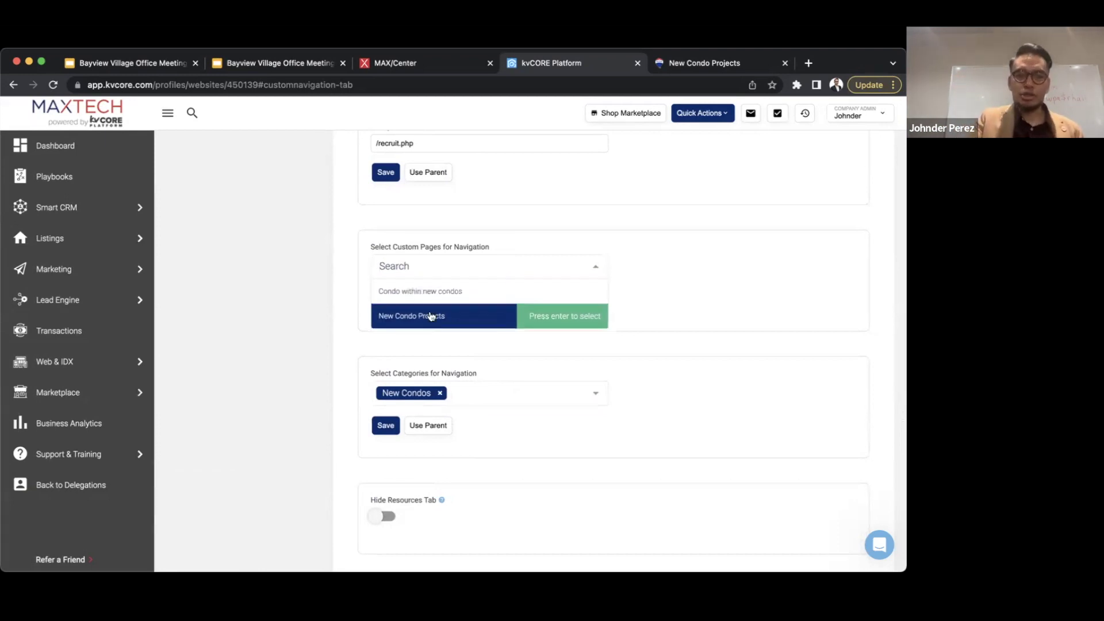
- Close the Custom Pages dropdown without adding any page to the navigation
click(672, 279)
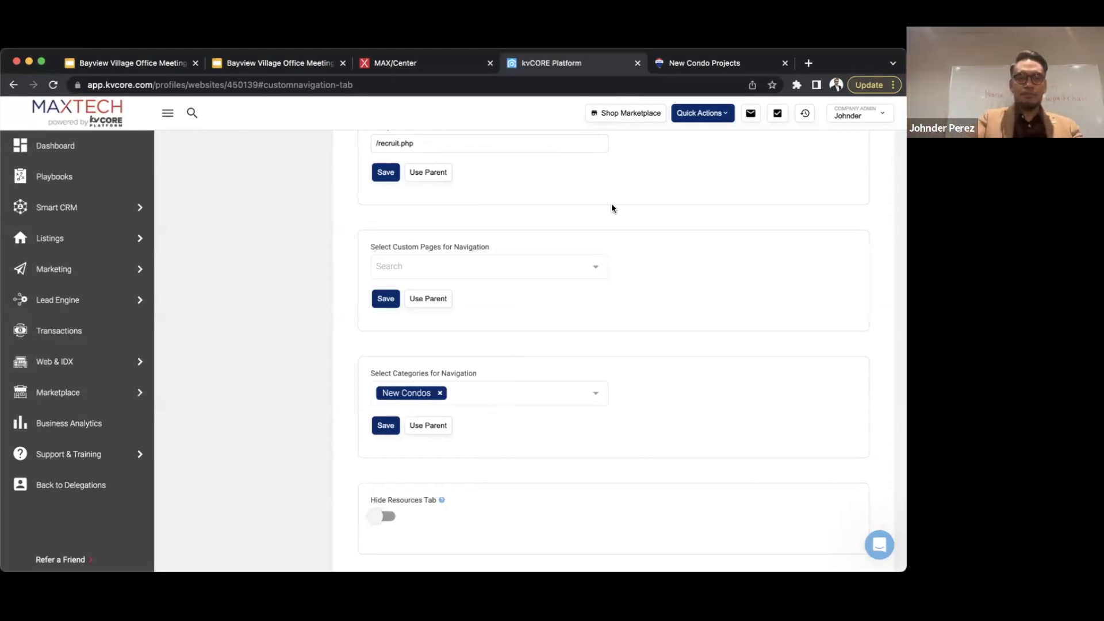
scroll(612, 204, down, 15)
scroll(611, 202, up, 12)
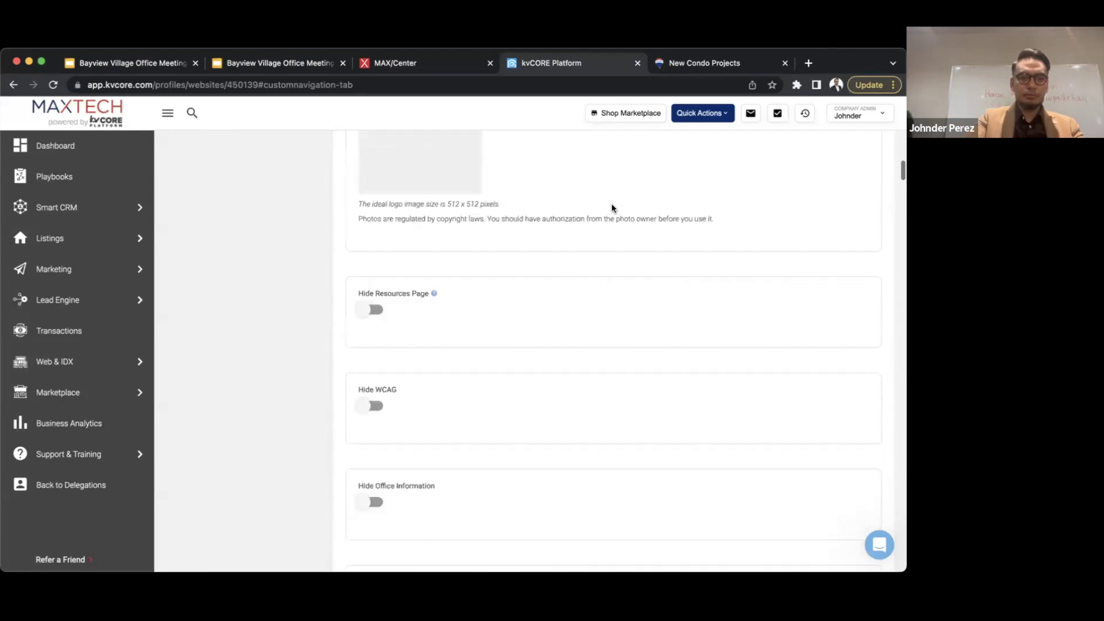
- Go to Web & IDX and open its Site Content section with the Testimonials list
click(85, 359)
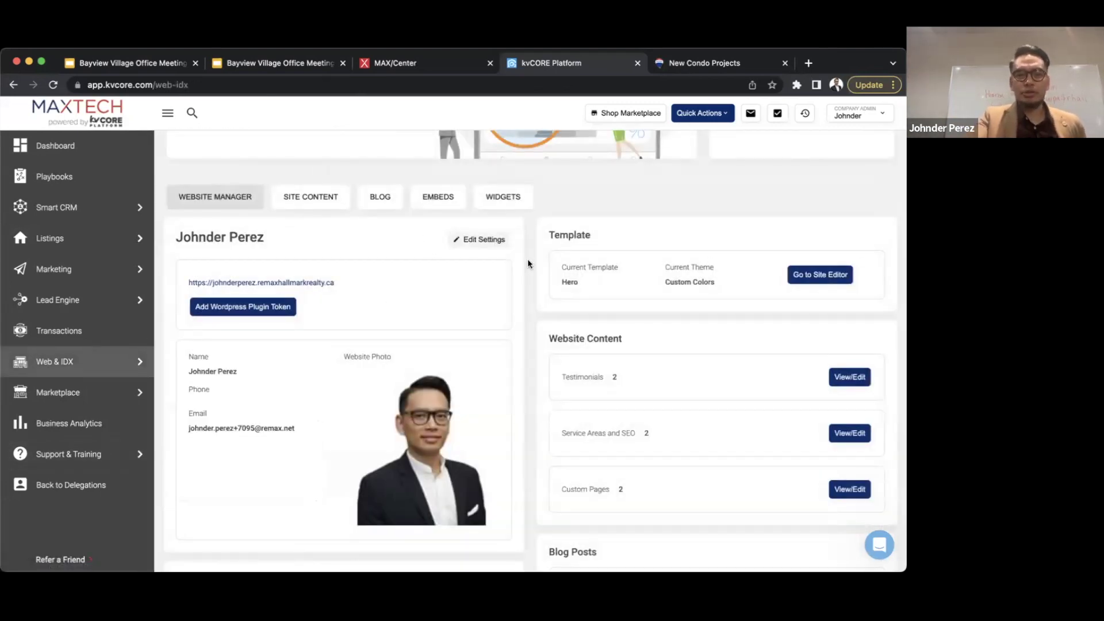
scroll(512, 253, up, 3)
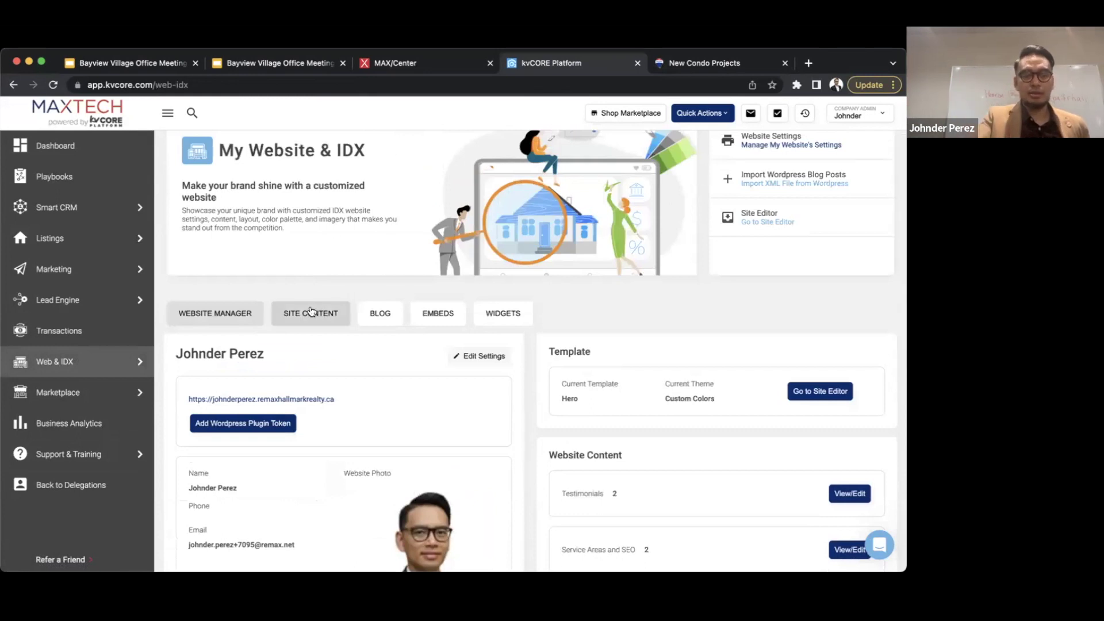
click(310, 312)
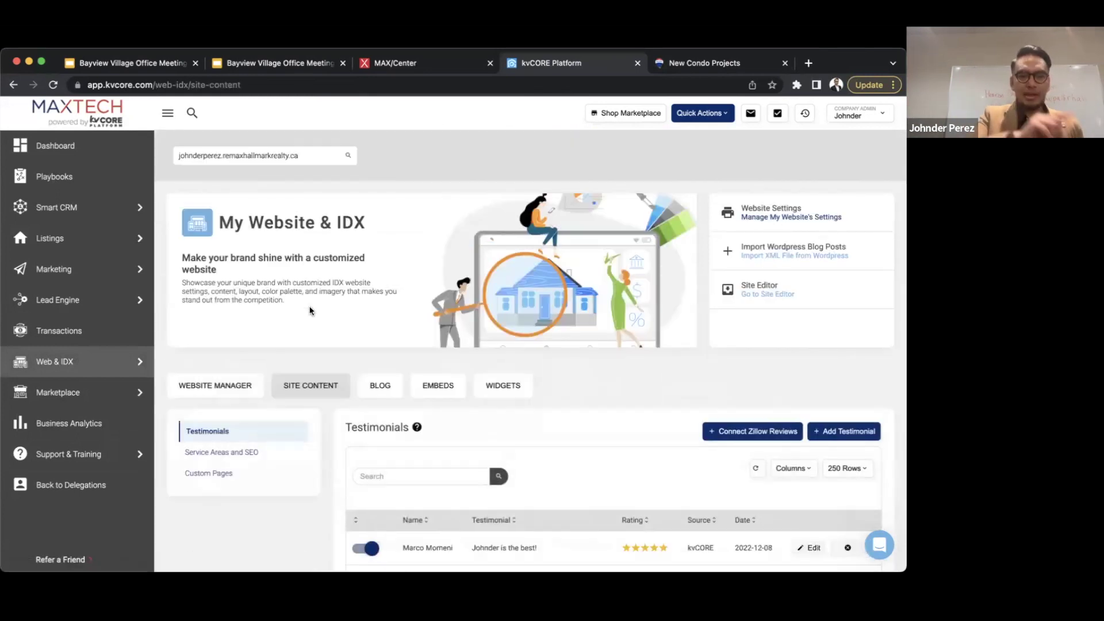
scroll(658, 322, down, 2)
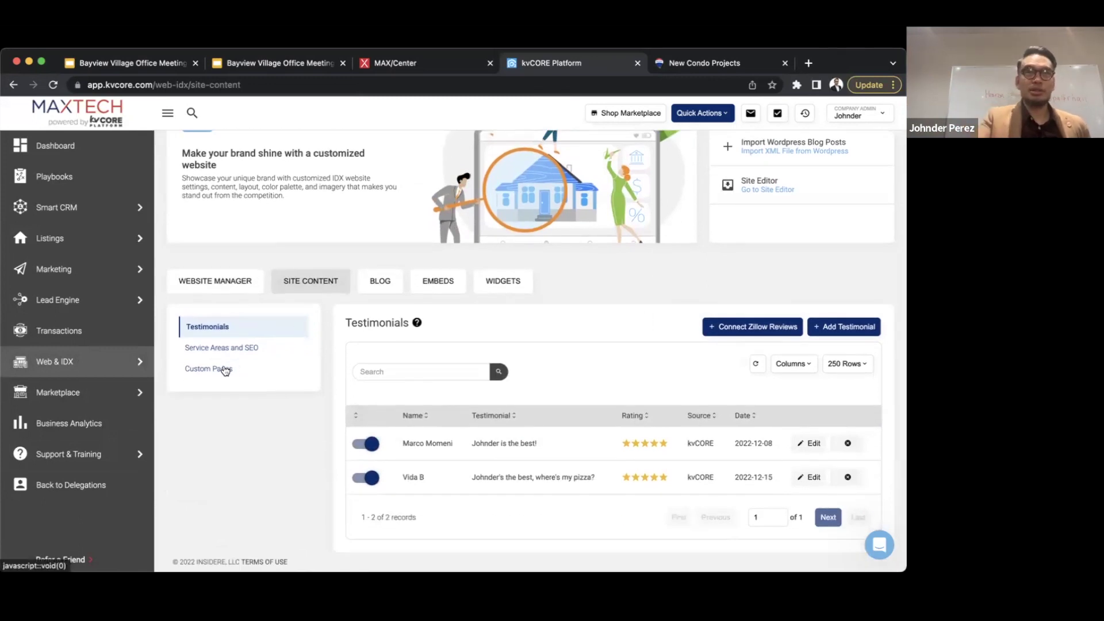
- Delete the Condo within new condos and New Condo Projects pages, then start a new page
click(224, 369)
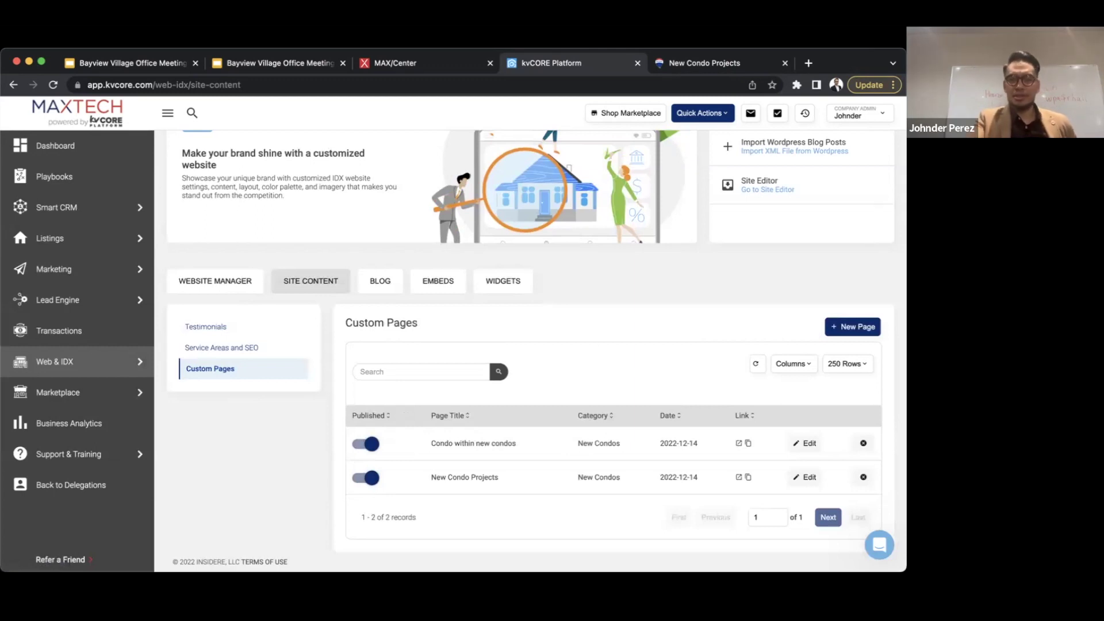
click(863, 444)
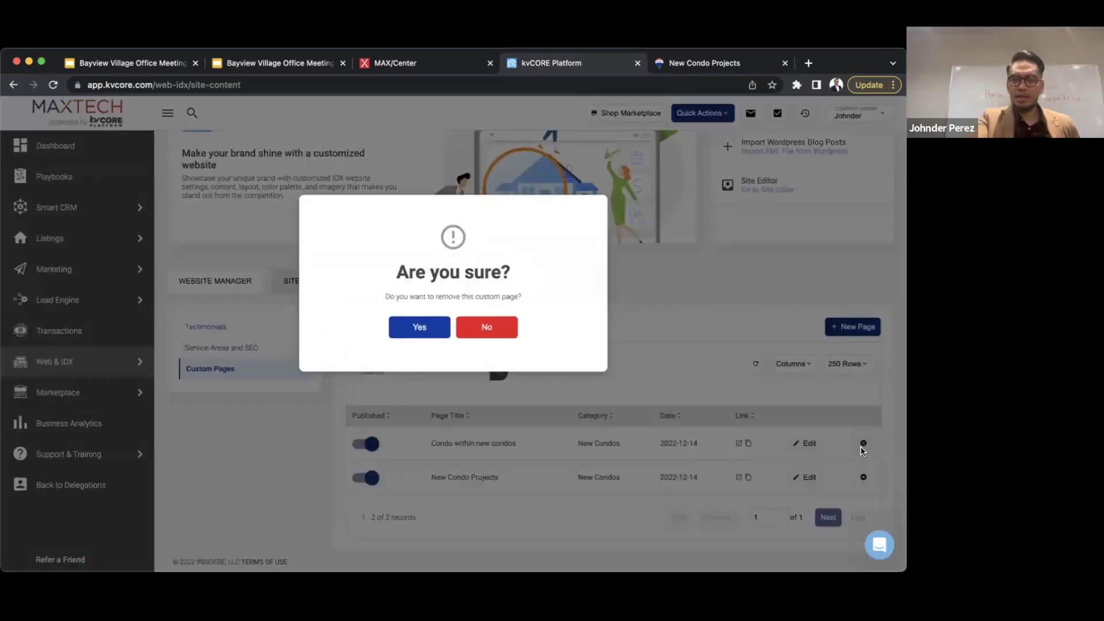
click(423, 327)
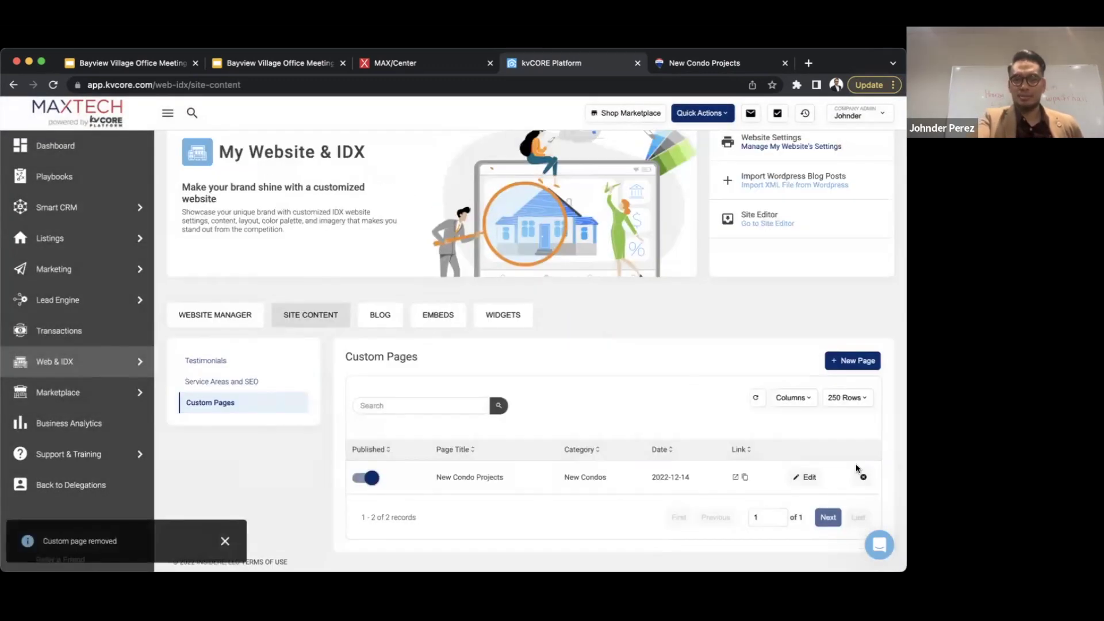
click(863, 477)
click(422, 327)
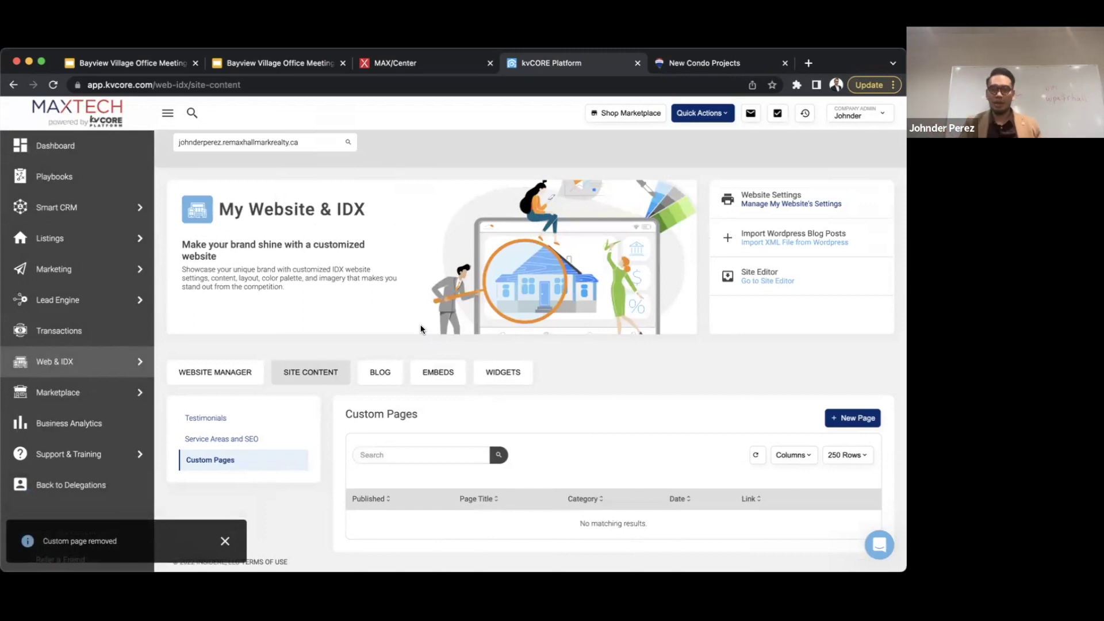
click(842, 418)
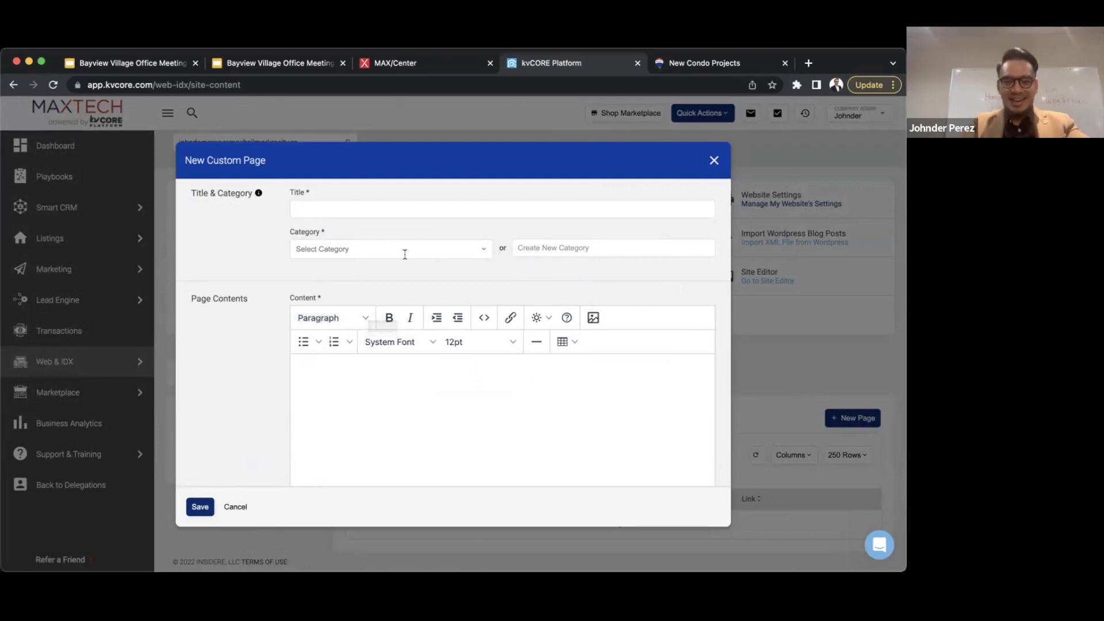
- Title the page 'New Condos & Developments' and move that text into Create New Category
click(345, 208)
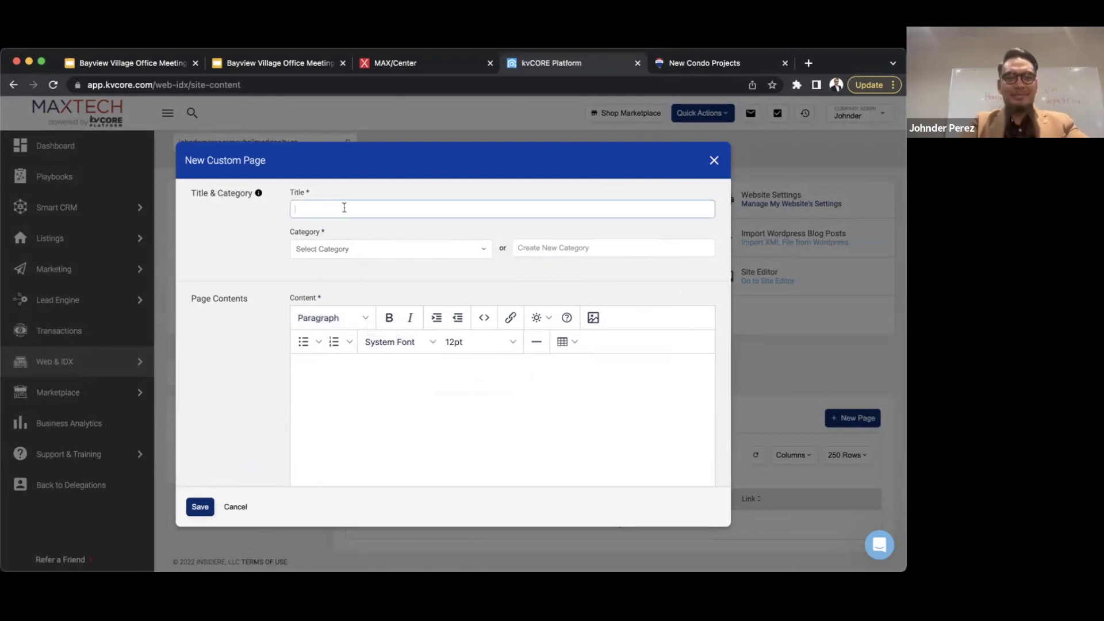
text(New Condos)
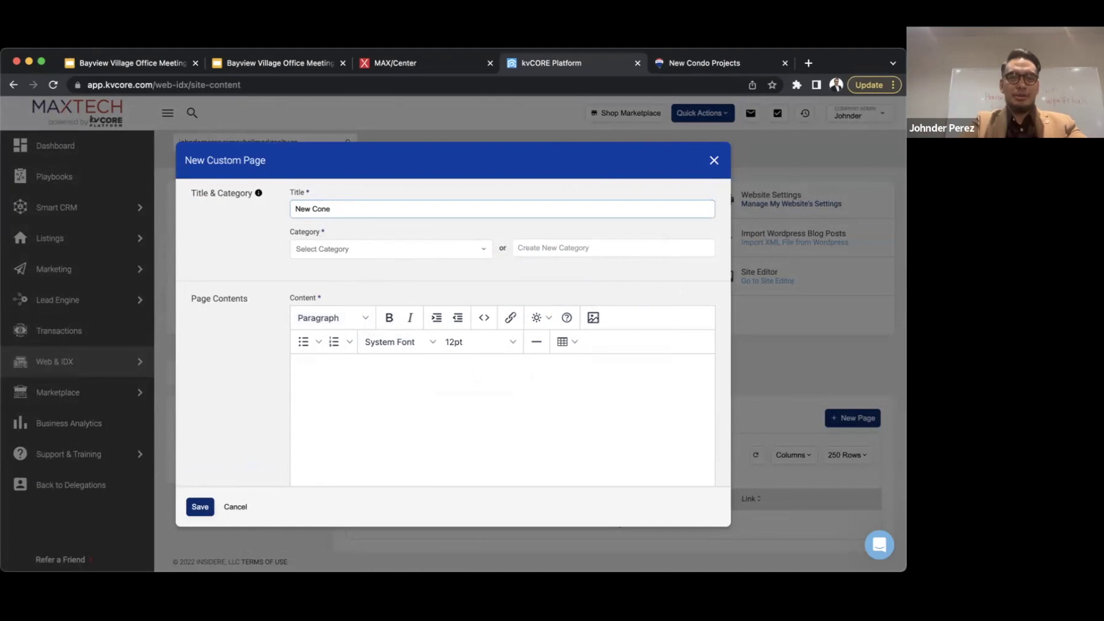
text( & Developments)
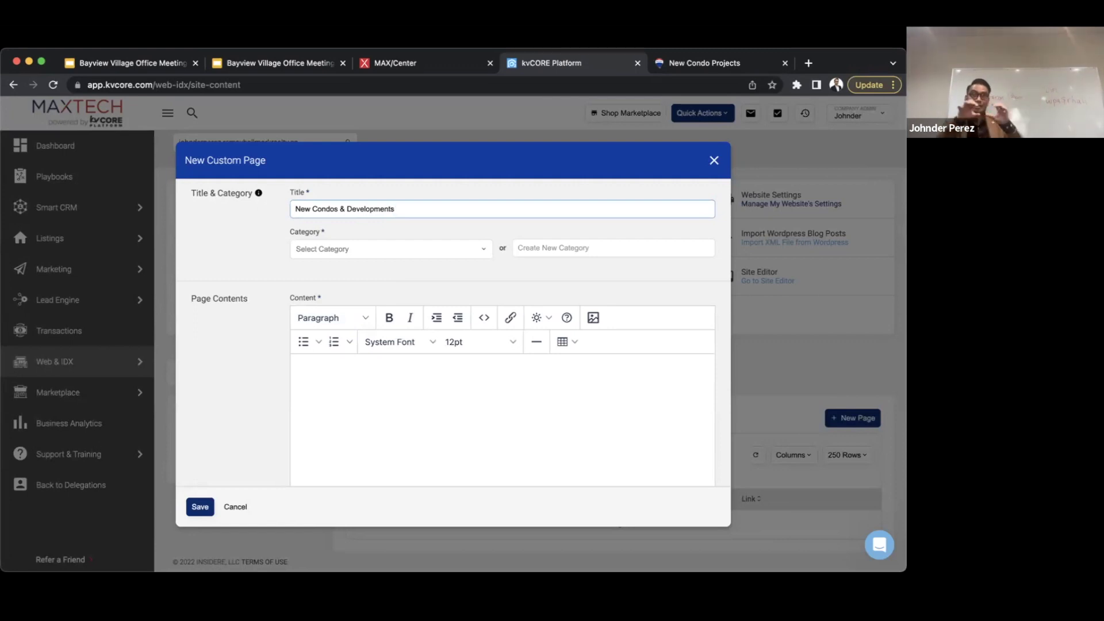
click(369, 249)
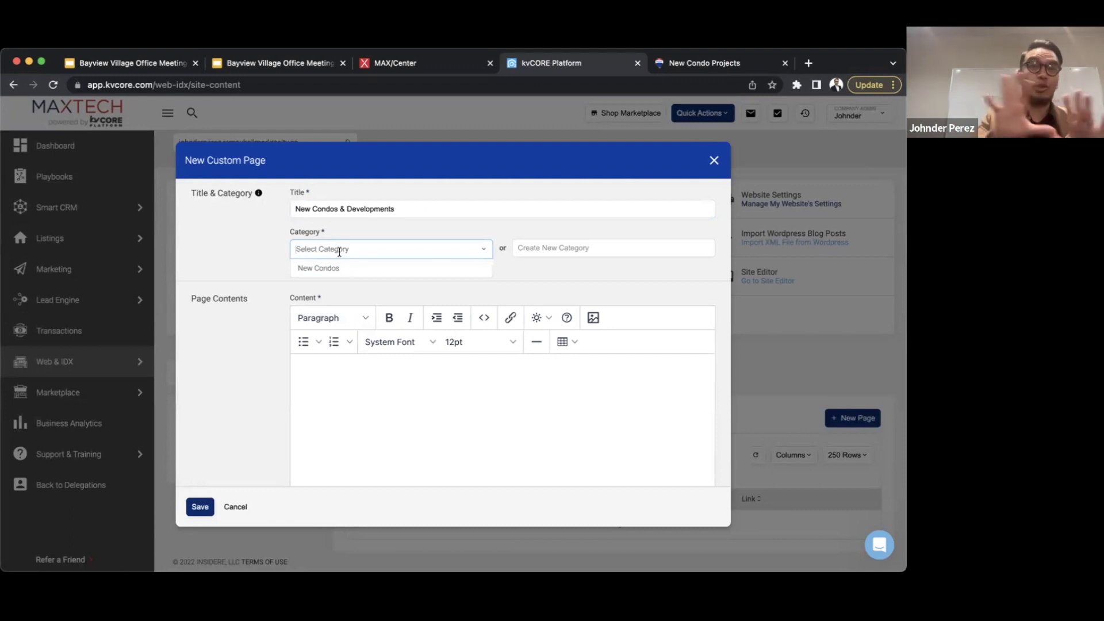
text(New Condos & Developments)
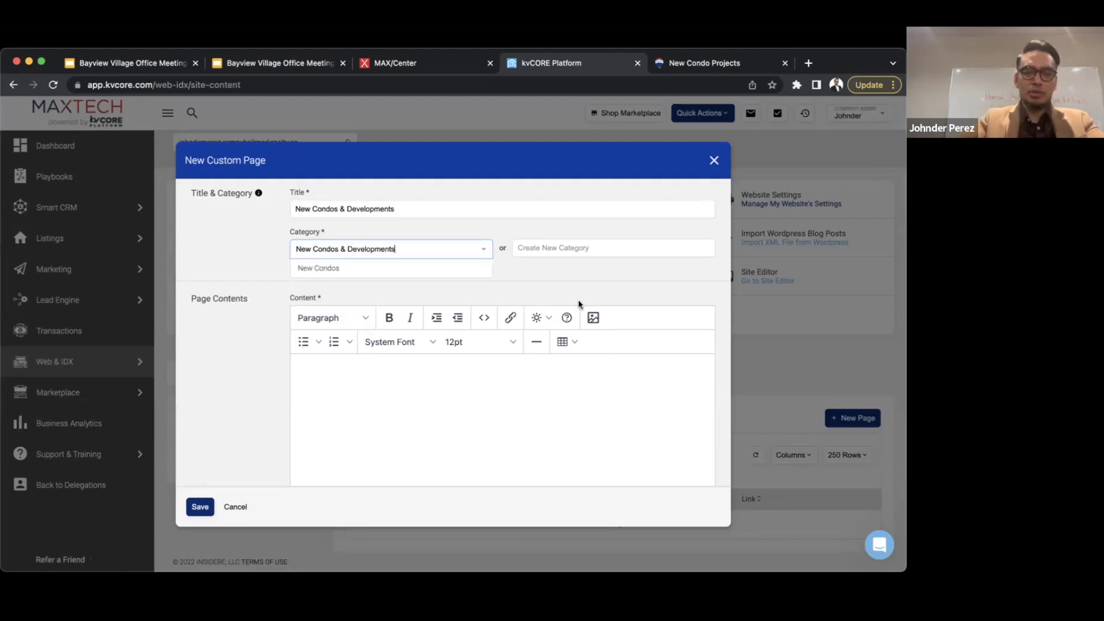
key(super+a)
key(super+x)
click(545, 249)
key(super+v)
click(541, 278)
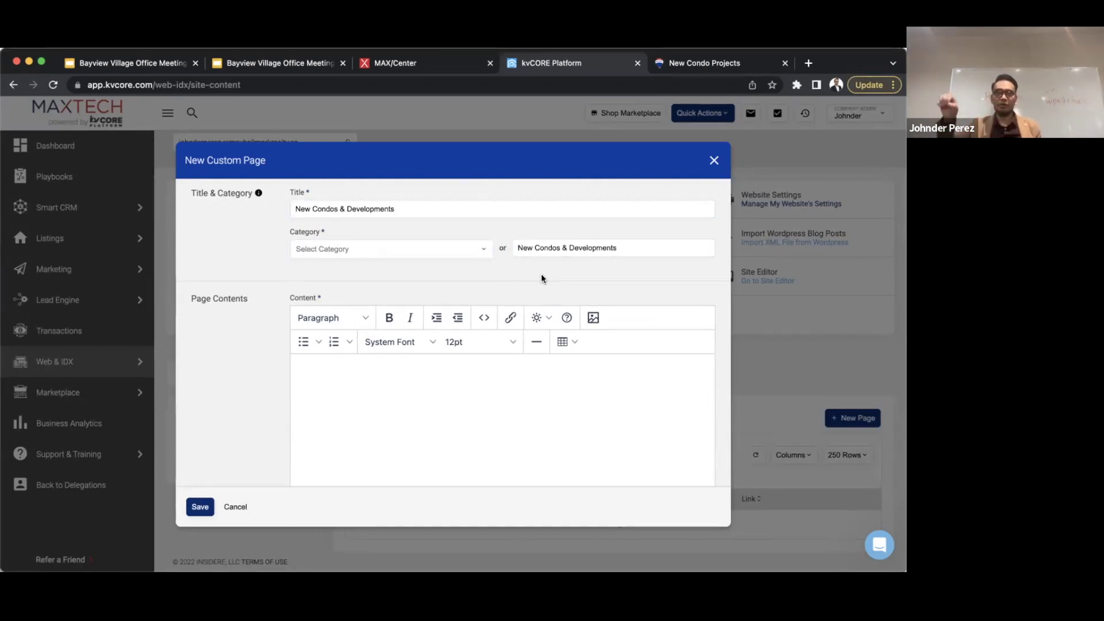
- Replace the new category field with 'New Condos & Developments' and move to the content area
click(611, 247)
key(super+a)
key(BackSpace)
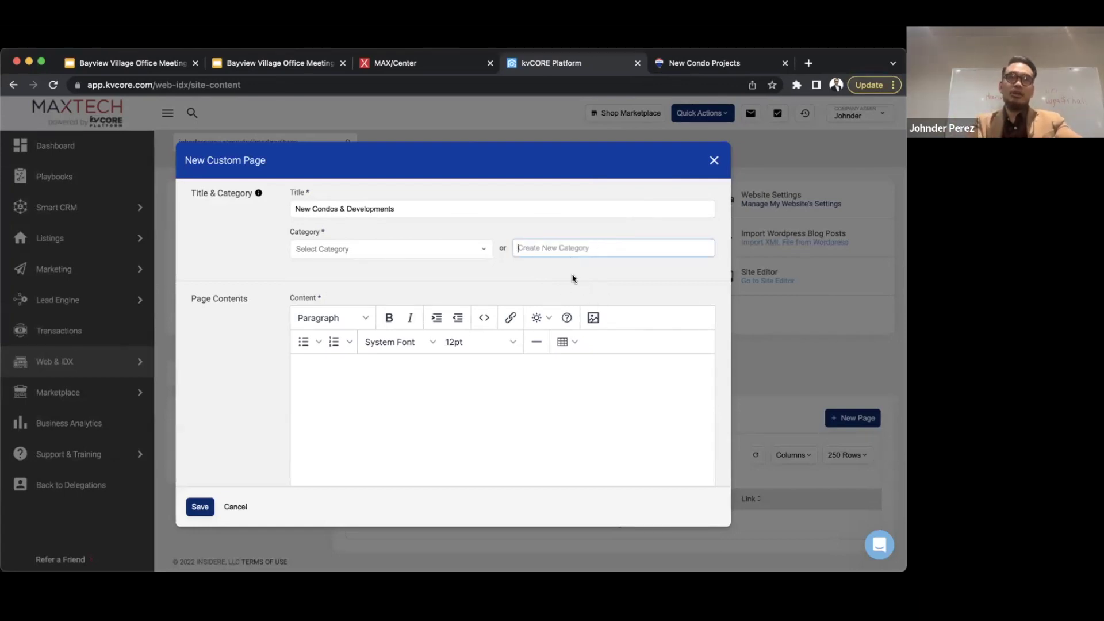
key(super+v)
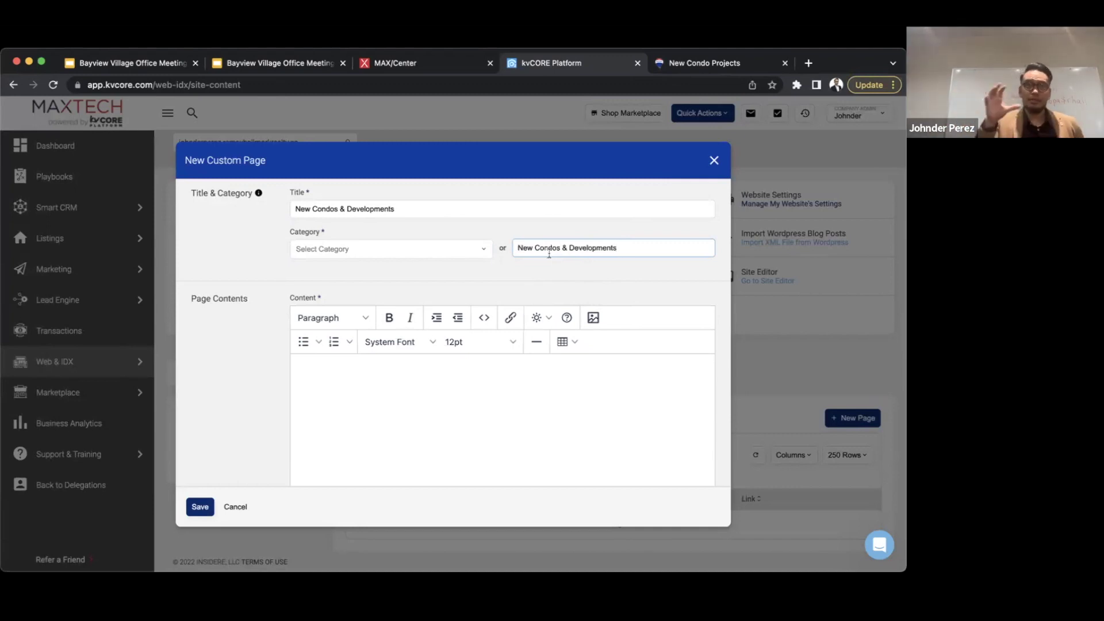
click(343, 375)
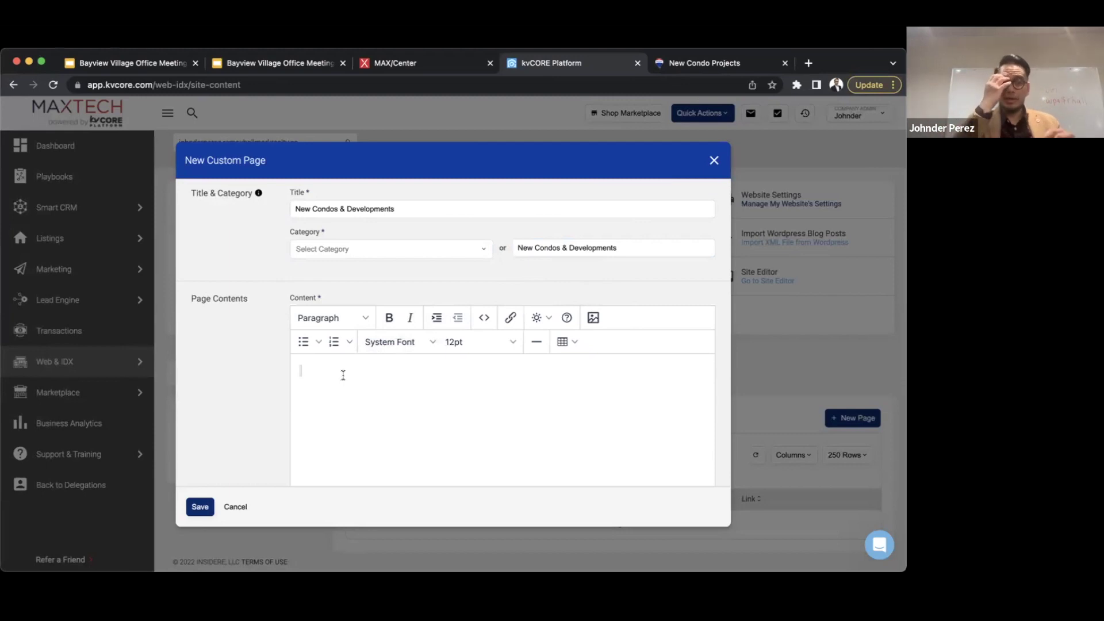
- Write test intro text saying this will be the main page of new condos and developments
text(This is j)
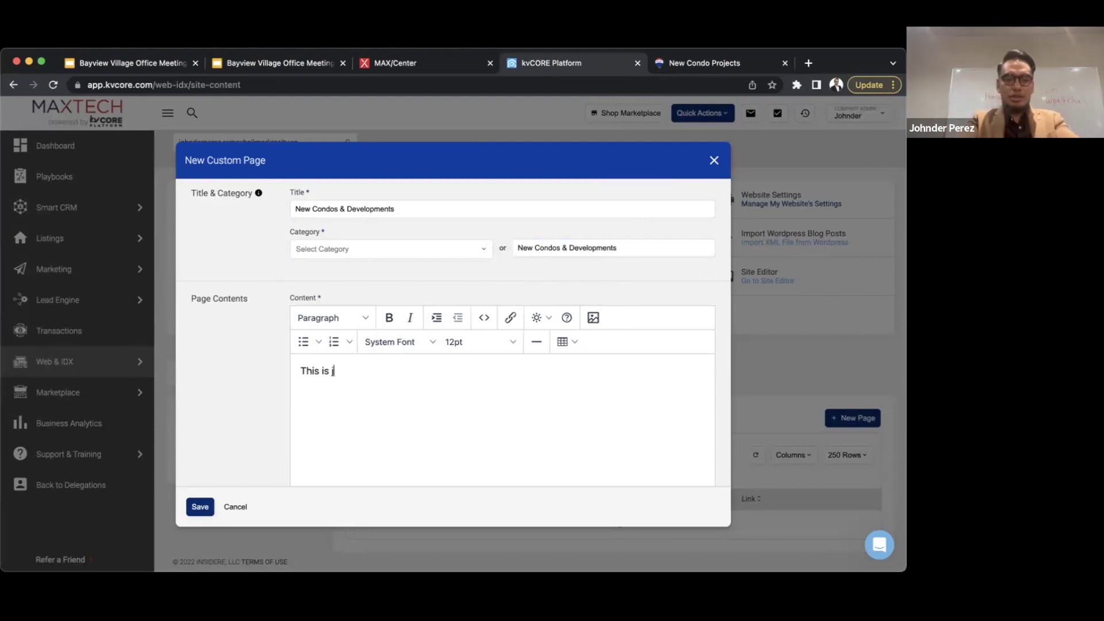
text(ust a test, but if i)
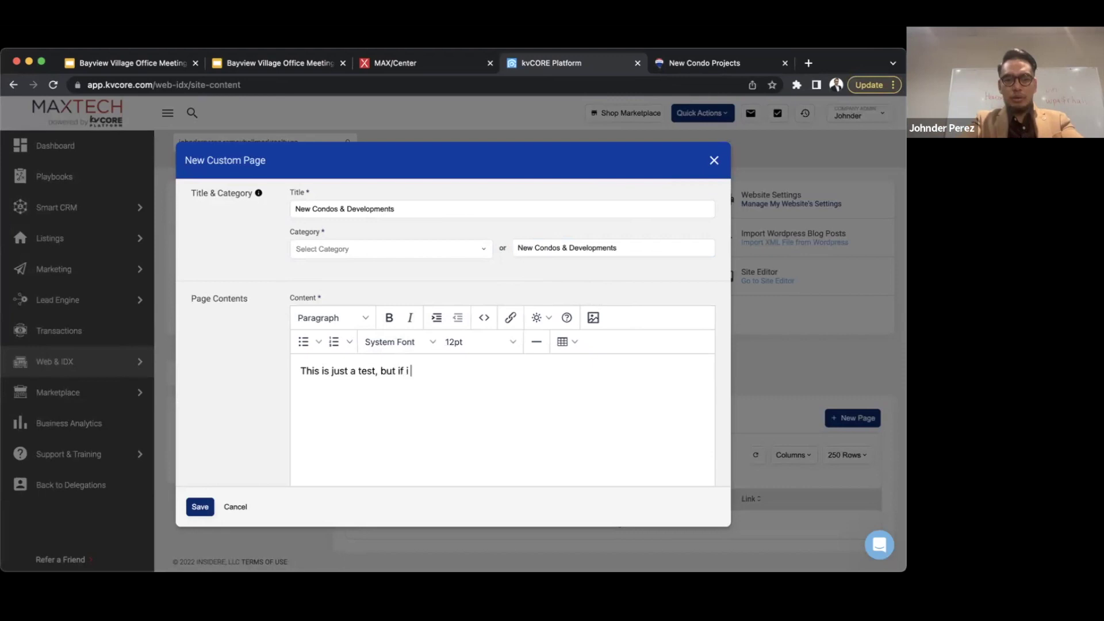
text(t works, this will be t)
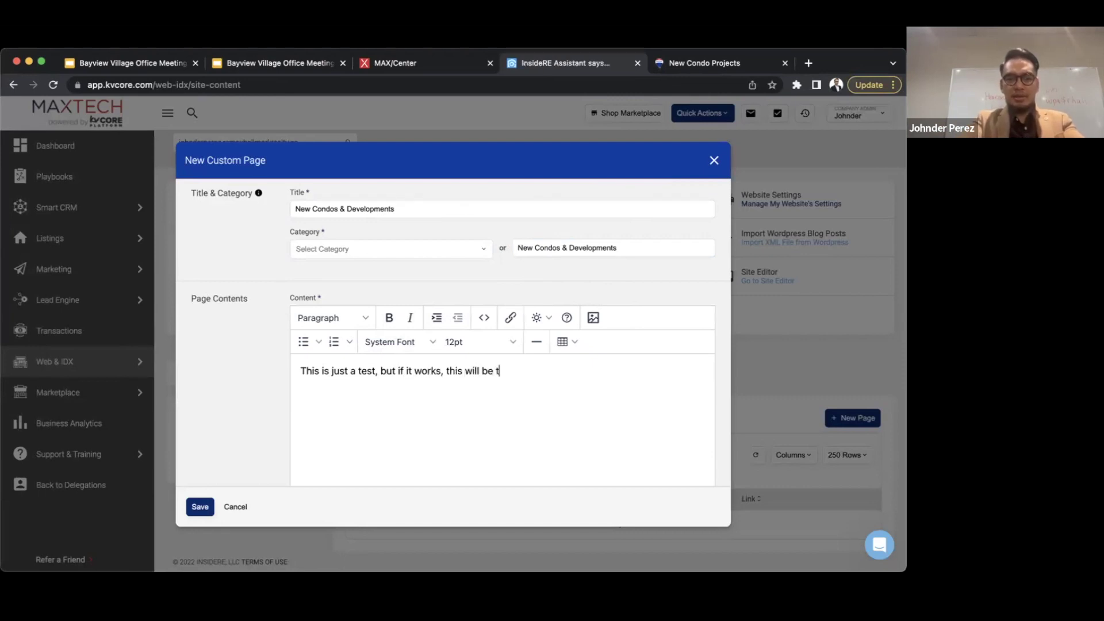
text(he main page of)
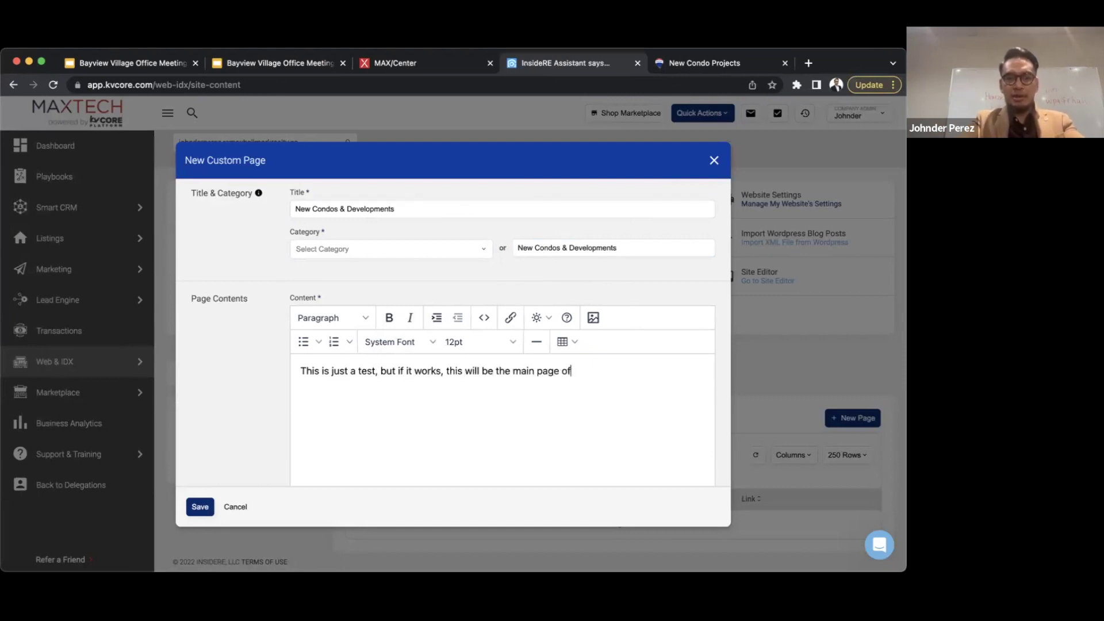
text( new condos and developments.)
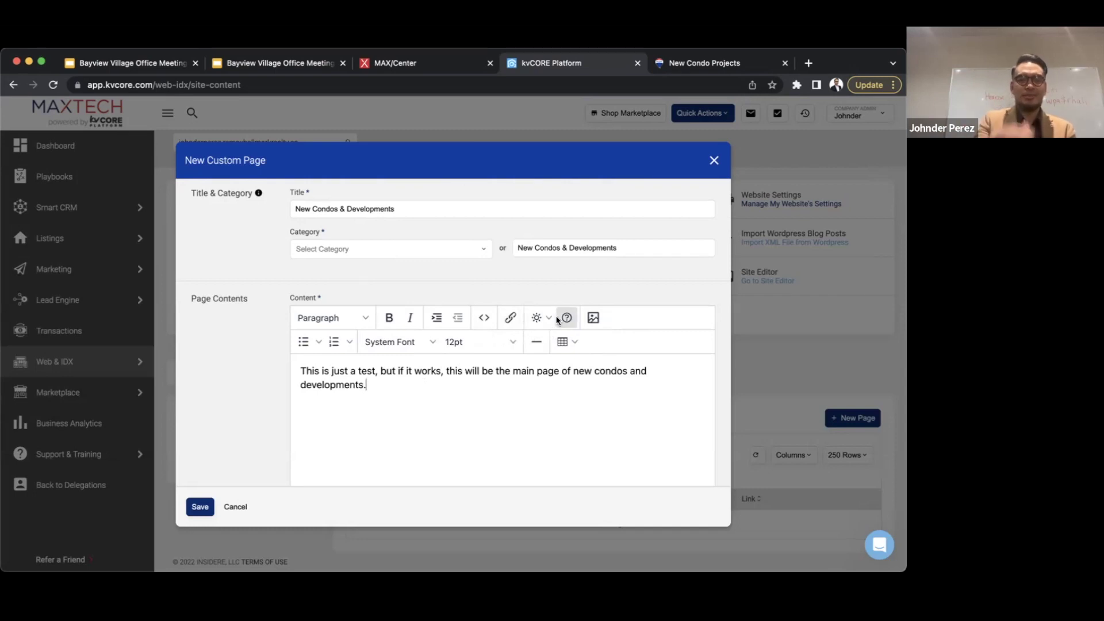
- Open a new browser tab and enter unsplash.com
mouse_move(557, 320)
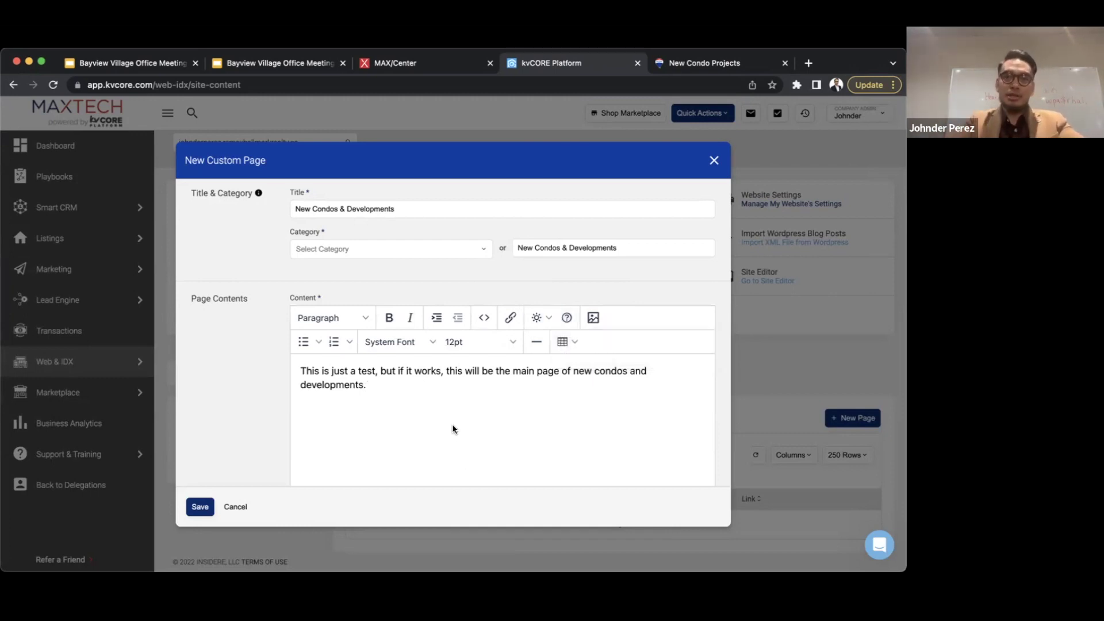
key(super+t)
text(unsp)
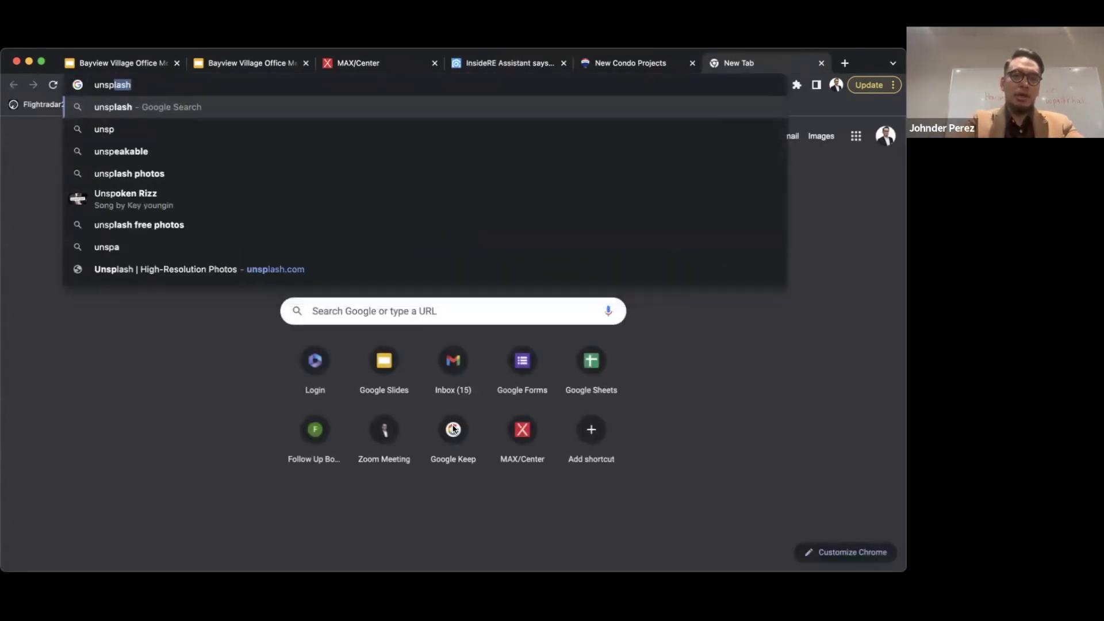
text(lash.com)
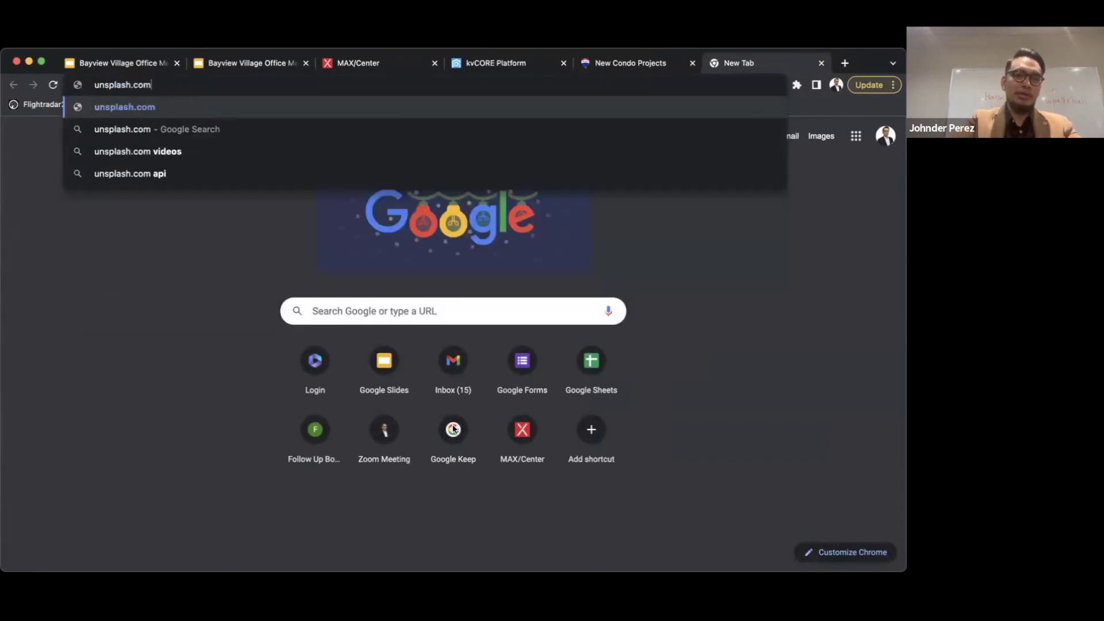
- Search Unsplash for 'toronto condo' photos
key(Return)
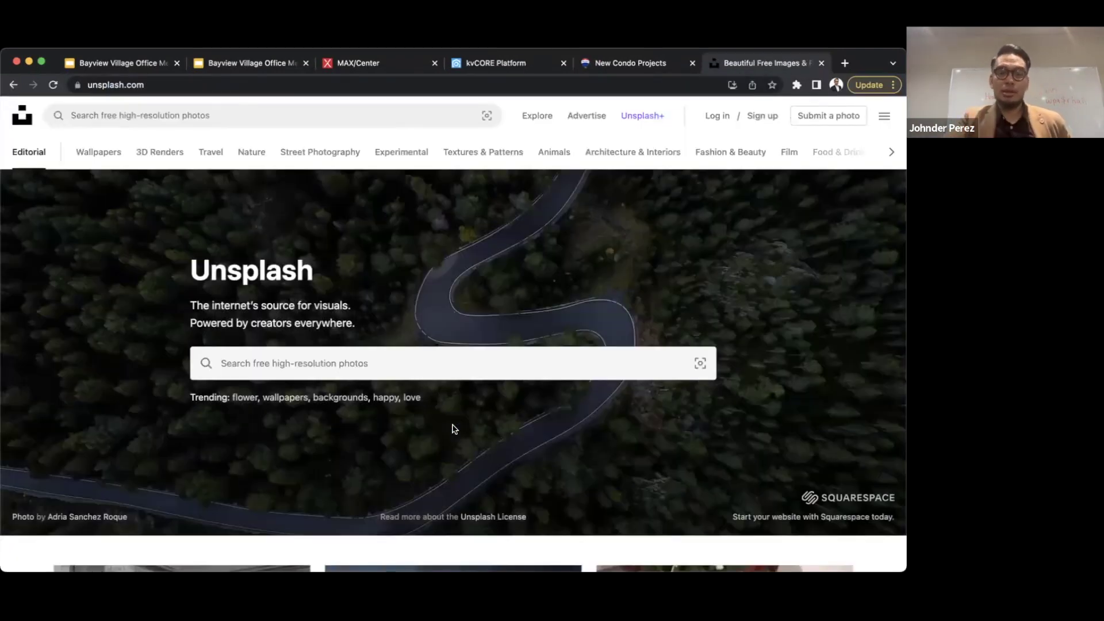
click(275, 364)
text(toronto condo)
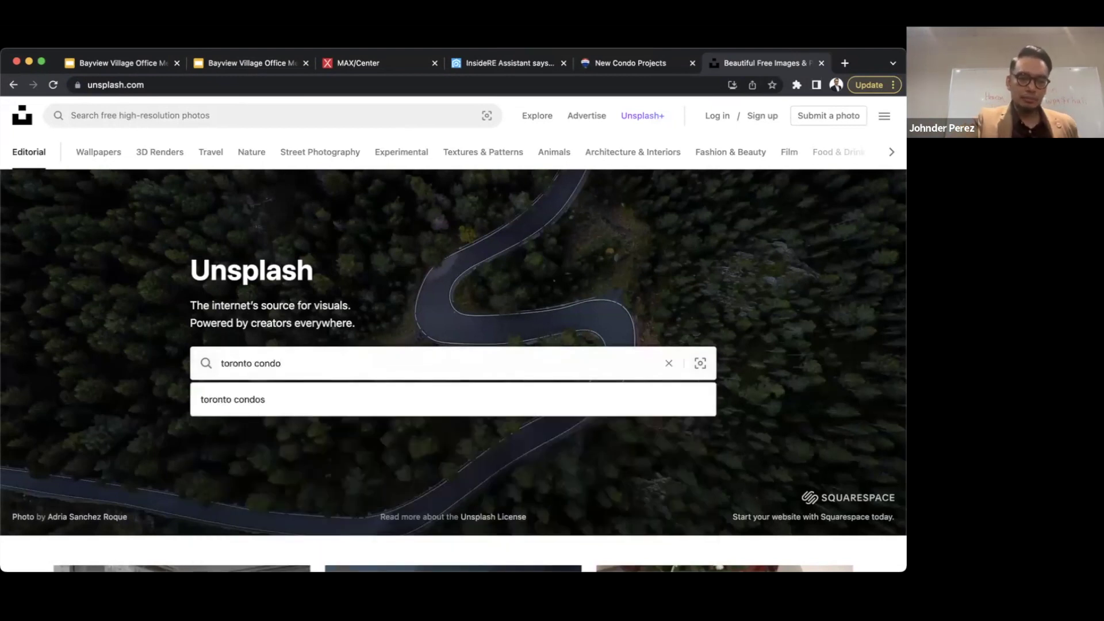
key(Return)
- Download the first Toronto skyline photo, then bring up the New Condo Projects page
scroll(212, 323, down, 4)
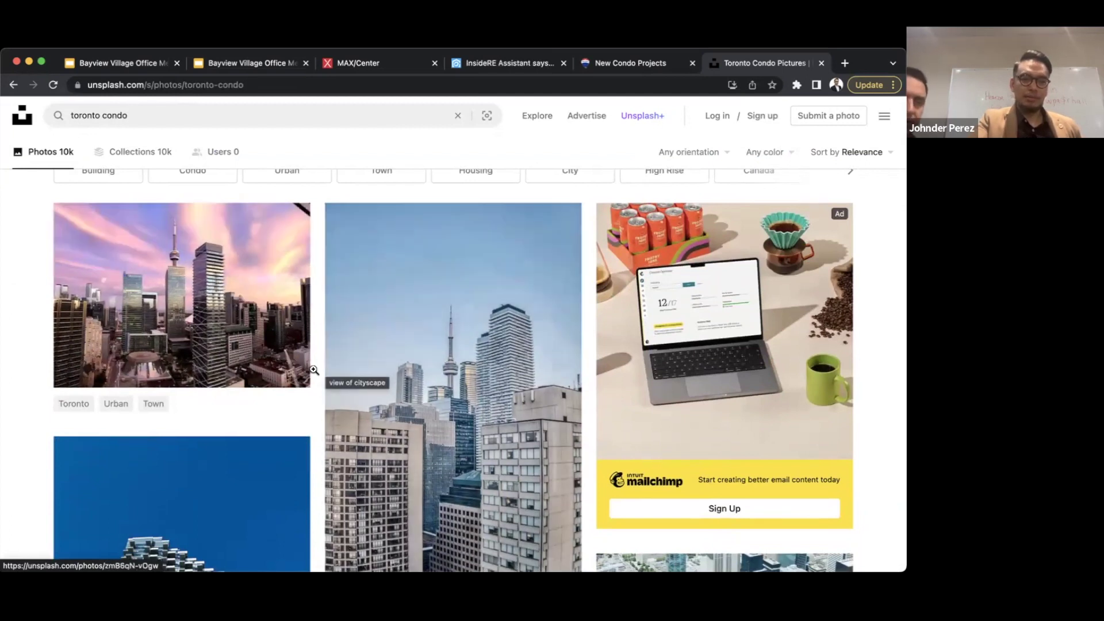
click(286, 367)
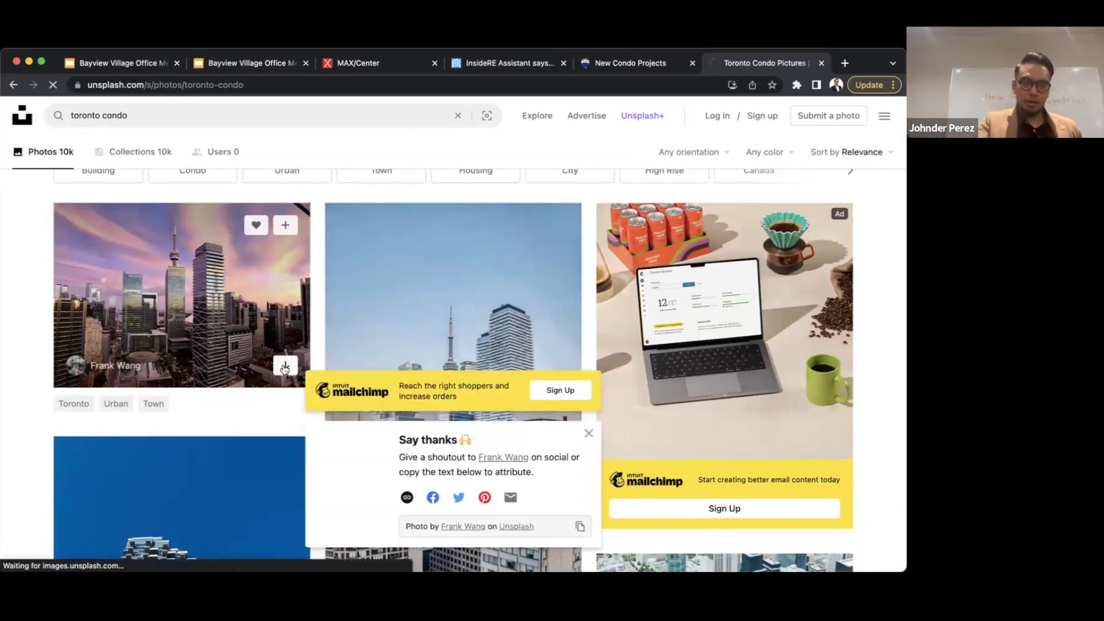
scroll(285, 368, down, 5)
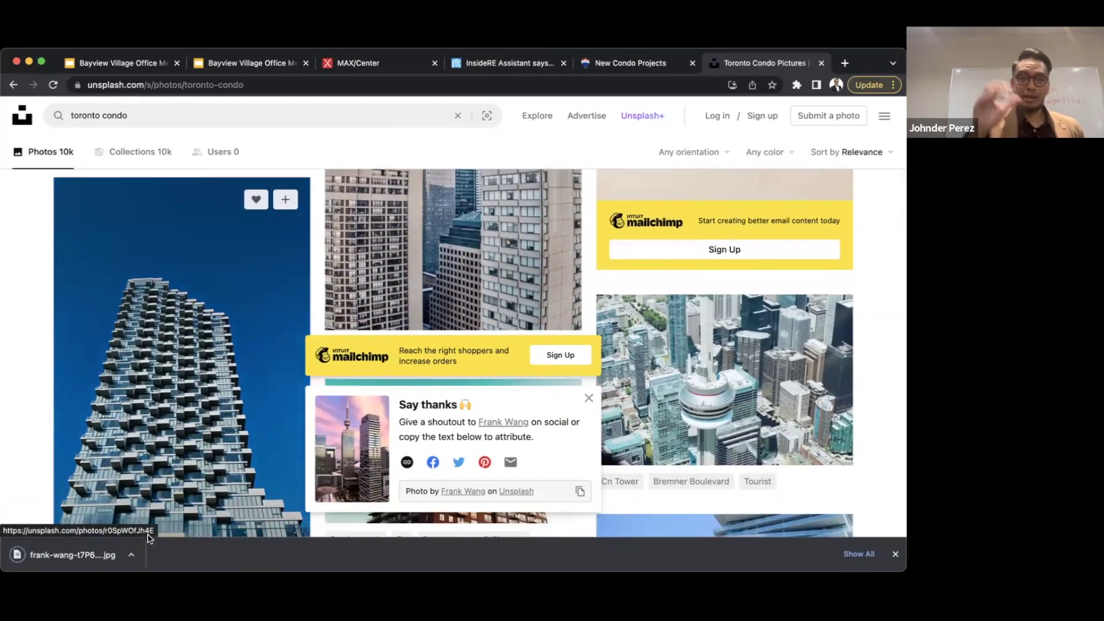
click(615, 64)
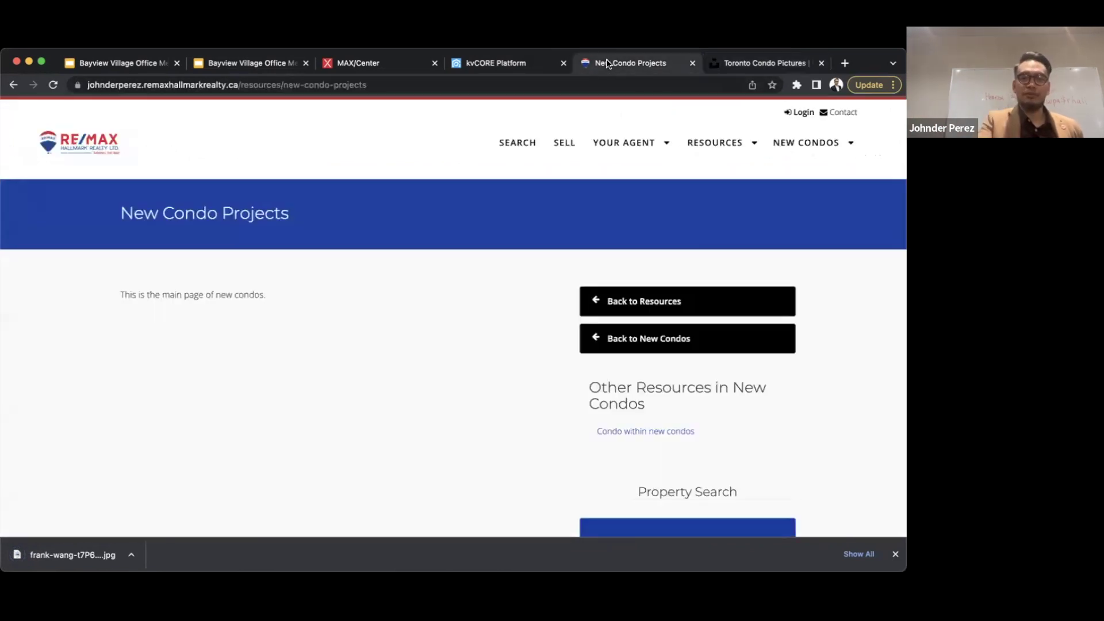
- Return to the kvCORE New Condos & Developments custom page draft
click(511, 68)
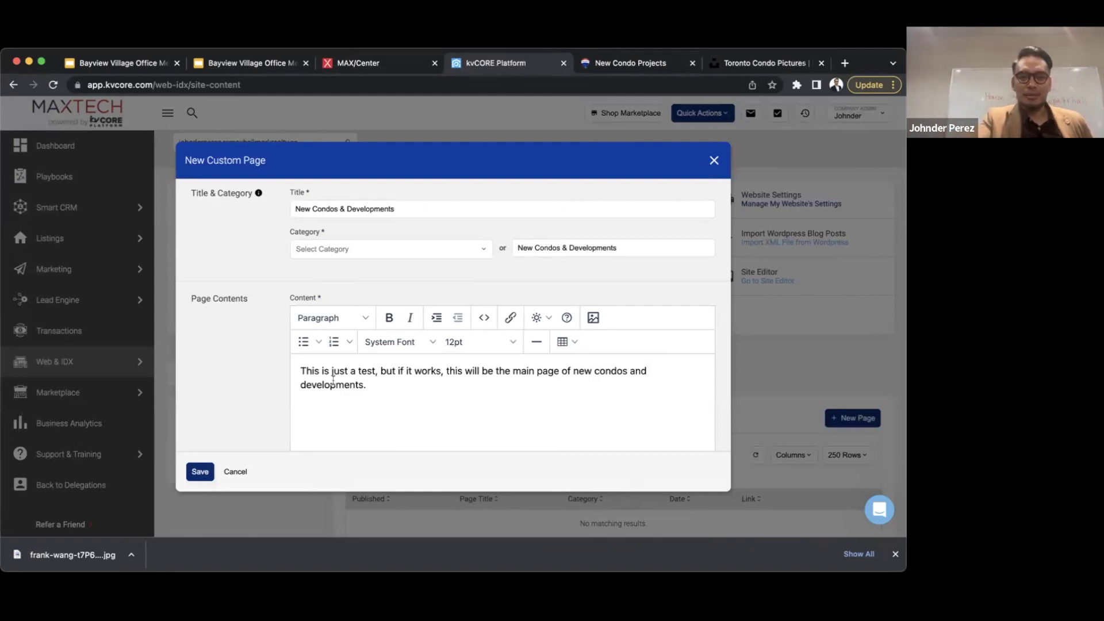
- Add an empty line above the intro text that begins with 'This'
click(299, 373)
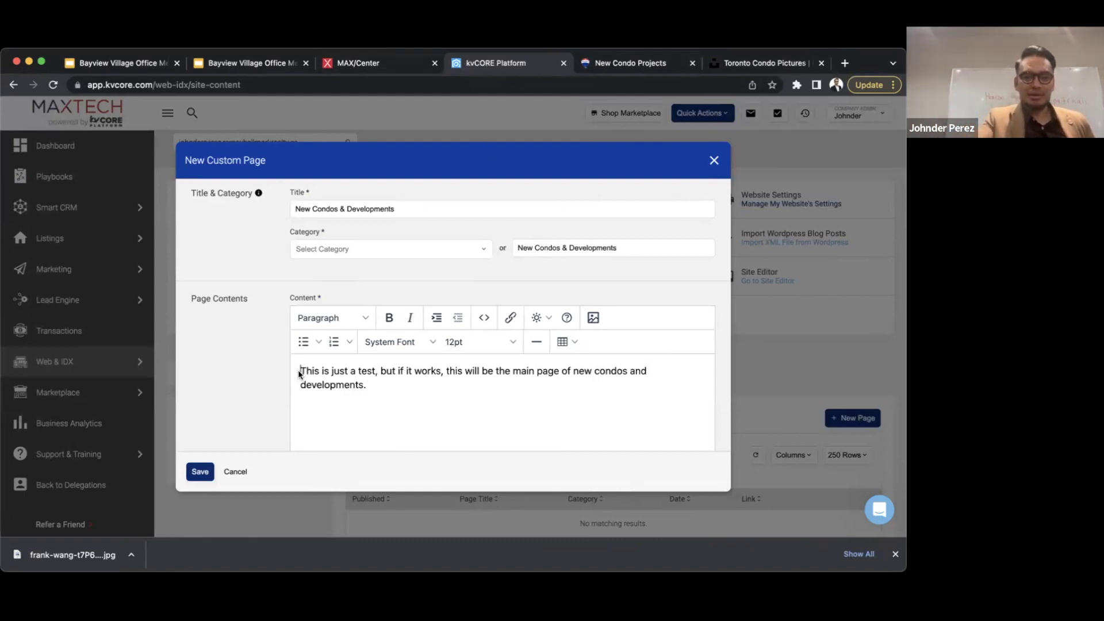
key(Return)
key(Up)
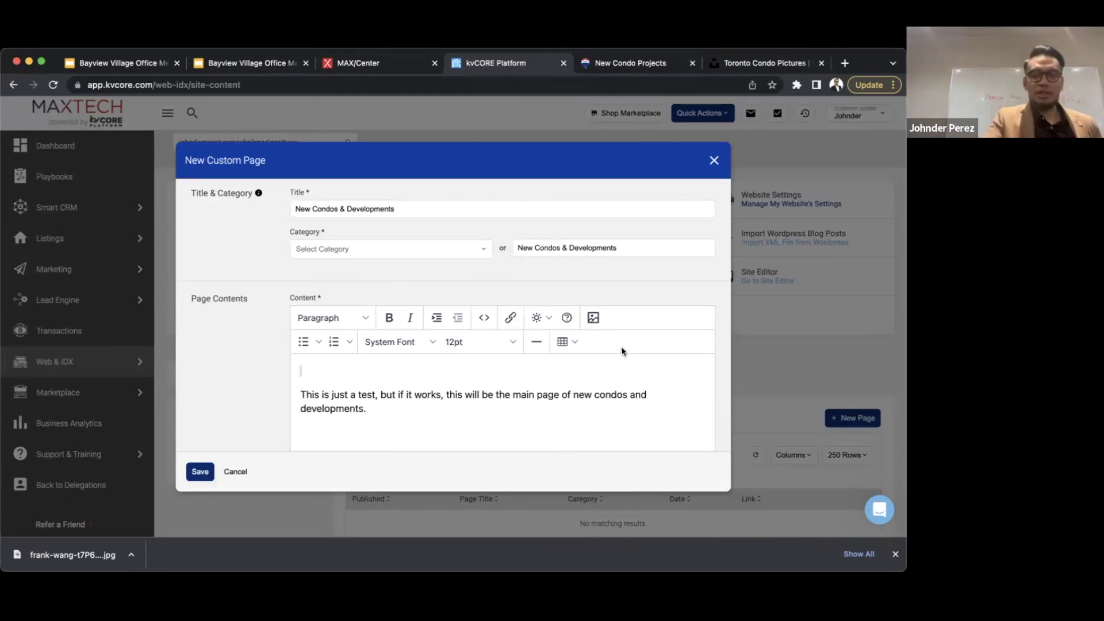
- Try uploading the downloaded condo photo, dismiss the 2MB size error, and reopen the image dialog
click(593, 318)
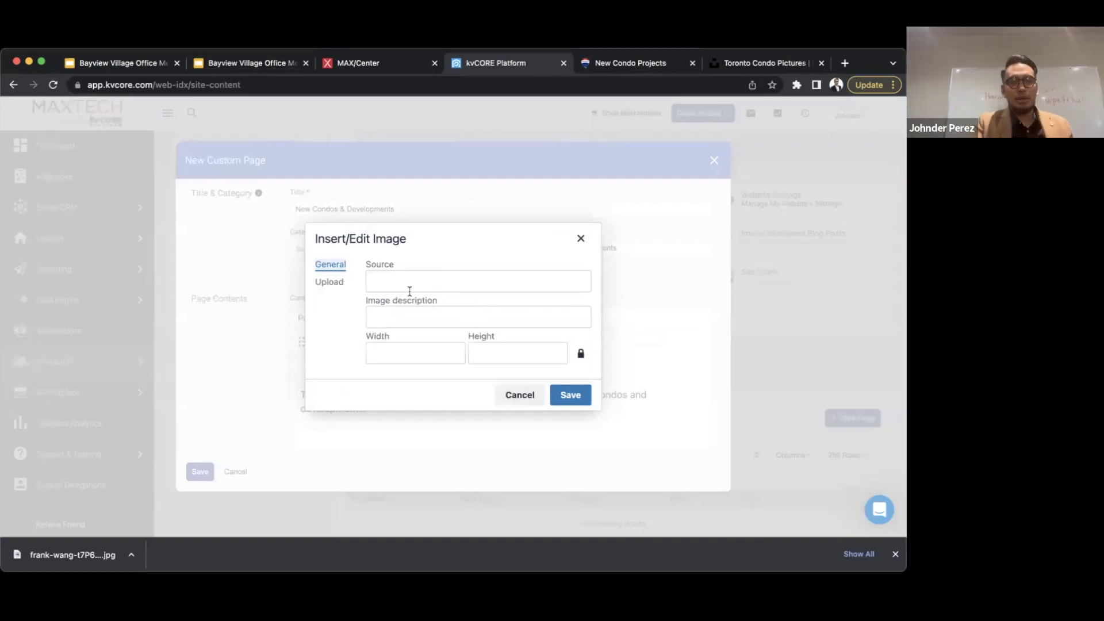
click(400, 284)
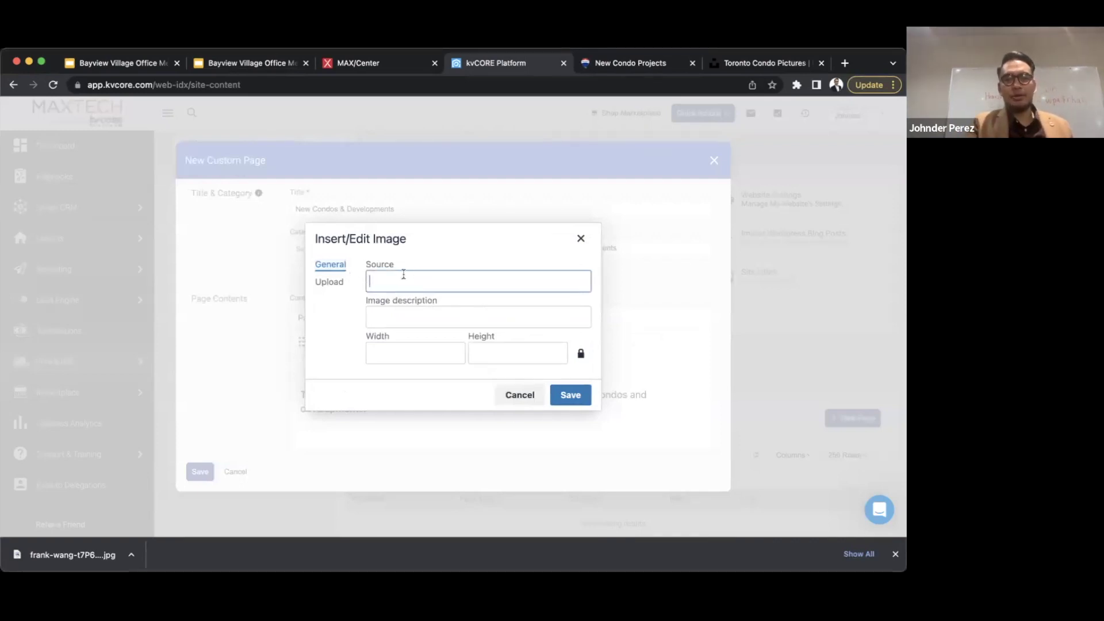
click(380, 265)
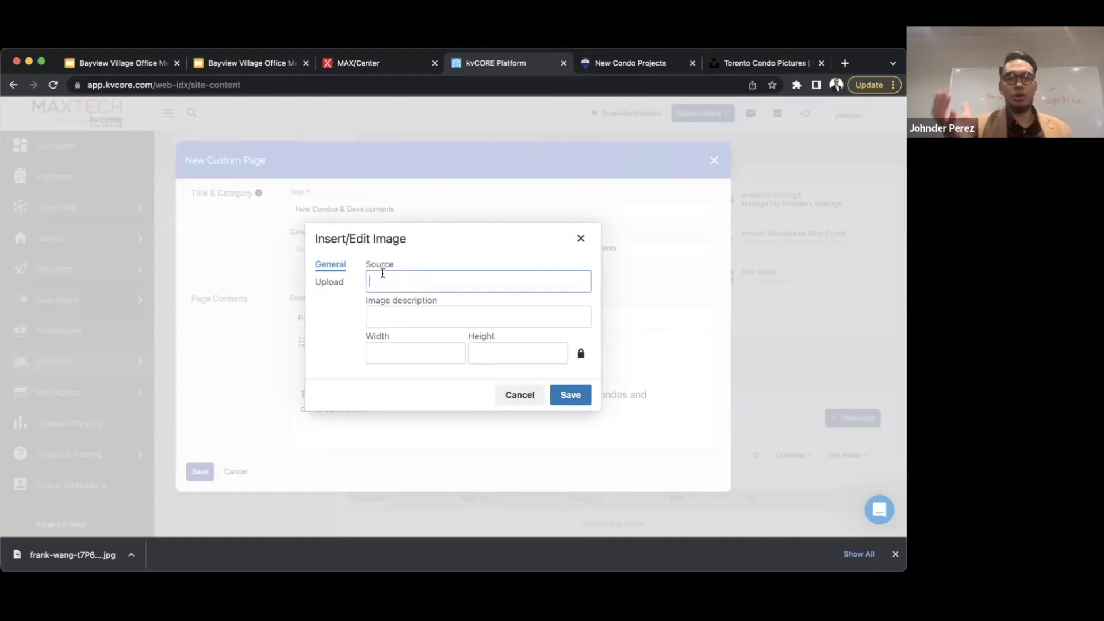
click(330, 283)
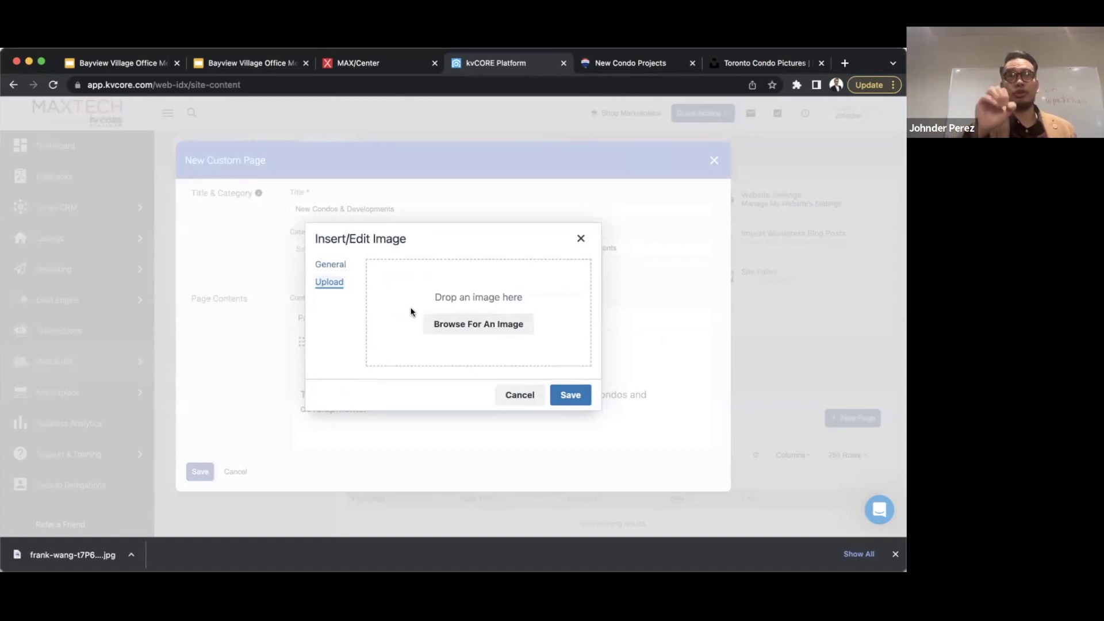
click(455, 326)
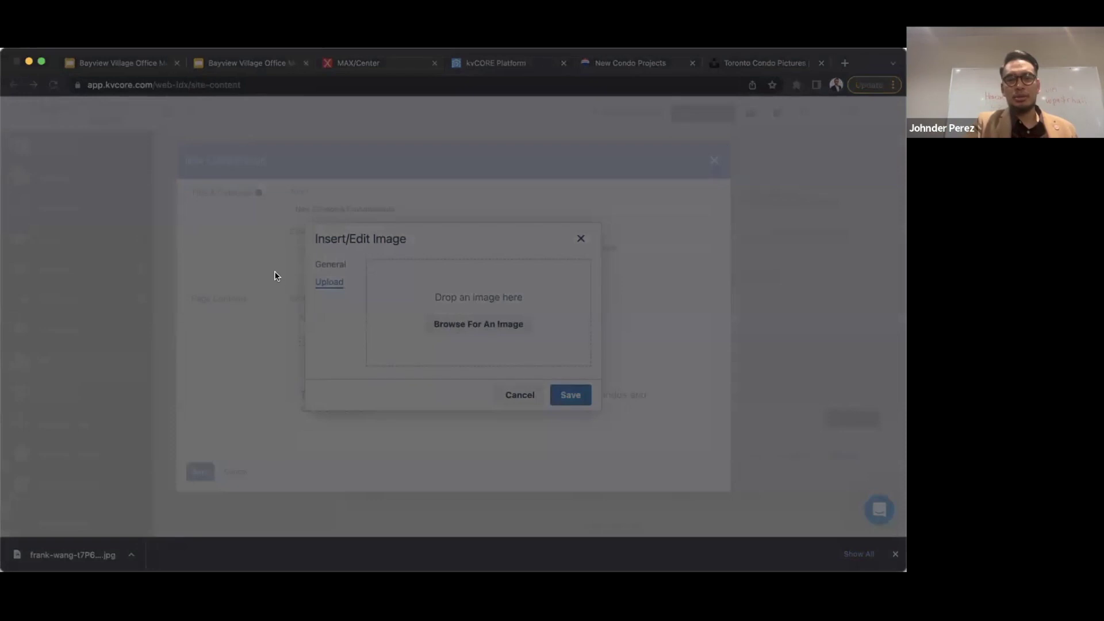
double_click(397, 236)
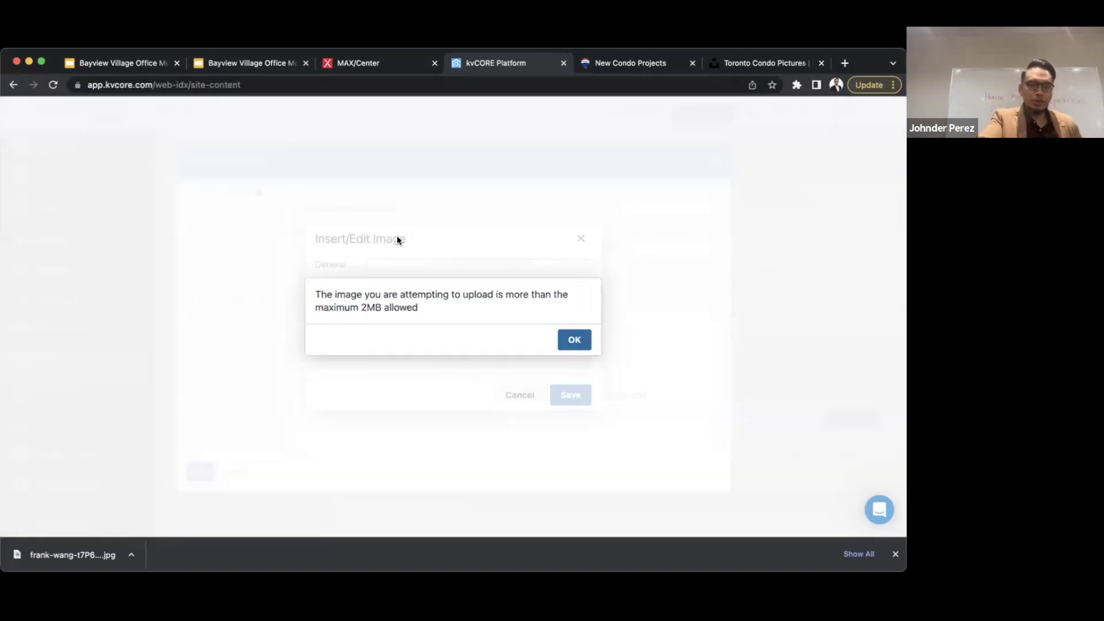
click(575, 340)
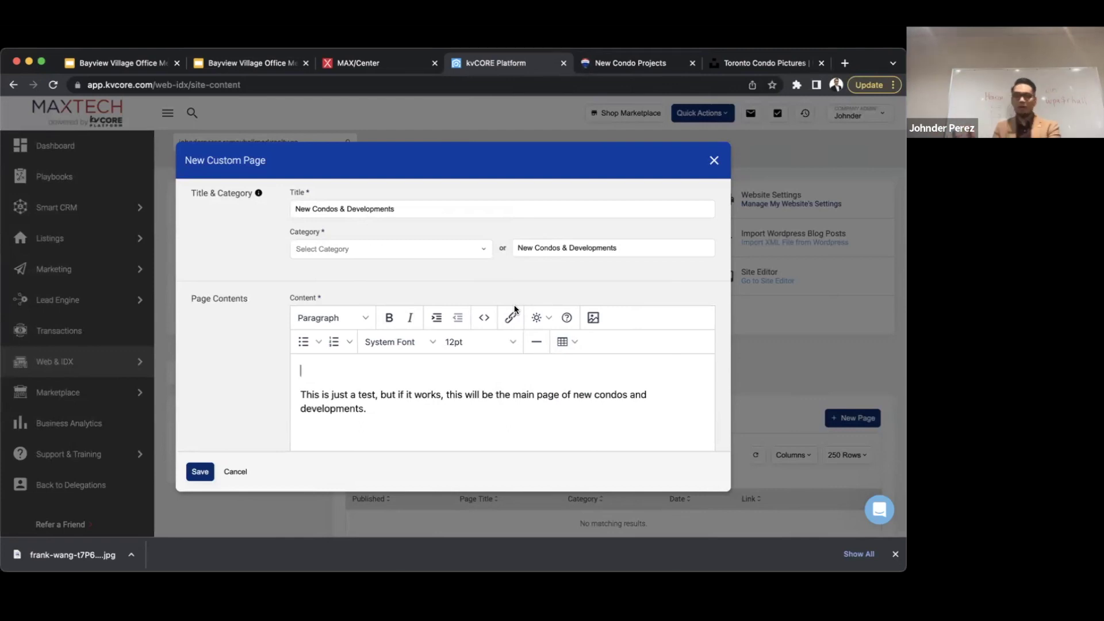
click(593, 318)
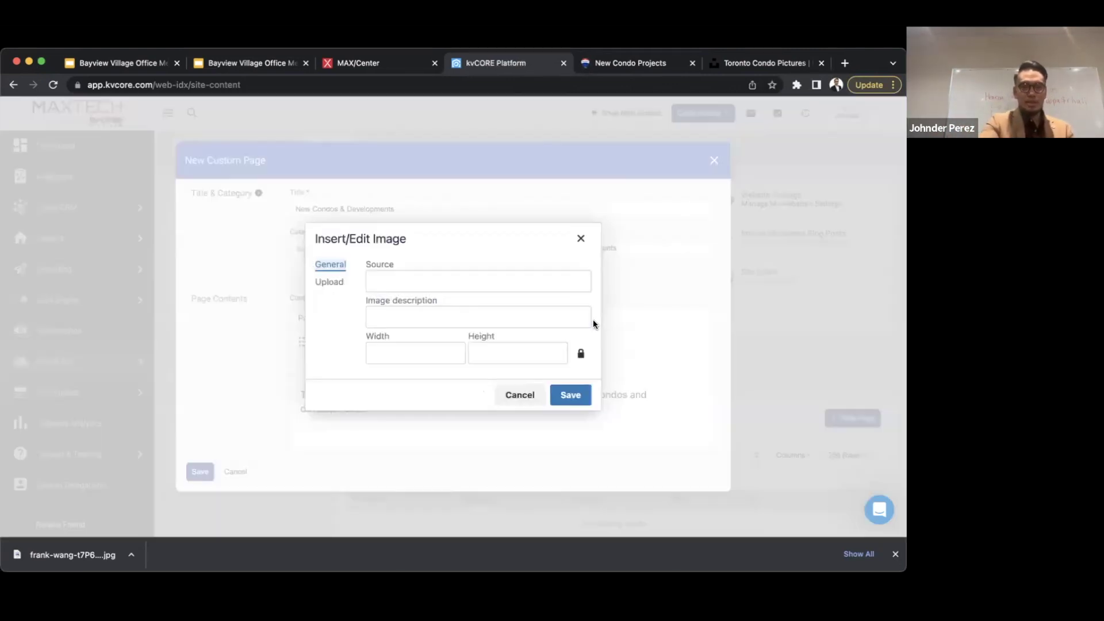
click(407, 278)
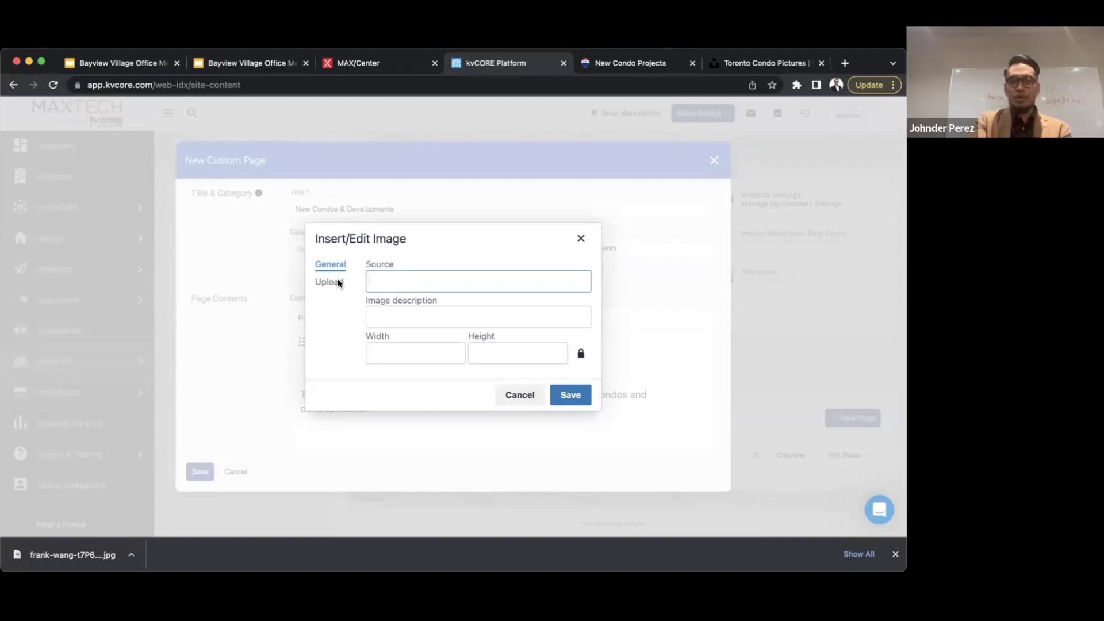
- Back on the Unsplash toronto condo results, close the Say thanks popup and open the downloaded JPG
click(738, 68)
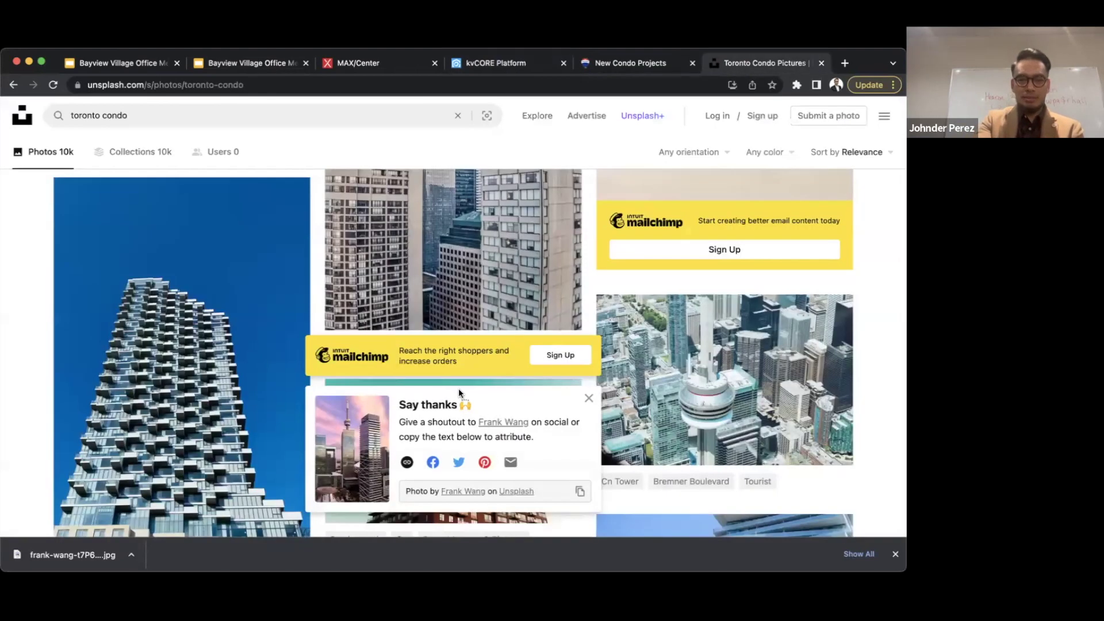
scroll(457, 389, down, 1)
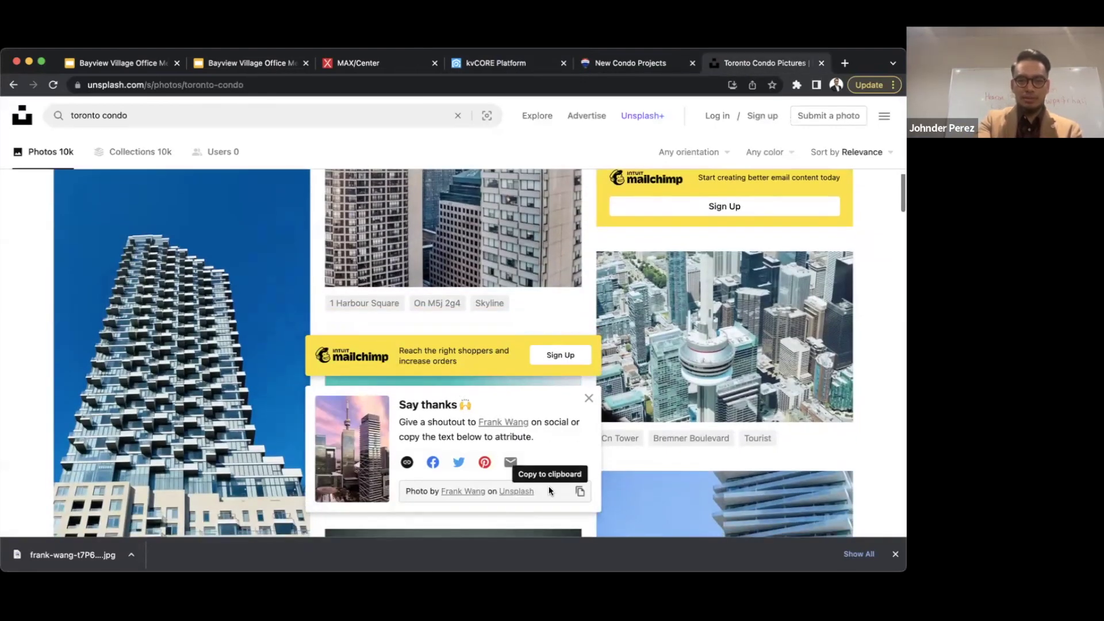
scroll(575, 448, down, 1)
click(588, 398)
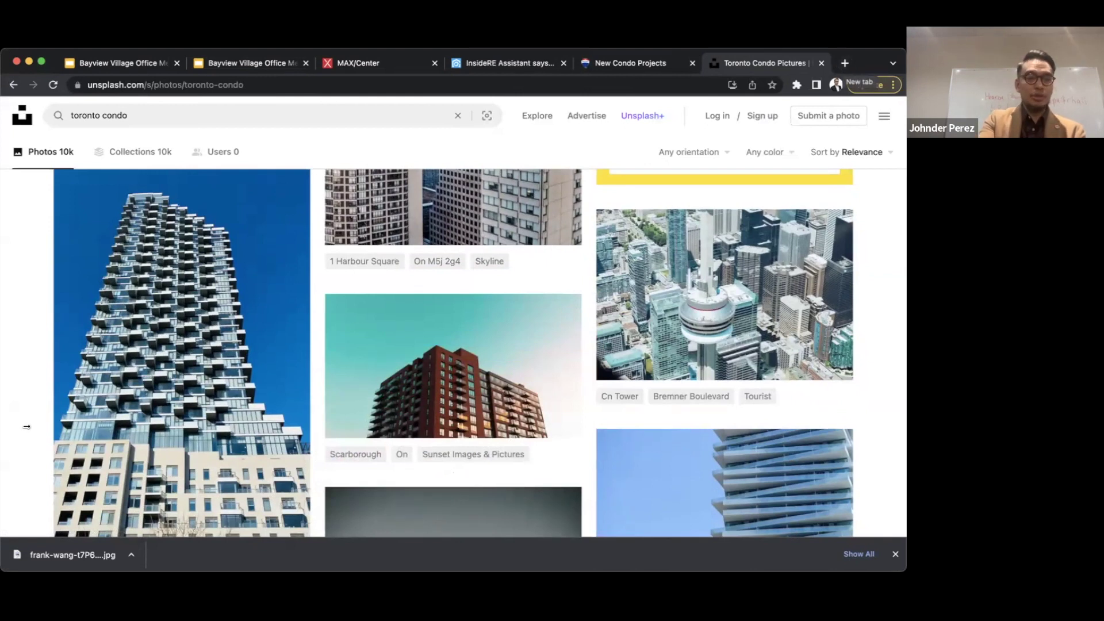
click(72, 555)
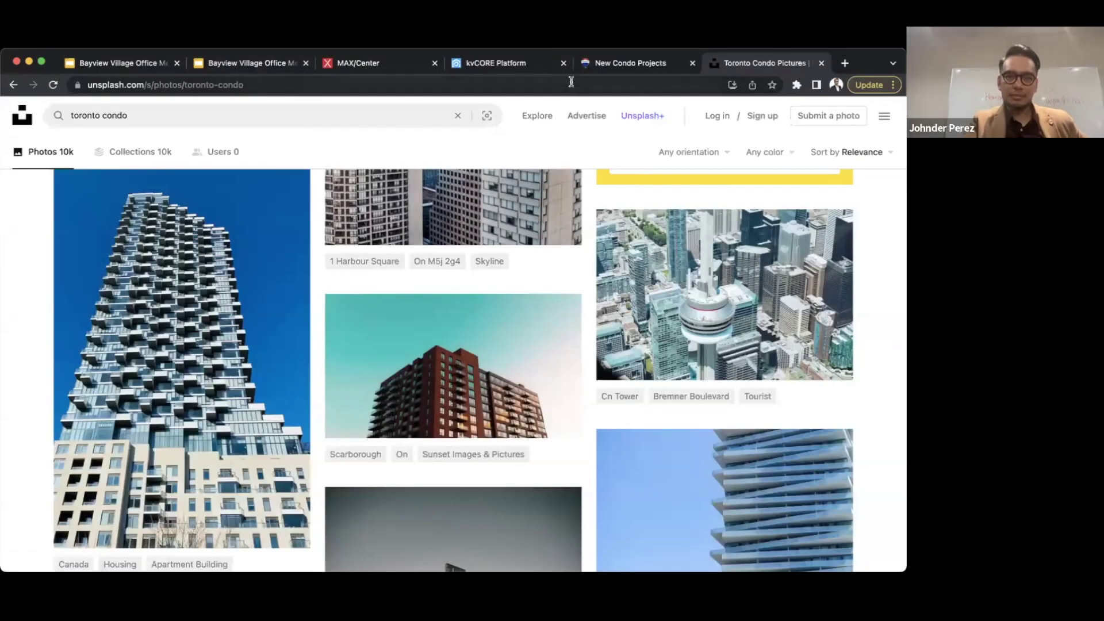
- Upload the Toronto condo photo at 600x432 and insert it described as 'Toronto Condos'
click(546, 68)
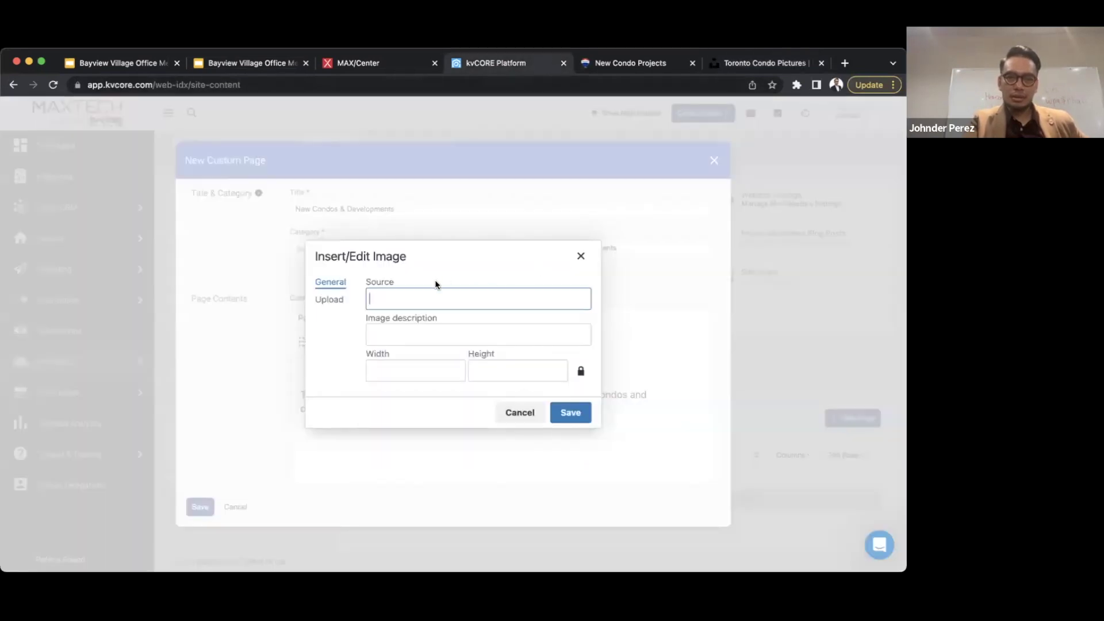
click(331, 301)
click(488, 344)
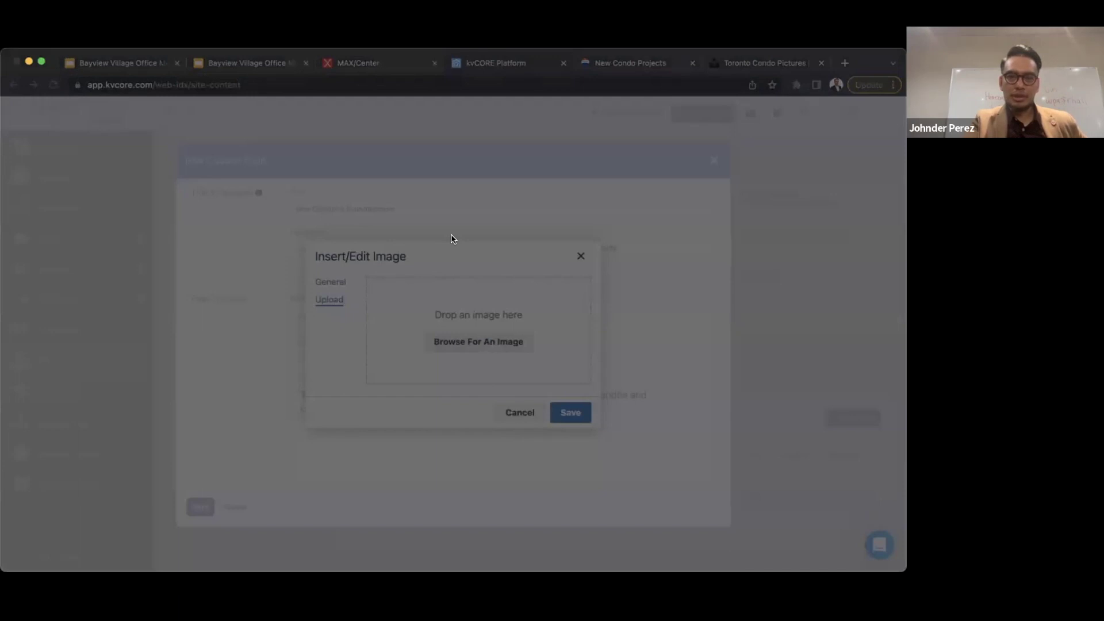
double_click(452, 234)
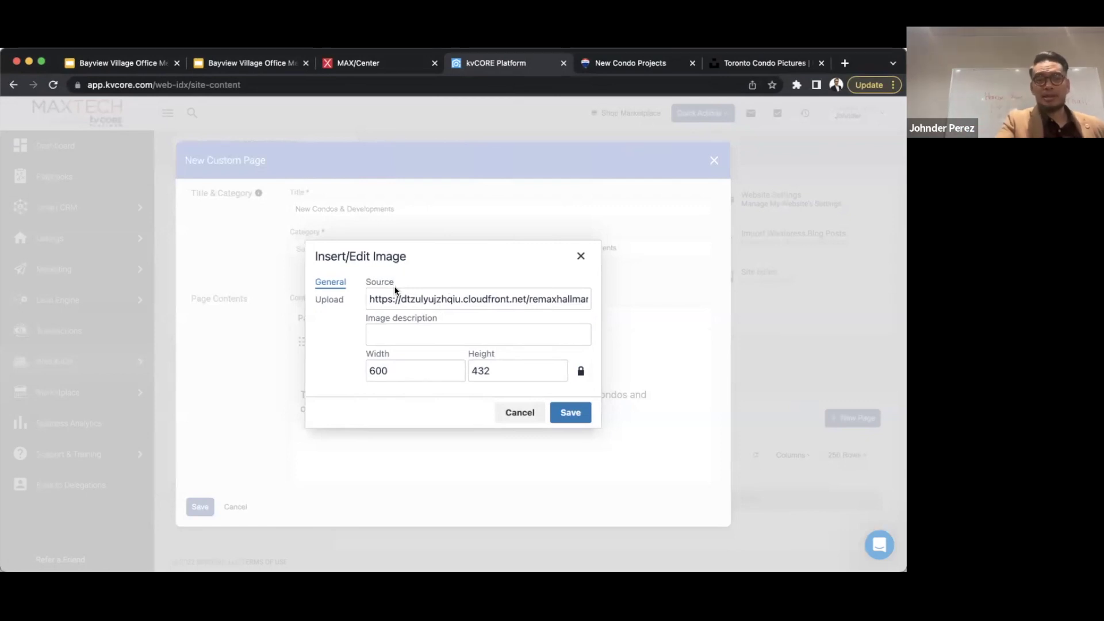
click(392, 338)
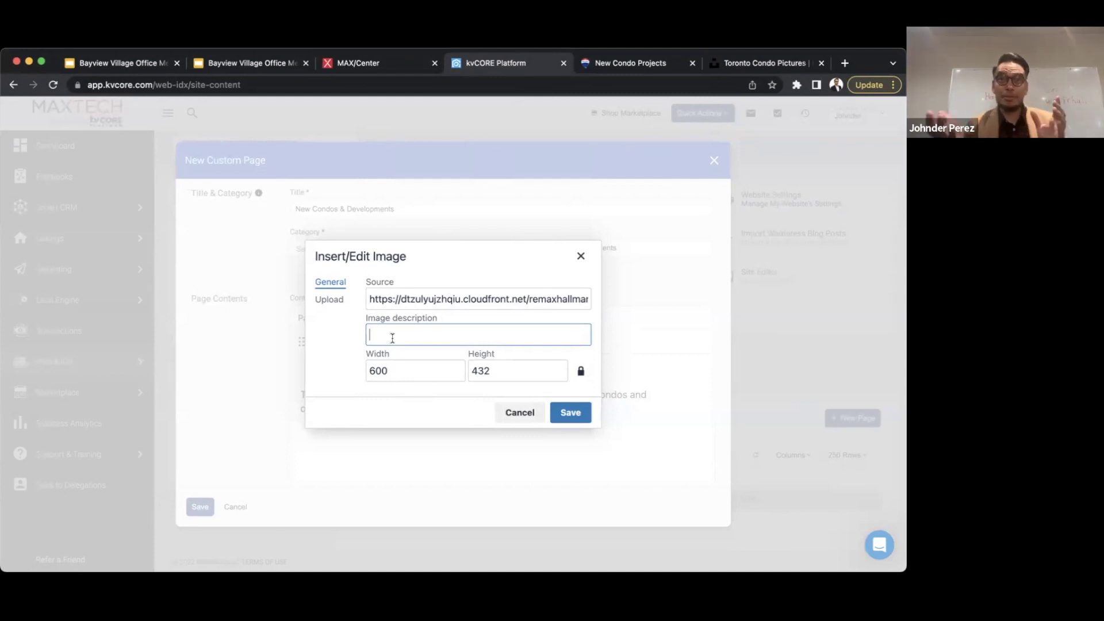
text(Toronto Condosd)
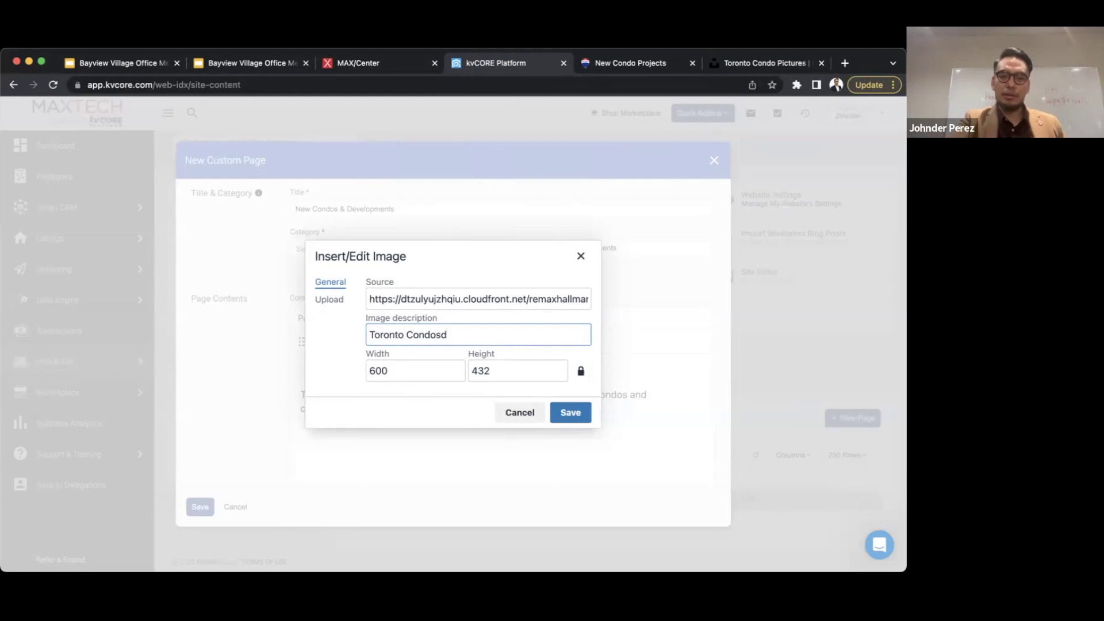
key(BackSpace)
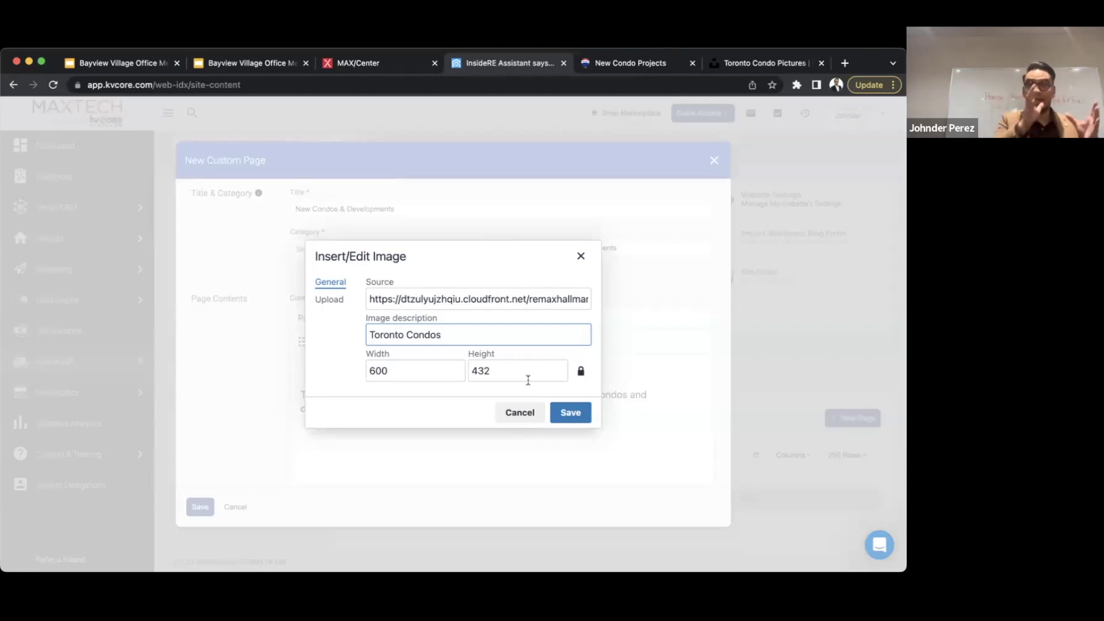
click(571, 412)
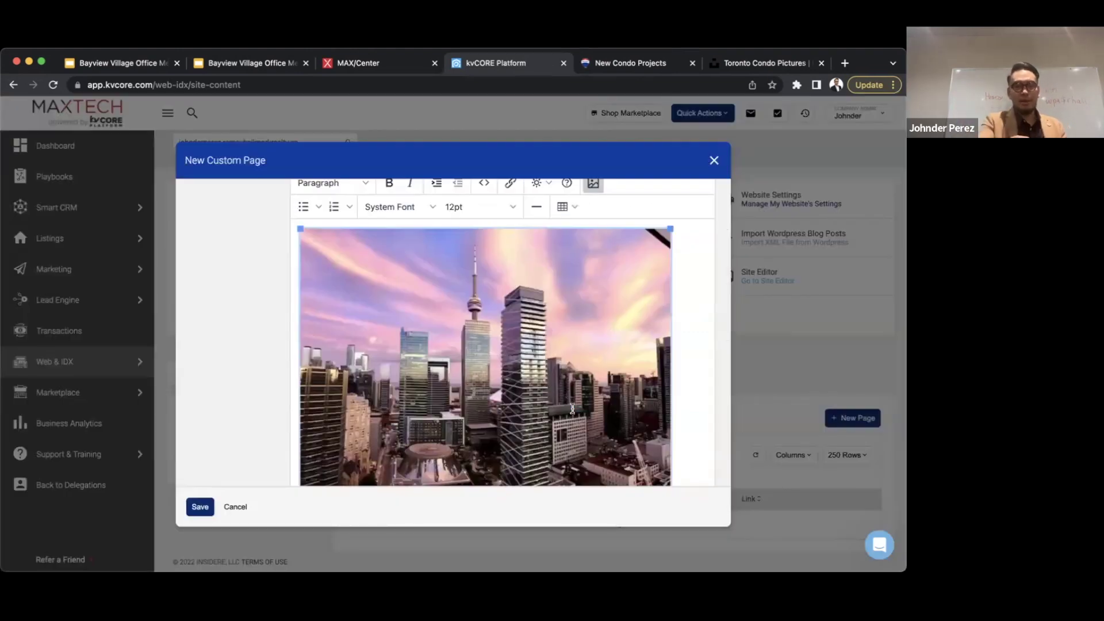
scroll(689, 406, down, 3)
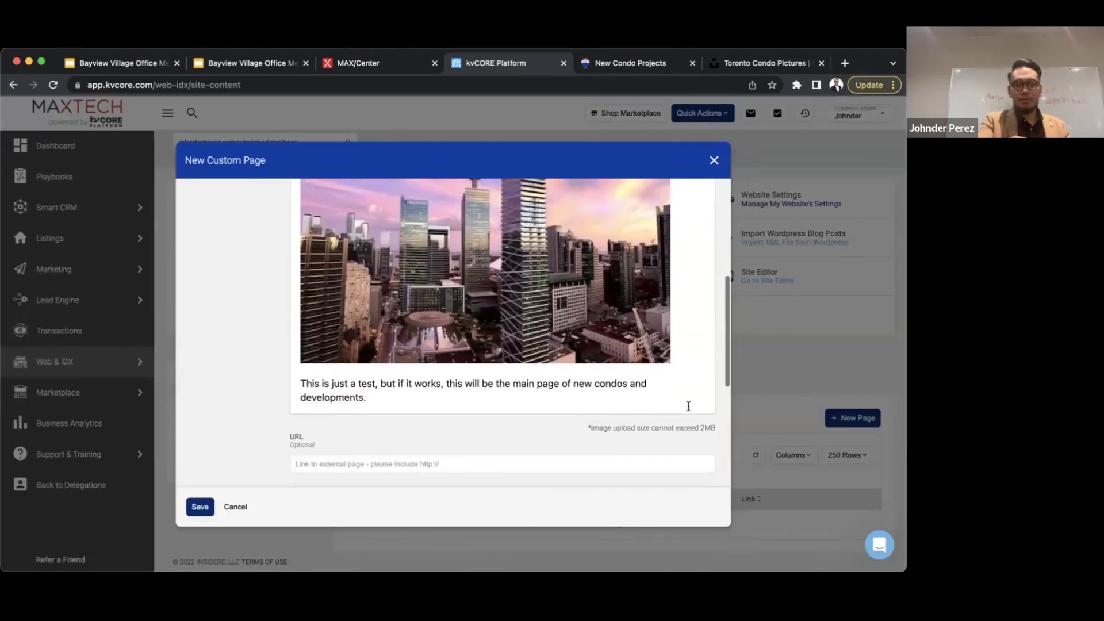
scroll(689, 406, down, 1)
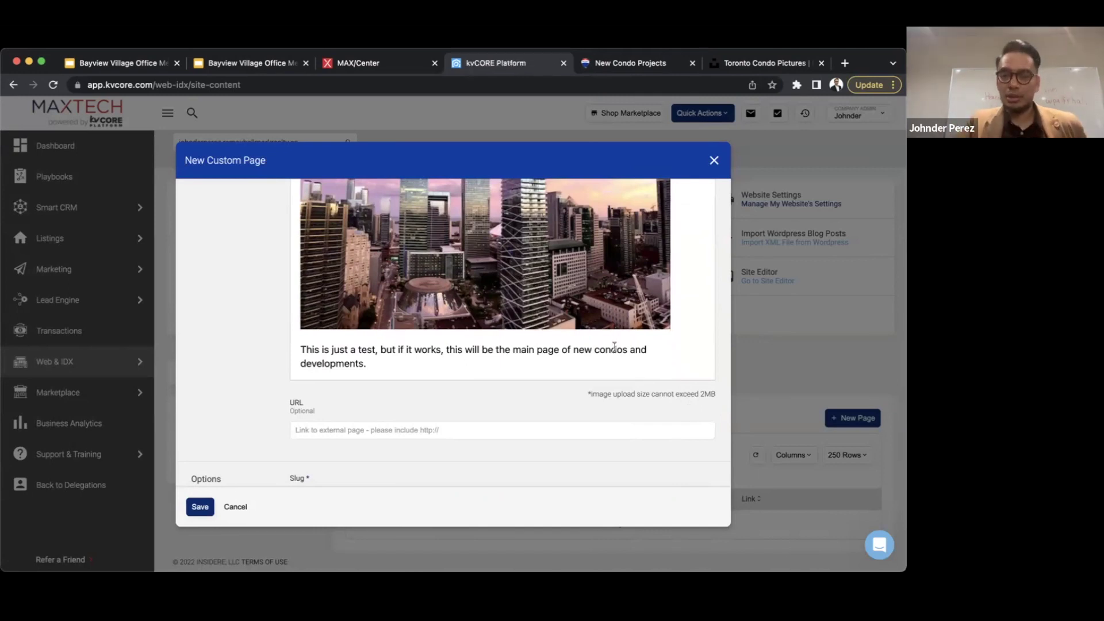
scroll(614, 346, up, 1)
scroll(614, 344, up, 5)
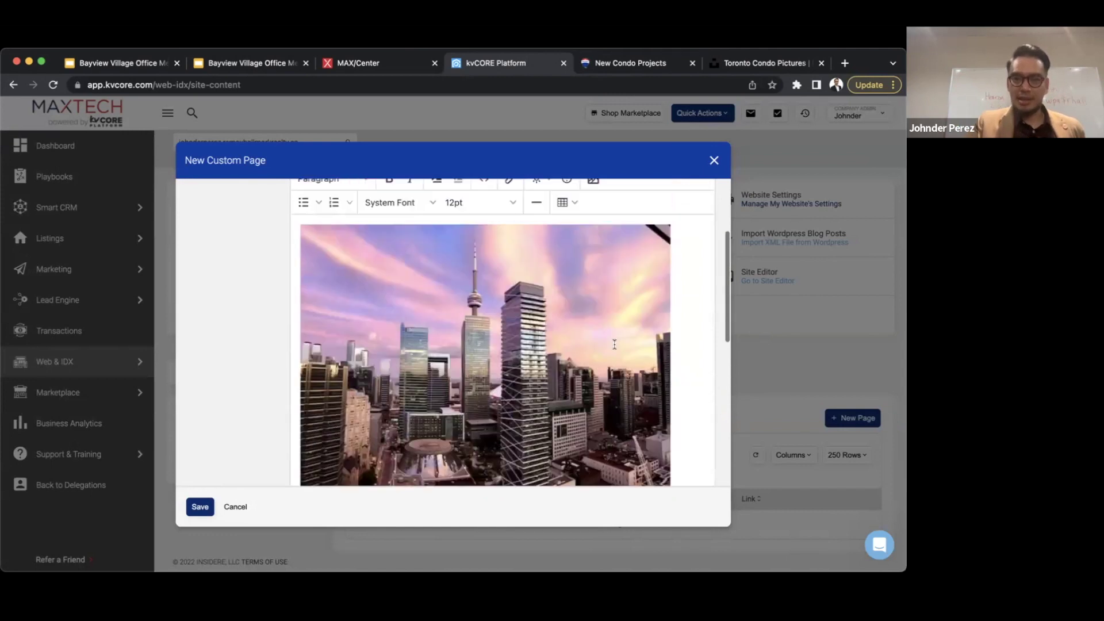
scroll(614, 344, up, 3)
scroll(614, 344, down, 6)
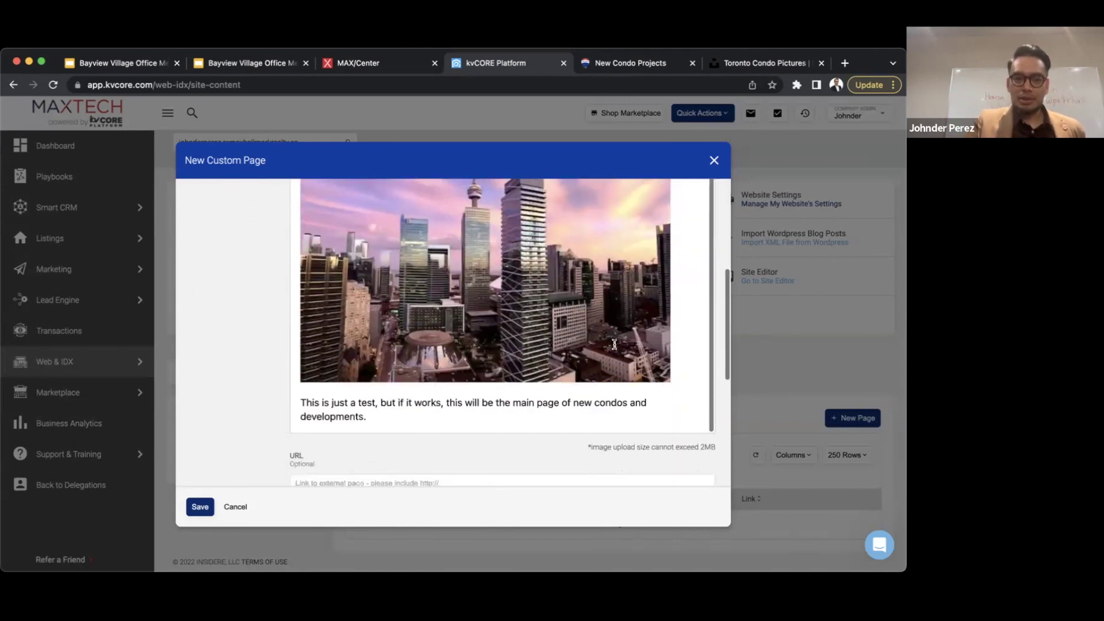
scroll(614, 344, down, 2)
scroll(260, 408, down, 3)
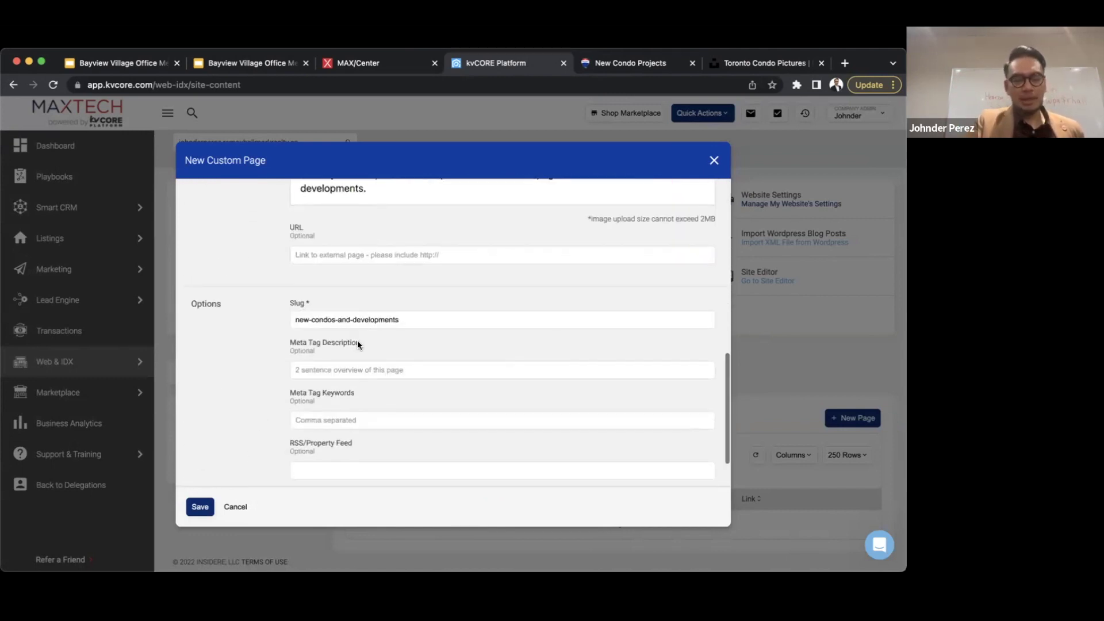
scroll(357, 343, down, 1)
- Append '-toronto' to the slug so it reads new-condos-and-developments-toronto
click(415, 287)
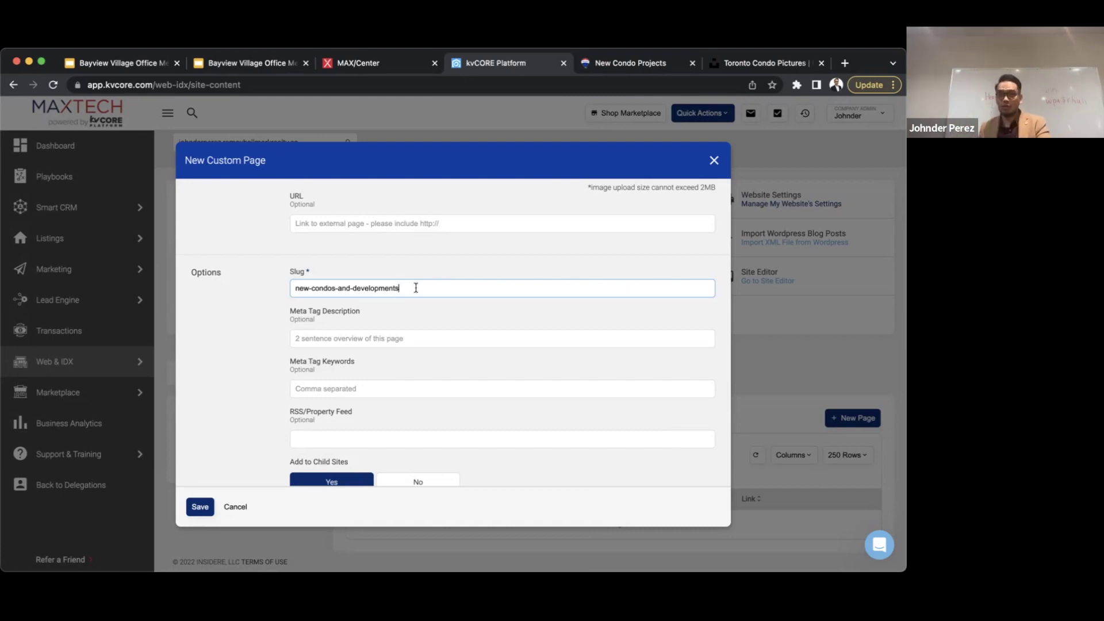
text(-)
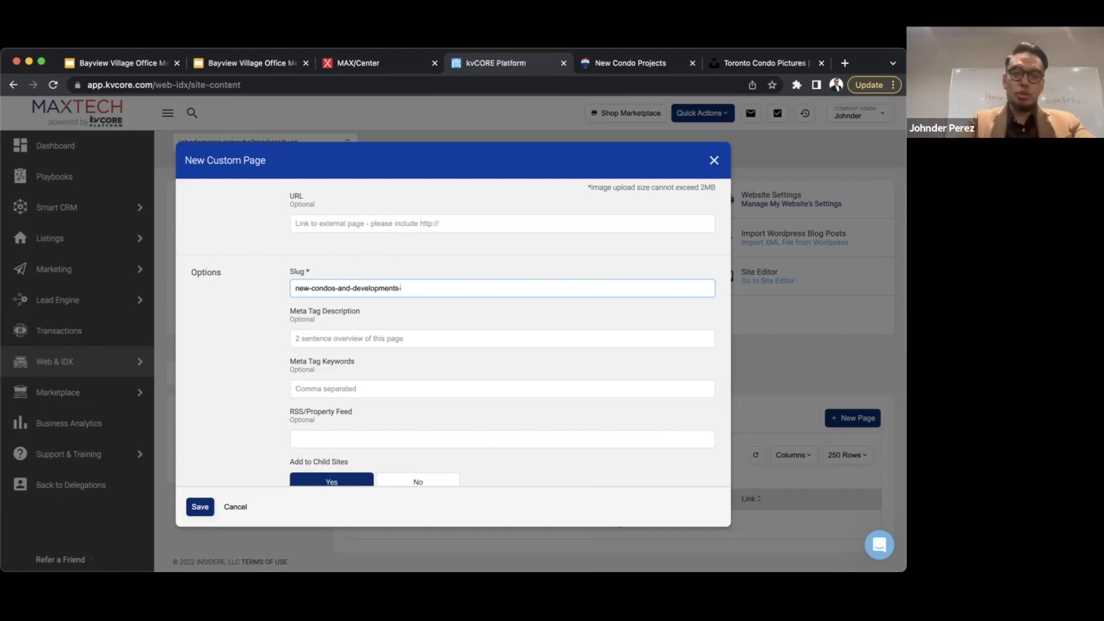
text(toronto)
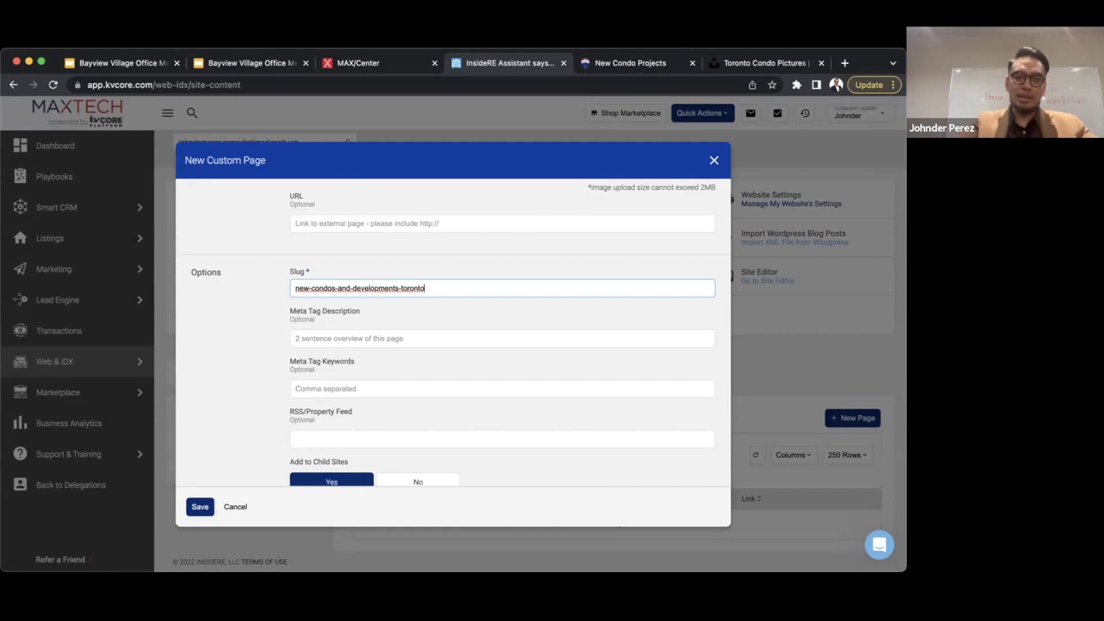
click(379, 337)
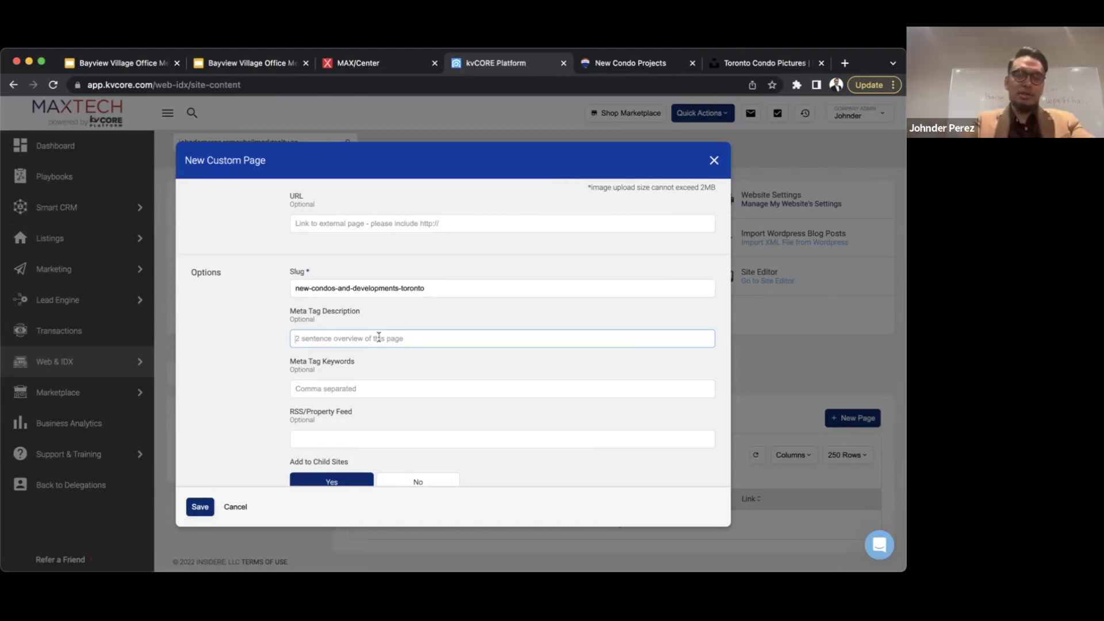
- Write a meta description about browsing Toronto new homes and condo developments for sale
text(Br)
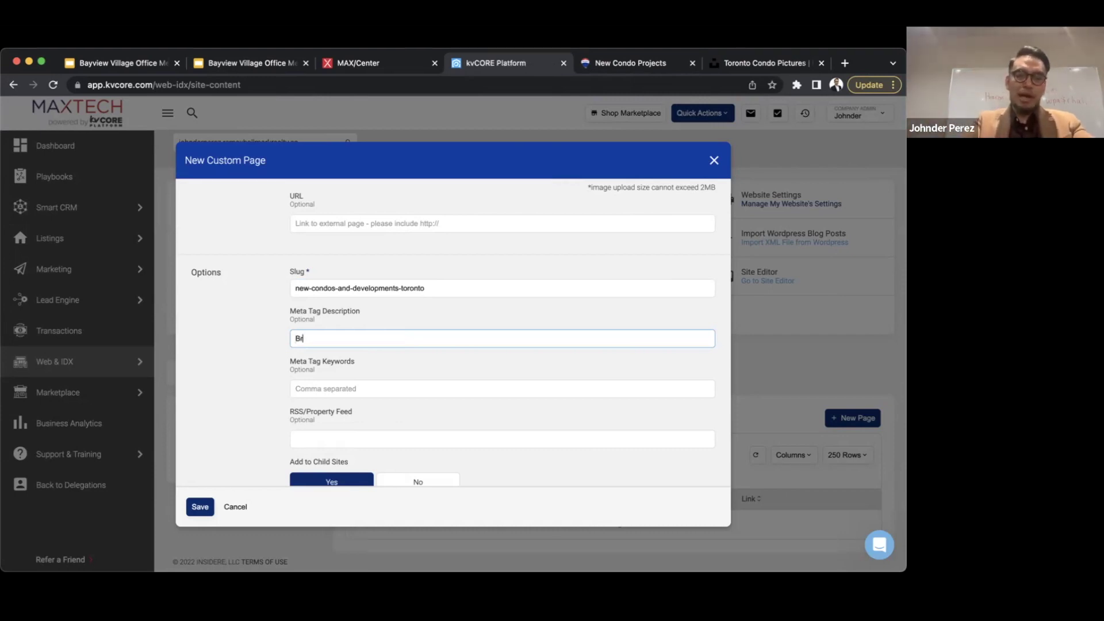
text(owse Toronto new)
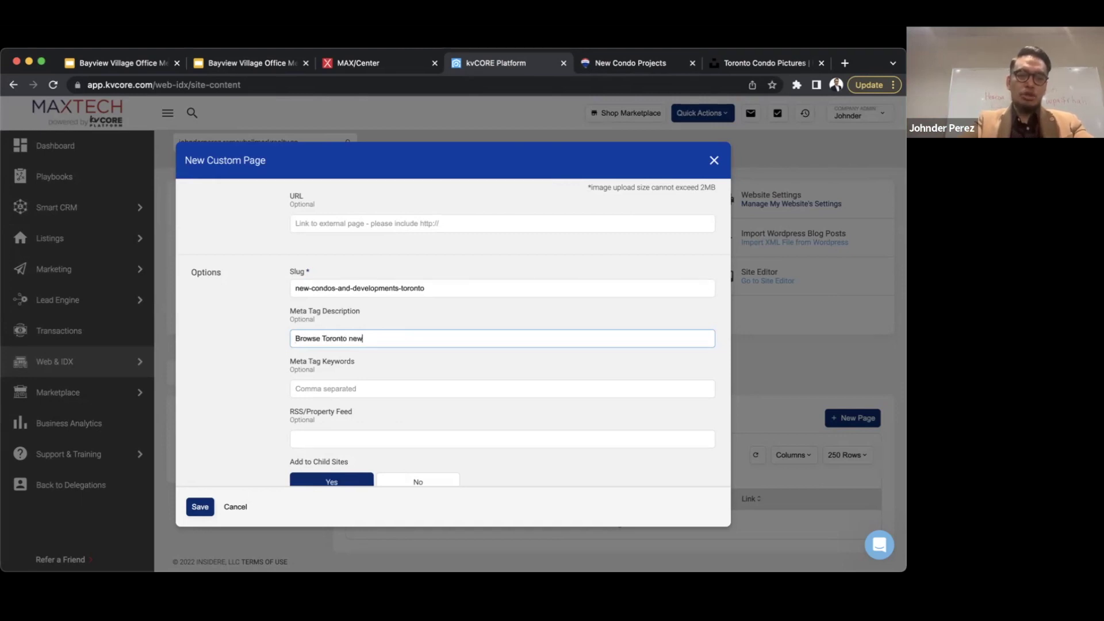
text( homes and dondo developm;en)
key(BackSpace)
key(BackSpace)
key(BackSpace)
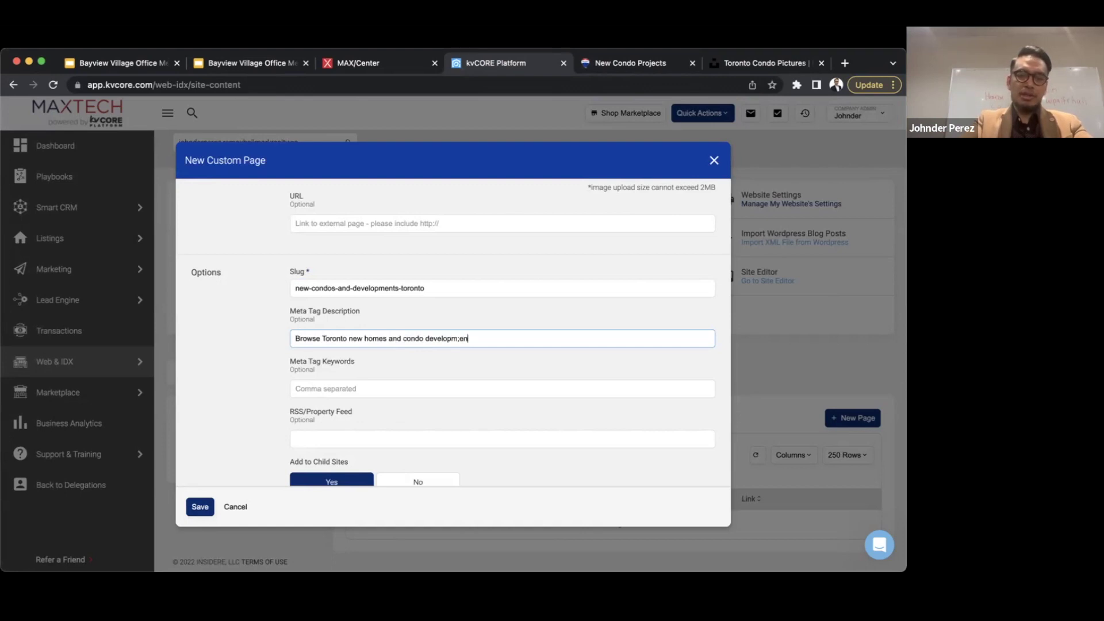
text(ents for)
text(sale.)
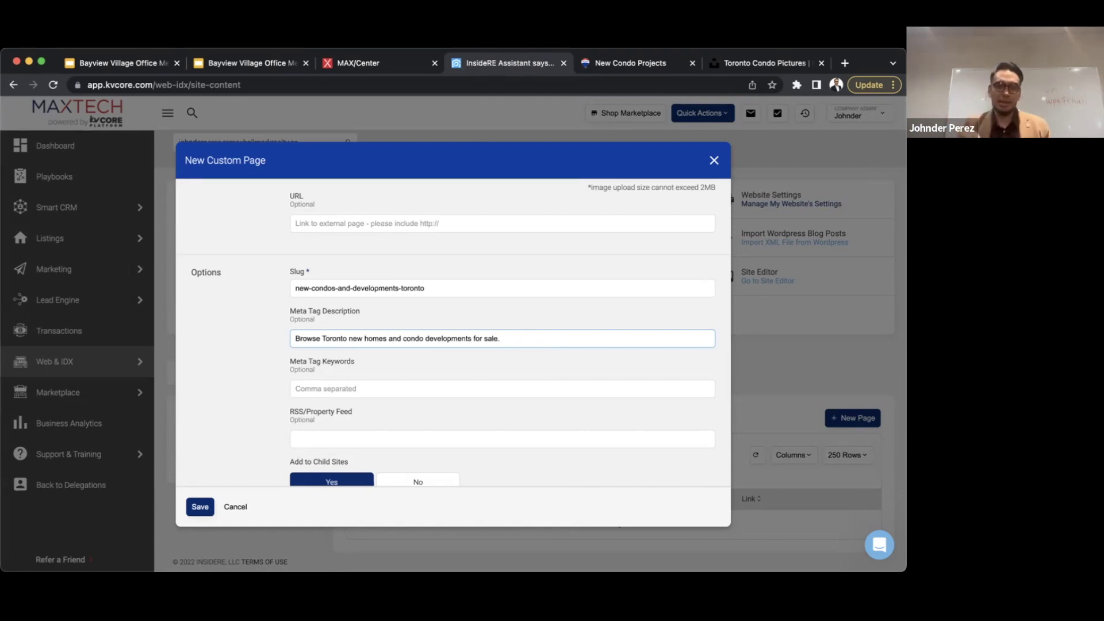
- Enter meta keywords: condos, toronto, toronto new condos, toronto new houses
click(335, 391)
text(condos, toronto, toronto new condos, toronto new houses,)
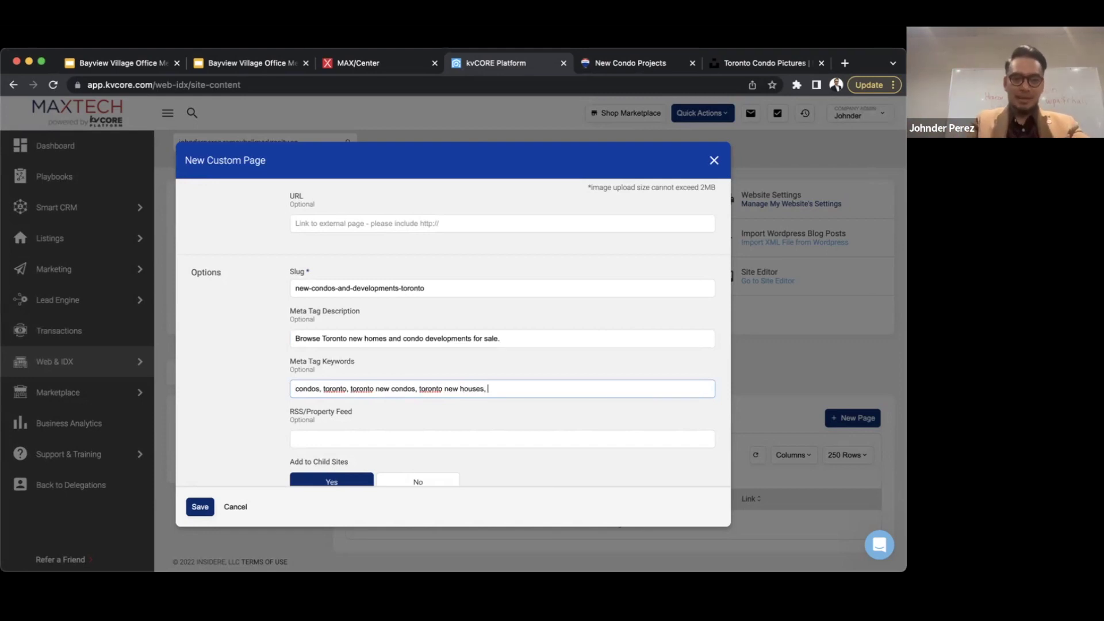
key(super+a)
key(BackSpace)
key(super+z)
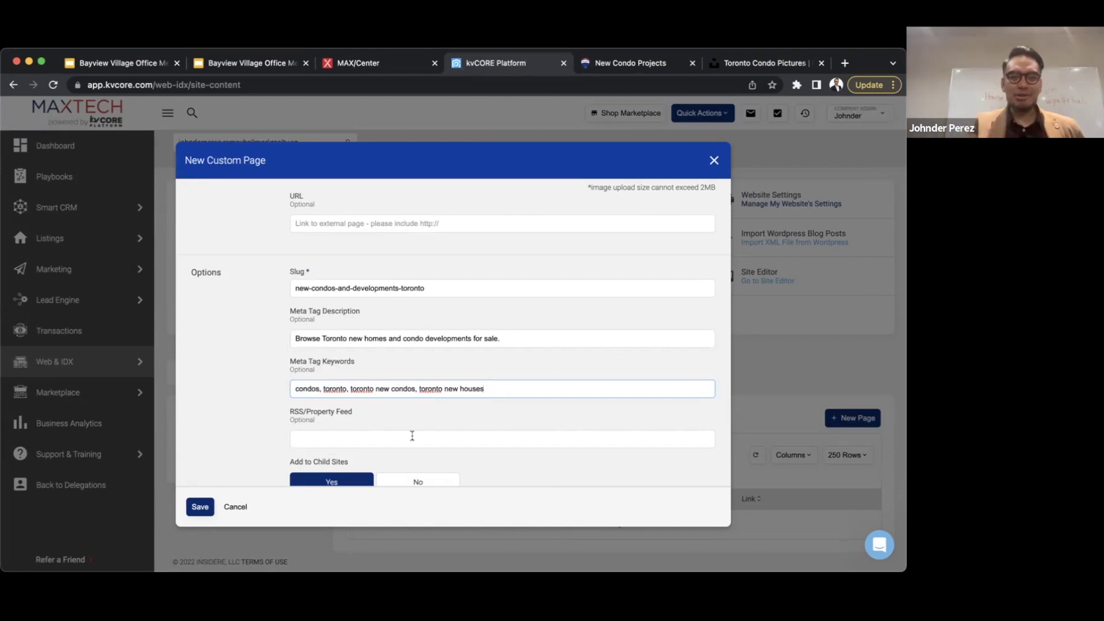
scroll(412, 436, down, 1)
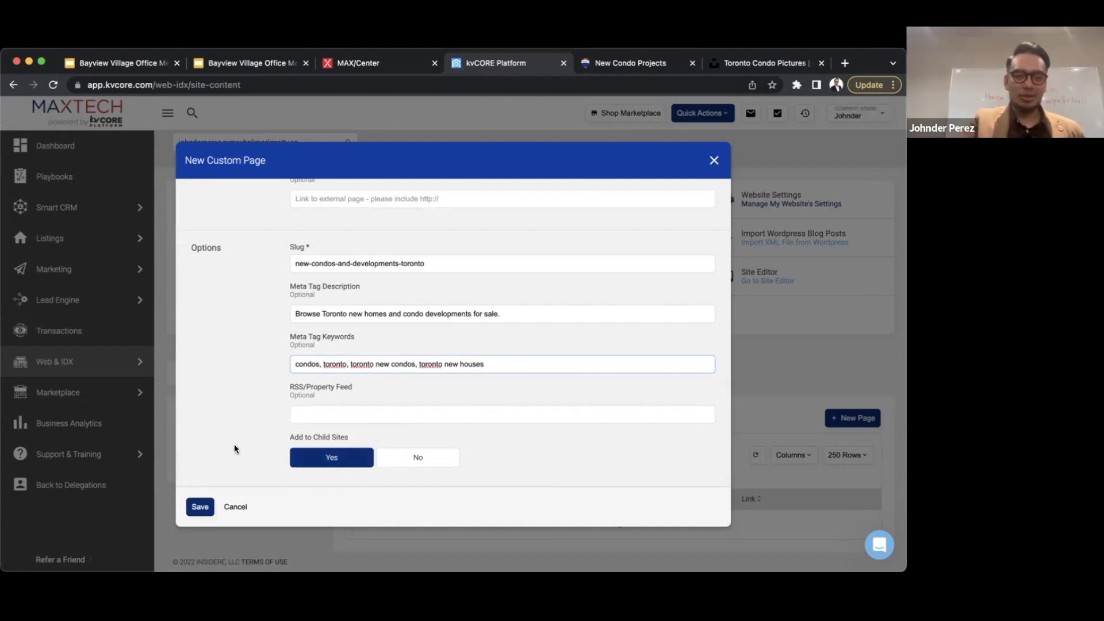
- Save the custom page, then load the agent website's home page by dropping index.php from its URL
click(206, 506)
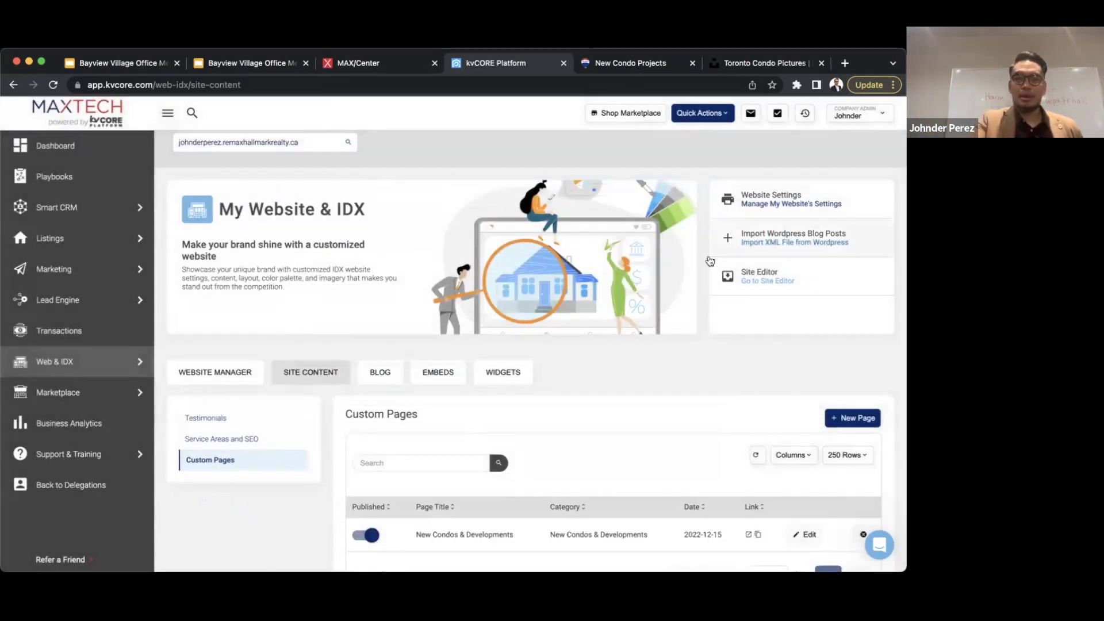
scroll(612, 284, down, 2)
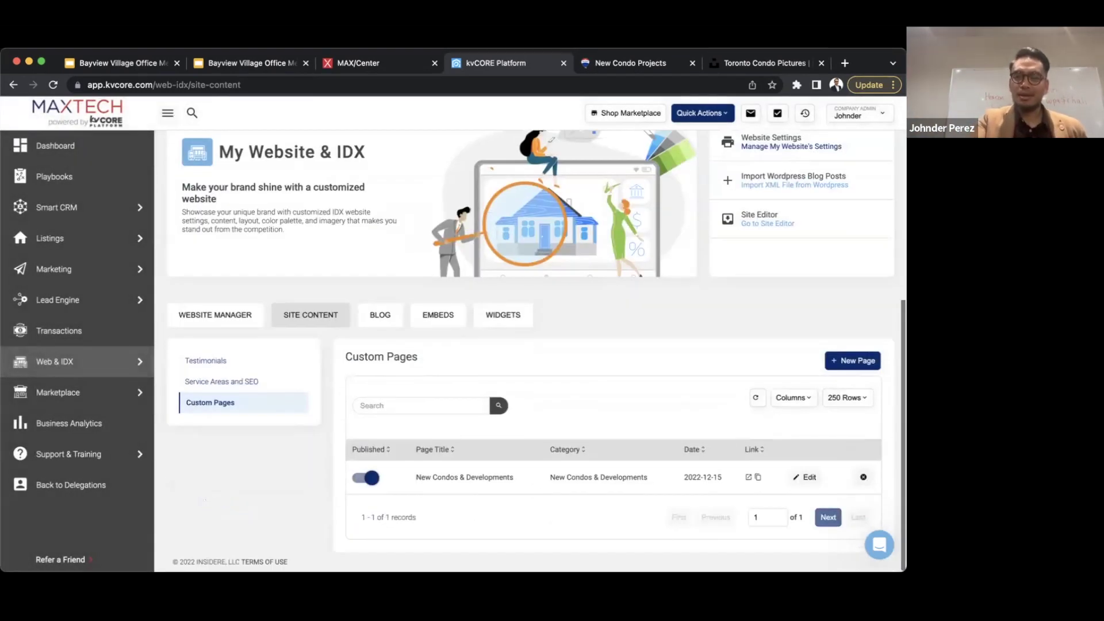
click(605, 69)
click(282, 83)
text(https://johnderperez.remaxhallmarkrealty.ca/index.php)
drag(275, 81, 401, 85)
key(BackSpace)
key(Return)
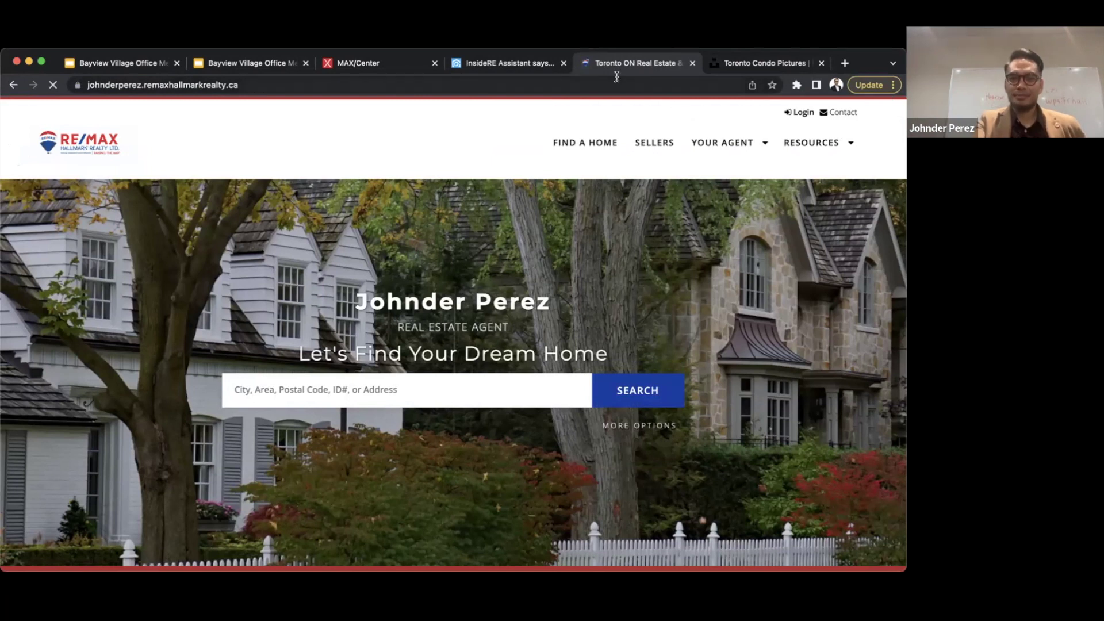
click(490, 64)
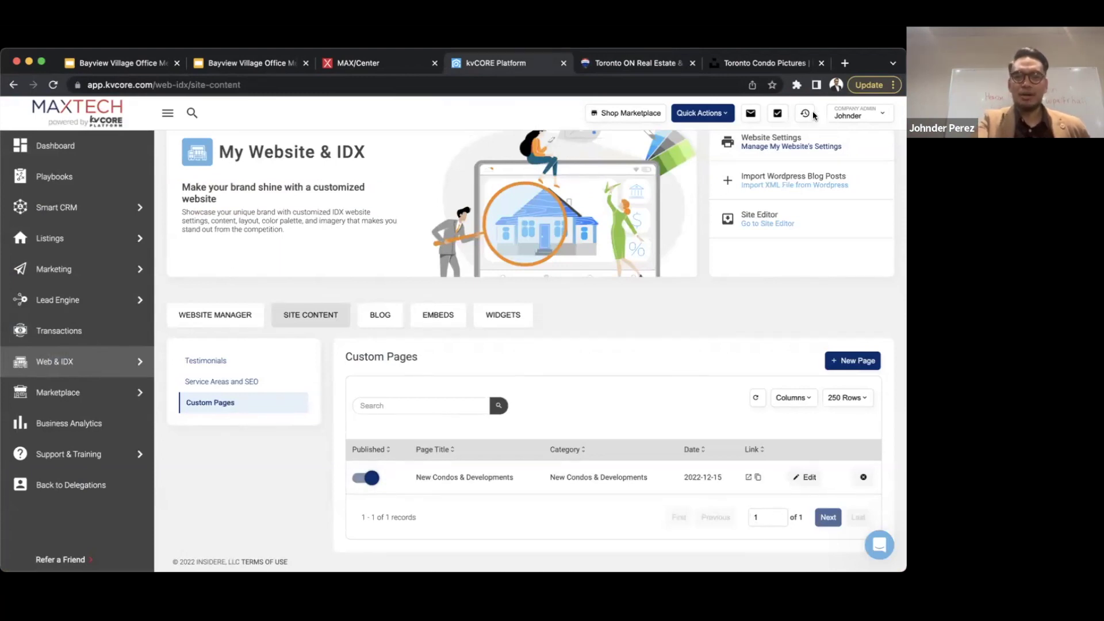
click(753, 66)
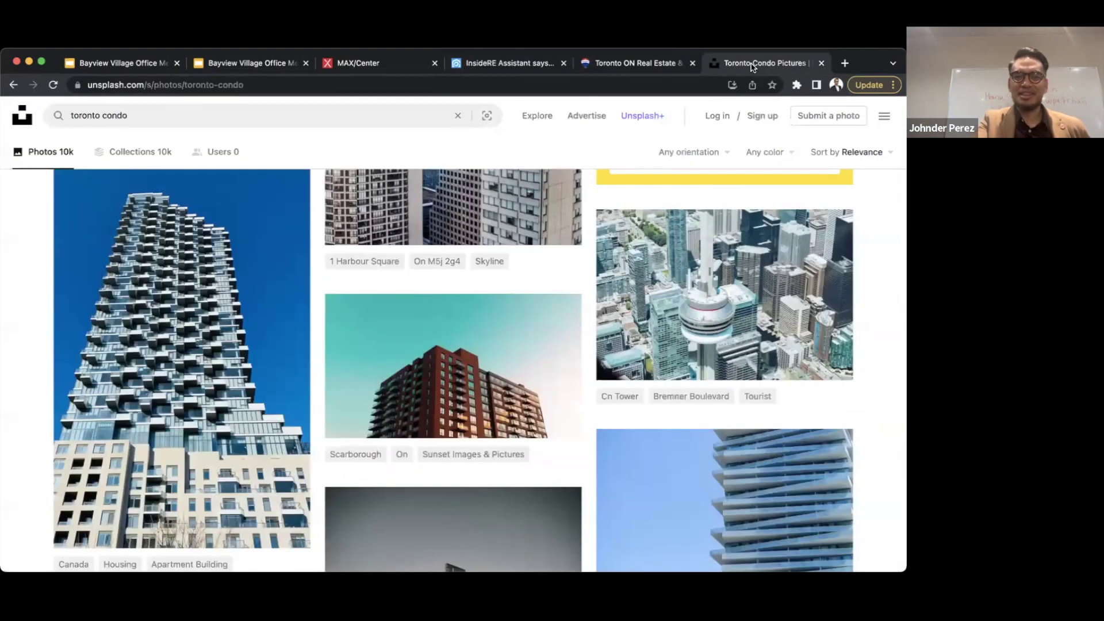
click(488, 63)
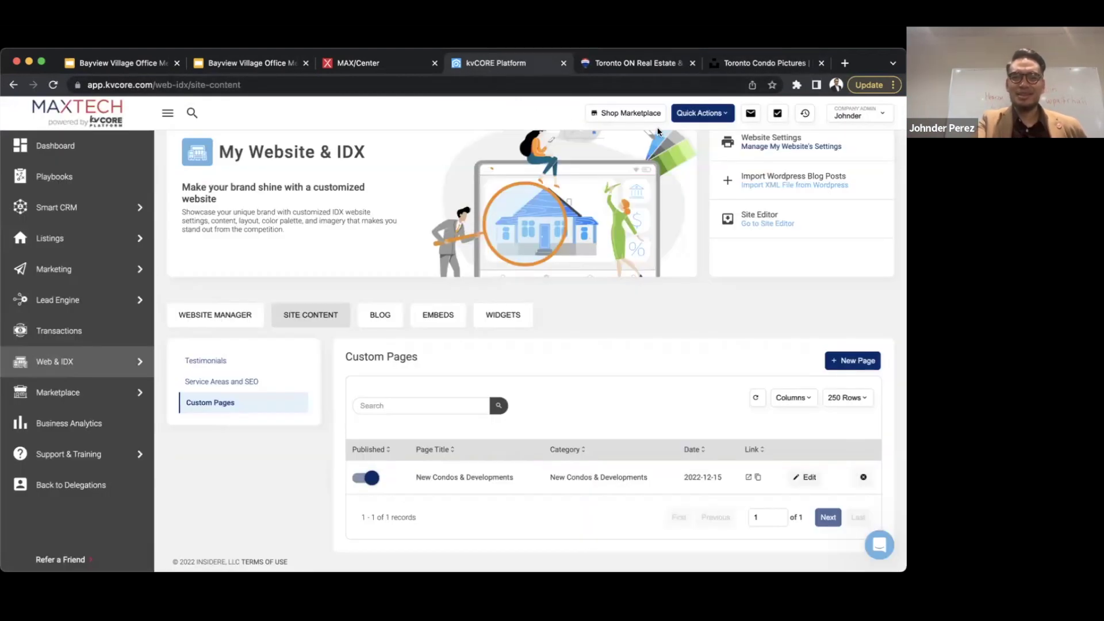
click(615, 64)
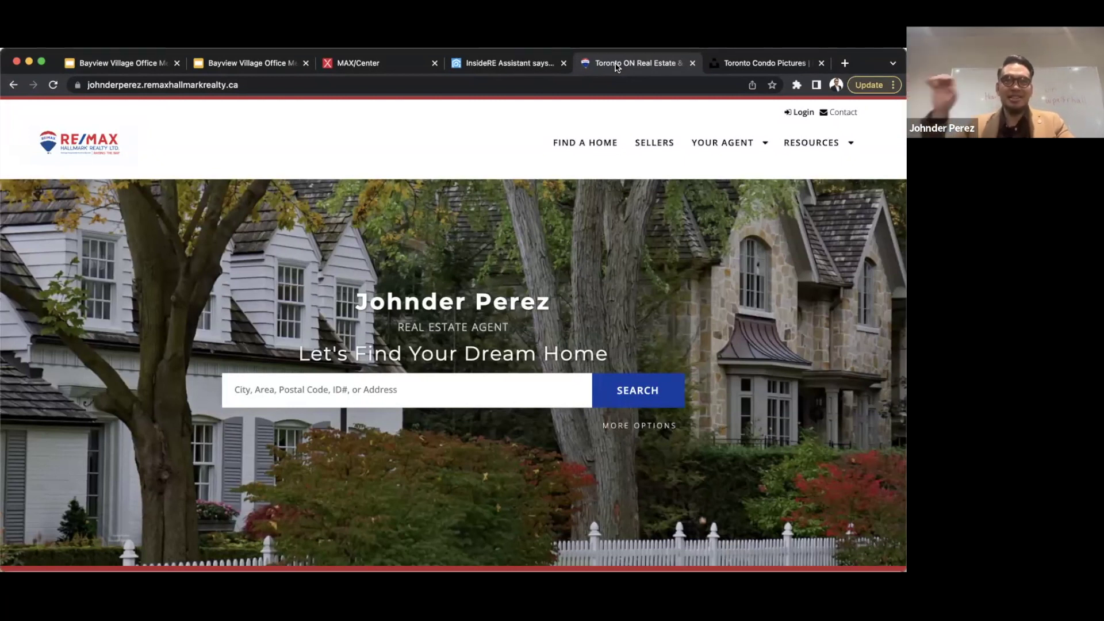
click(53, 173)
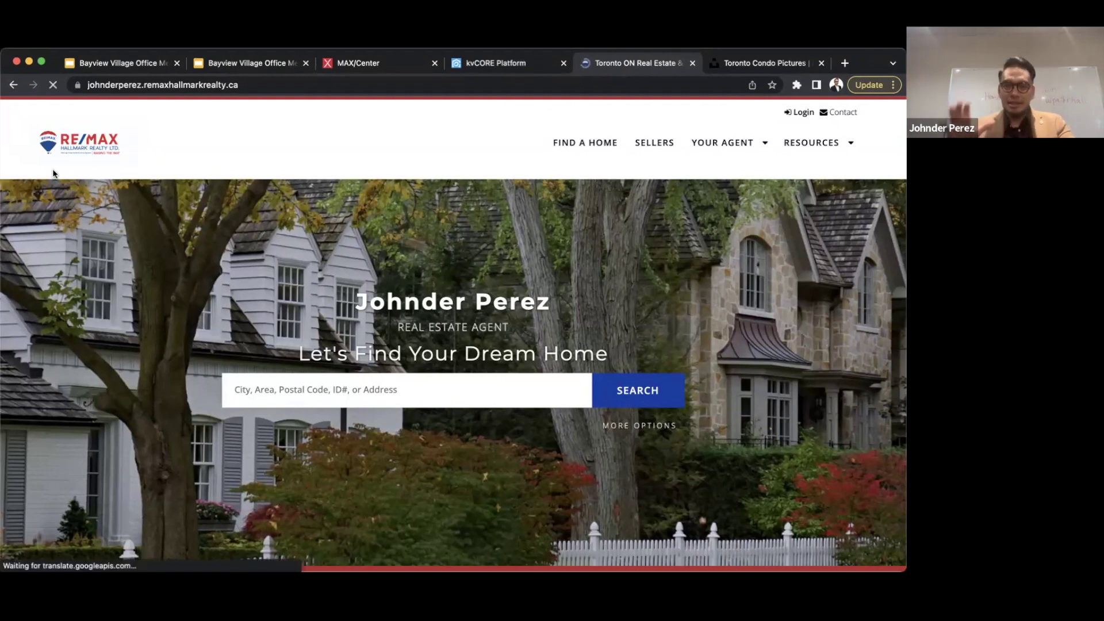
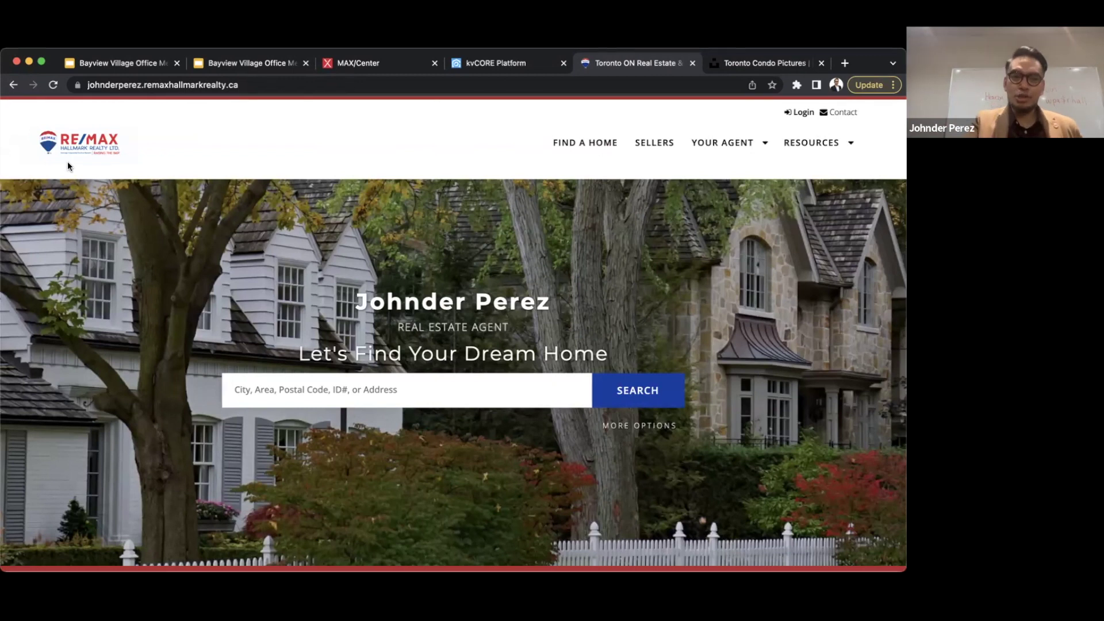
- Reload kvCORE and show the Custom Pages list with the New Condos & Developments page
click(498, 64)
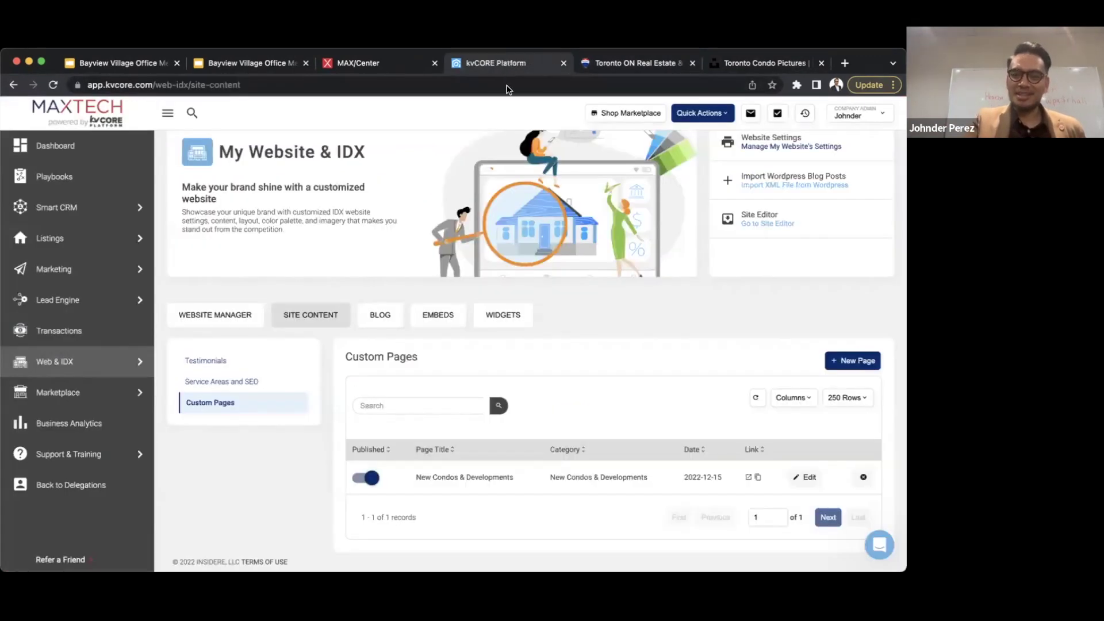
key(super+r)
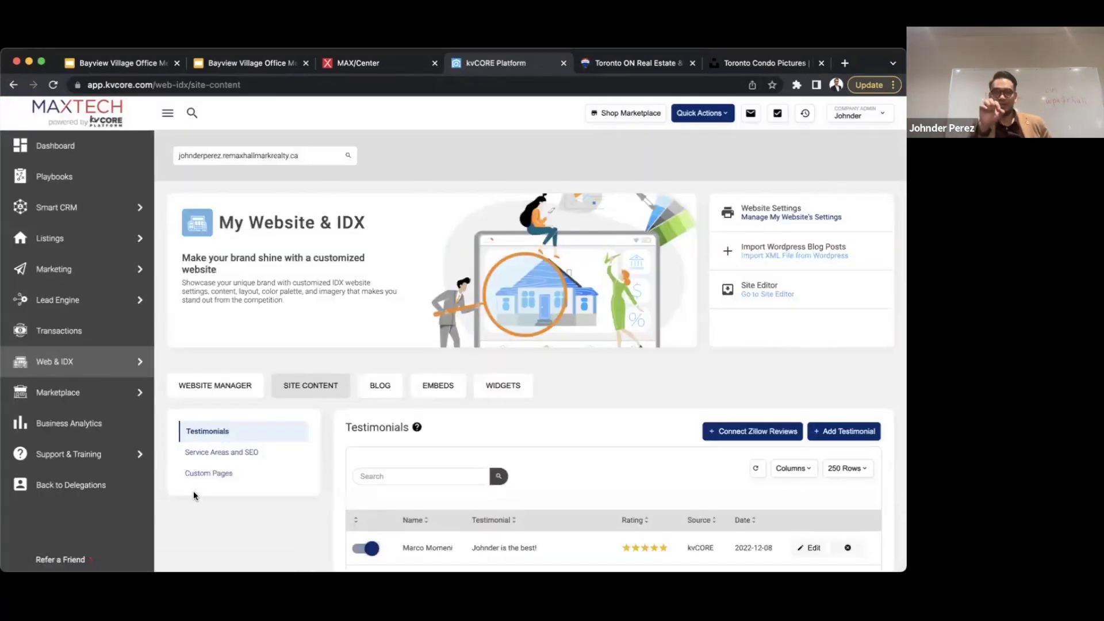
click(212, 474)
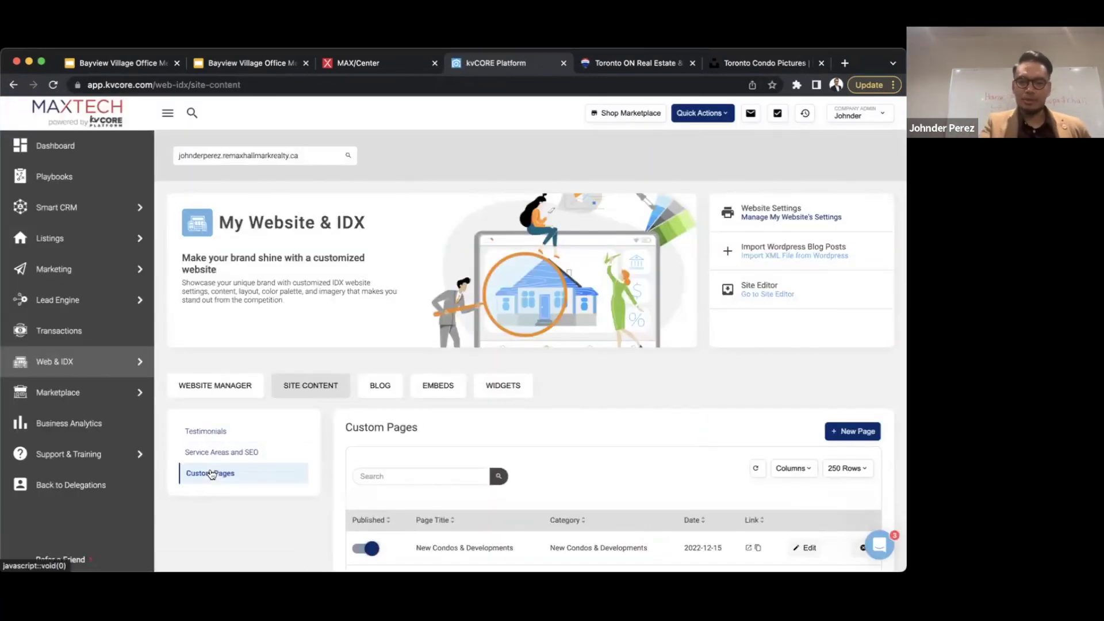
scroll(212, 474, down, 3)
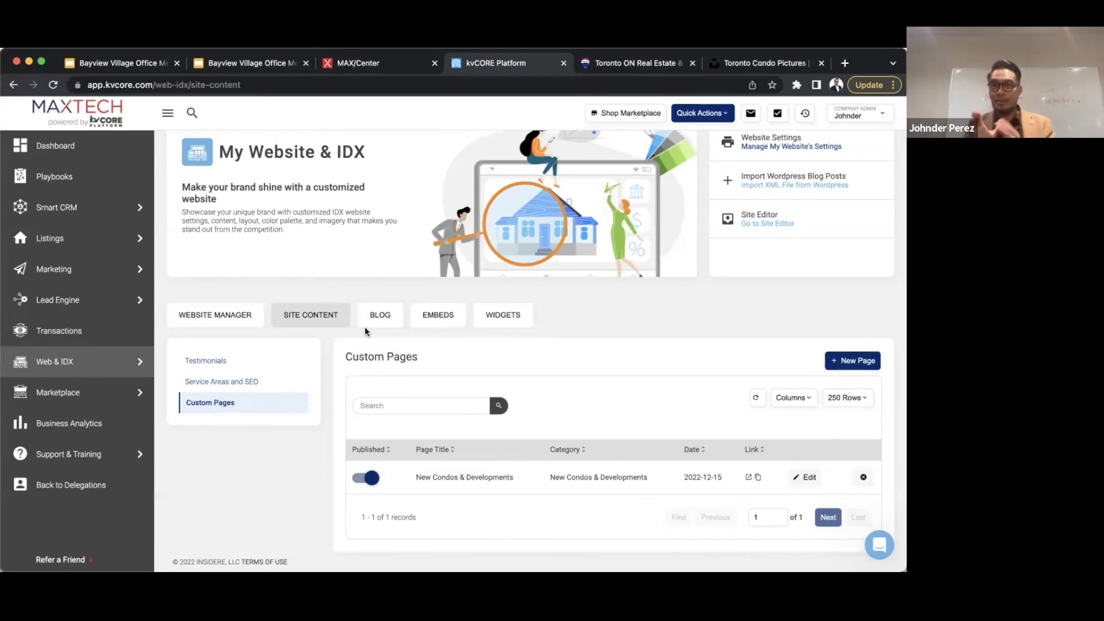
- Go from Website Manager to the website's Custom Navigation settings, where New Condos is listed
click(190, 316)
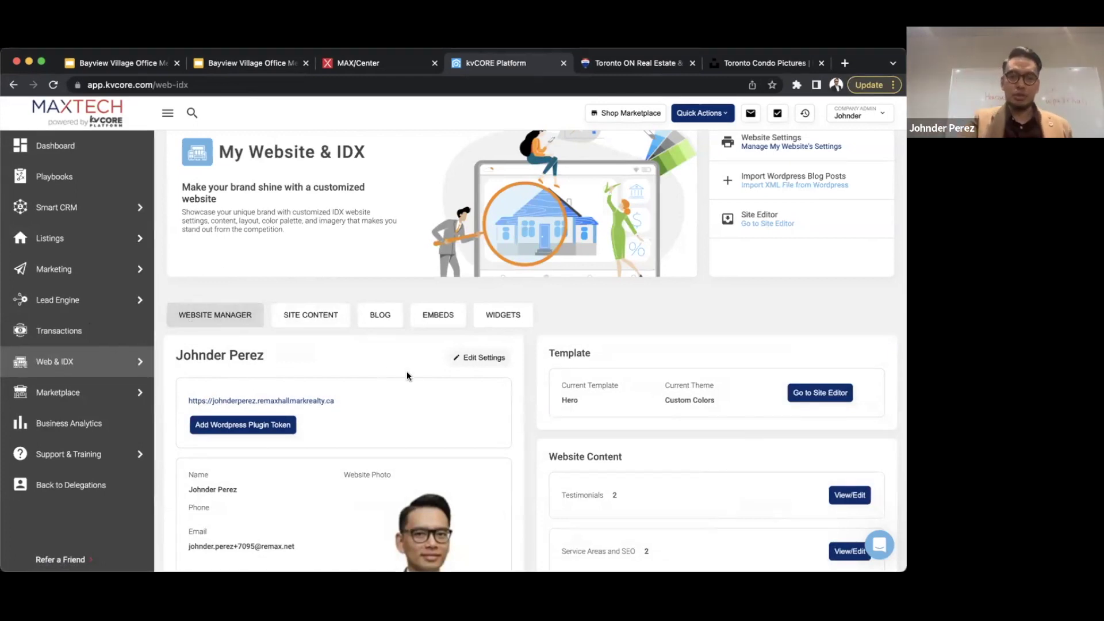
click(480, 357)
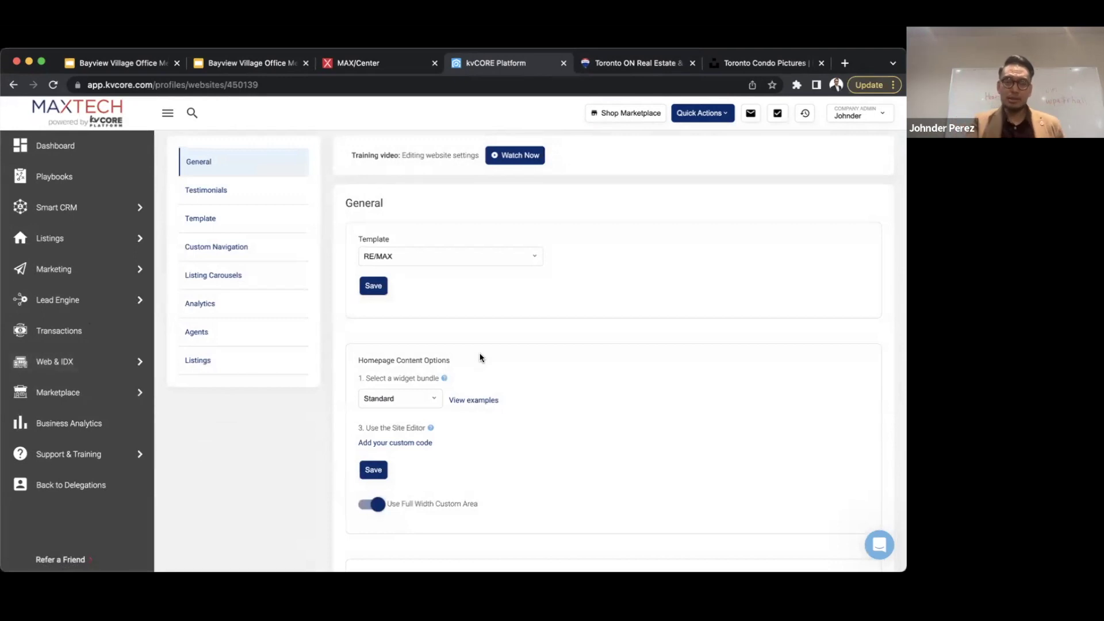
click(218, 247)
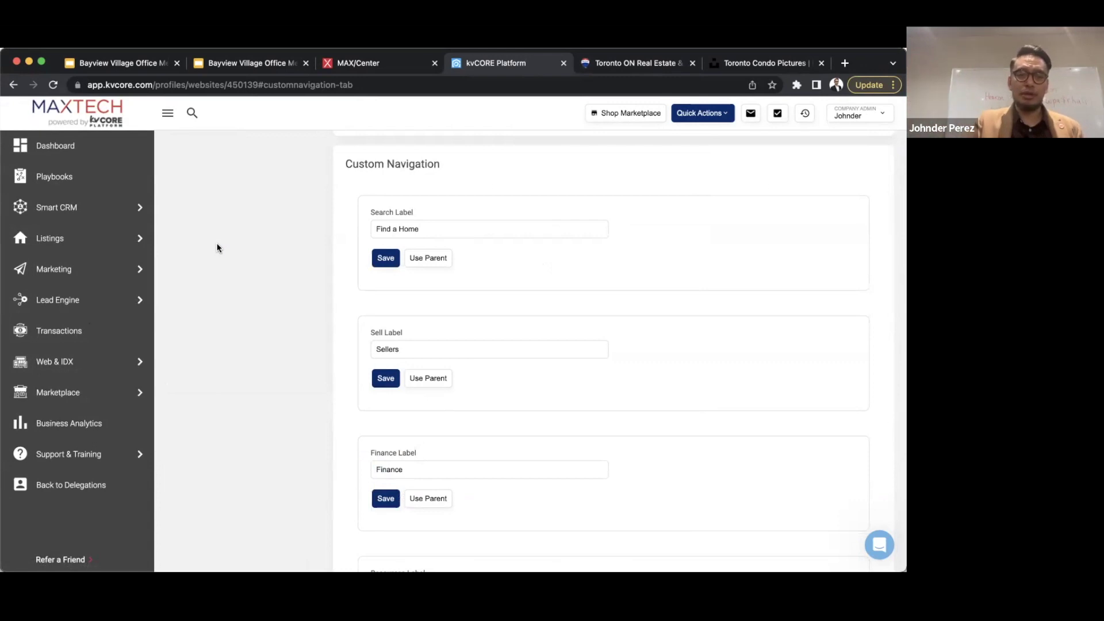
scroll(355, 303, down, 10)
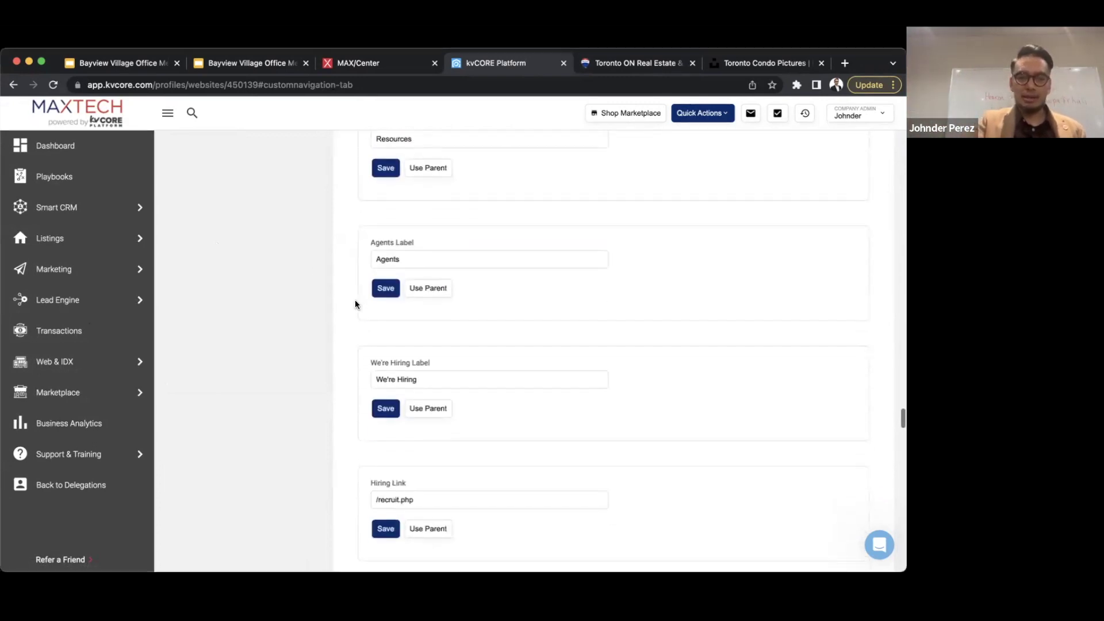
scroll(355, 303, down, 4)
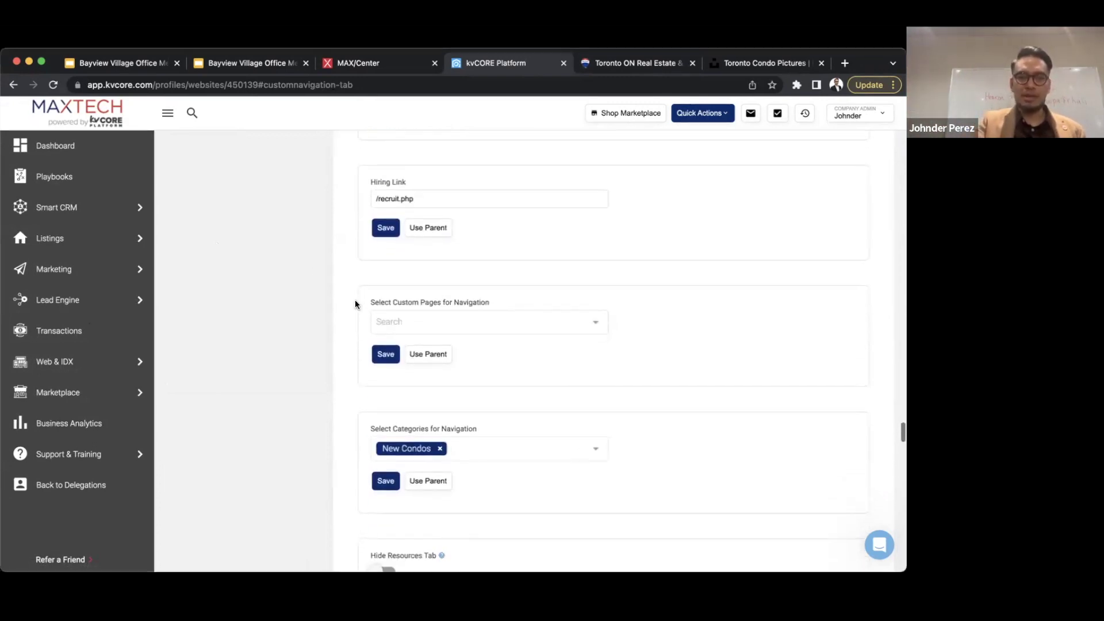
- Add New Condos & Developments to Custom Pages for Navigation and save
click(449, 320)
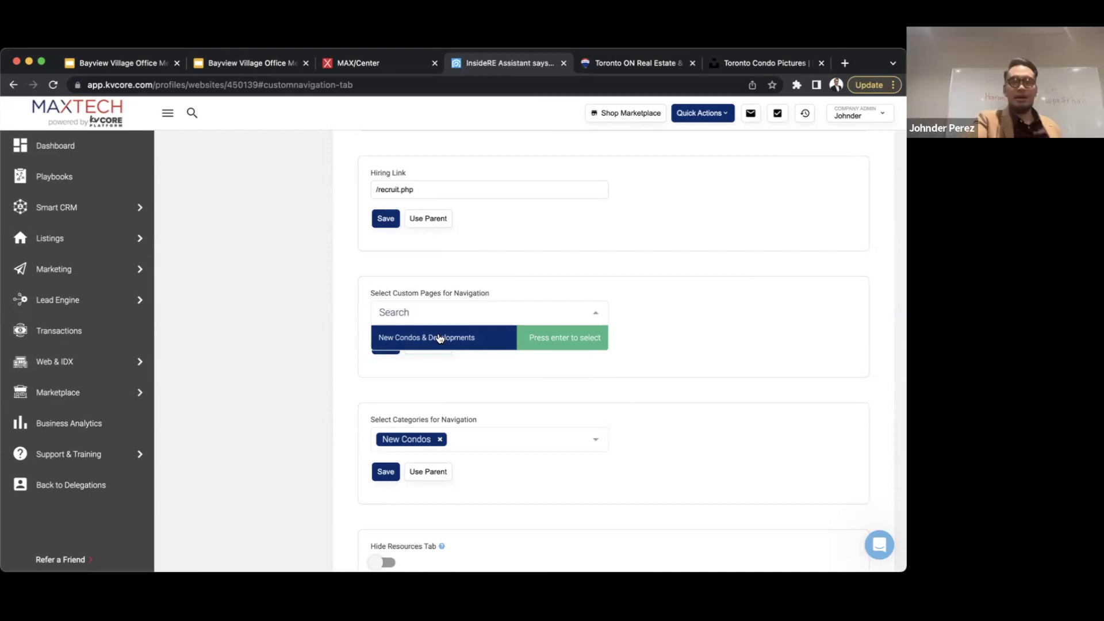
click(475, 336)
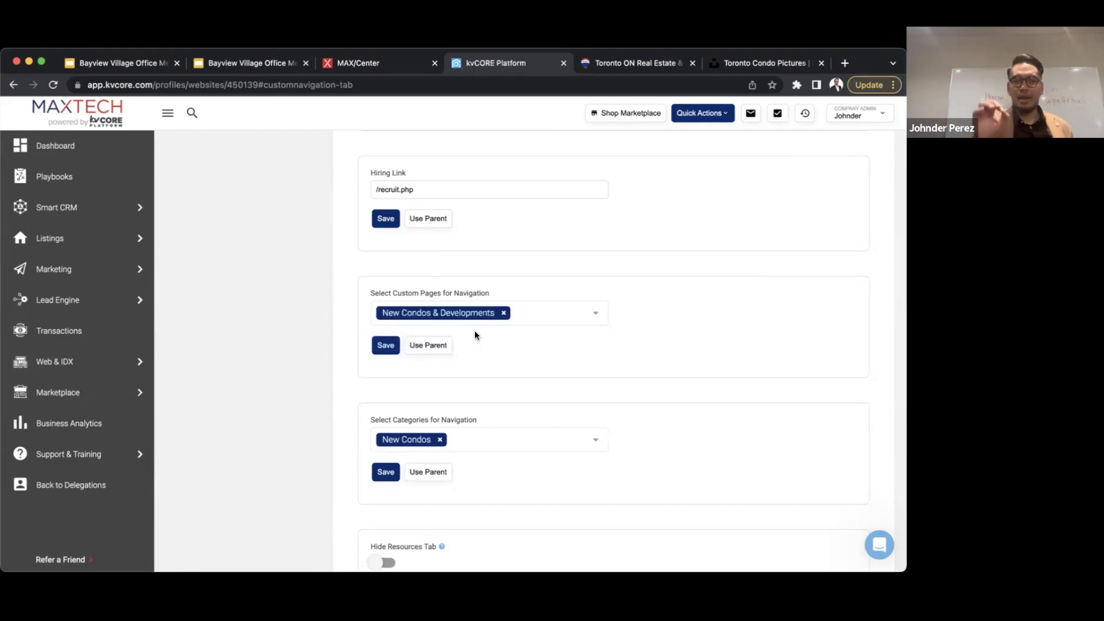
click(386, 346)
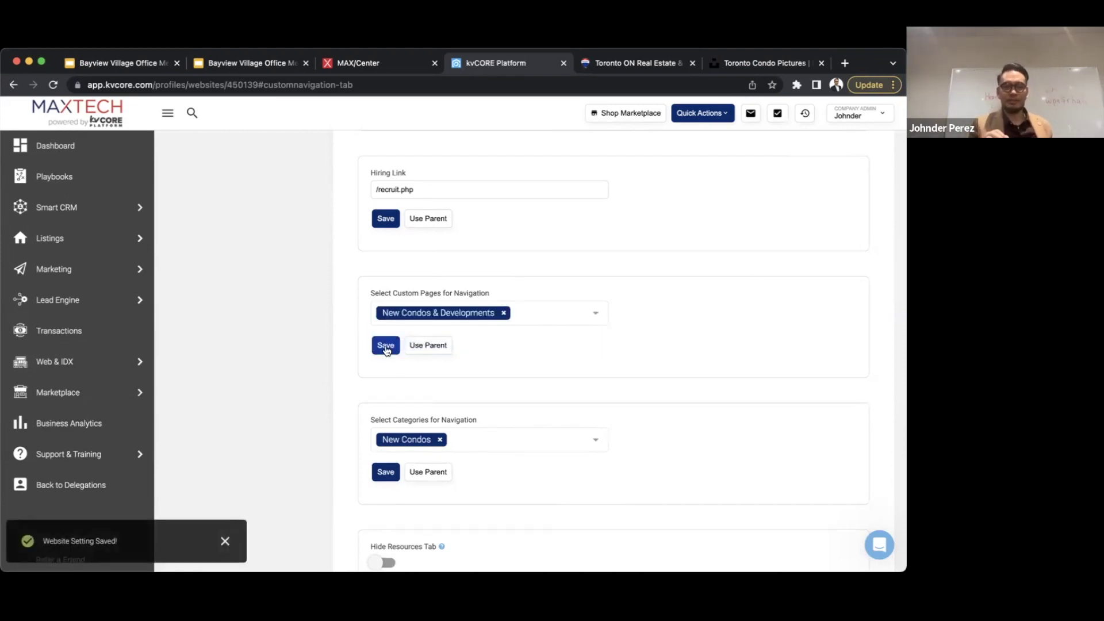
- Replace the New Condos navigation category with New Condos & Developments and save
scroll(440, 397, down, 1)
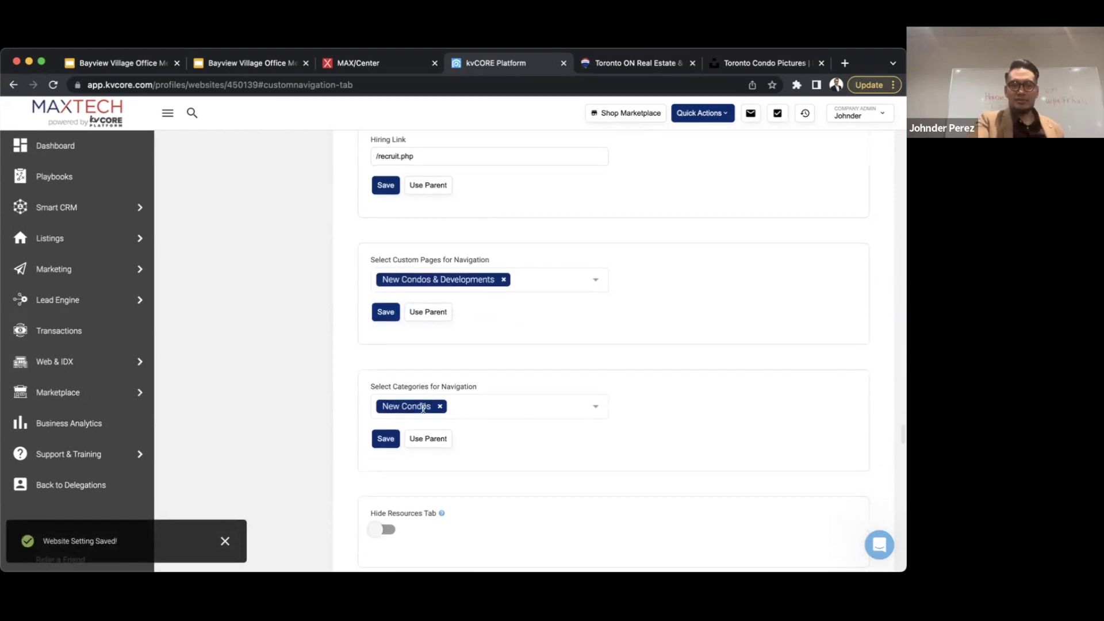
click(441, 408)
click(450, 406)
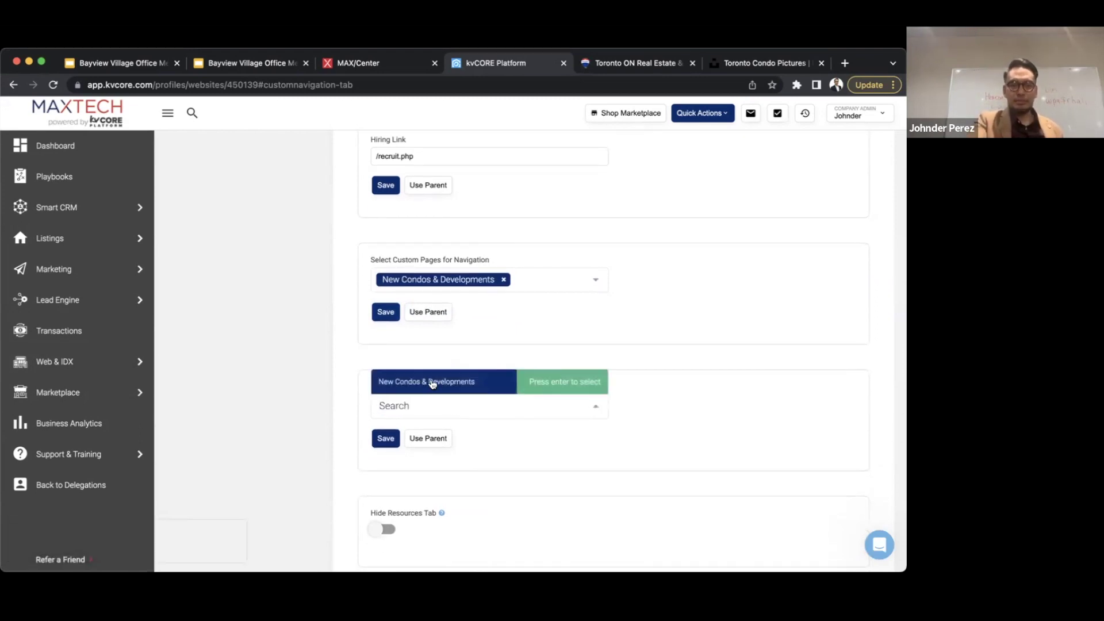
click(432, 383)
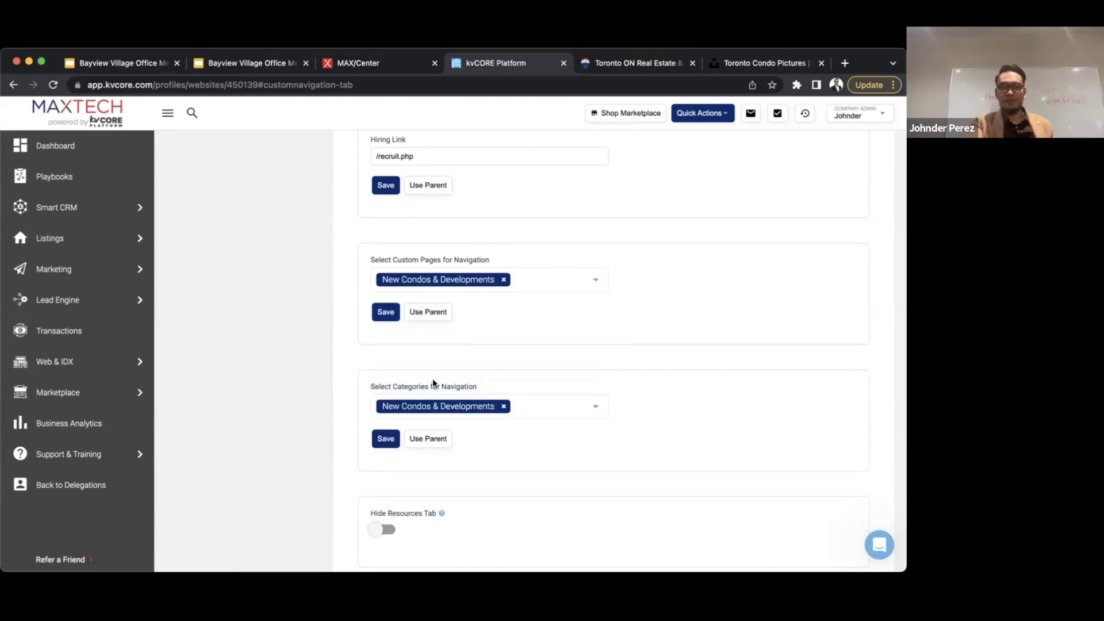
click(386, 440)
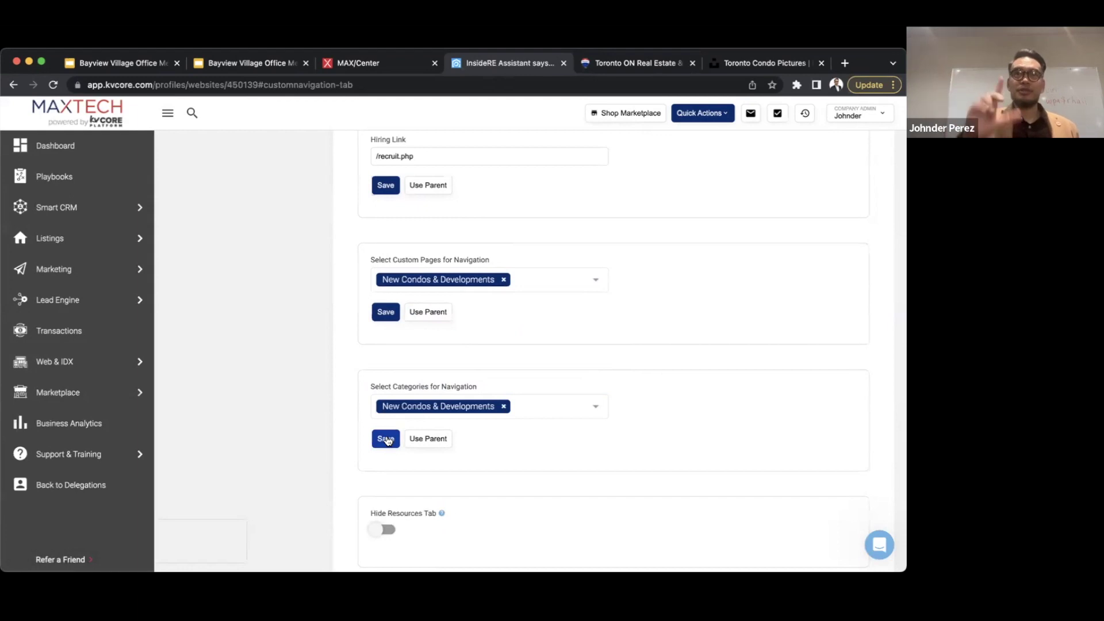
scroll(283, 336, up, 10)
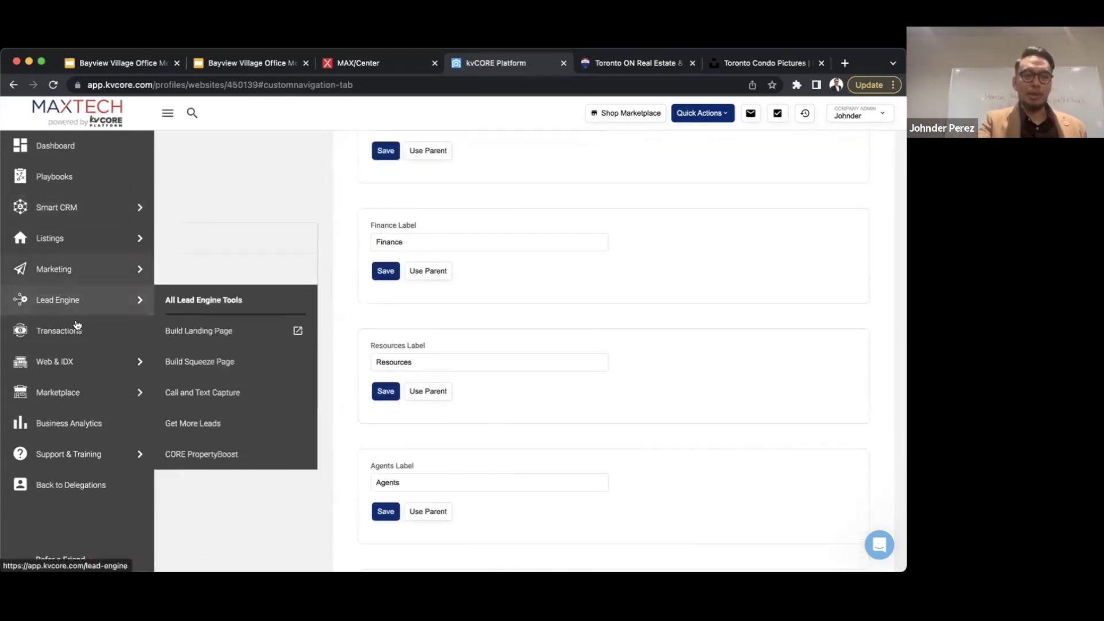
- Return via Web & IDX and the Site Content tab to the Custom Pages list
click(67, 366)
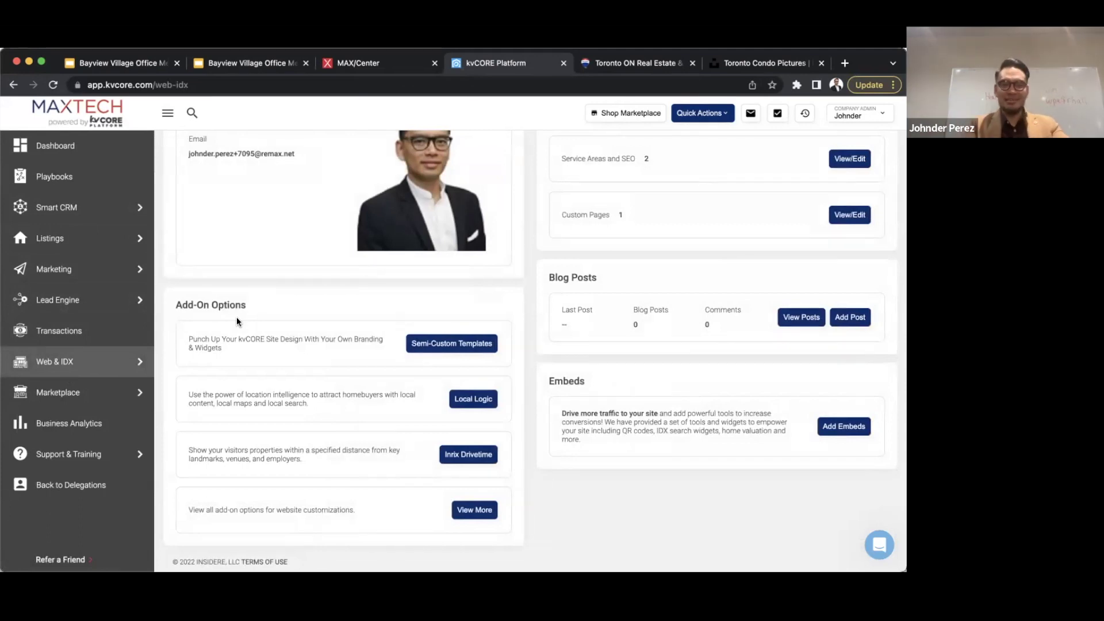
scroll(386, 348, up, 8)
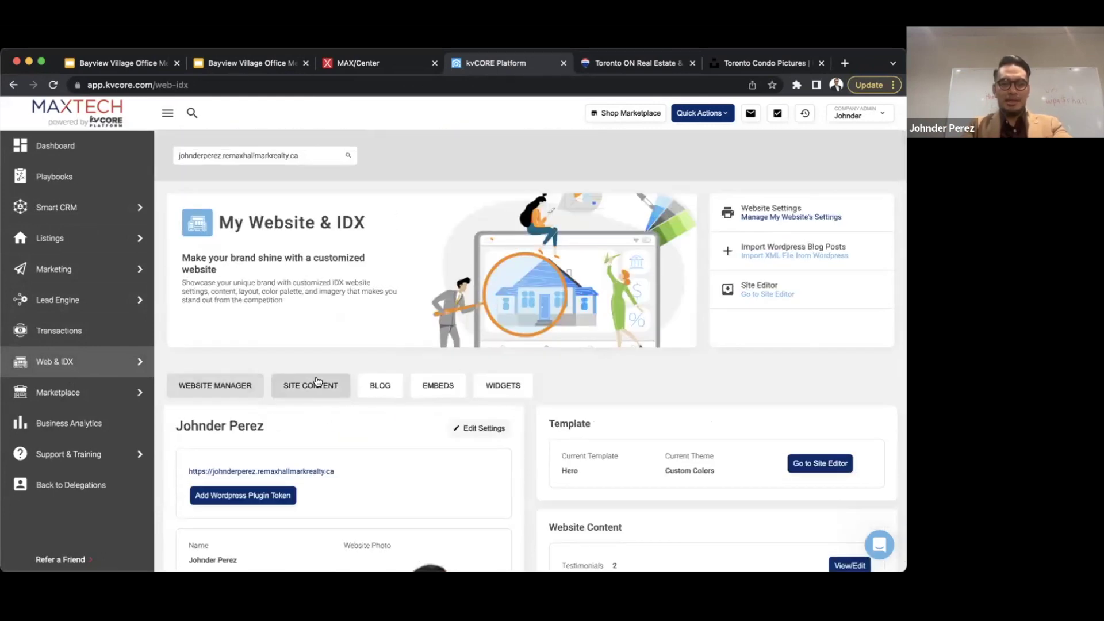
click(316, 382)
scroll(316, 382, down, 2)
click(245, 369)
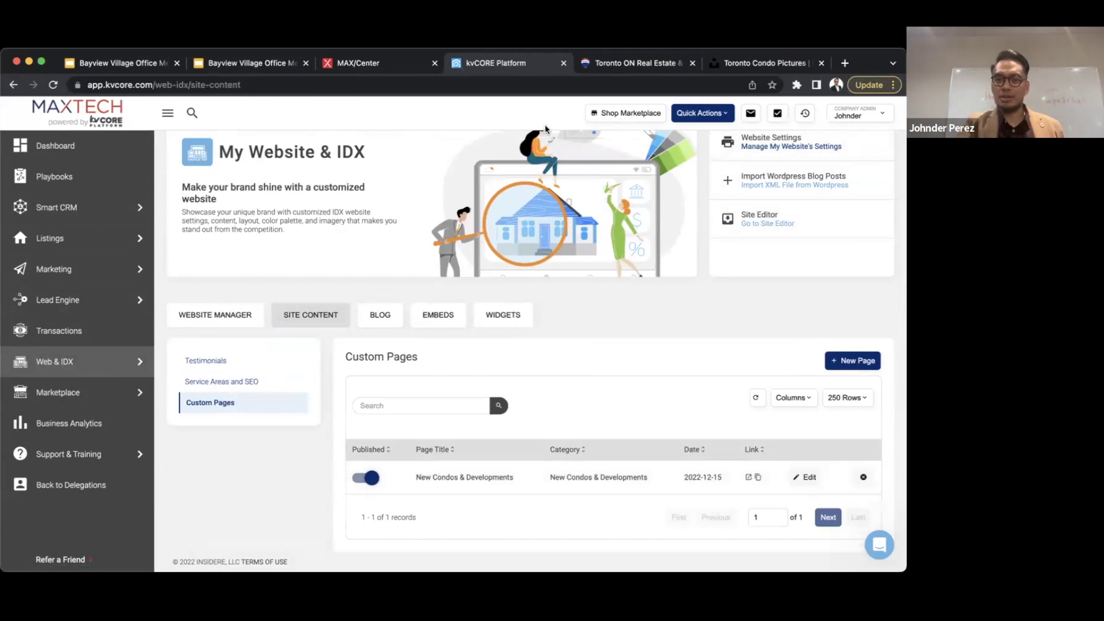
- Create a new custom page titled '699 Sheppard' in the New Condos & Developments category
click(874, 365)
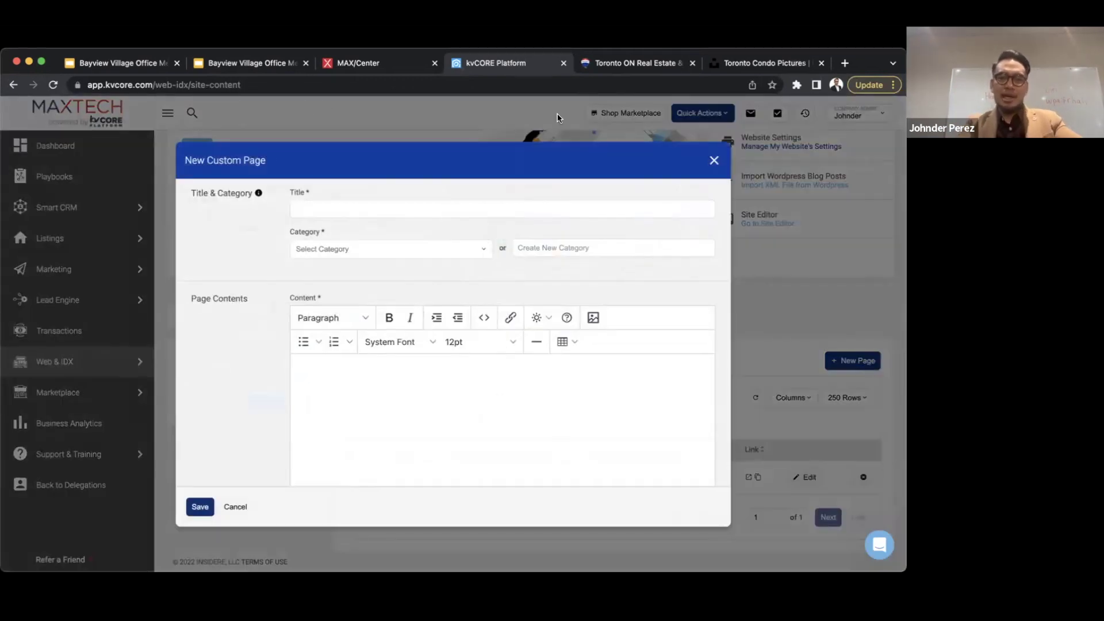
click(446, 208)
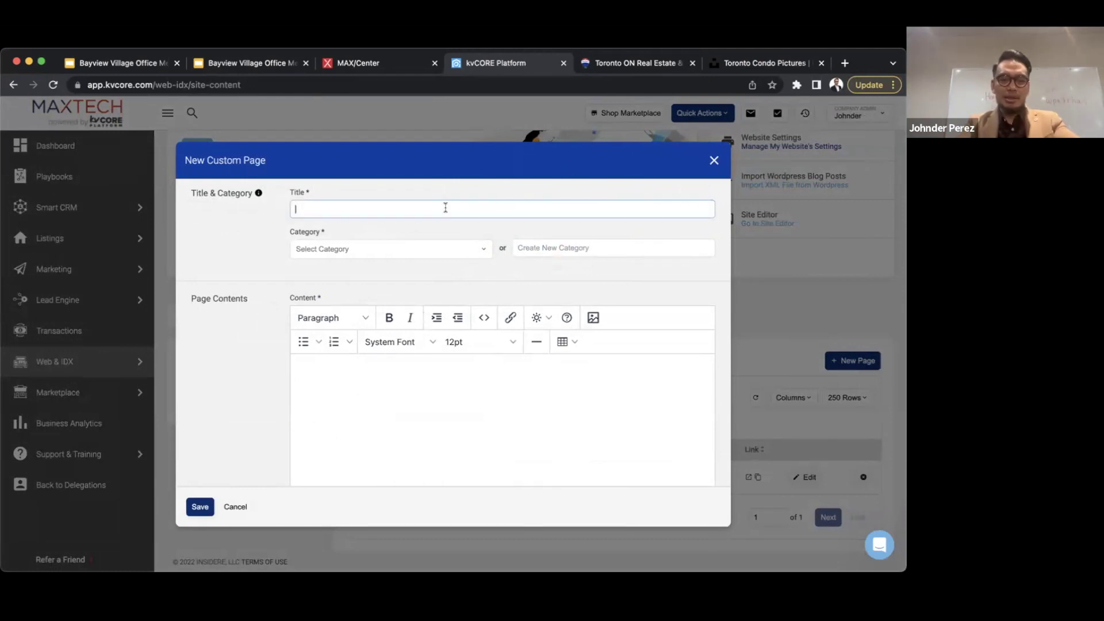
text(699 Sheppard)
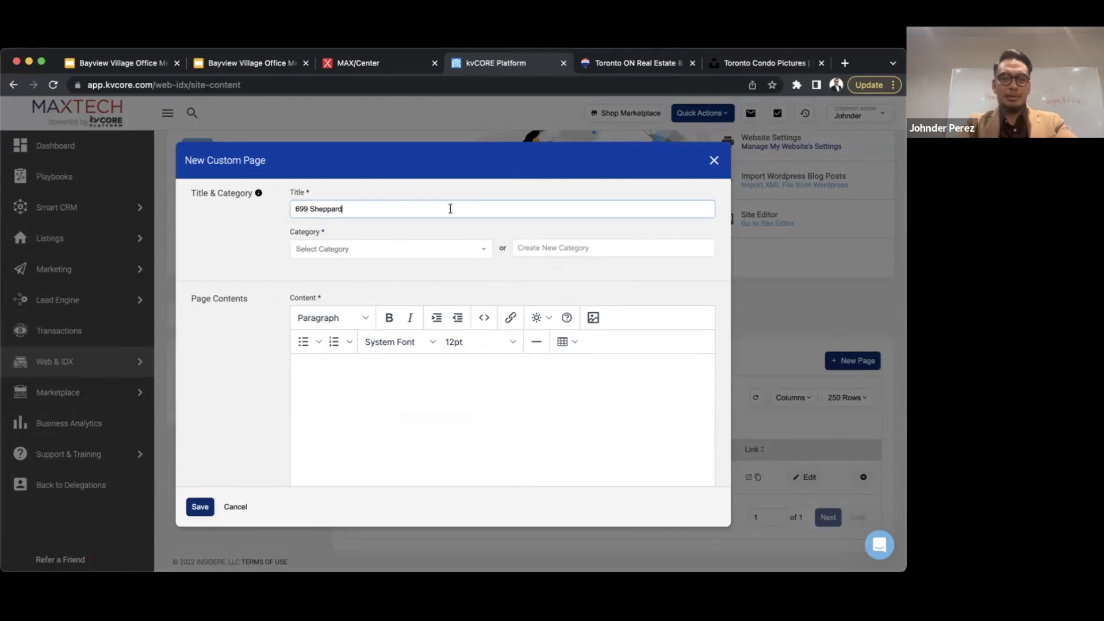
click(452, 251)
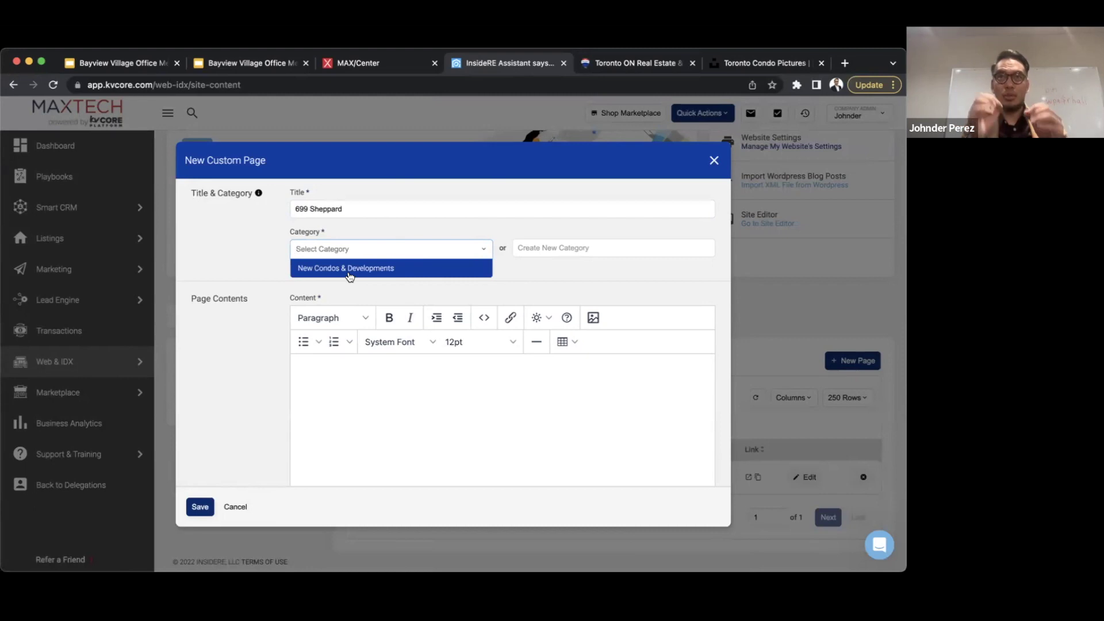
click(337, 272)
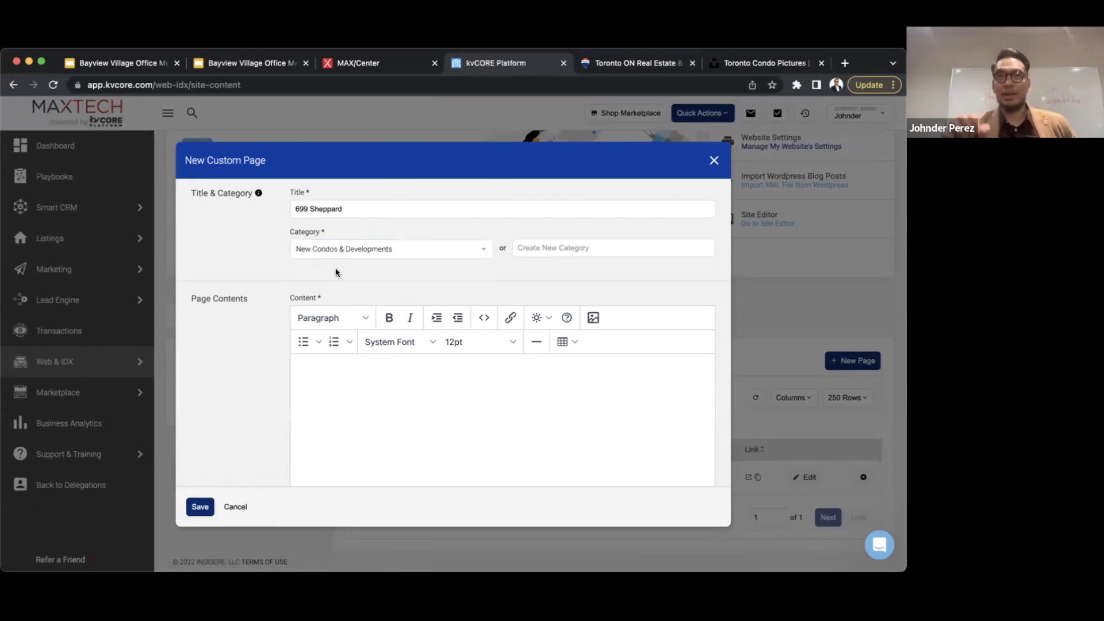
- Begin the page content with a paragraph about the 699 Condos next to the office
click(342, 365)
text(Th)
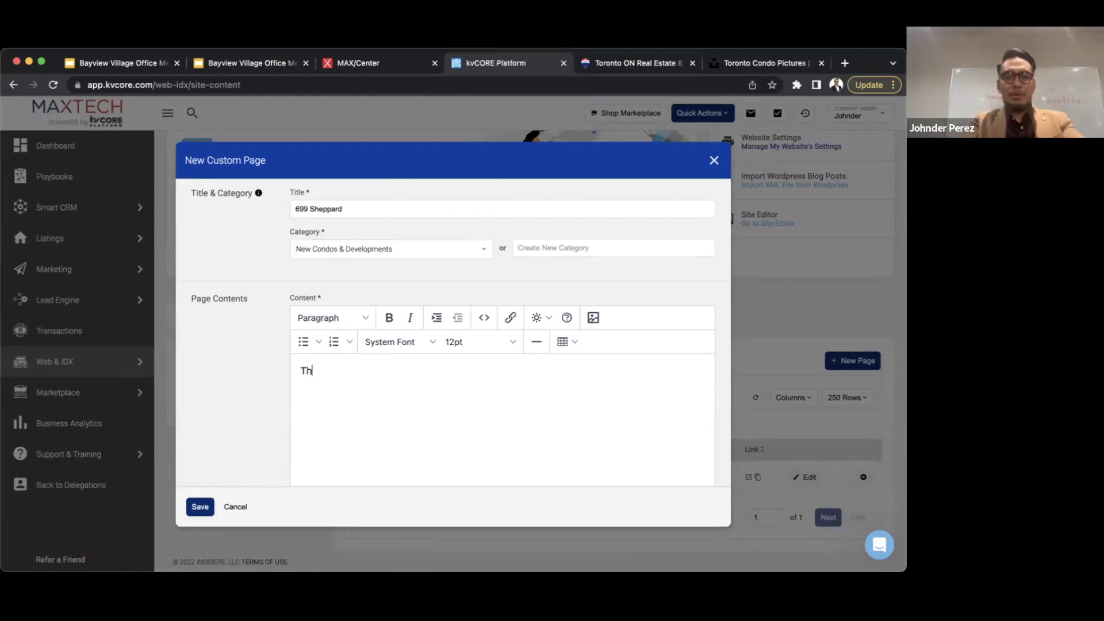
text(is page is dedicated )
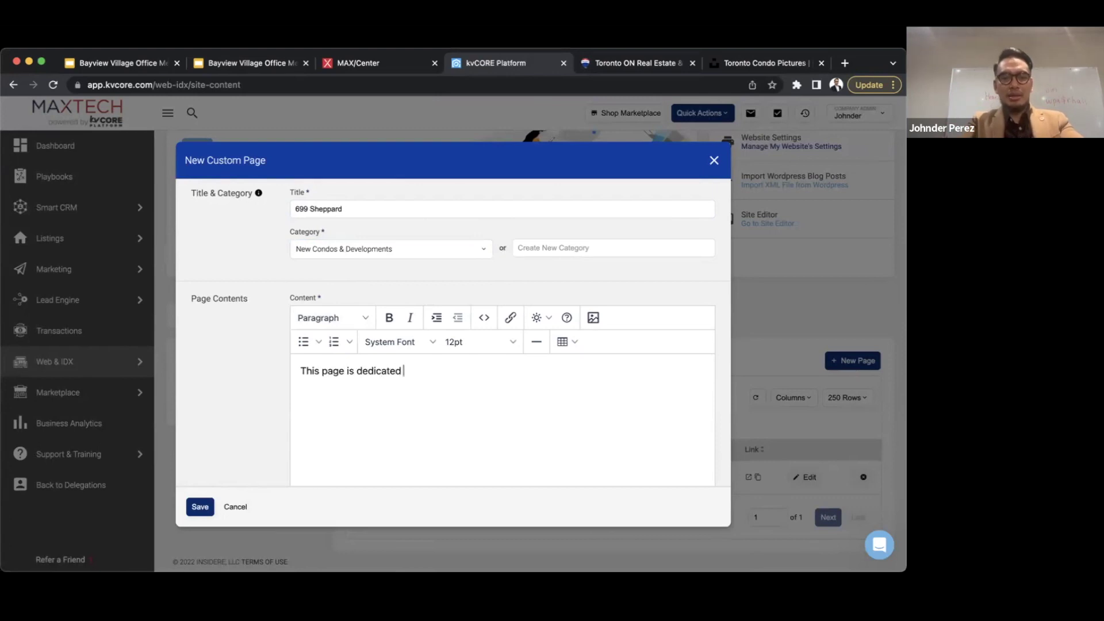
text(to the 690)
key(BackSpace)
text(9 )
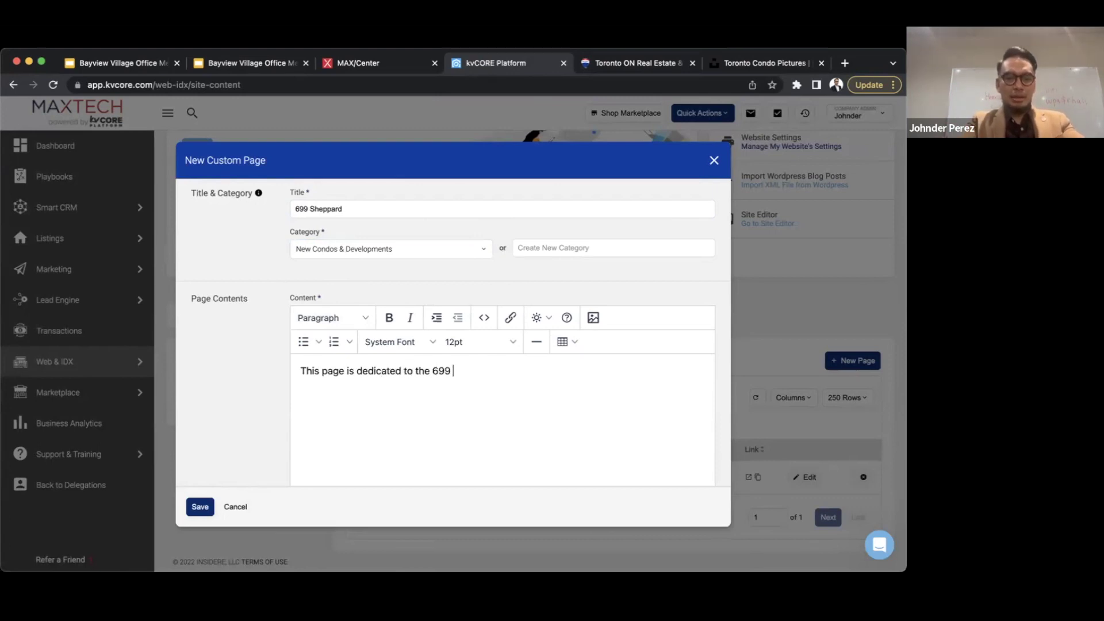
text(Condos right next)
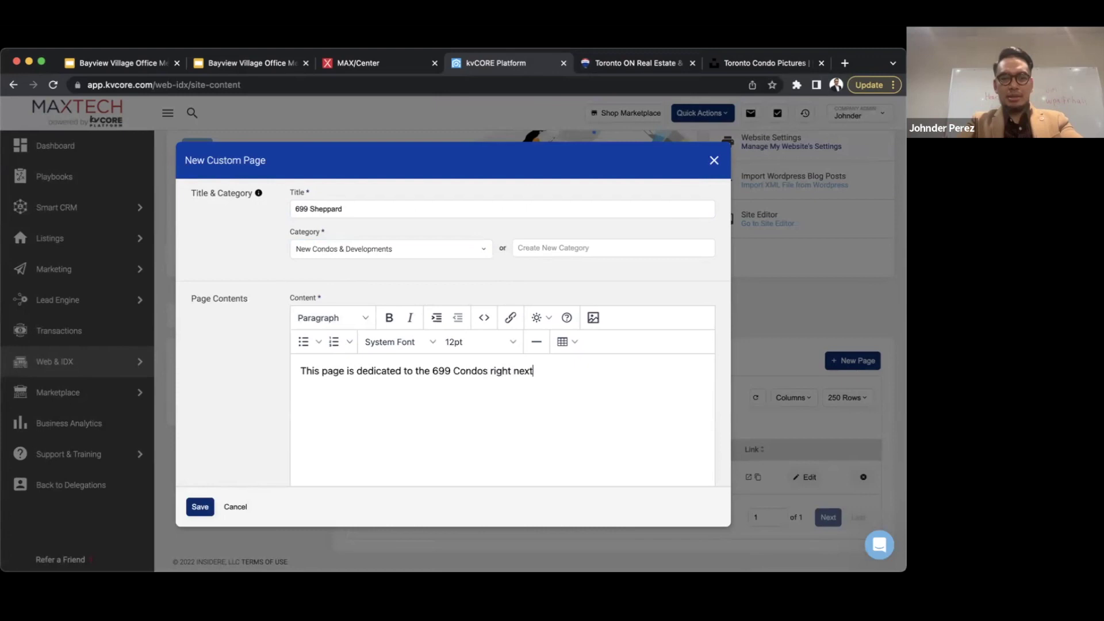
text( to my office which wi)
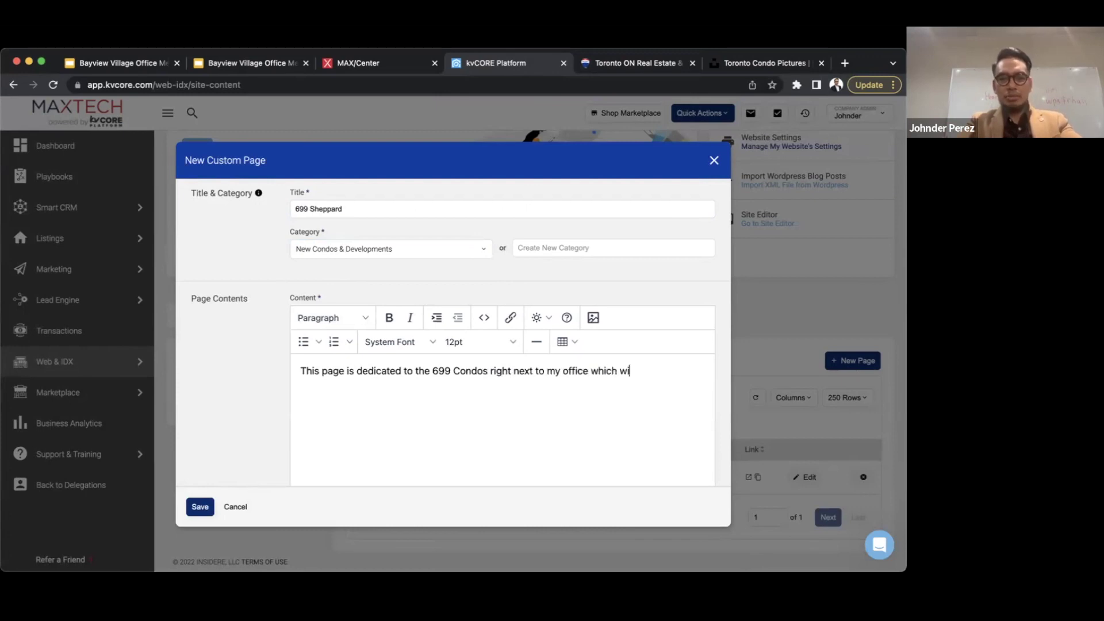
text(ll be blocking m)
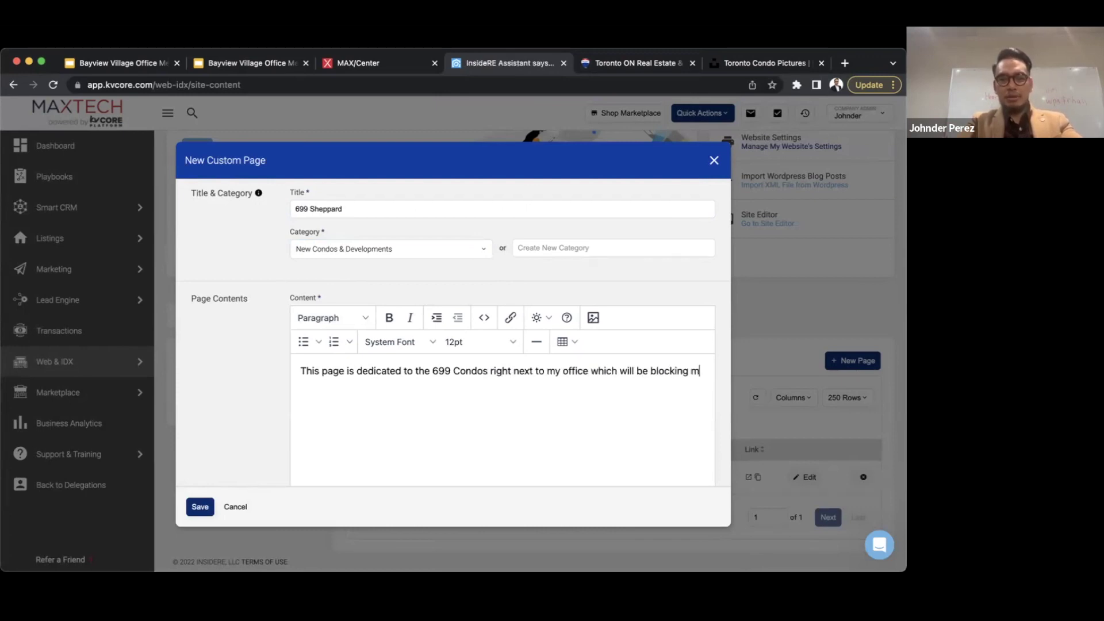
text(y view so Marco wi)
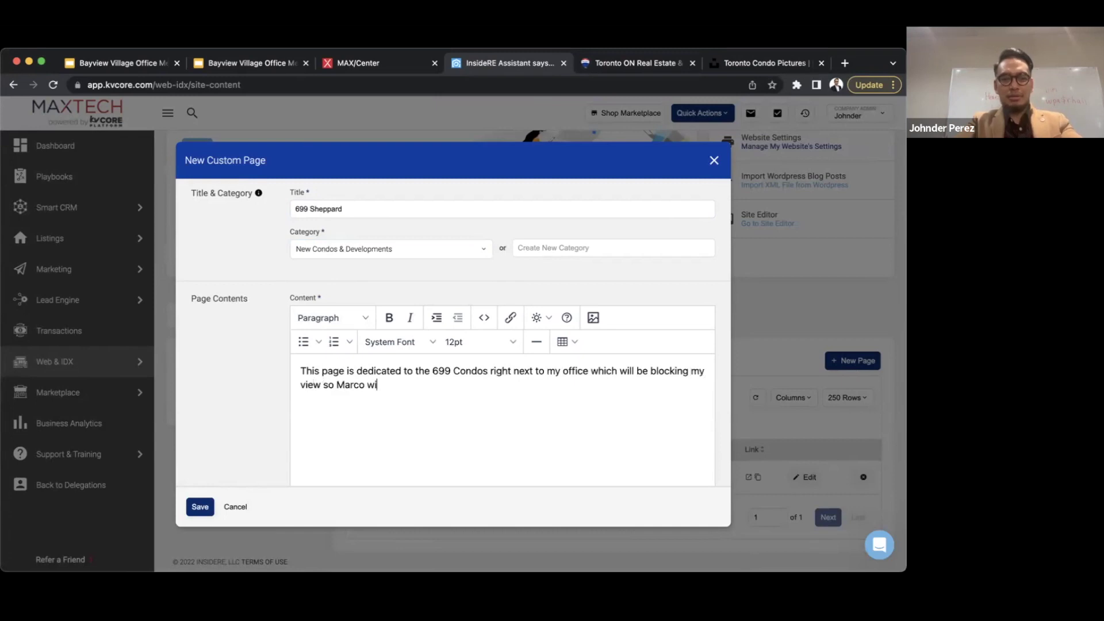
text(ll be trading office)
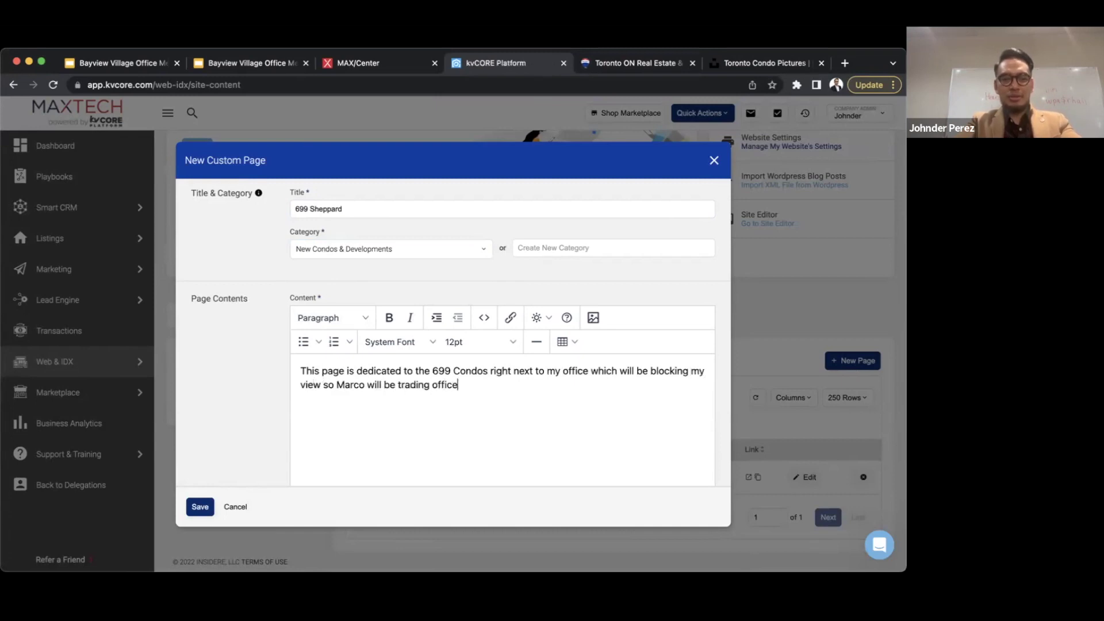
text(s with me when that hap)
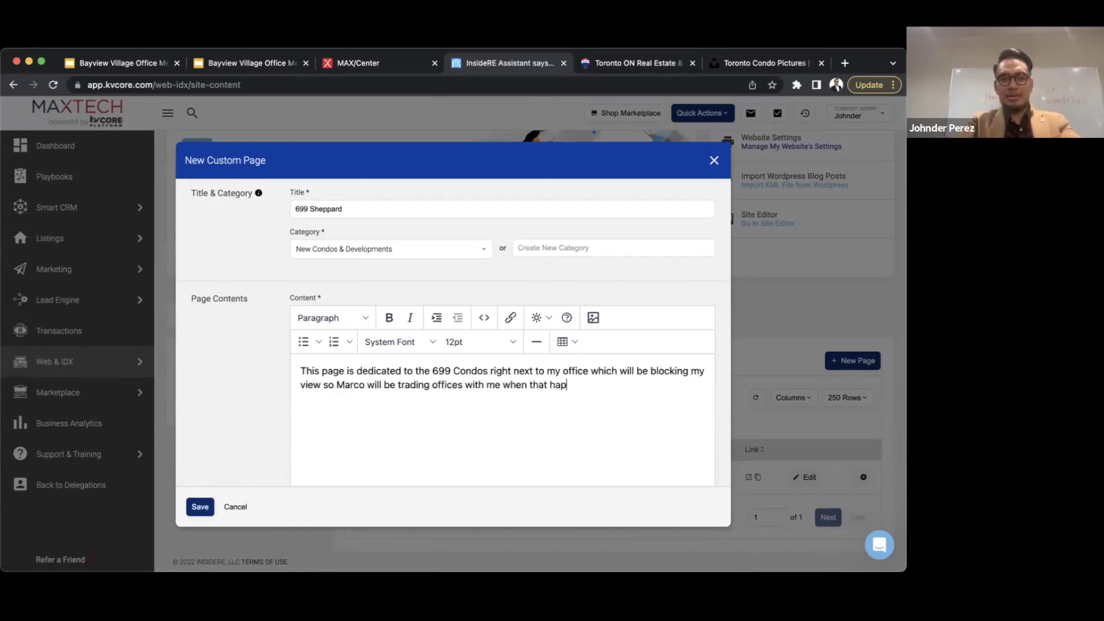
text(pens in two years.)
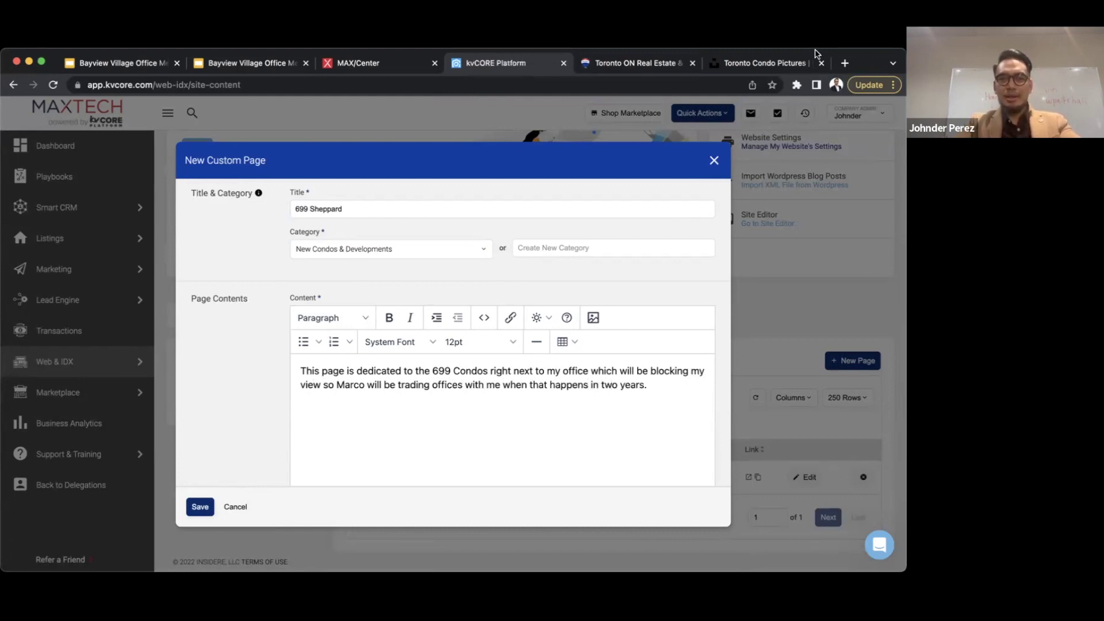
- Search Google Images for 699 Sheppard and browse the building renderings
click(844, 63)
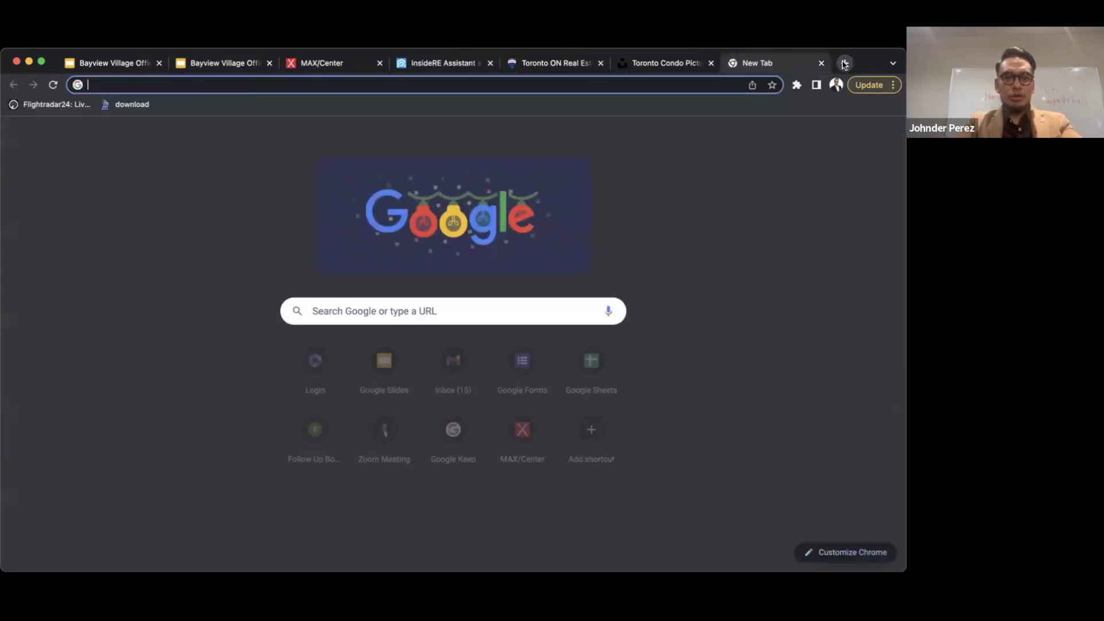
text(699 sheppard)
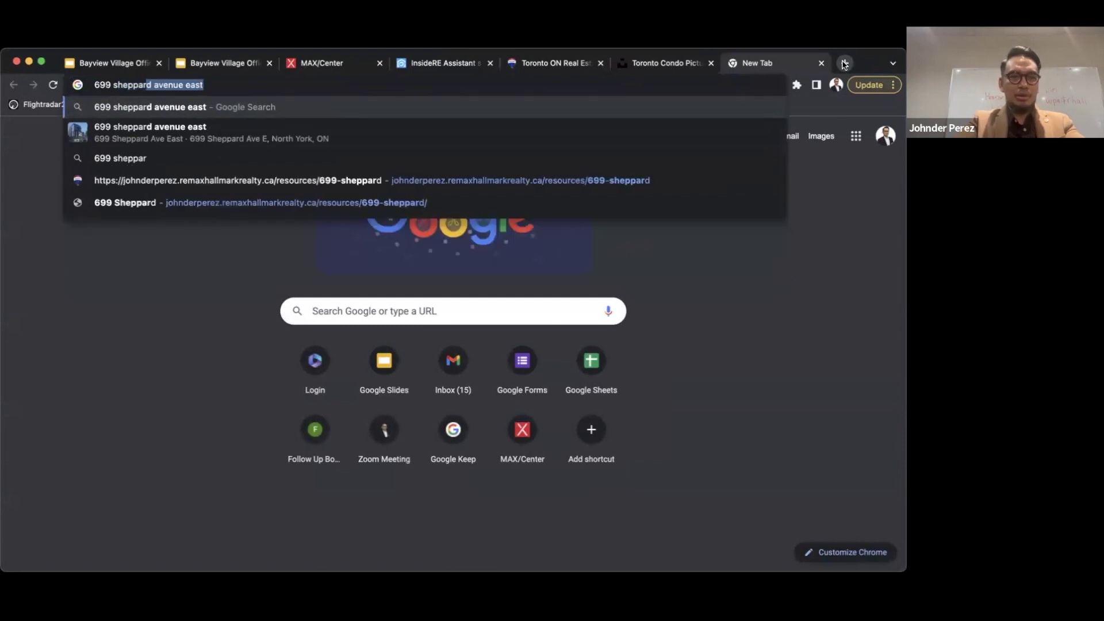
key(Return)
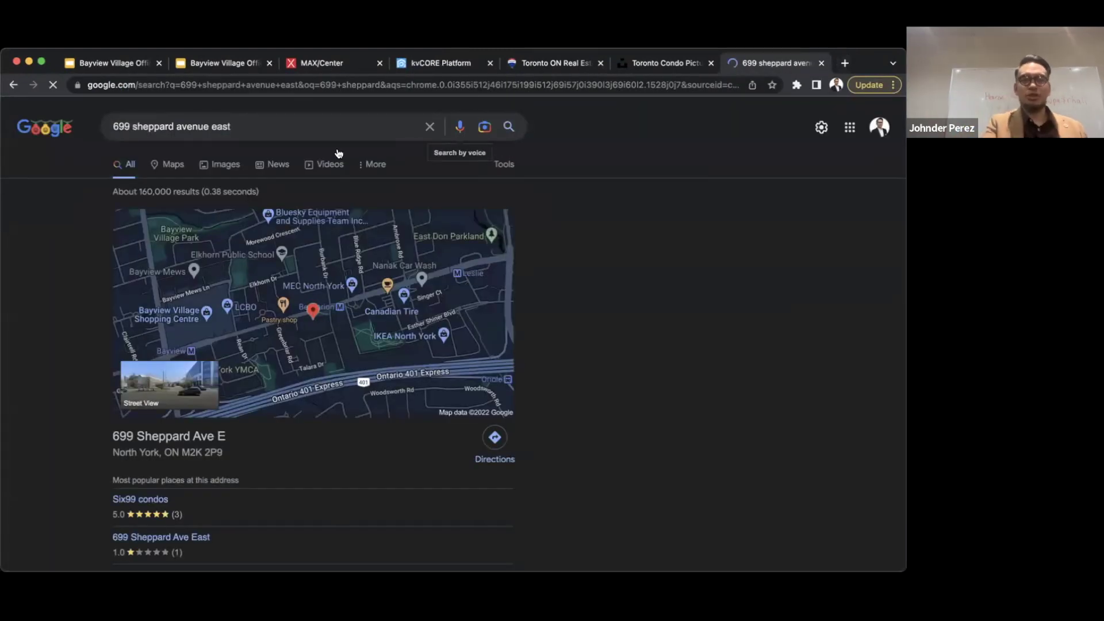
click(205, 170)
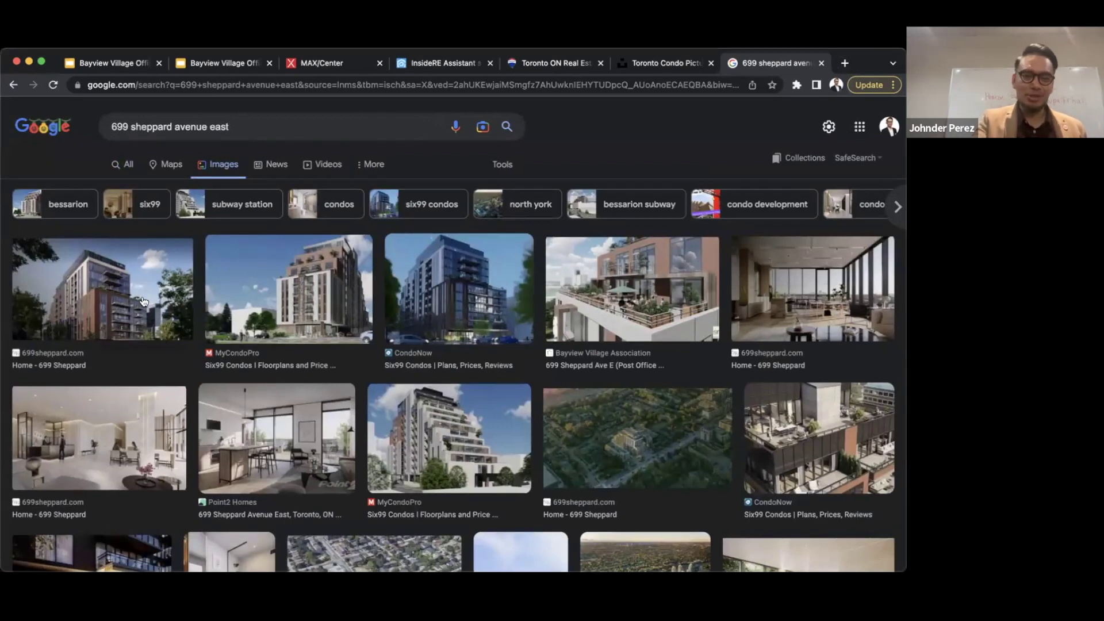
drag(144, 301, 148, 296)
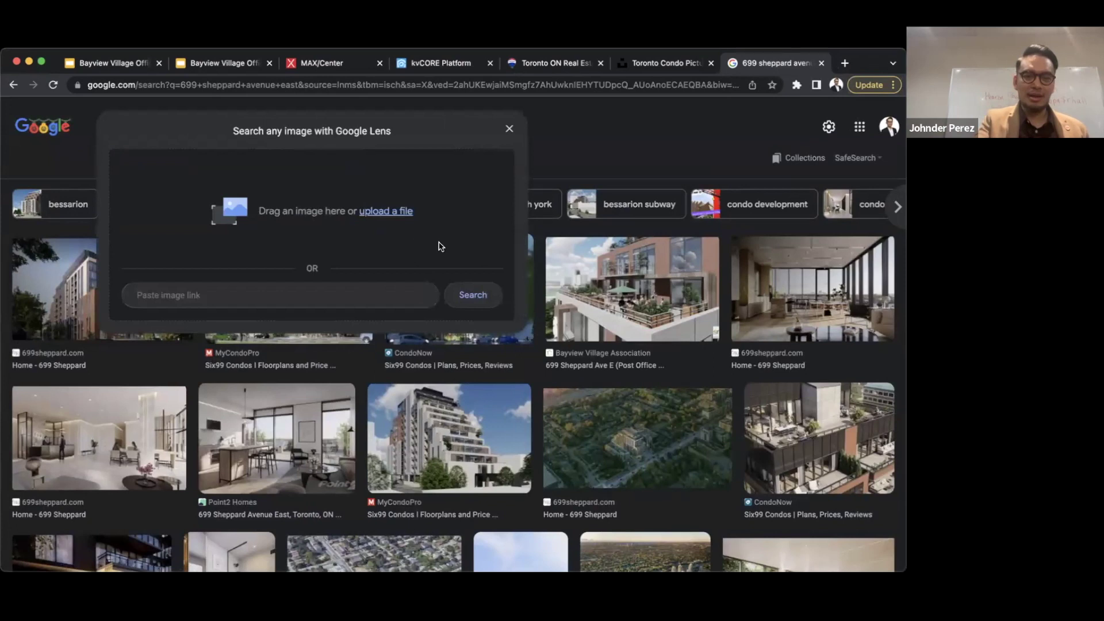
click(267, 359)
drag(230, 288, 276, 278)
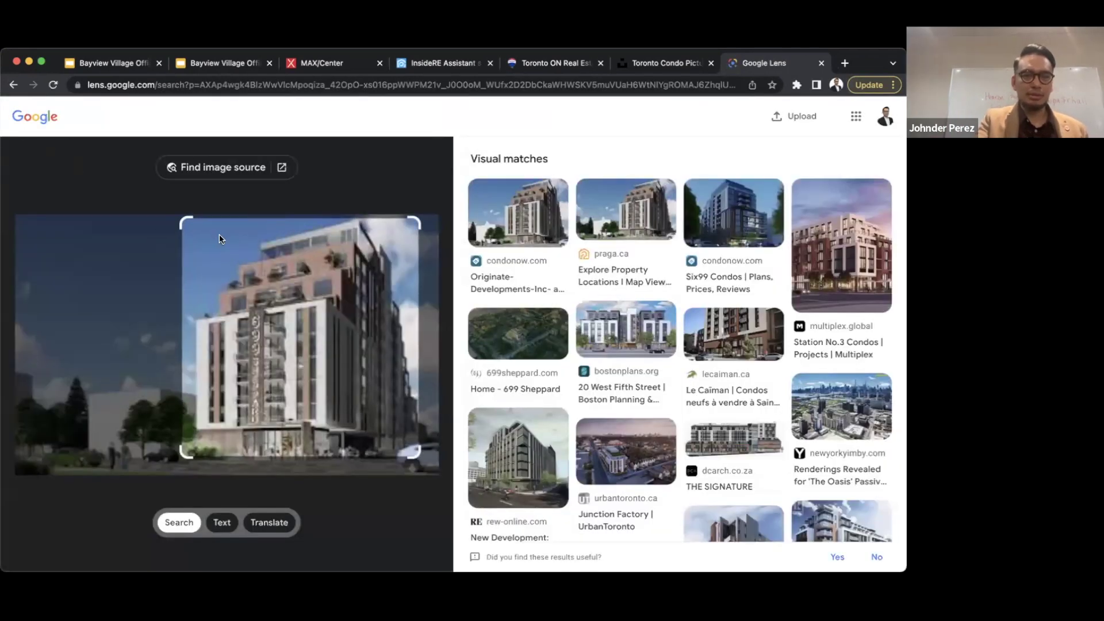
click(12, 86)
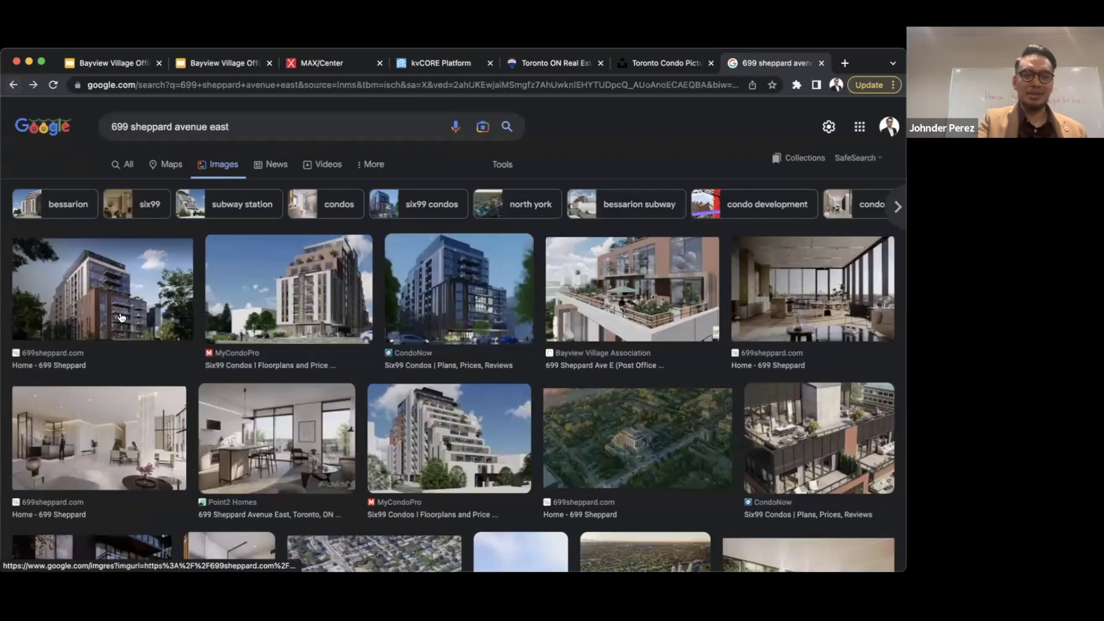
scroll(121, 315, down, 1)
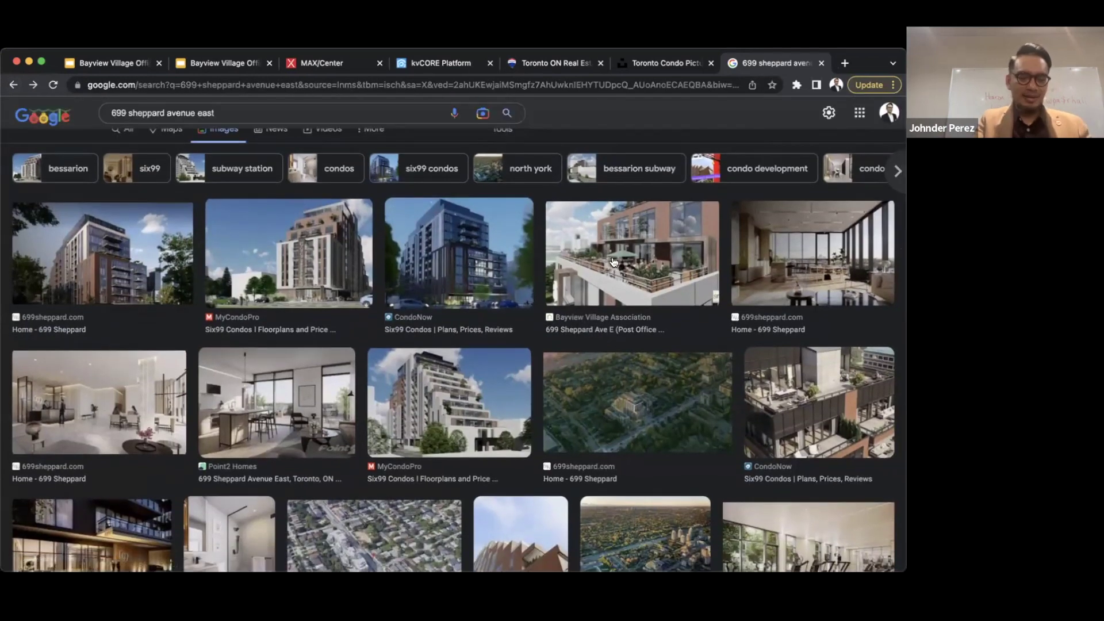
- Save the terrace rendering to the computer as 699sheppard.jpeg
right_click(614, 253)
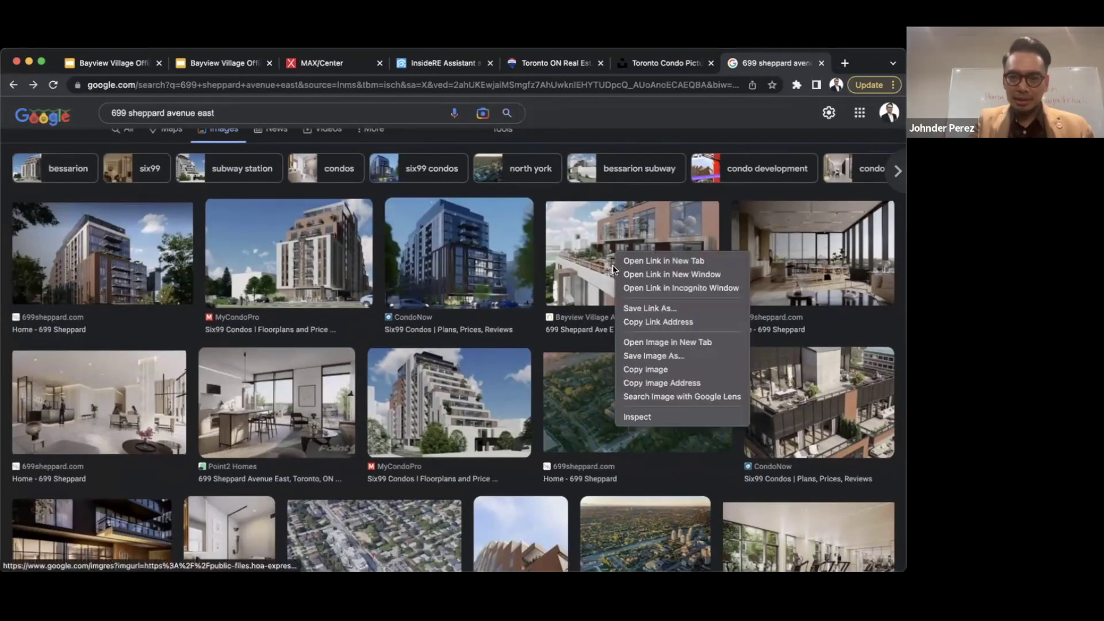
click(654, 356)
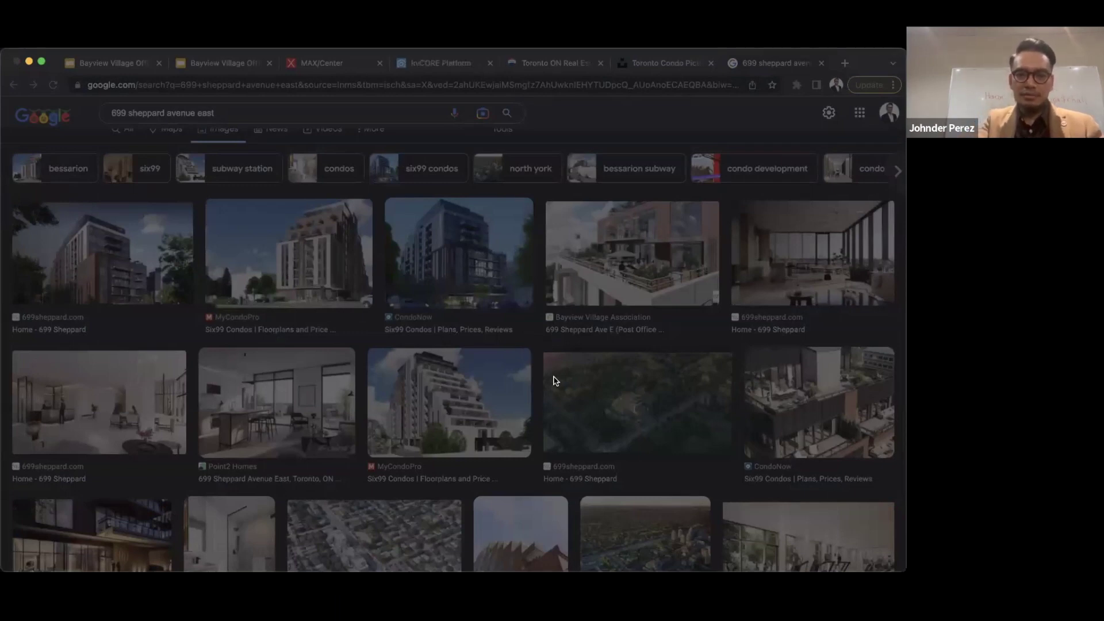
click(517, 343)
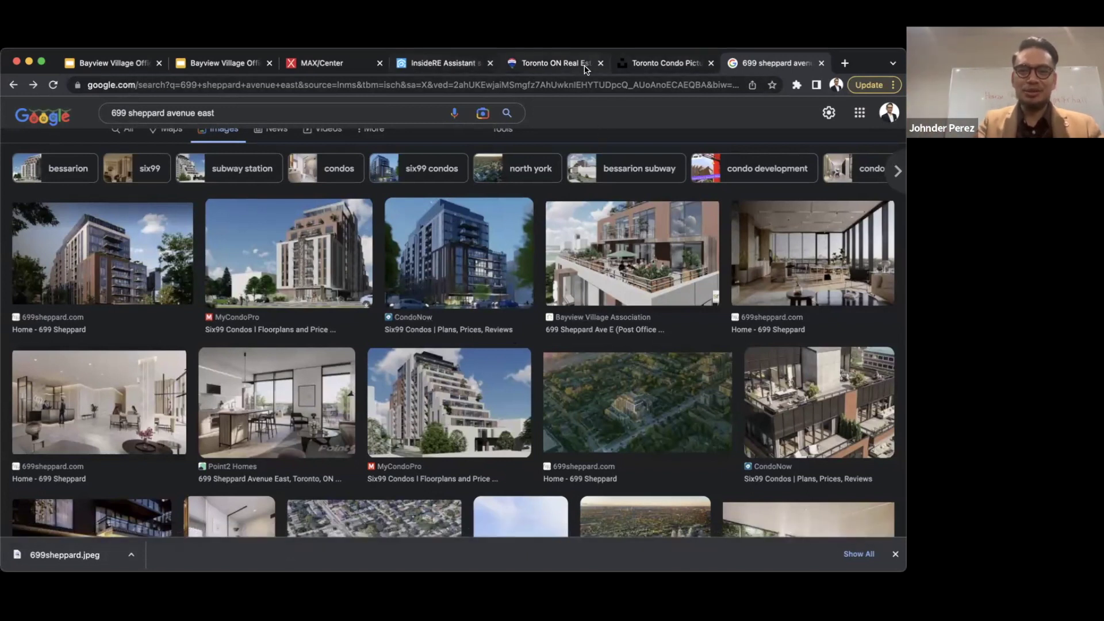
click(454, 65)
- Upload 699sheppard.jpeg and insert it at 300×168 above the intro paragraph
click(299, 374)
key(Return)
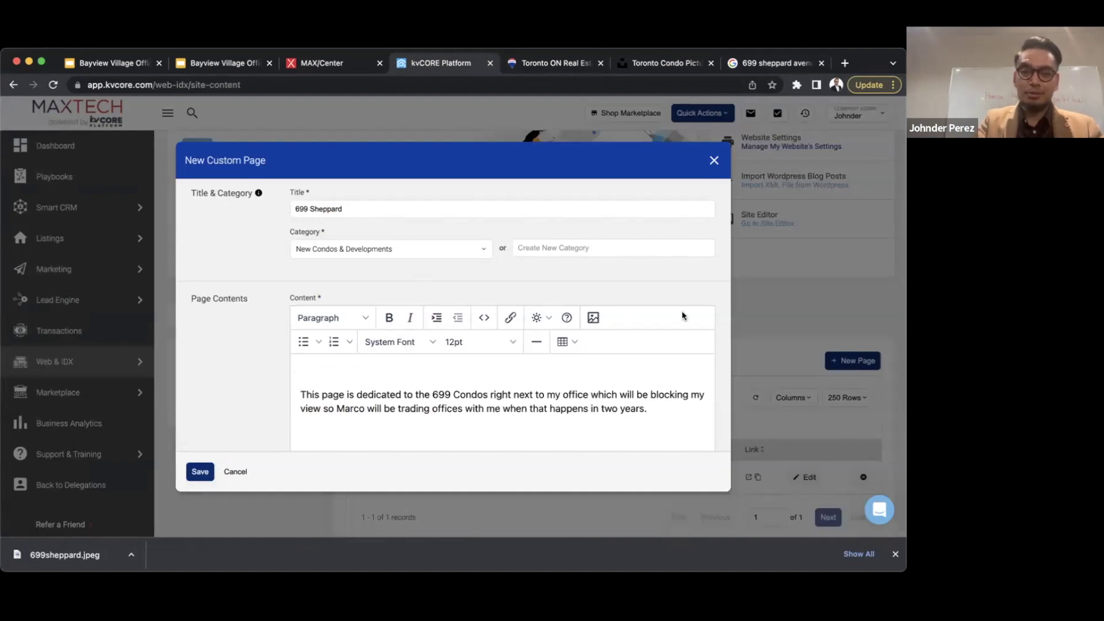
click(592, 317)
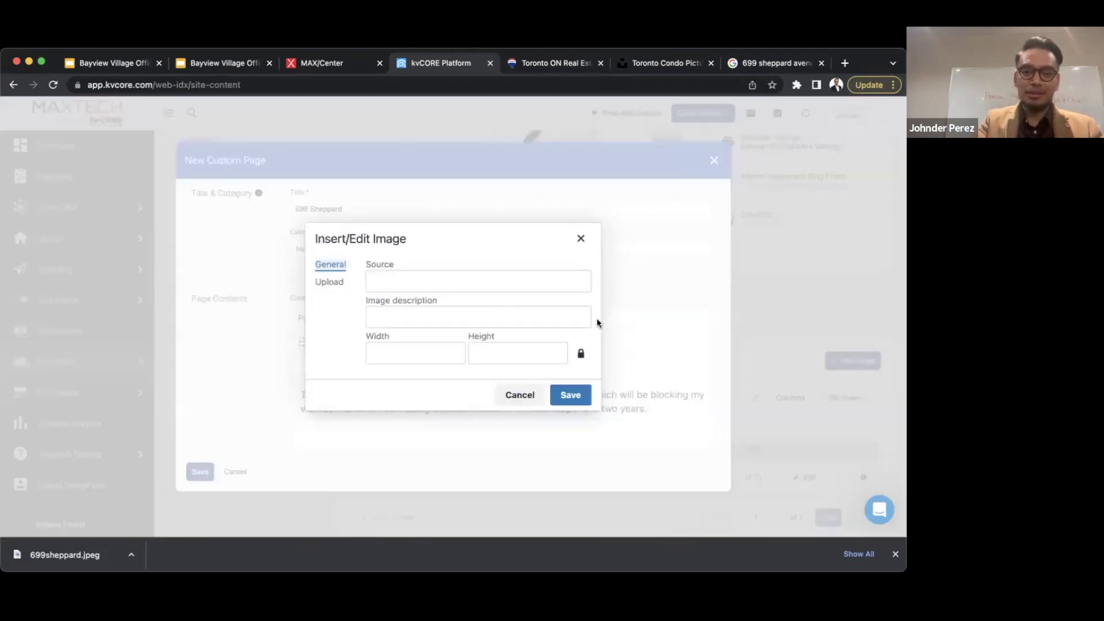
click(326, 283)
click(504, 325)
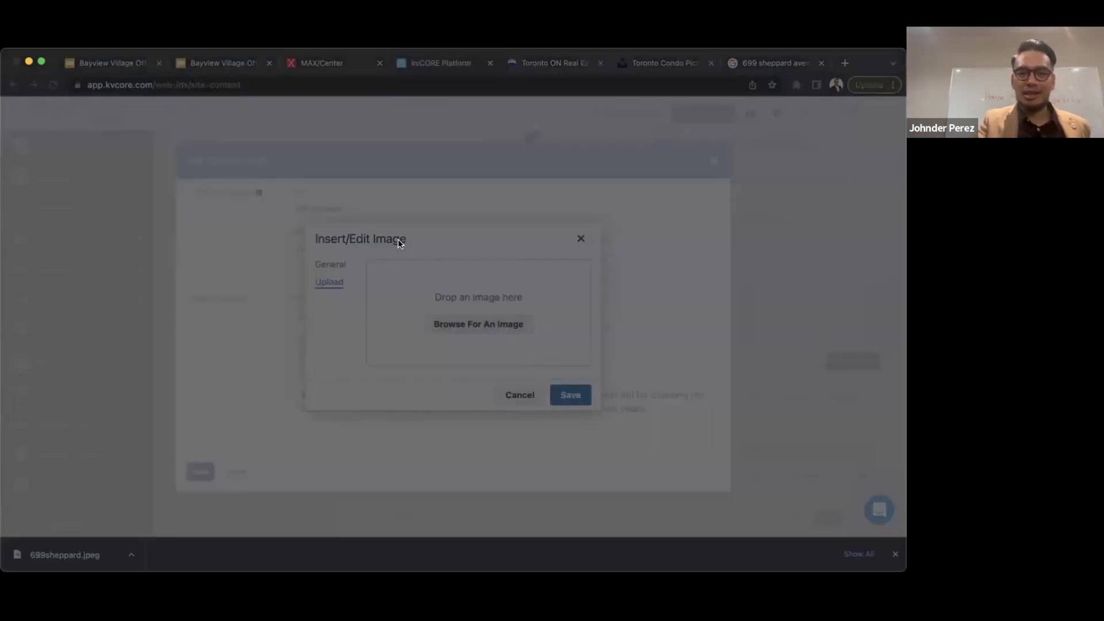
double_click(398, 240)
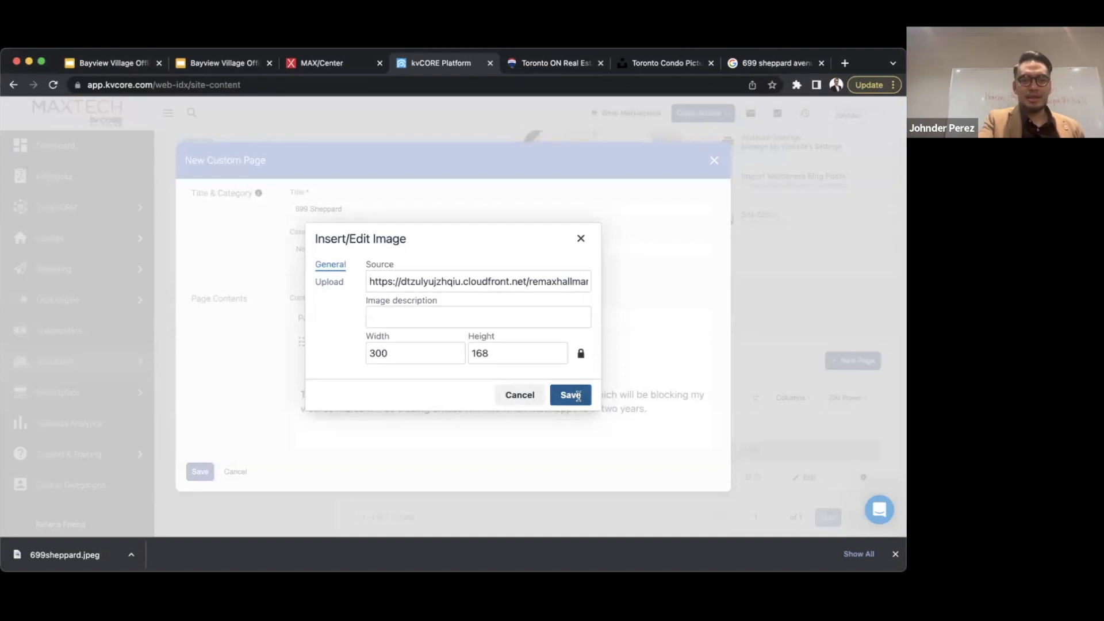
click(579, 399)
click(198, 474)
scroll(236, 441, down, 7)
scroll(236, 440, down, 2)
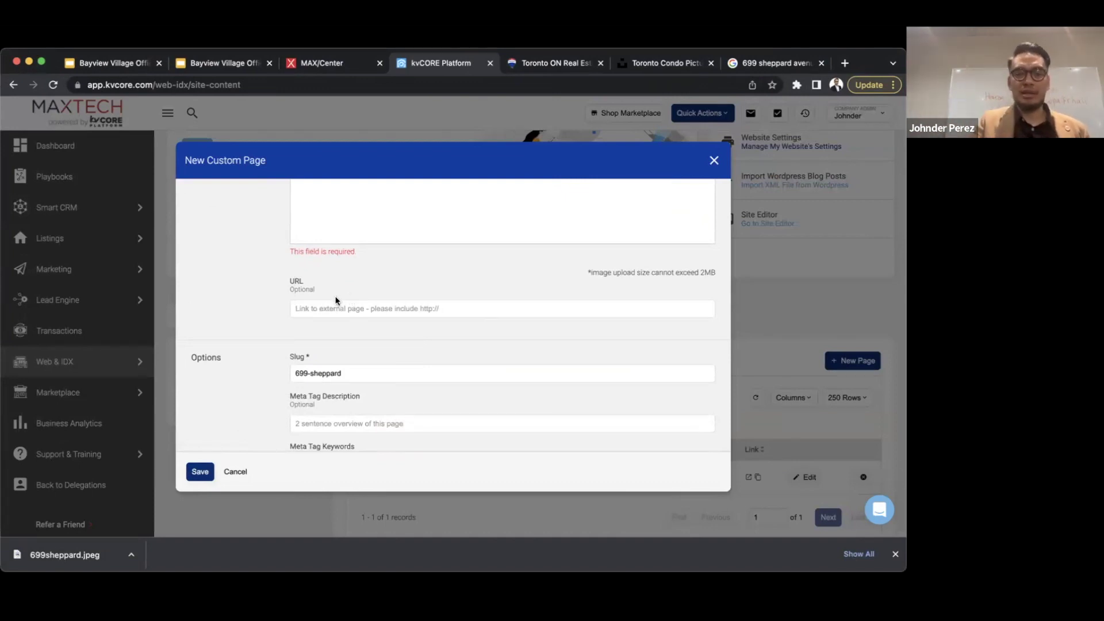
scroll(336, 296, down, 3)
- Change the slug to 699-sheppard-north-york-condos-for-sale-toronto
scroll(336, 292, down, 2)
click(357, 293)
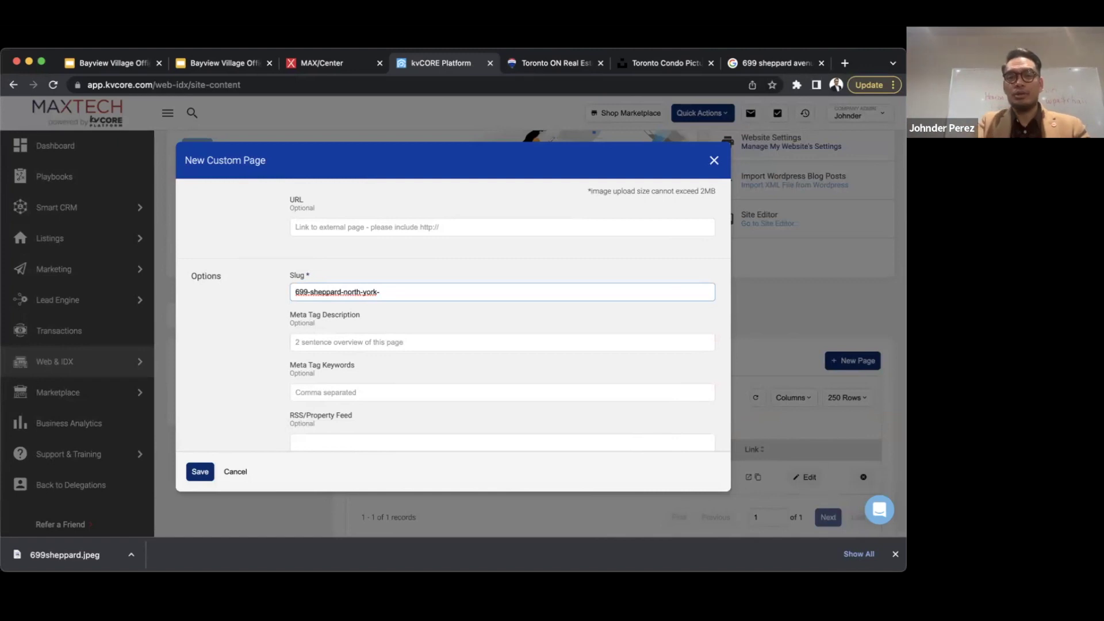
text(condos-for-s)
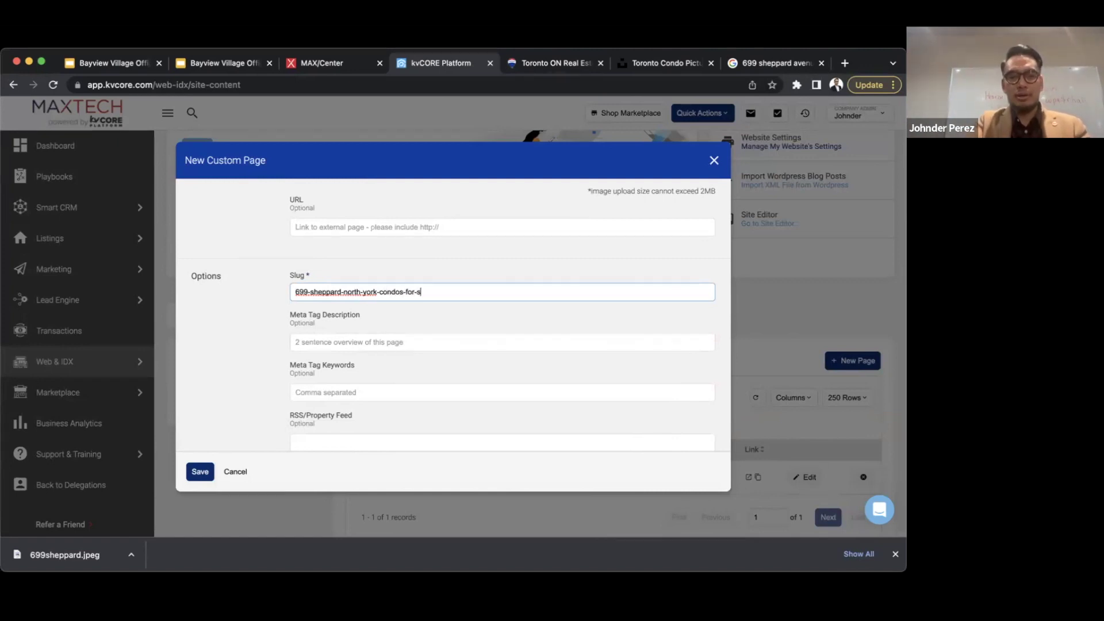
text(ale-toronto)
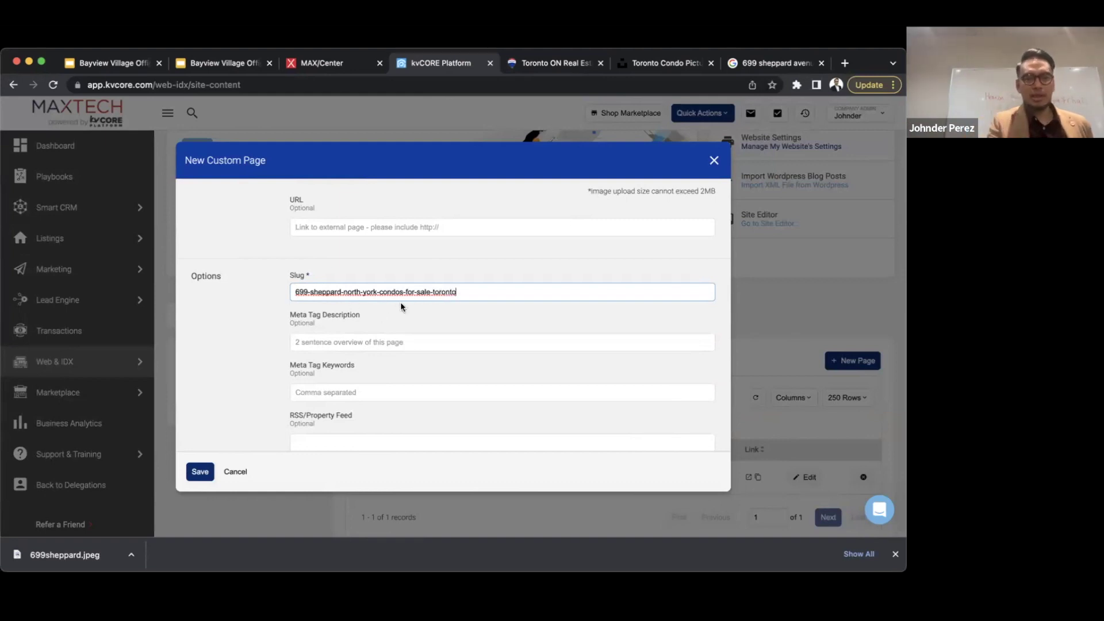
- Write a meta description about buying these condos beside the Bayview Village office
click(352, 339)
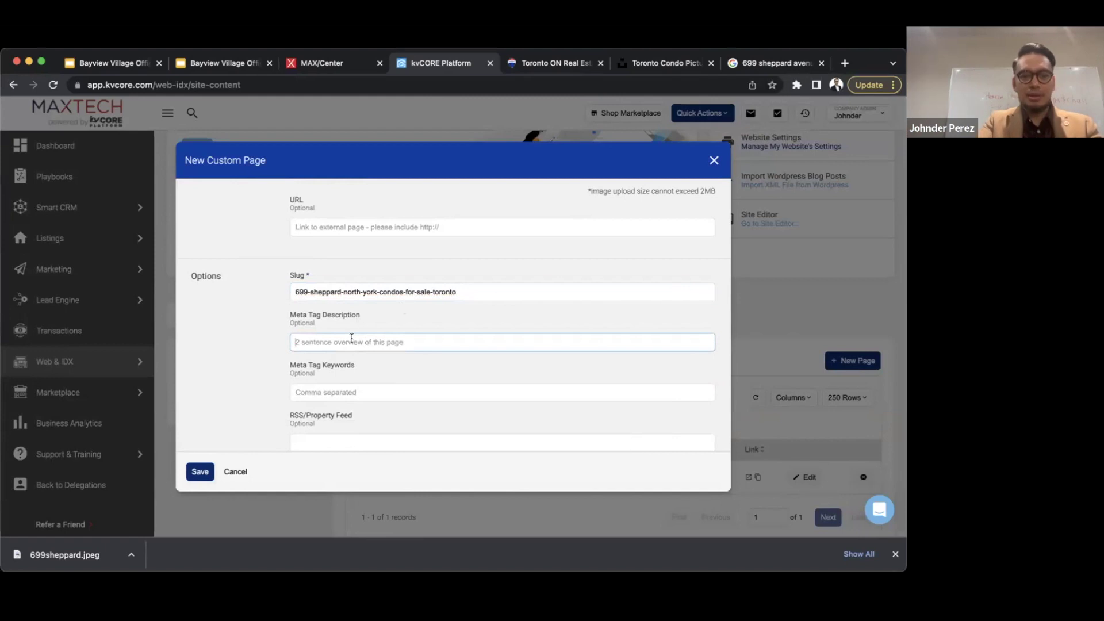
text(Bu)
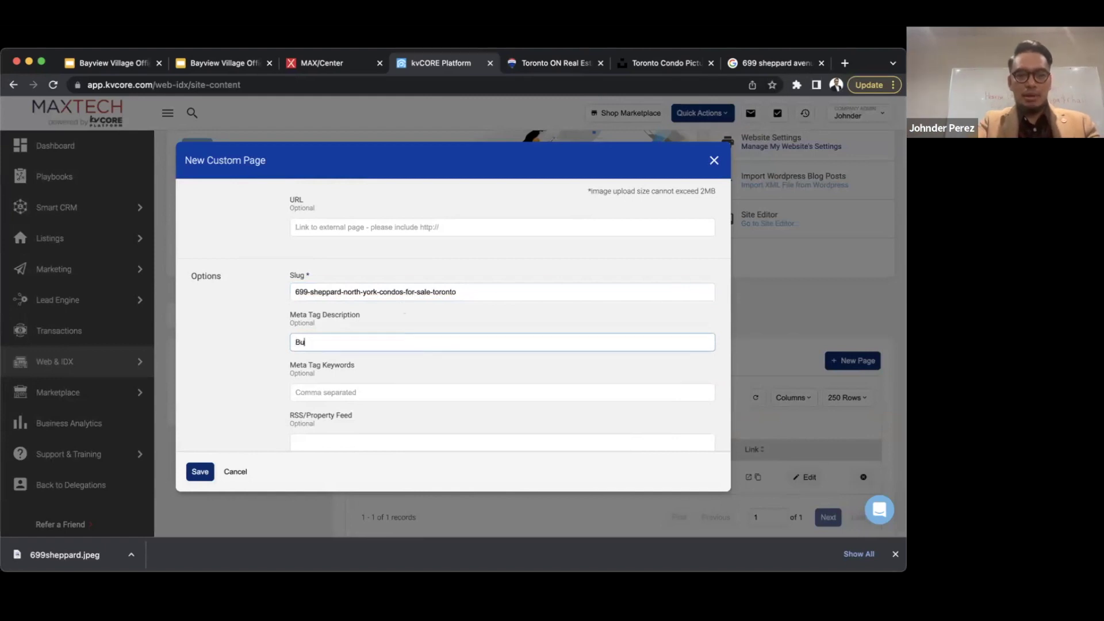
text(y these awexsome)
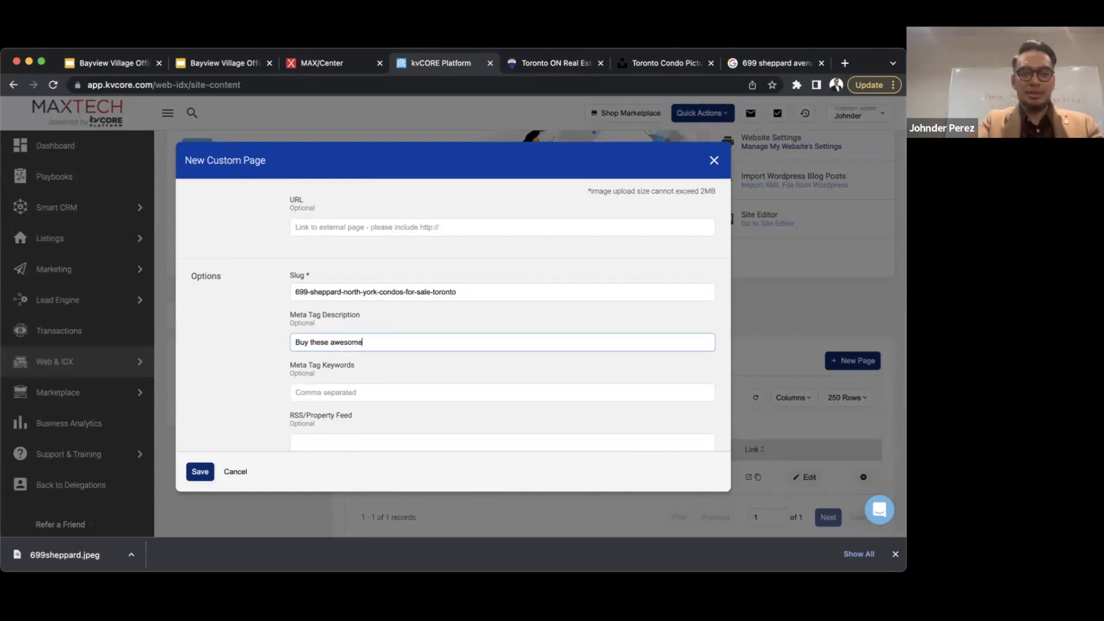
text( condos right berside)
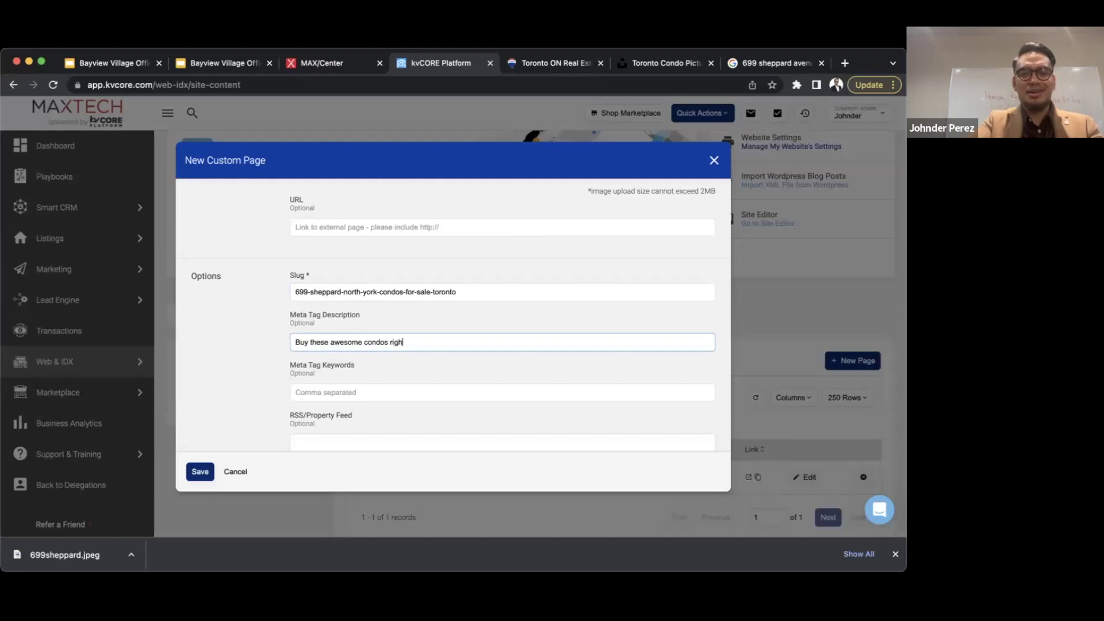
key(BackSpace)
key(BackSpace)
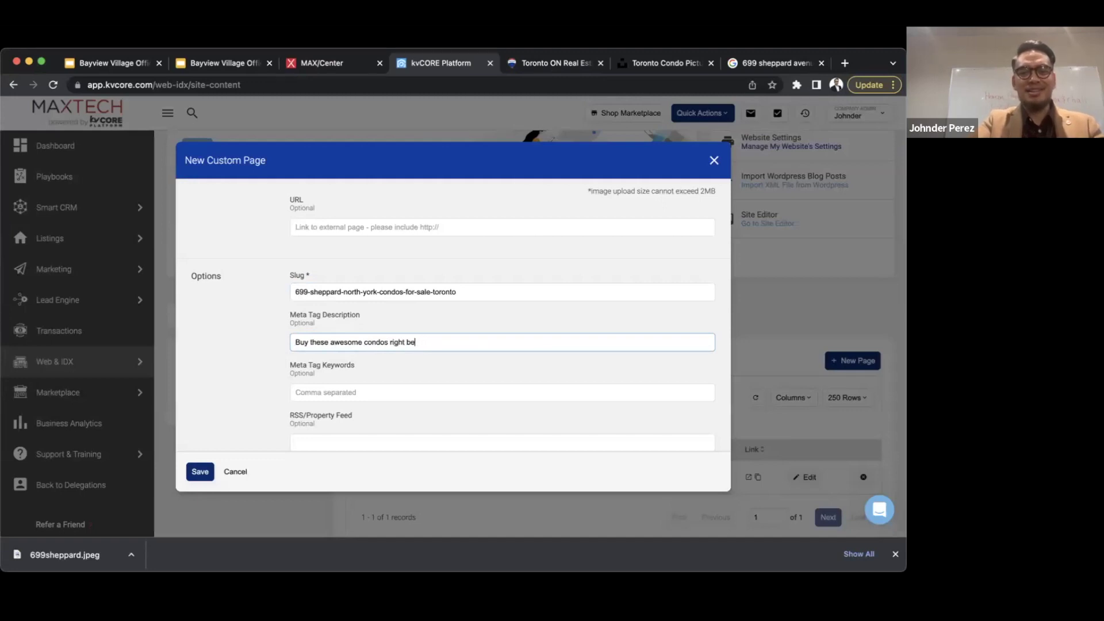
text(Bayview Village office and you'll be walking dist)
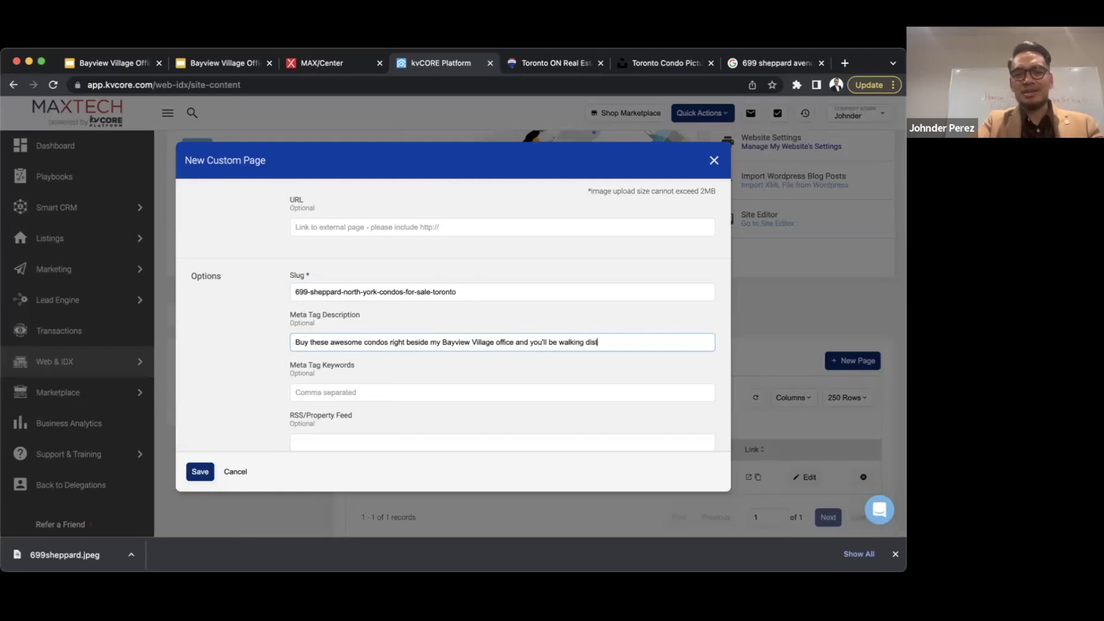
text(ance to the office so you'll neve m miss a meeting ever again)
- Enter keywords bayview village, north york condos, 699 sheppard, leslie sheppard condos, and save the page
key(Tab)
text(ba)
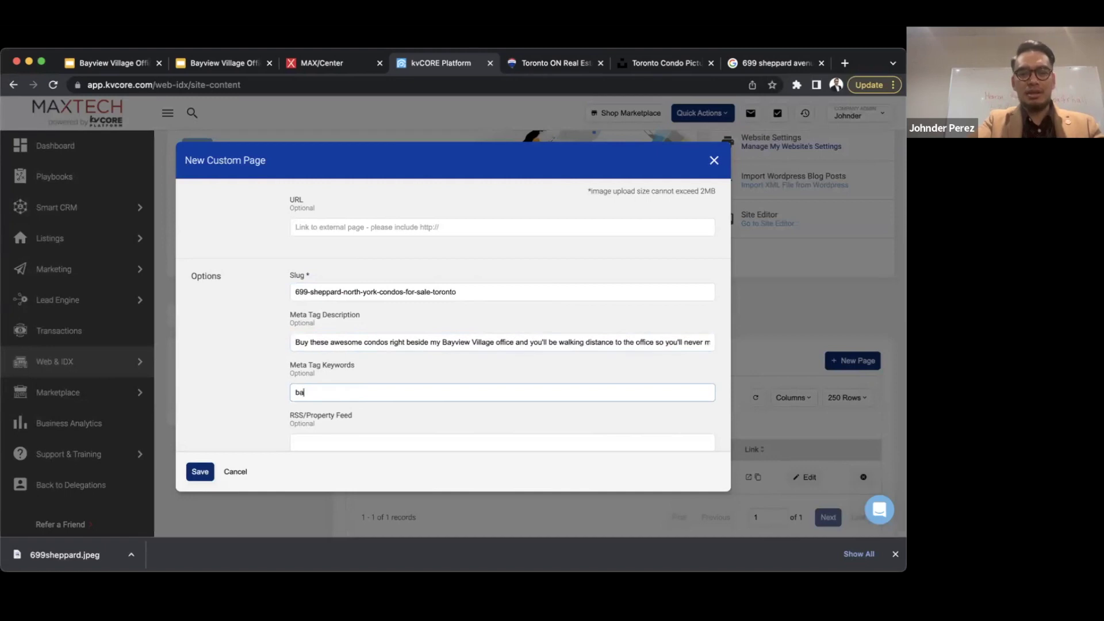
text(yview village, north york condo)
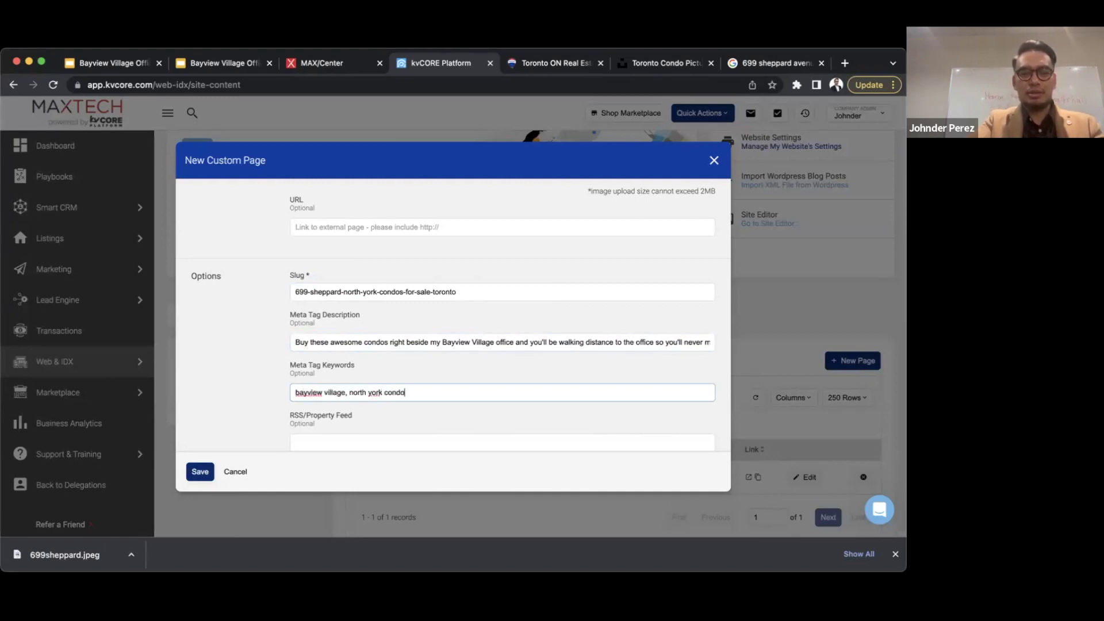
text(s, 699 sheppar, lesli)
key(BackSpace)
key(BackSpace)
key(BackSpace)
key(BackSpace)
text(d, leslie s)
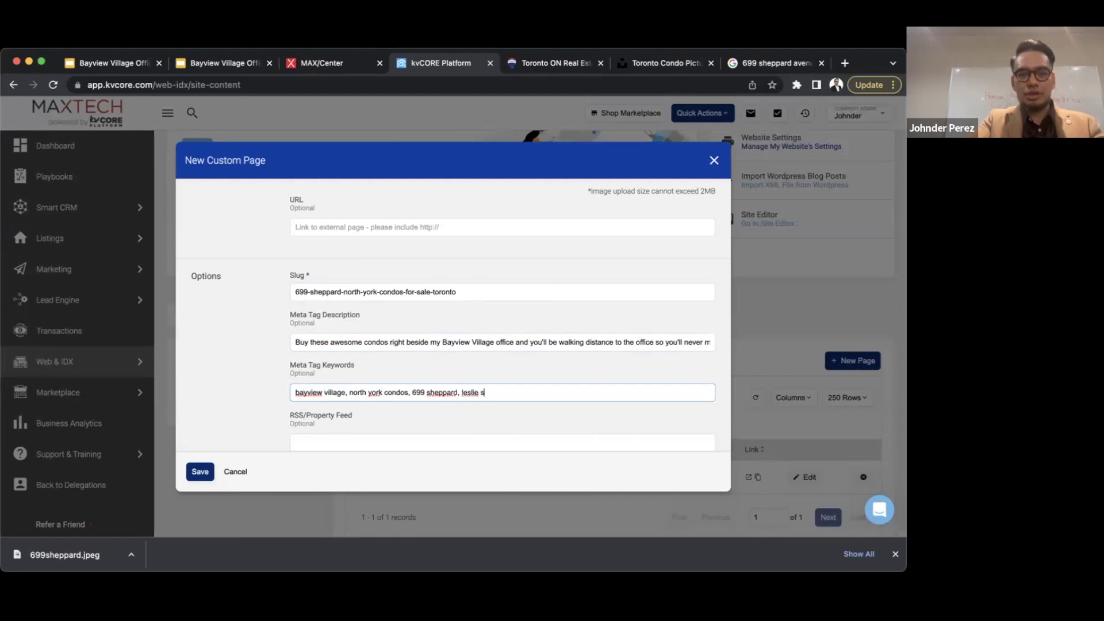
text(hepaprd condos for sale)
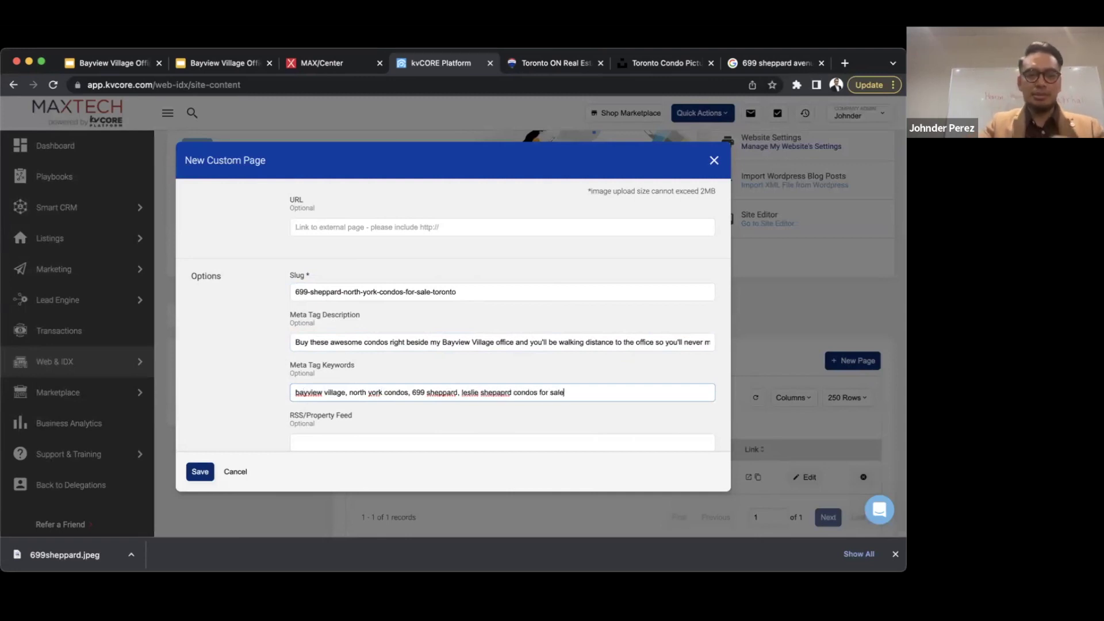
scroll(349, 342, down, 2)
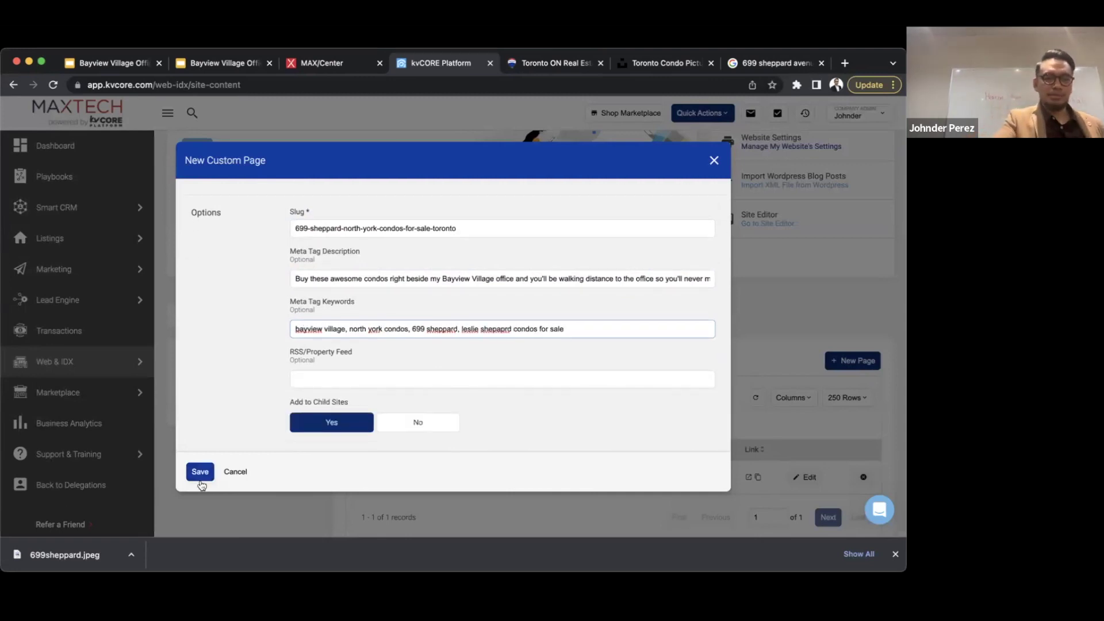
click(198, 473)
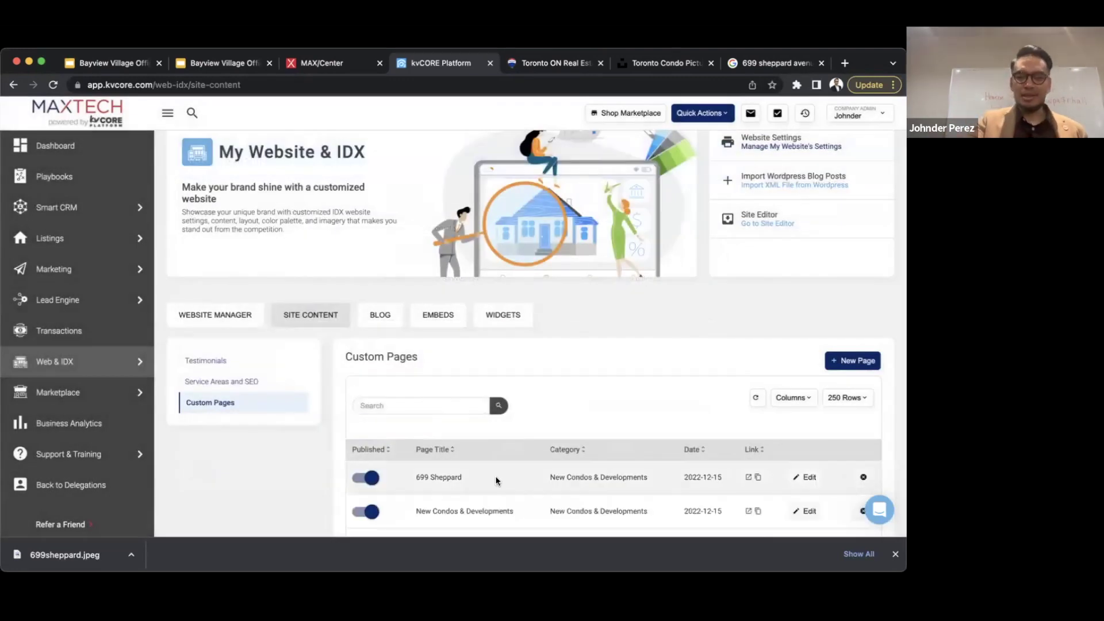
- Open the published 699 Sheppard page live from the Custom Pages table
scroll(496, 481, down, 1)
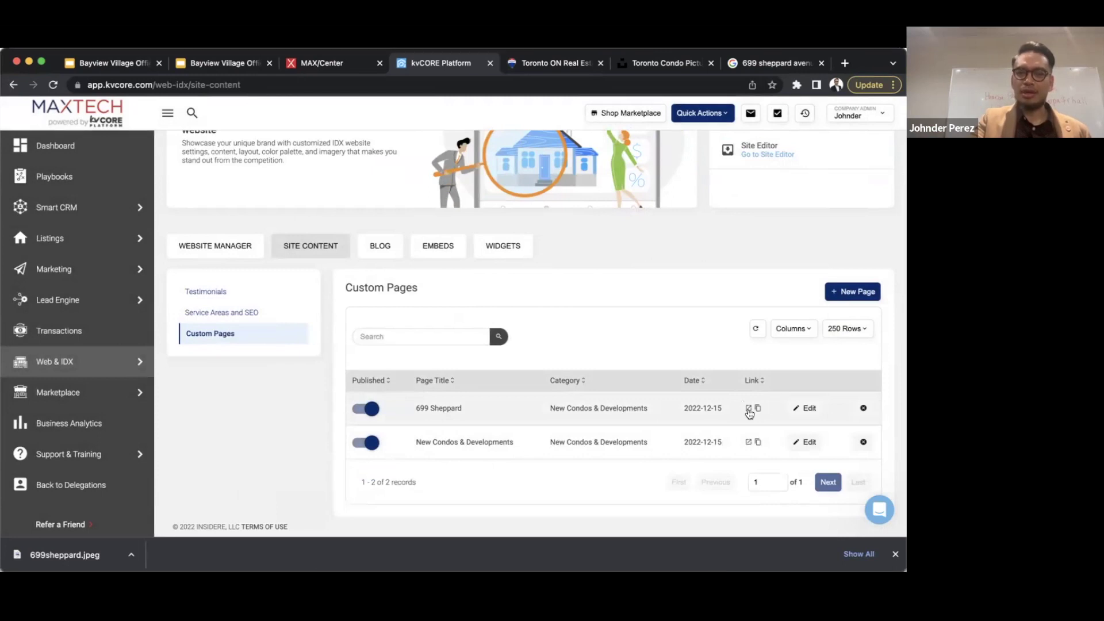
click(749, 409)
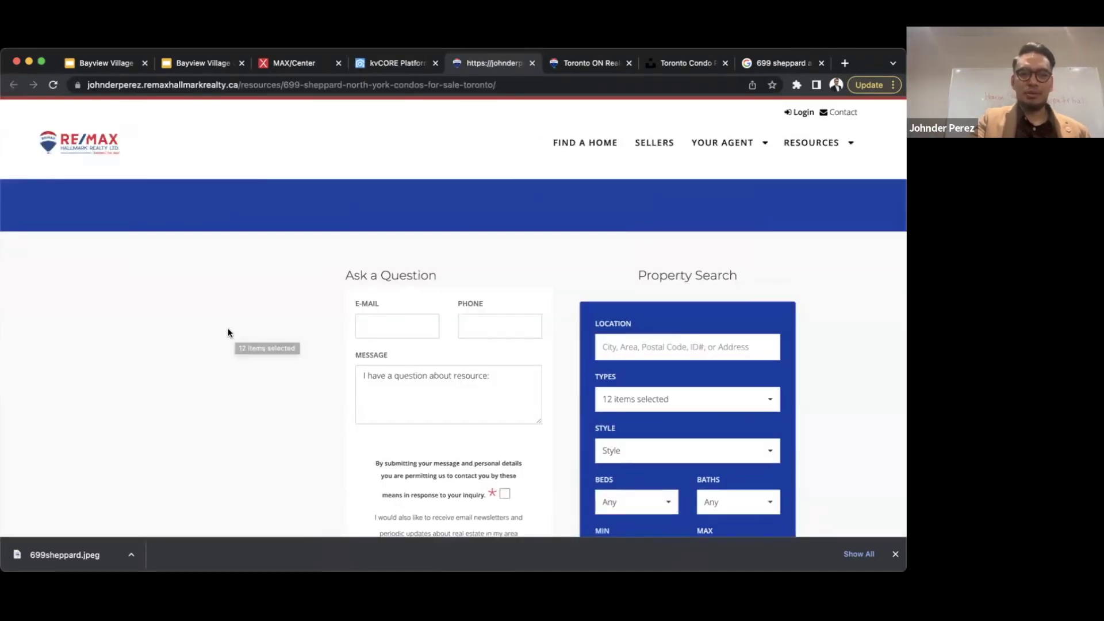
- Reload the live 699 Sheppard page, then remove the /resources path to load the home page
scroll(229, 333, down, 5)
scroll(228, 332, up, 6)
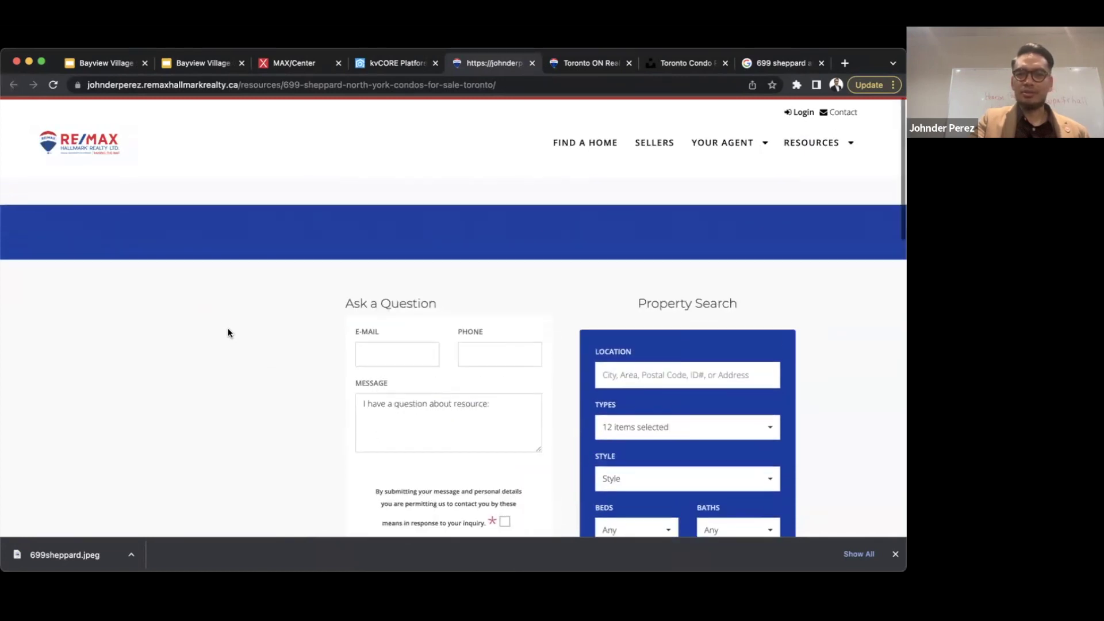
scroll(228, 333, down, 15)
scroll(229, 332, up, 15)
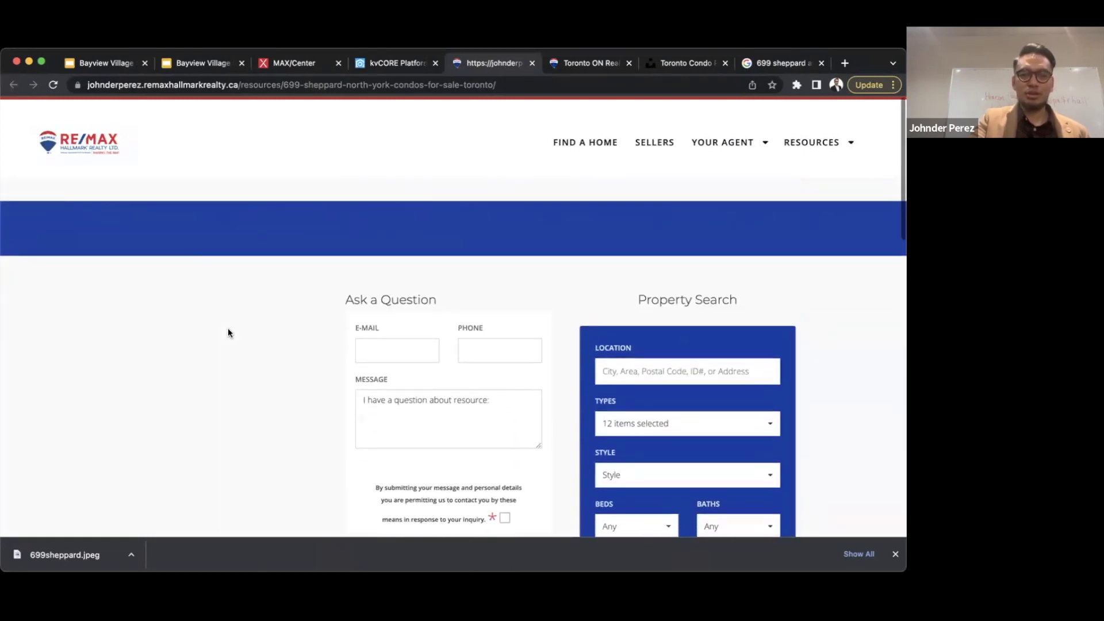
key(super+r)
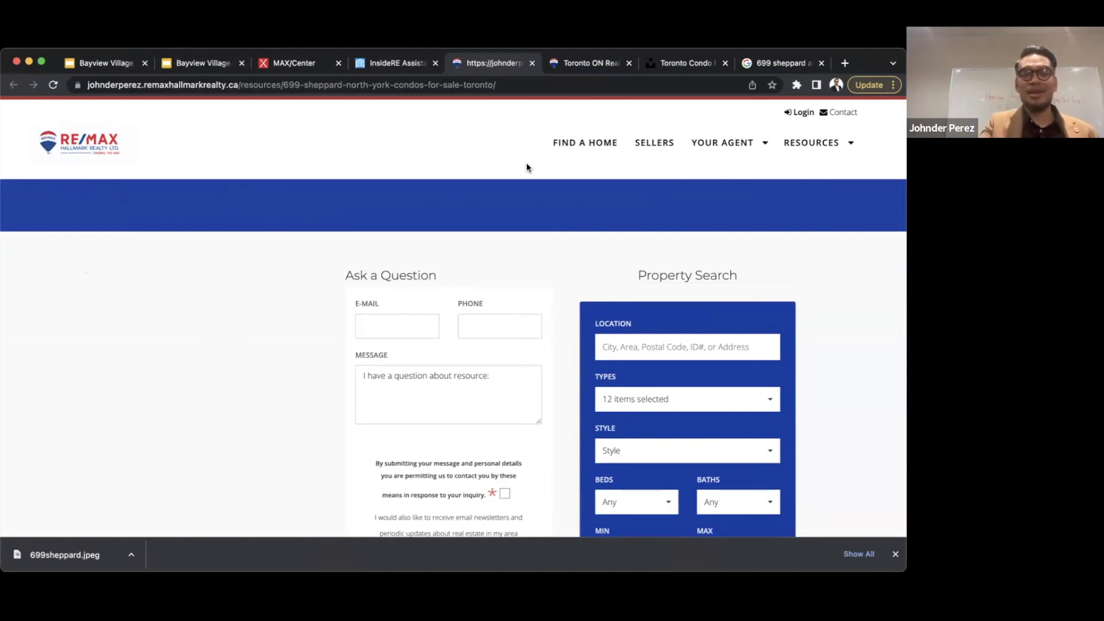
click(211, 86)
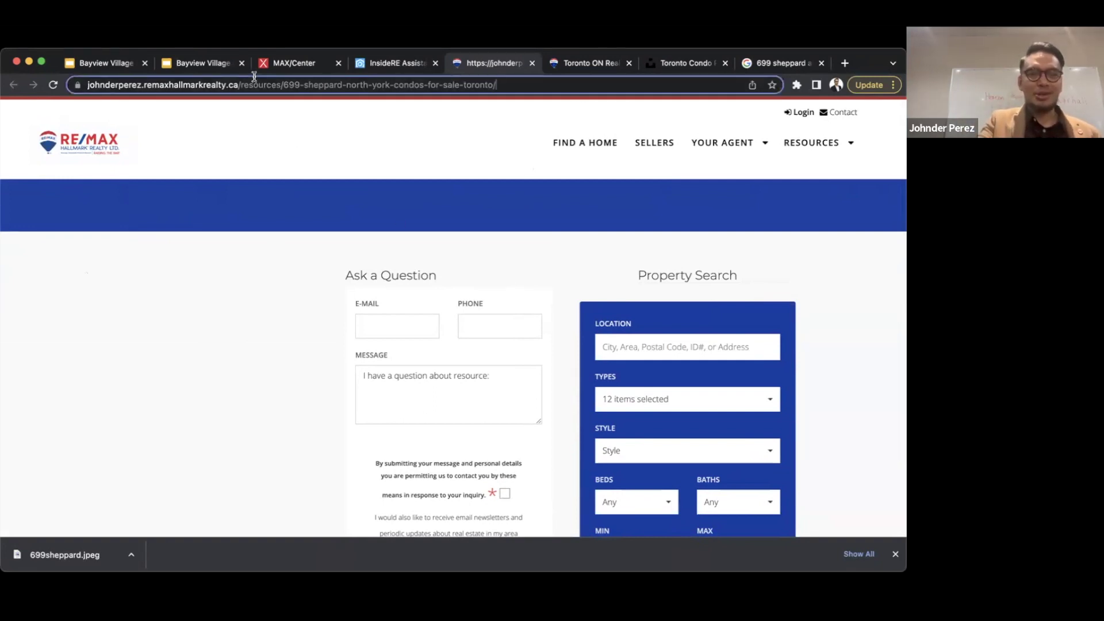
drag(263, 86, 541, 95)
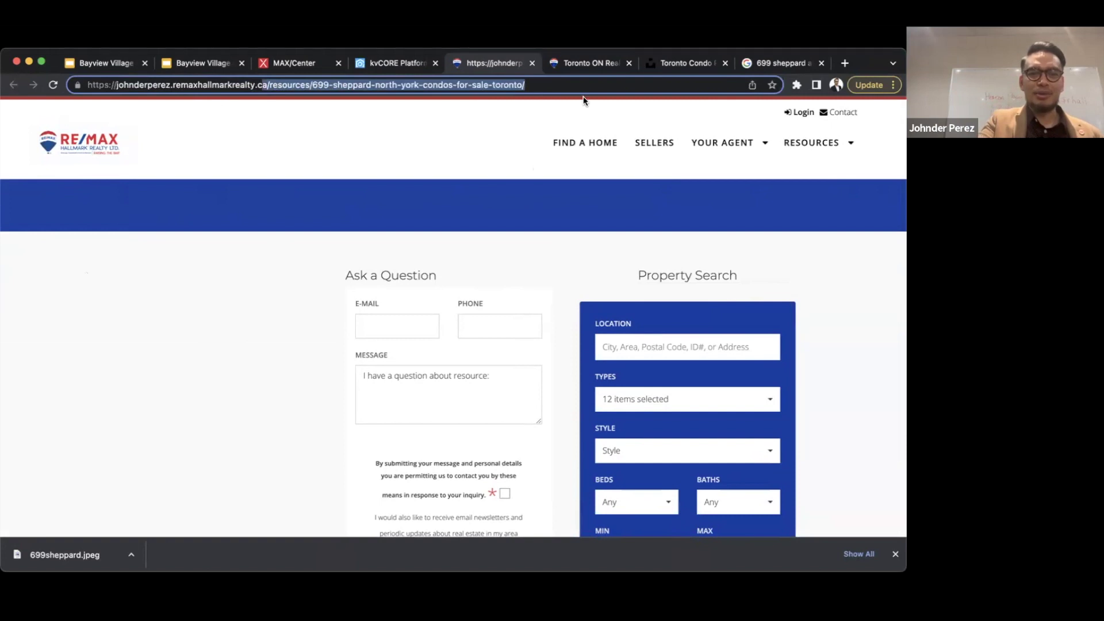
key(BackSpace)
key(Return)
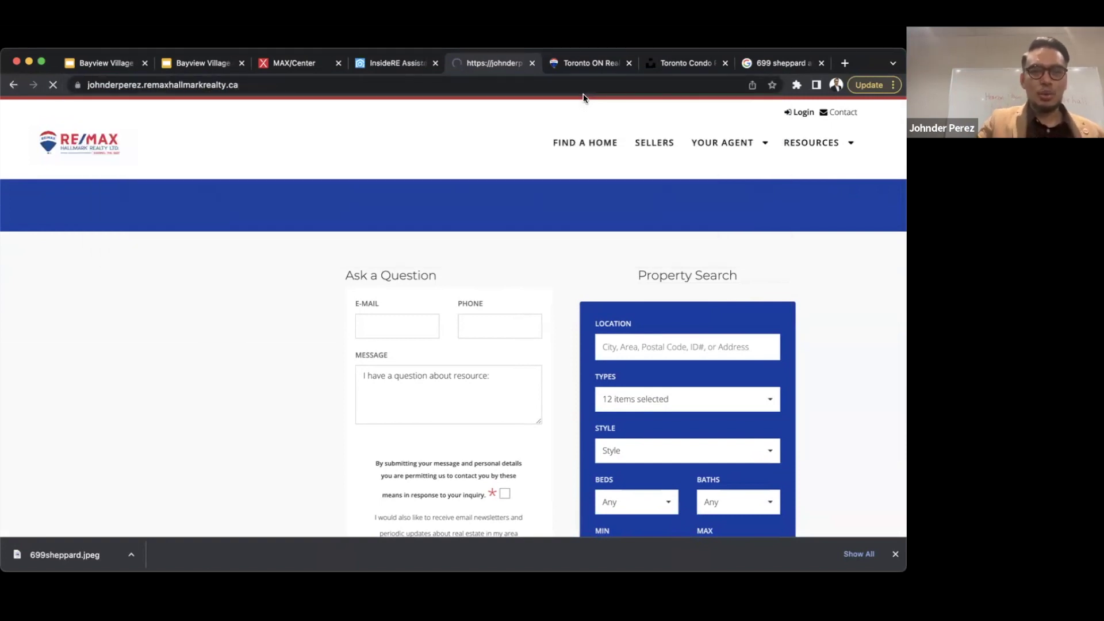
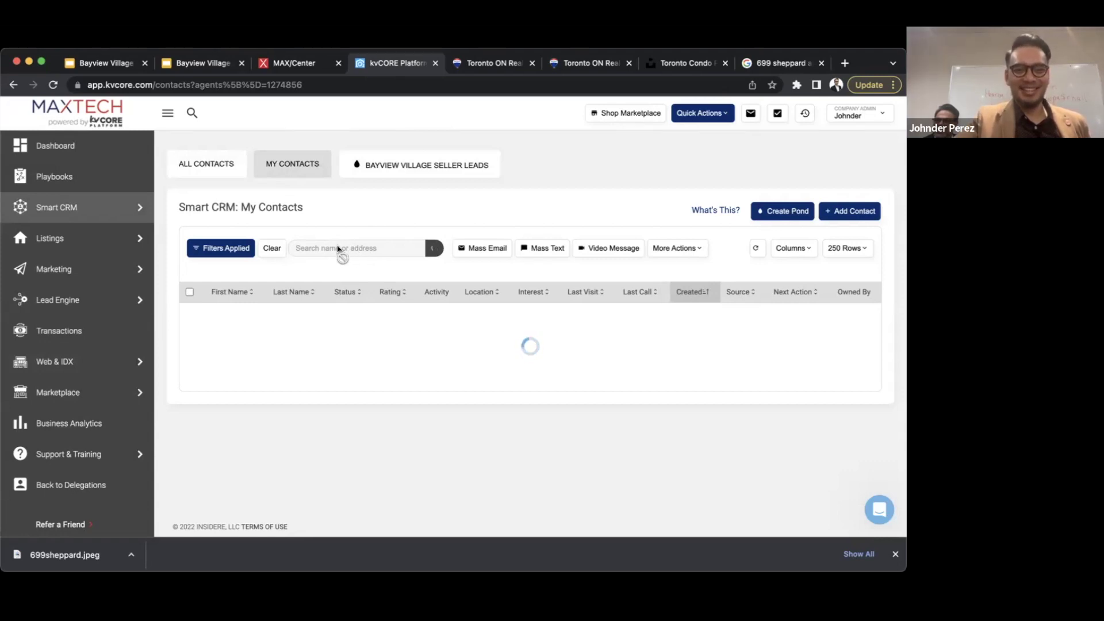
- Search My Contacts by the contact's first name and open the matching contact's record
click(340, 251)
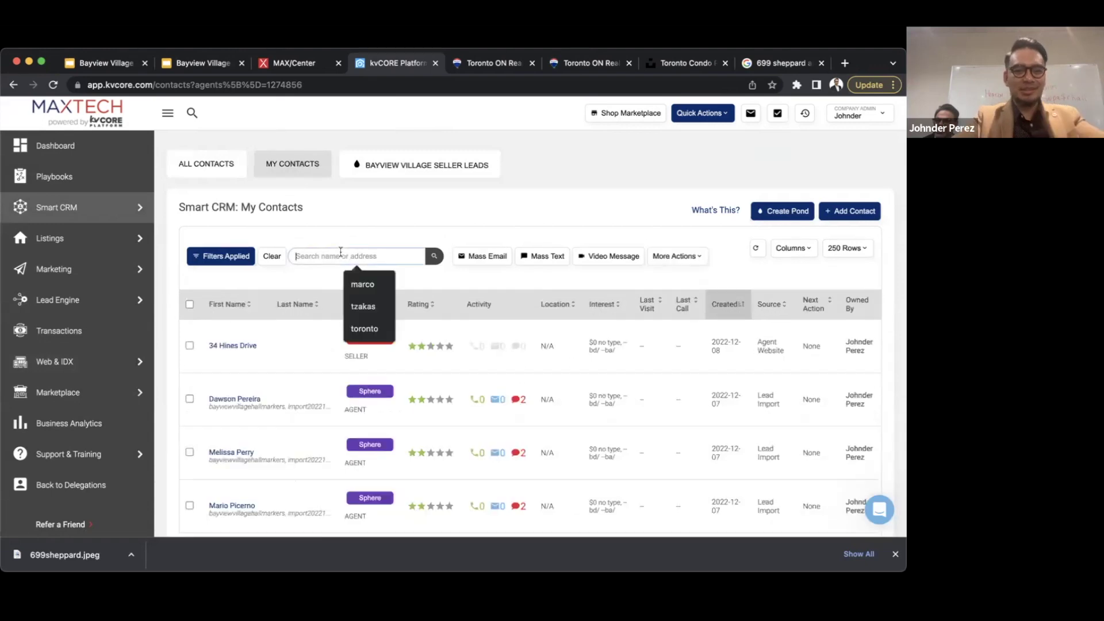
text(cameron)
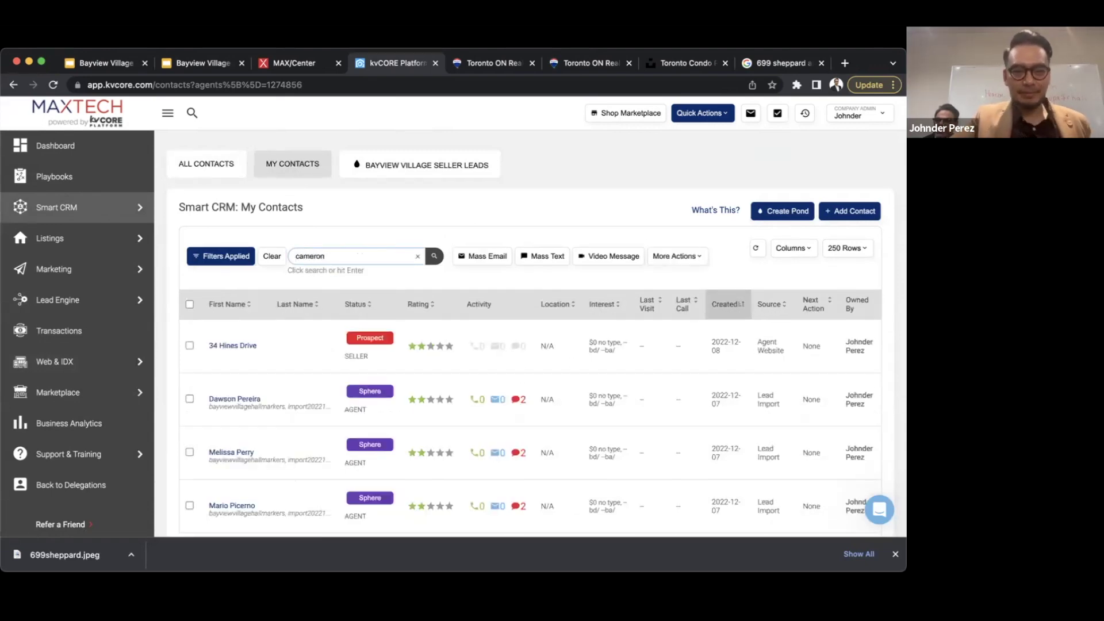
key(Return)
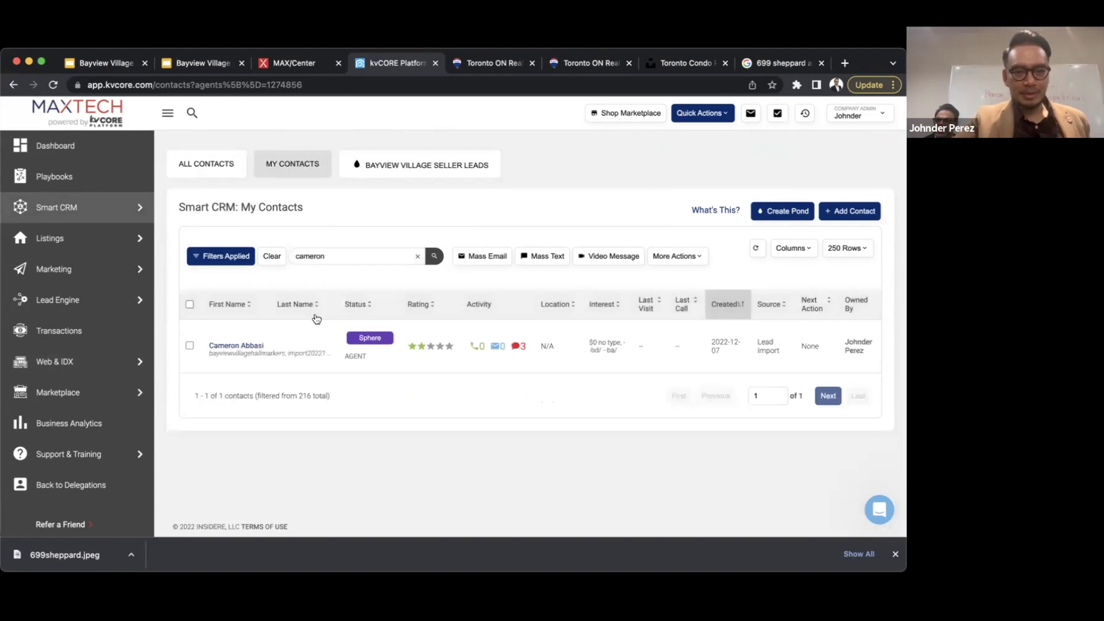
click(228, 346)
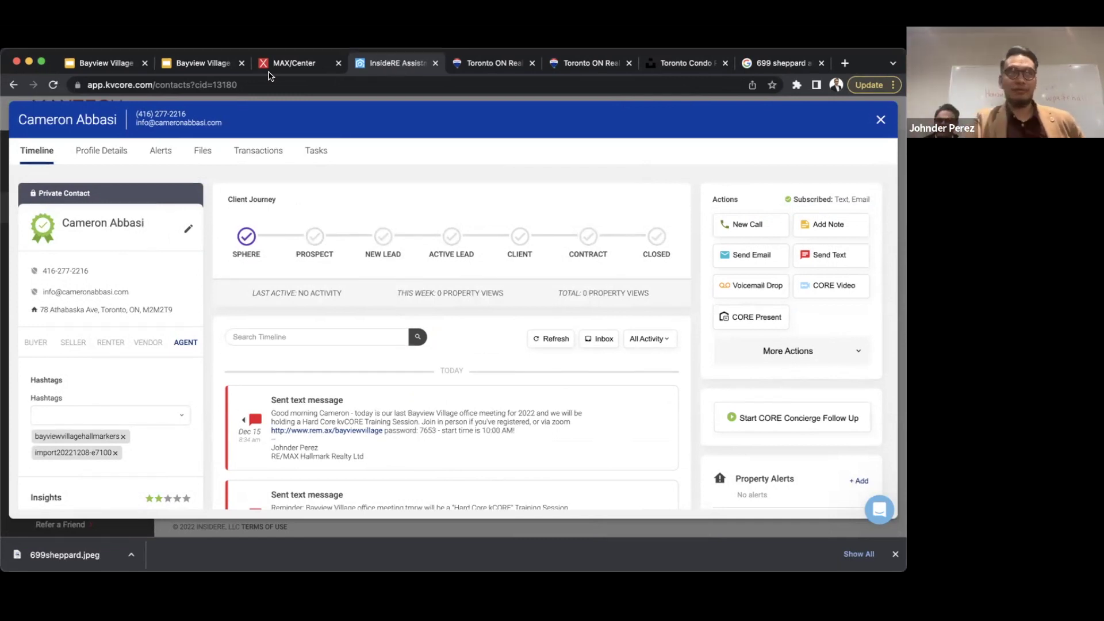
scroll(543, 351, down, 2)
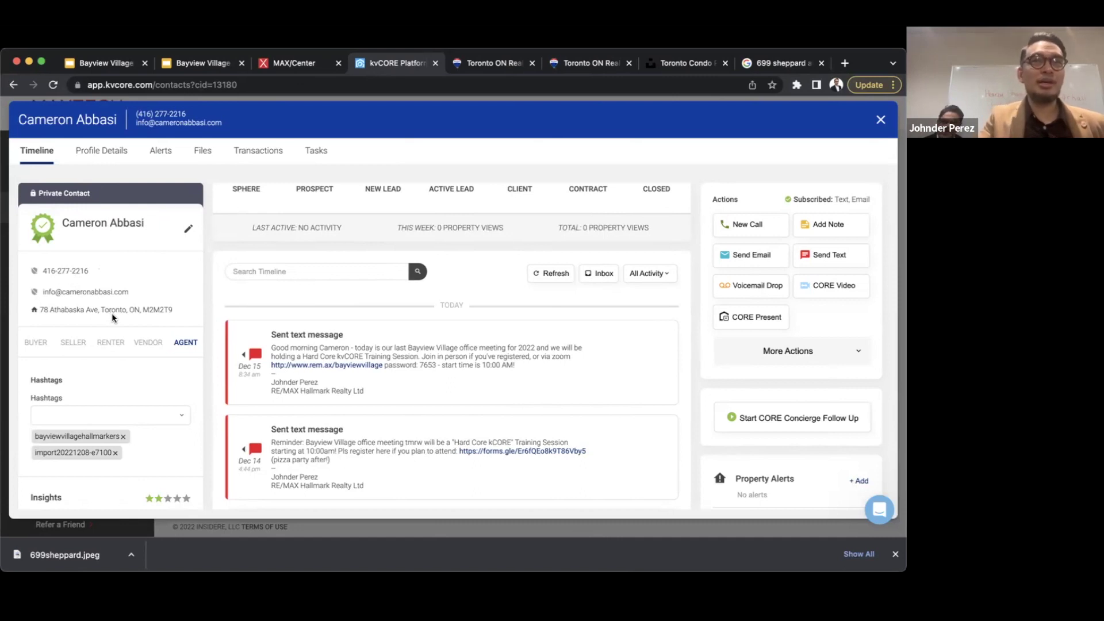
scroll(116, 290, down, 2)
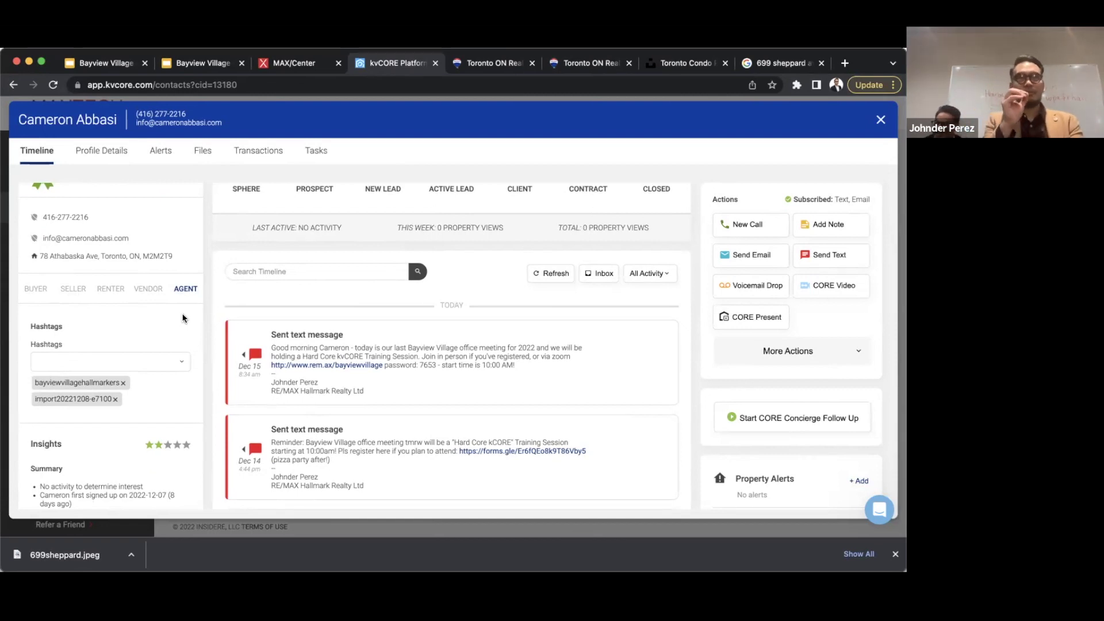
click(38, 290)
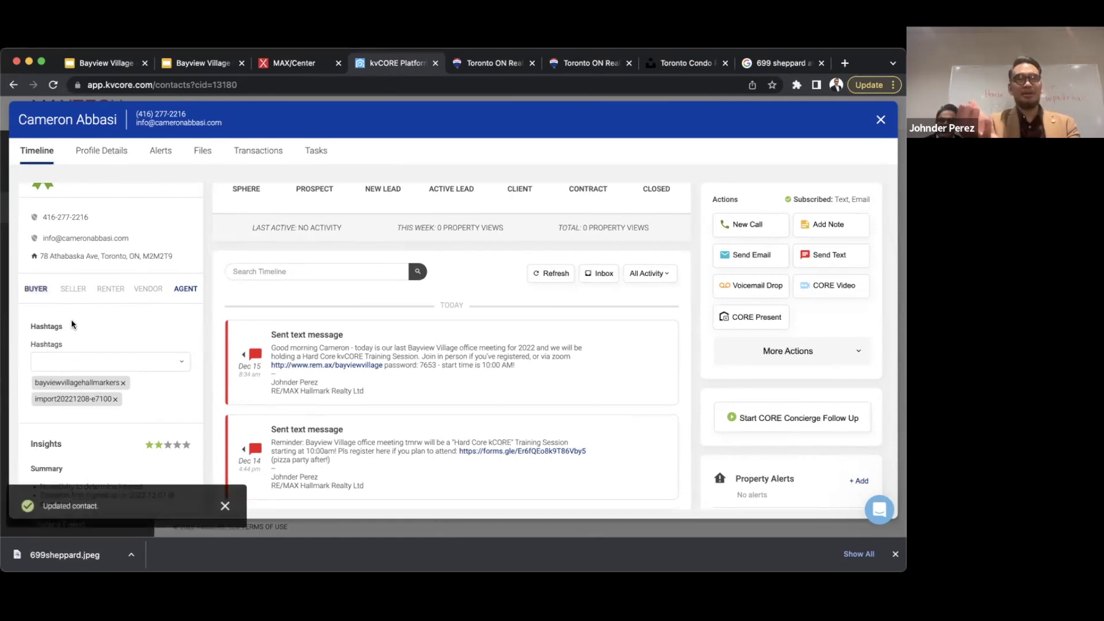
click(73, 297)
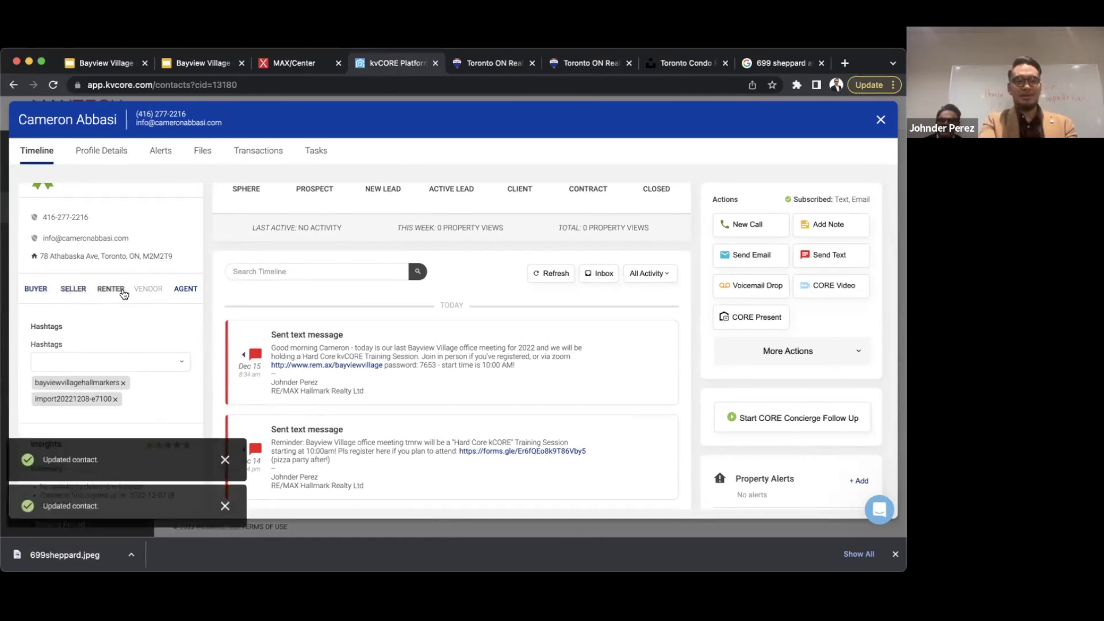
click(119, 291)
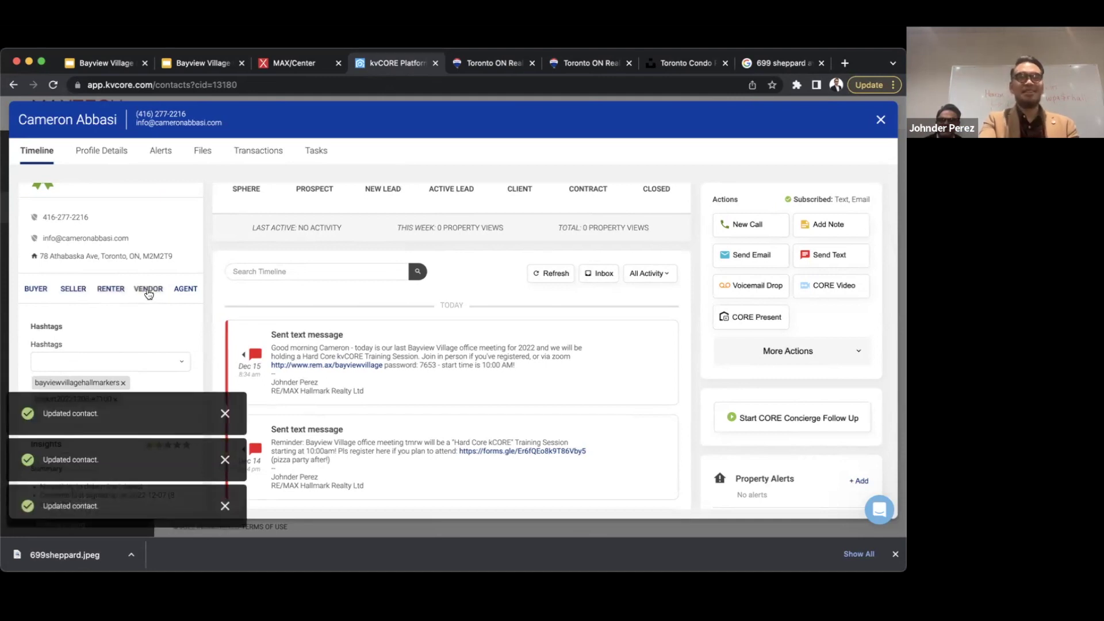
click(148, 293)
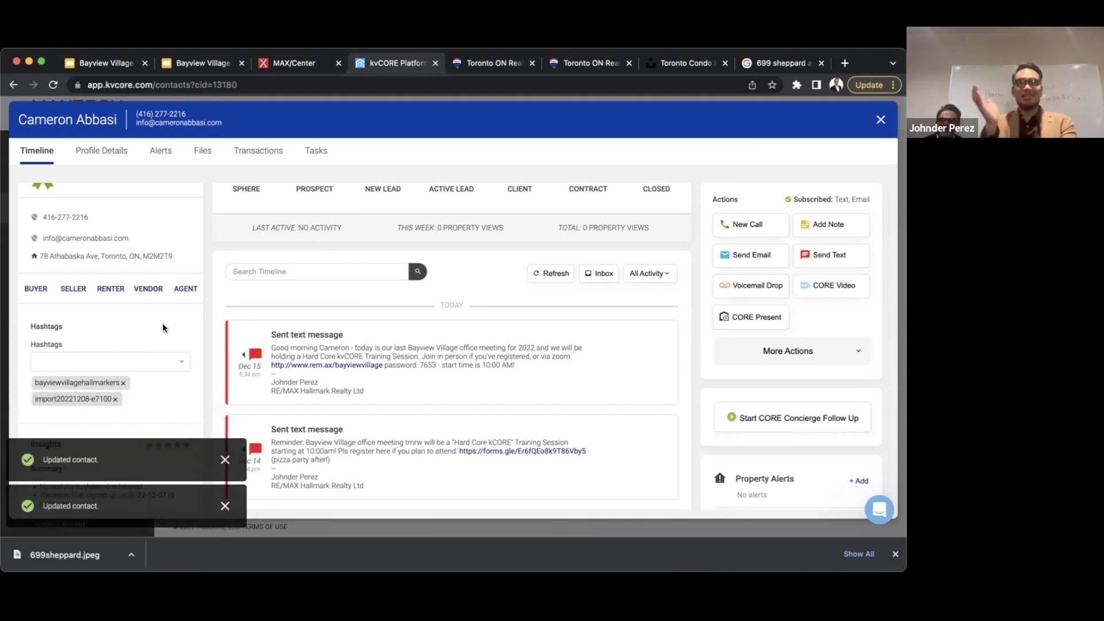
click(134, 295)
click(154, 292)
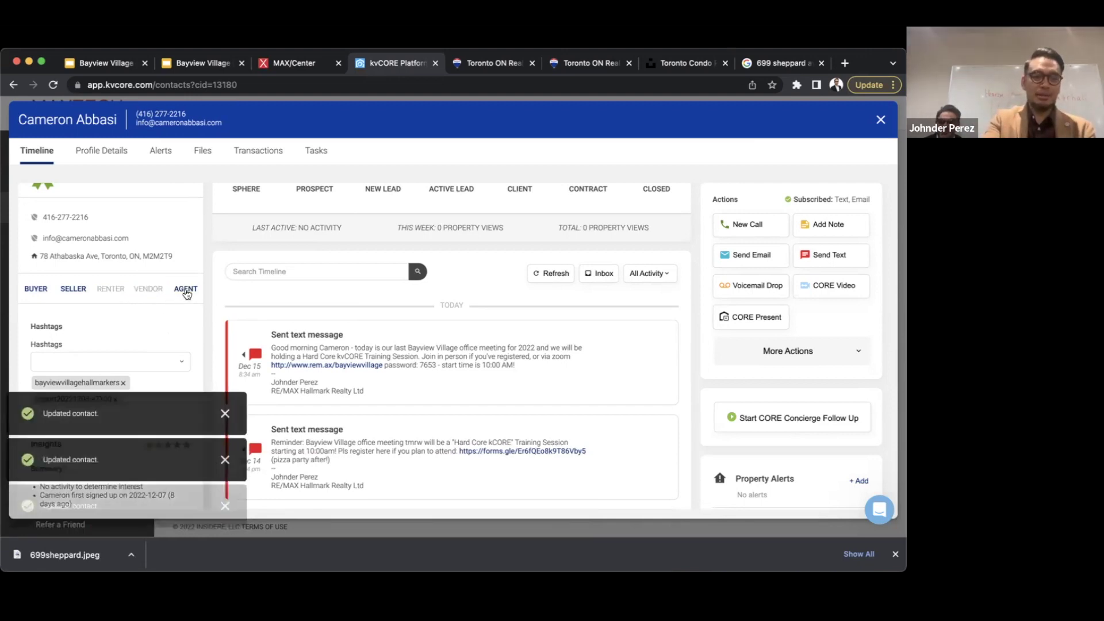
click(186, 294)
click(188, 291)
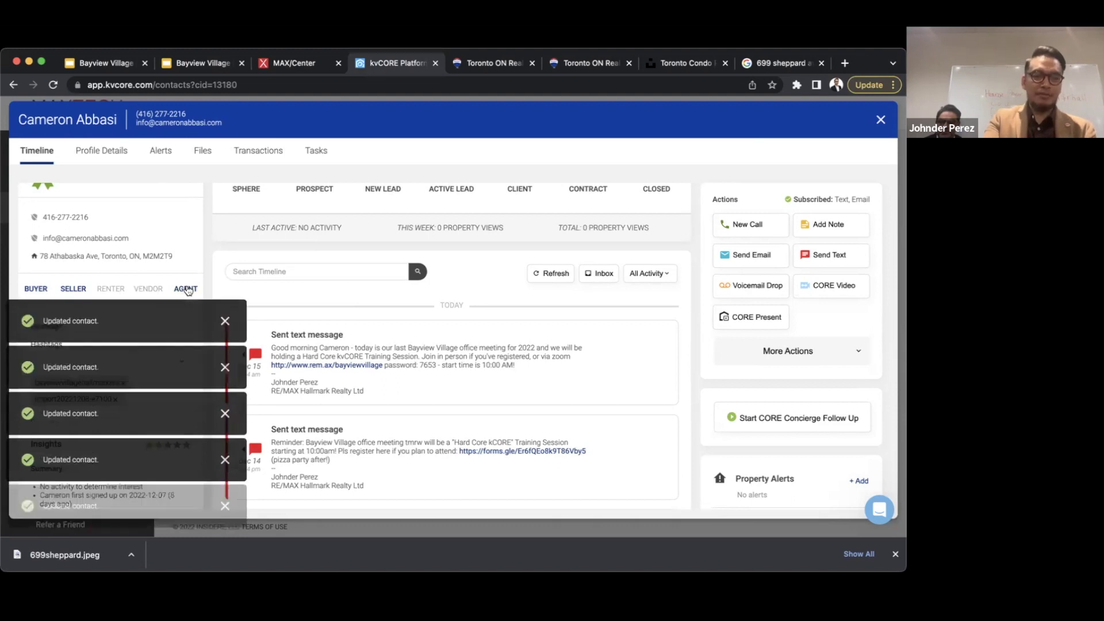
click(80, 293)
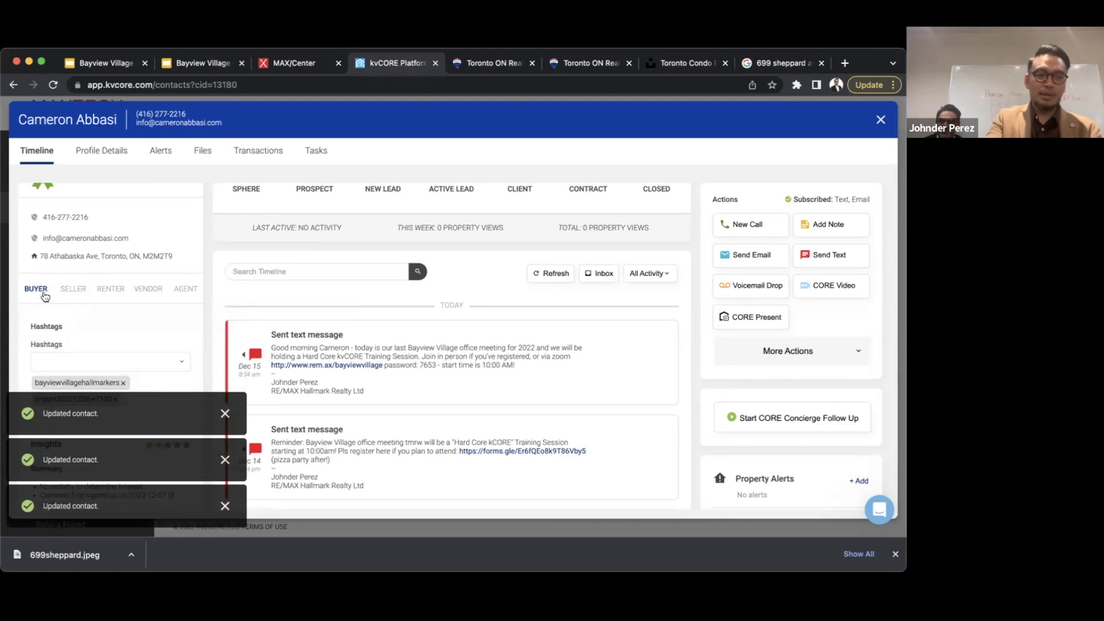
click(69, 290)
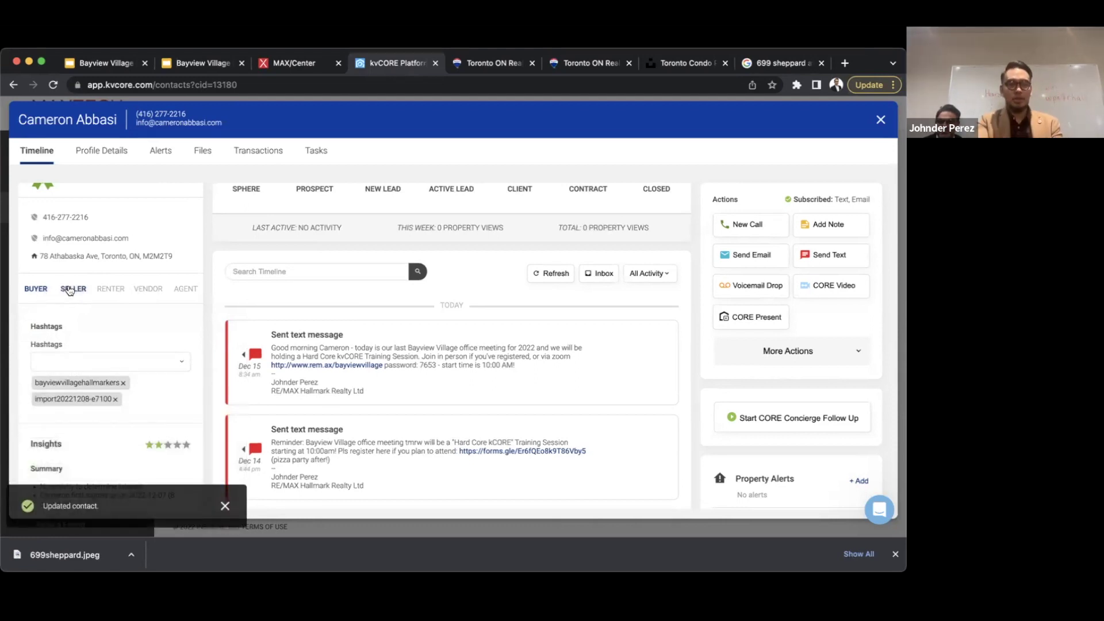
click(186, 289)
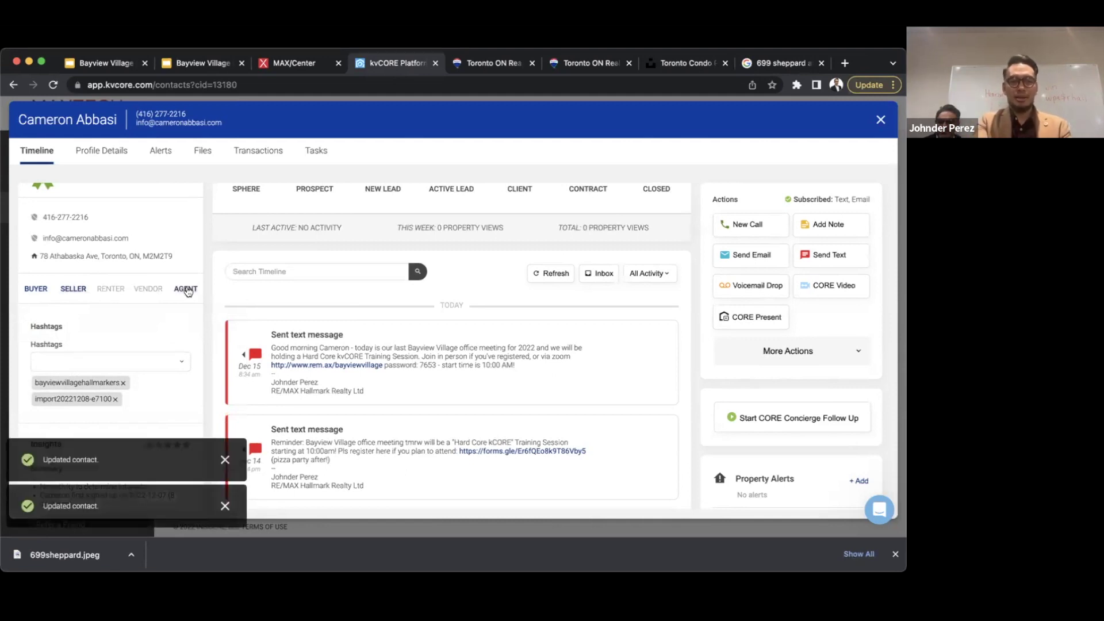
click(78, 289)
click(35, 293)
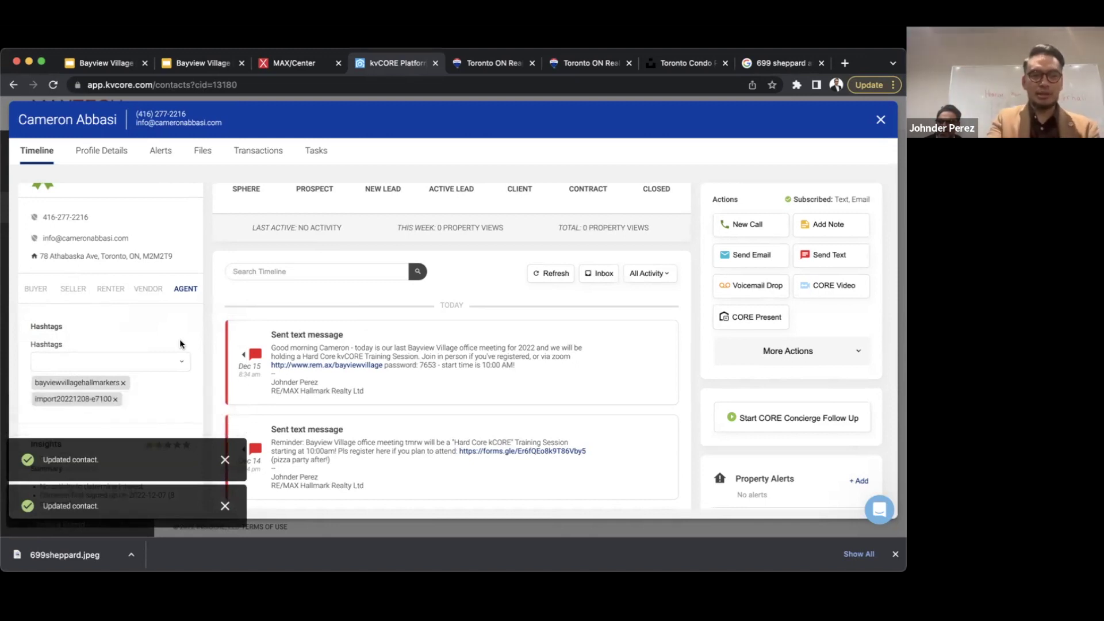
scroll(180, 344, down, 1)
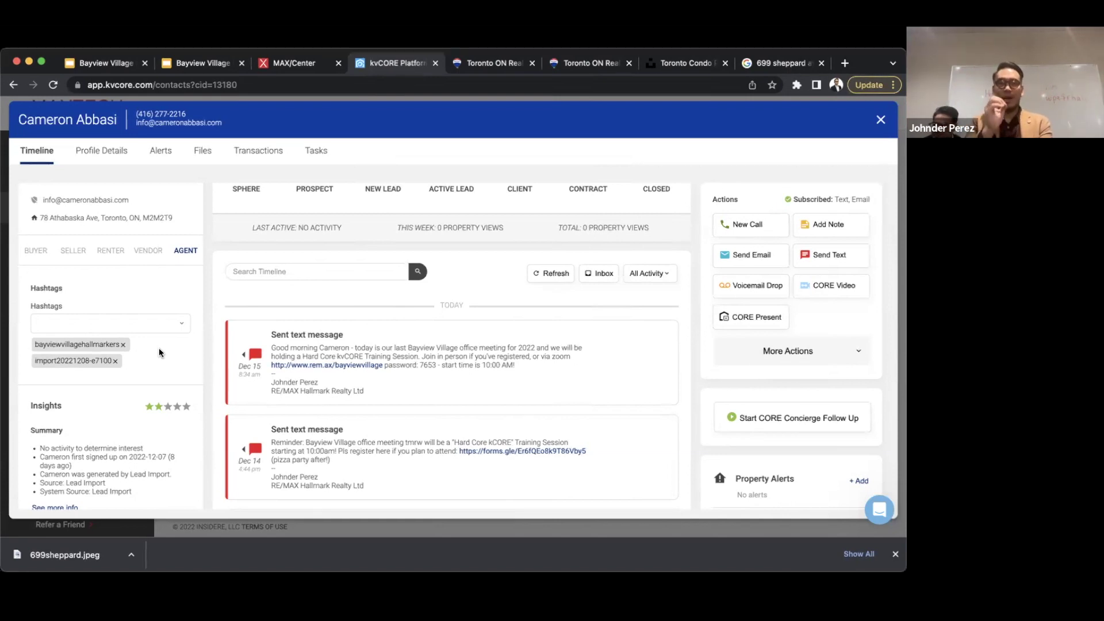
click(147, 326)
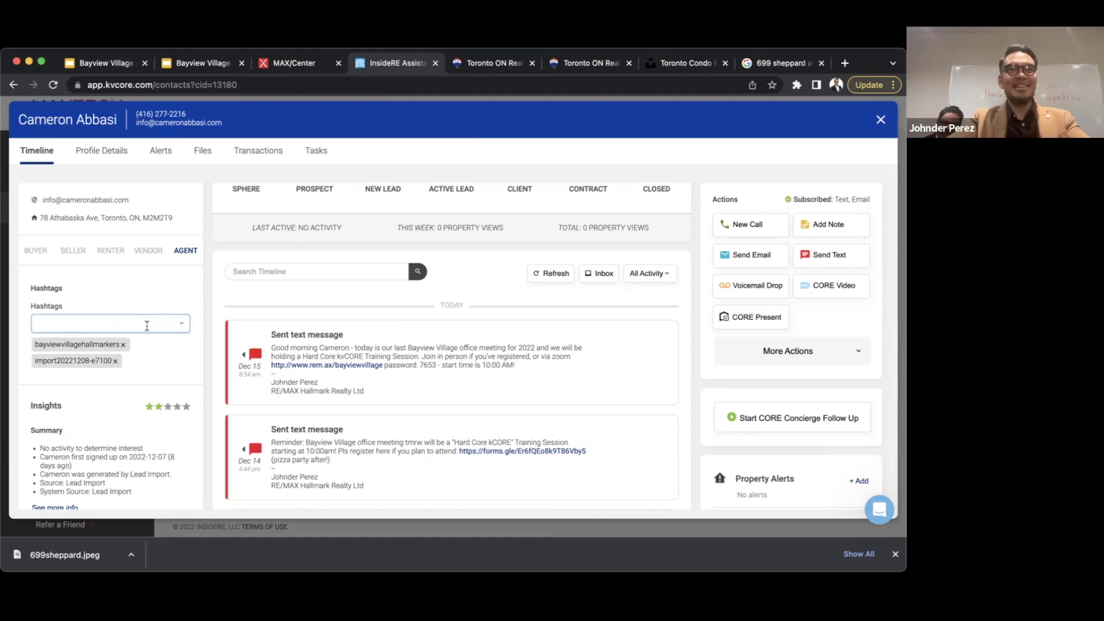
- Add the niceguy hashtag to the contact and close its record
text(niceguy)
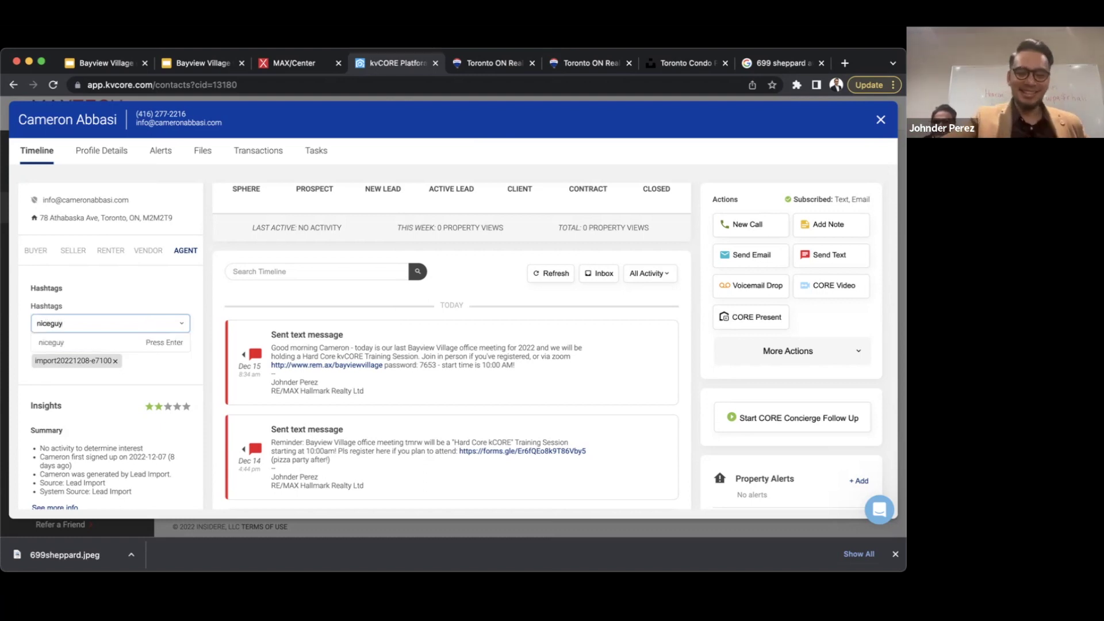
key(Return)
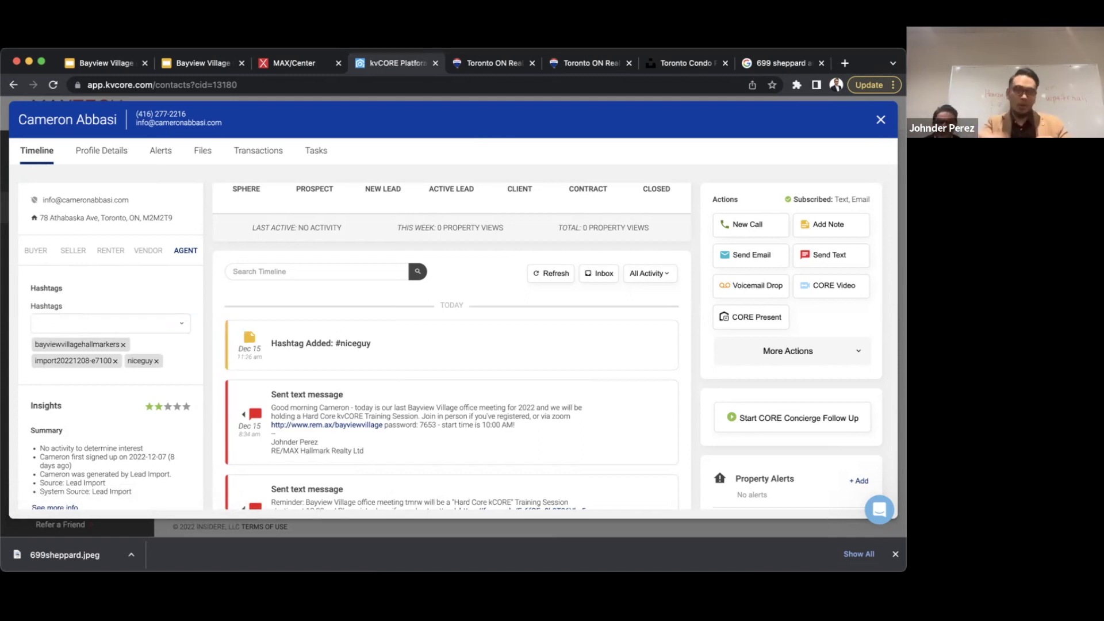
scroll(48, 352, up, 3)
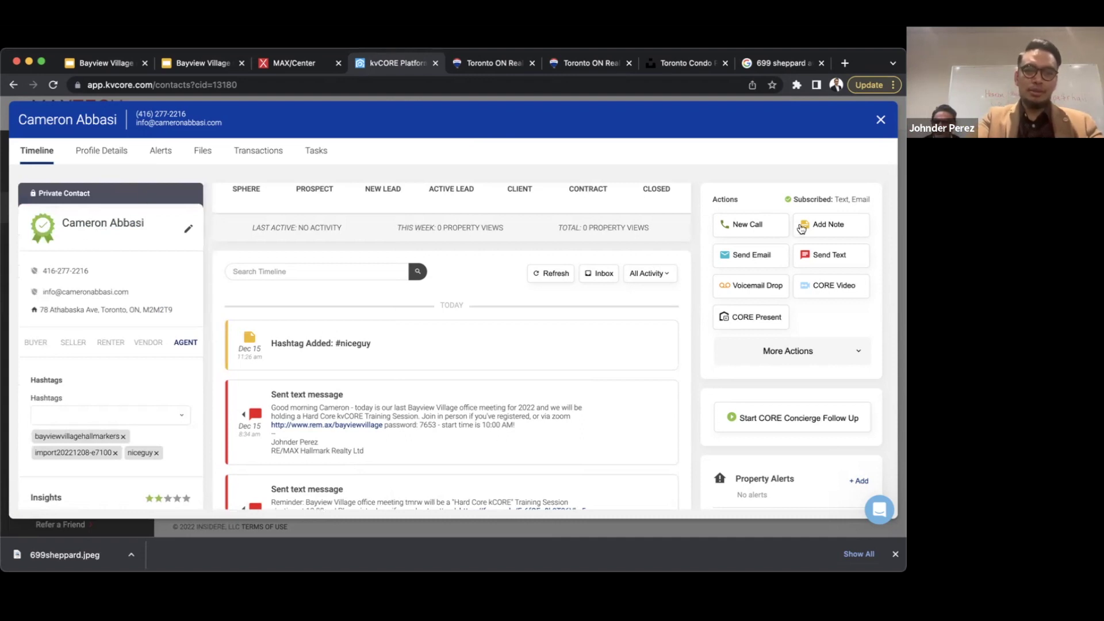
click(879, 121)
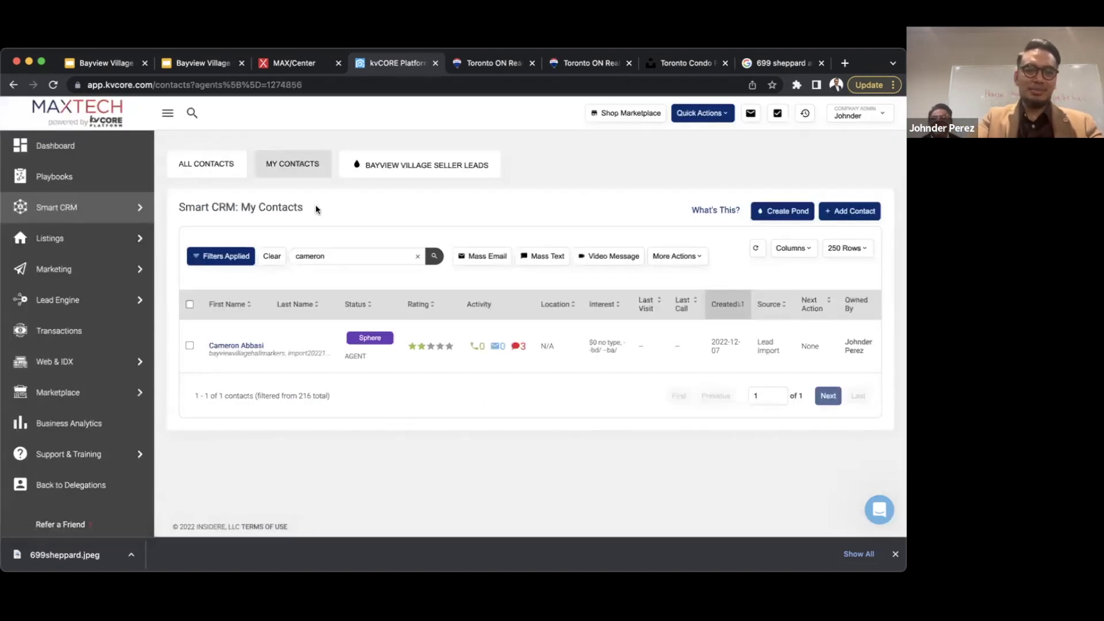
- Replace the search with the second contact's first name and open that contact's record
double_click(354, 260)
text(pajh)
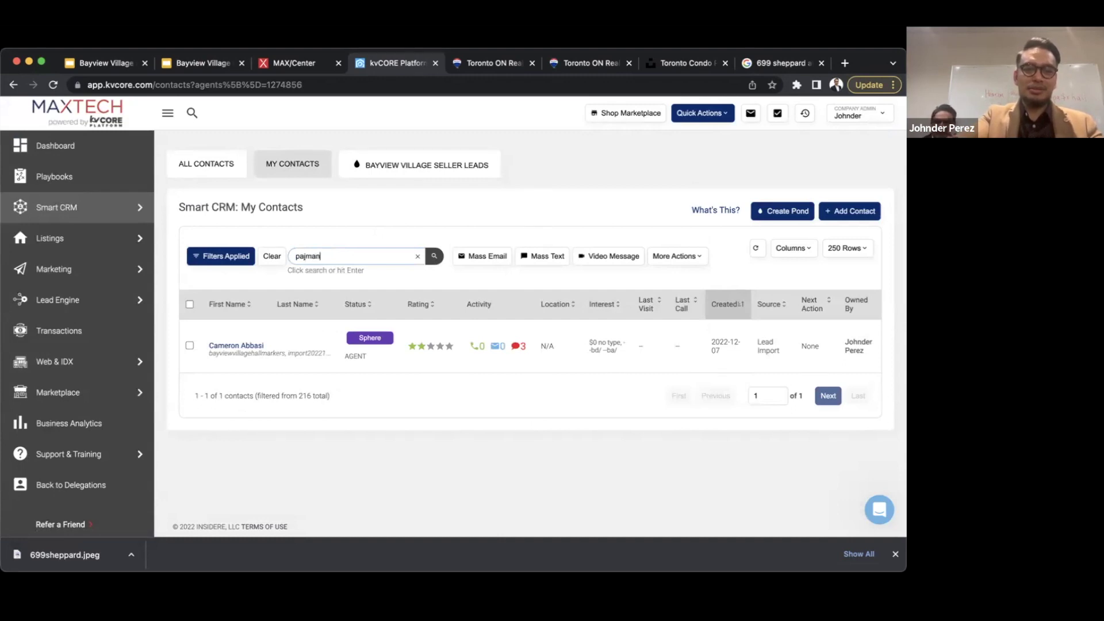
text(an)
key(Return)
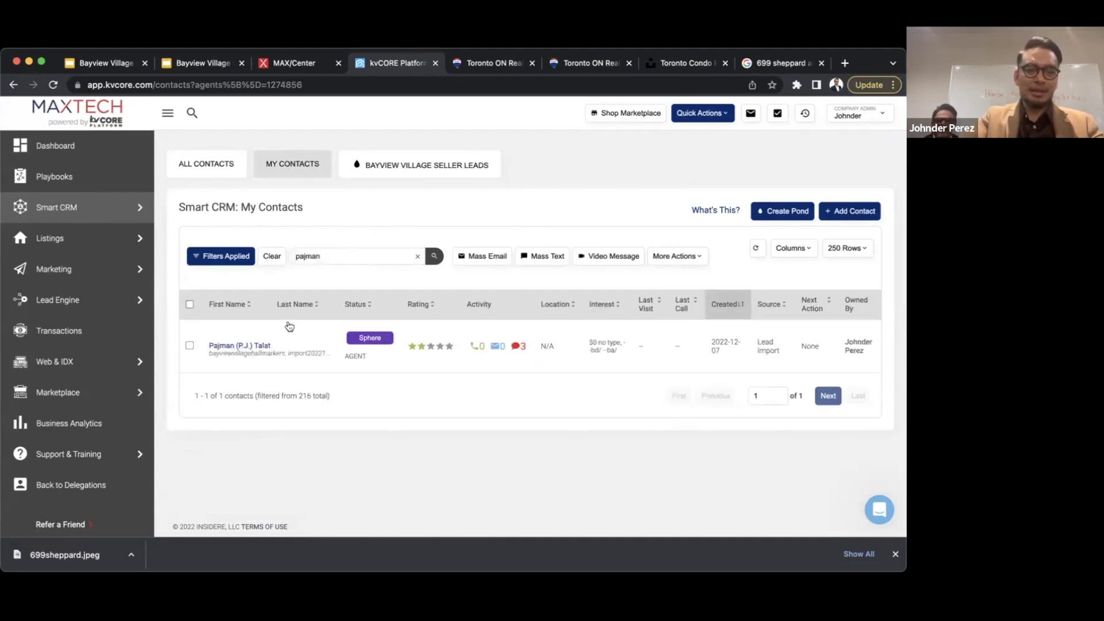
click(253, 347)
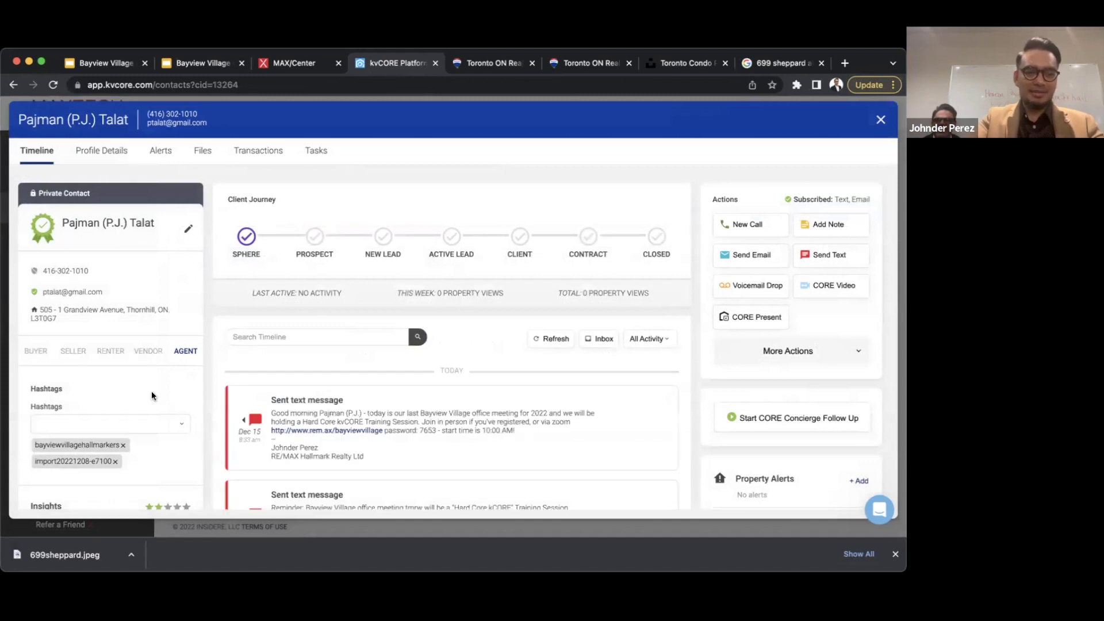
- Tag the second contact with niceguy by picking the matching hashtag suggestion
scroll(150, 391, down, 2)
click(112, 373)
text(niceguy)
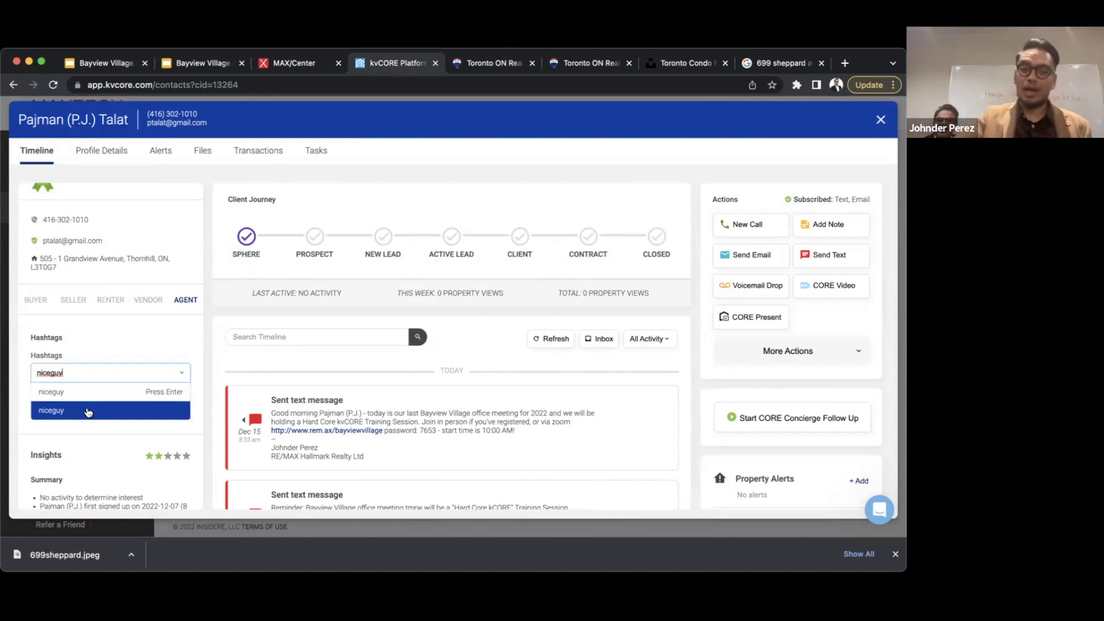
click(88, 411)
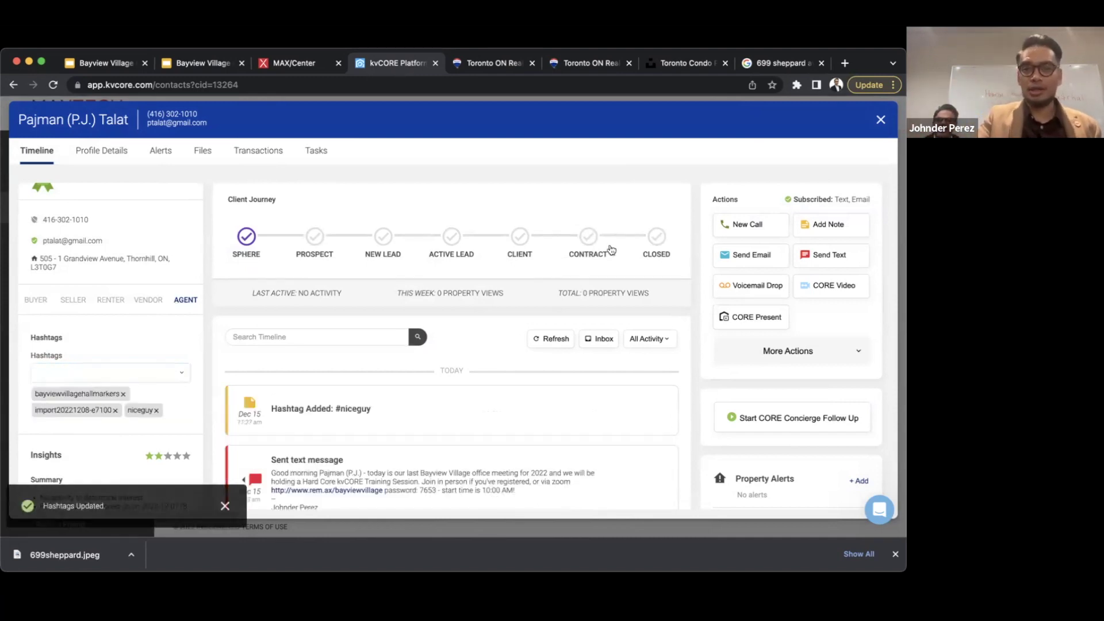
- Close the contact record and expand Contact Details in the contact filters
click(881, 121)
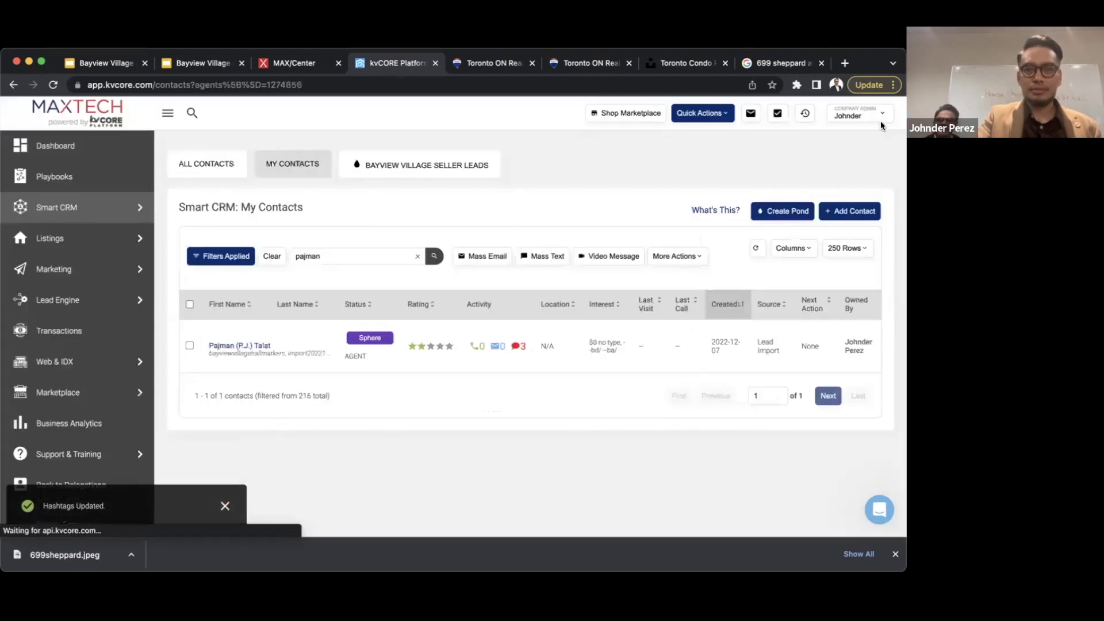
click(217, 260)
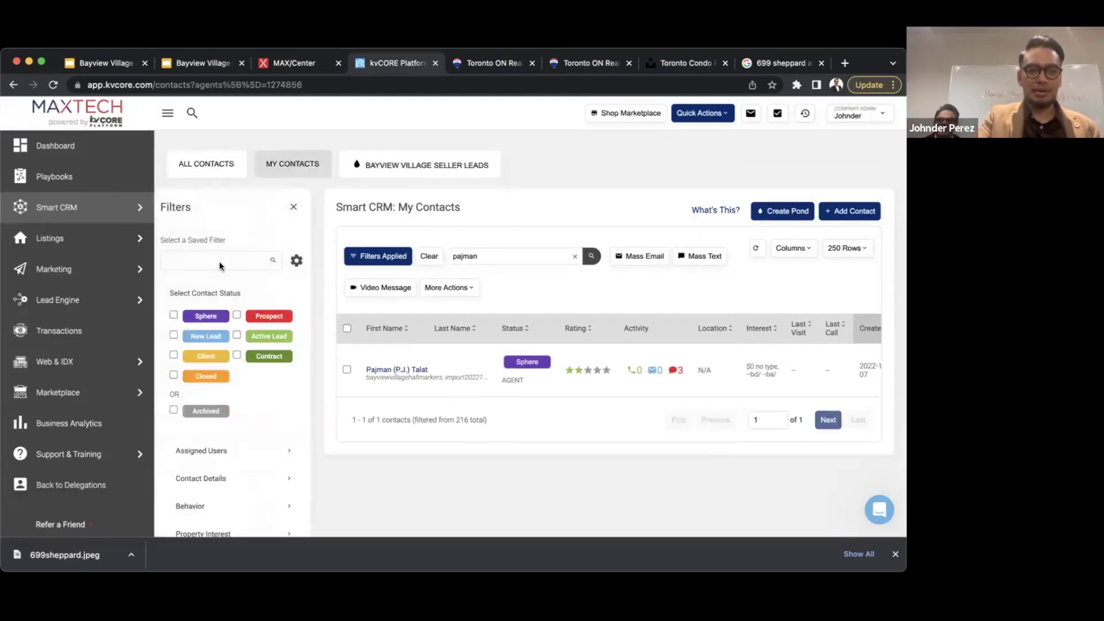
scroll(198, 418, down, 2)
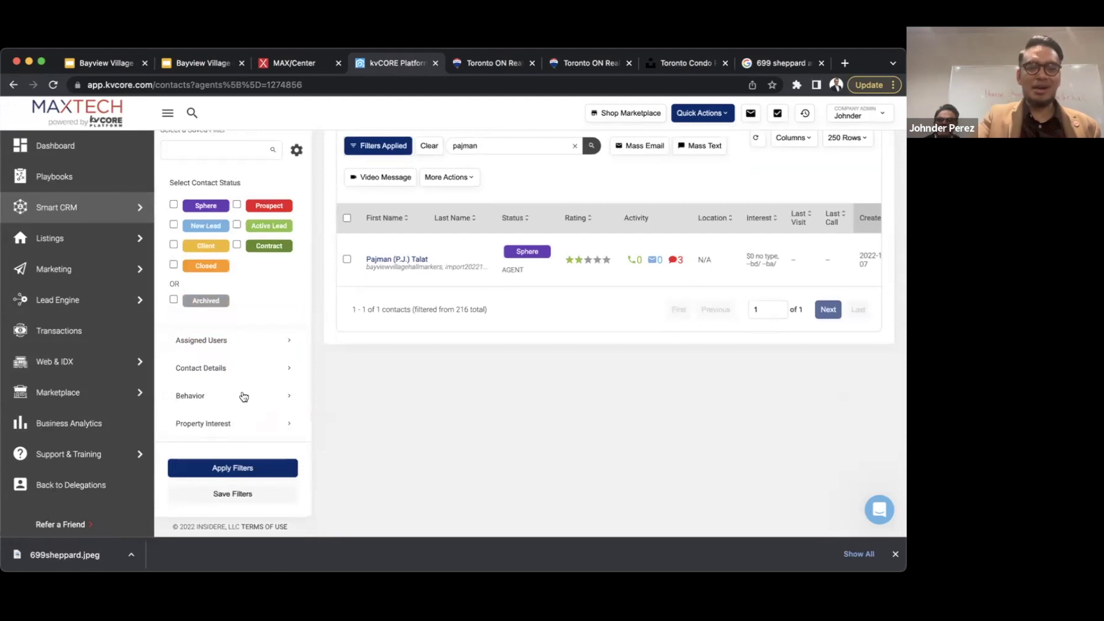
click(240, 369)
click(240, 369)
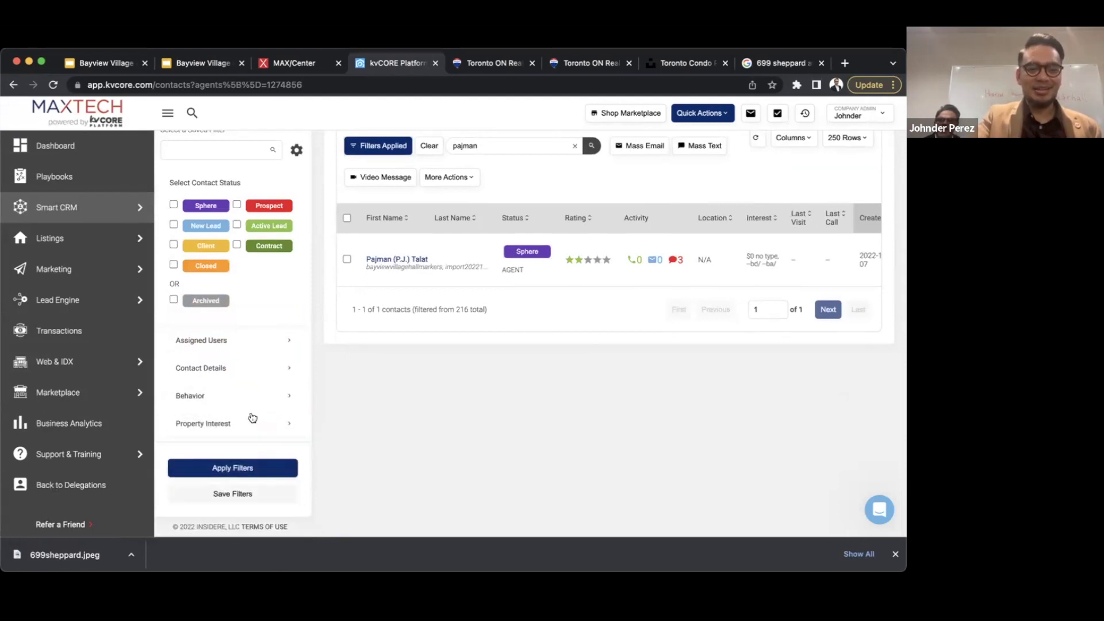
click(237, 372)
- Filter the contacts list by the niceguy hashtag and apply the filter
scroll(236, 376, down, 2)
scroll(236, 375, down, 1)
click(213, 401)
text(niceg)
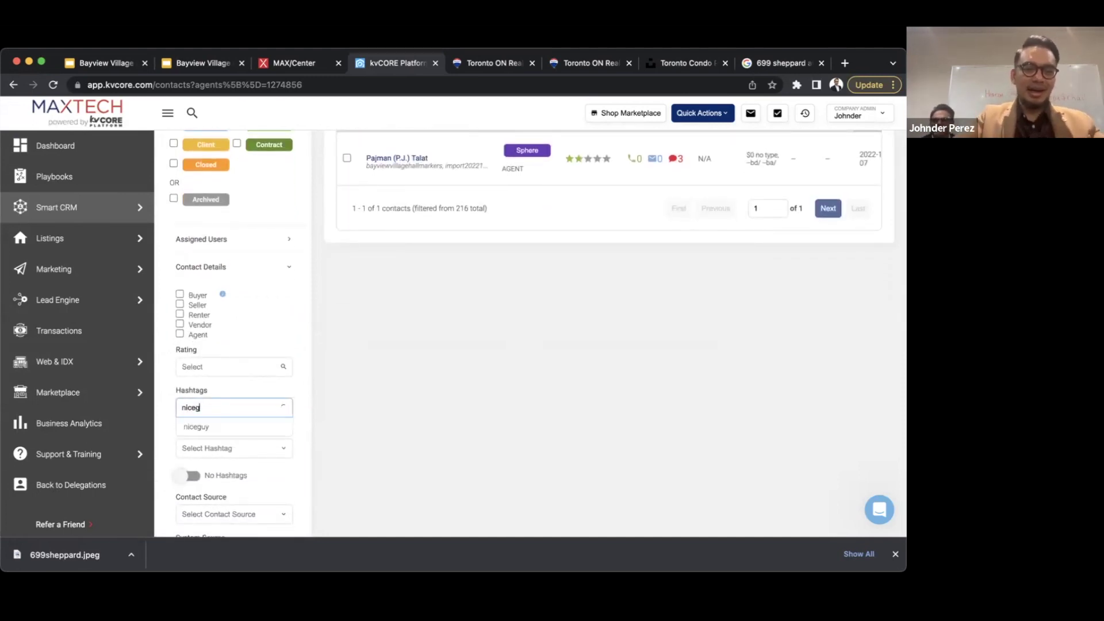
click(210, 428)
scroll(237, 431, down, 10)
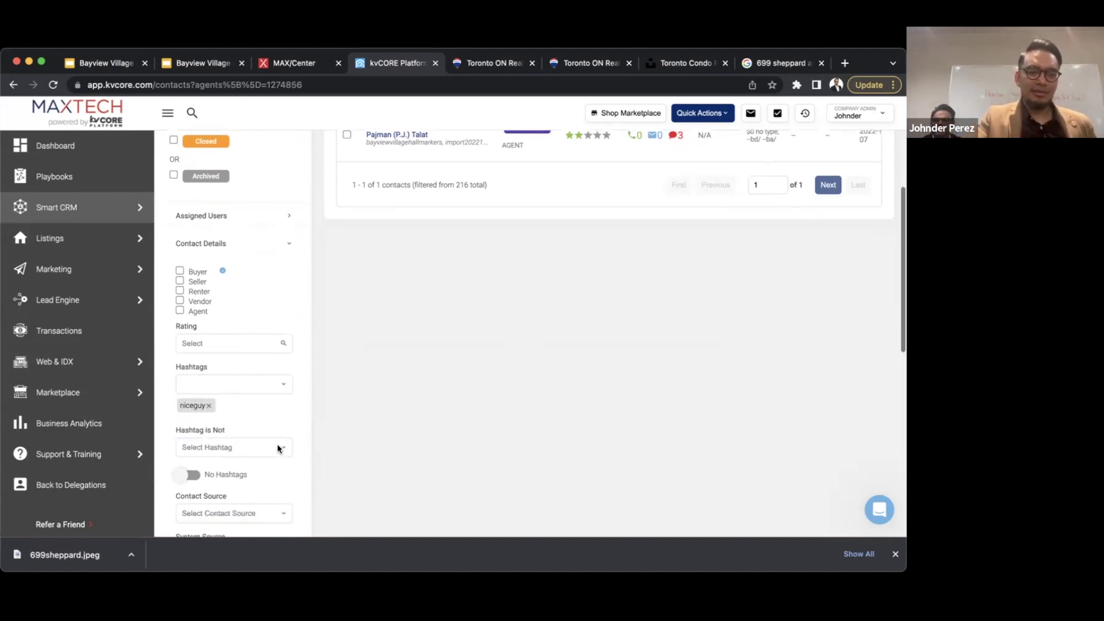
click(221, 469)
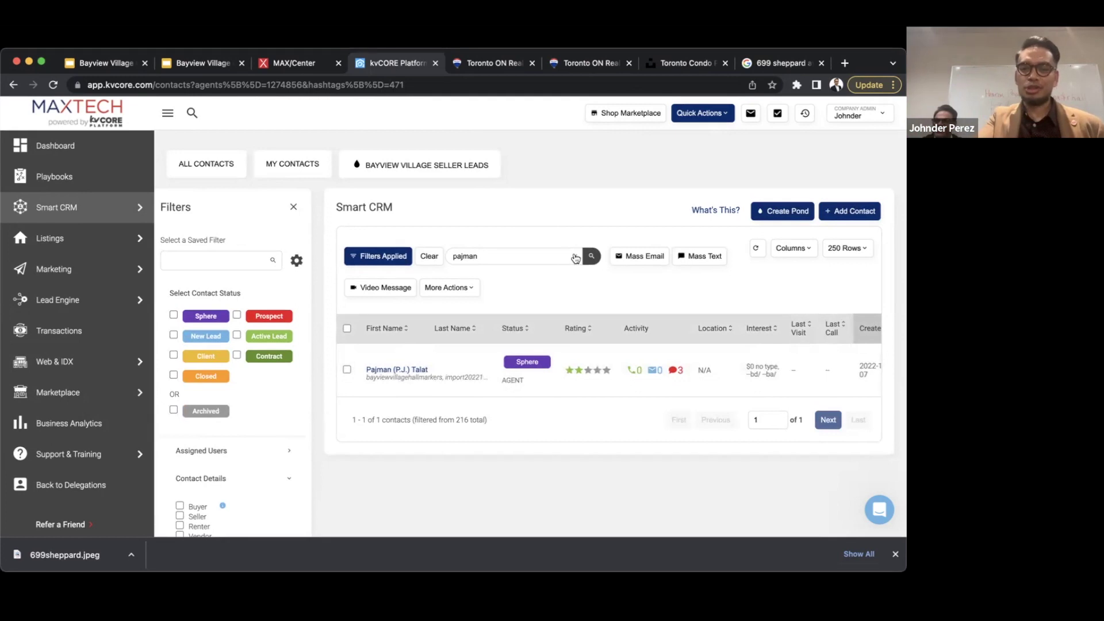
- Clear the name search to list both niceguy contacts, then view the Dashboard activity feed
click(574, 257)
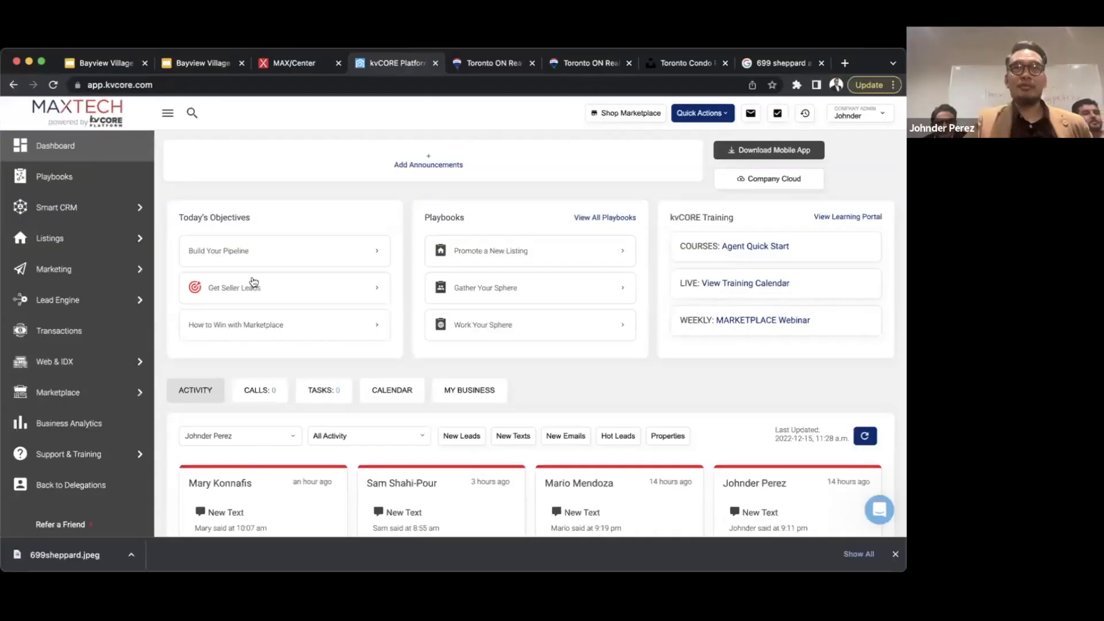
click(469, 390)
scroll(490, 400, down, 2)
scroll(490, 401, down, 3)
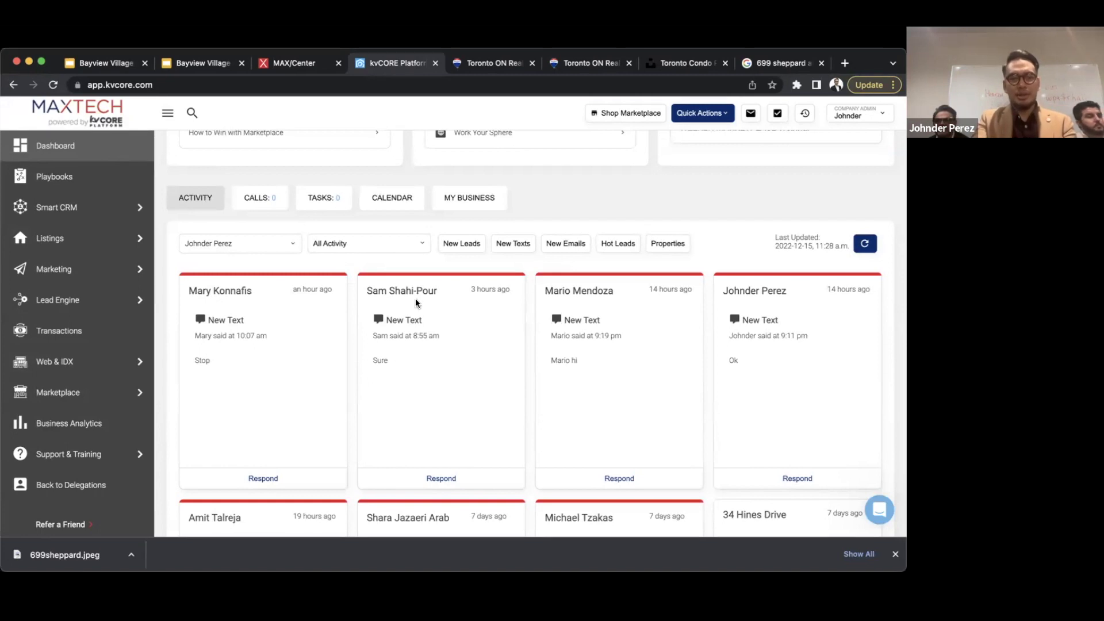
scroll(567, 377, down, 1)
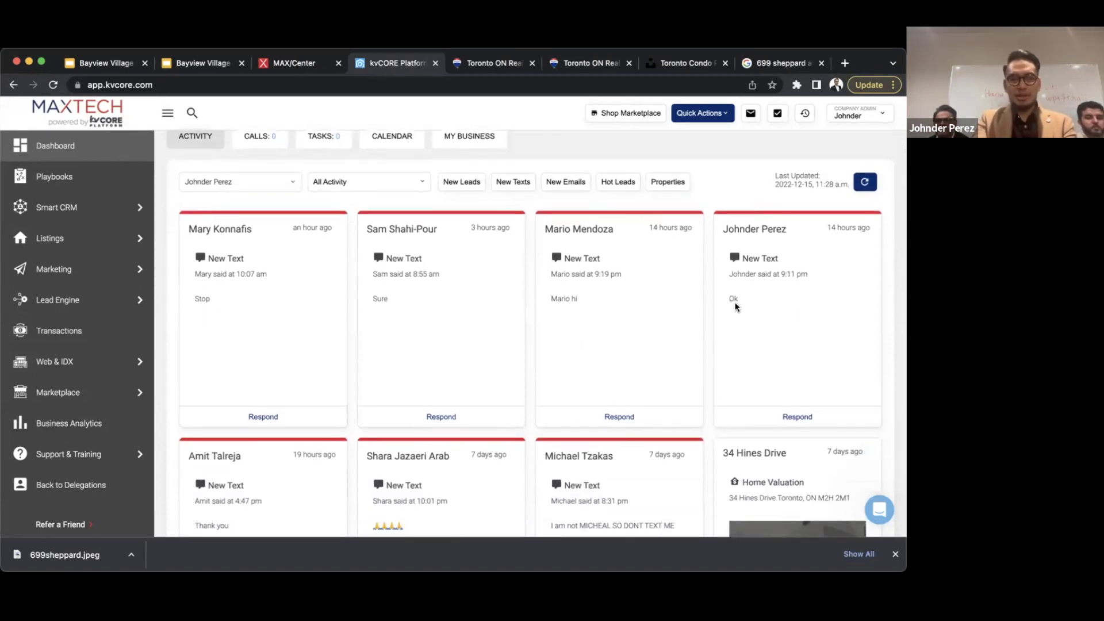
scroll(735, 306, down, 2)
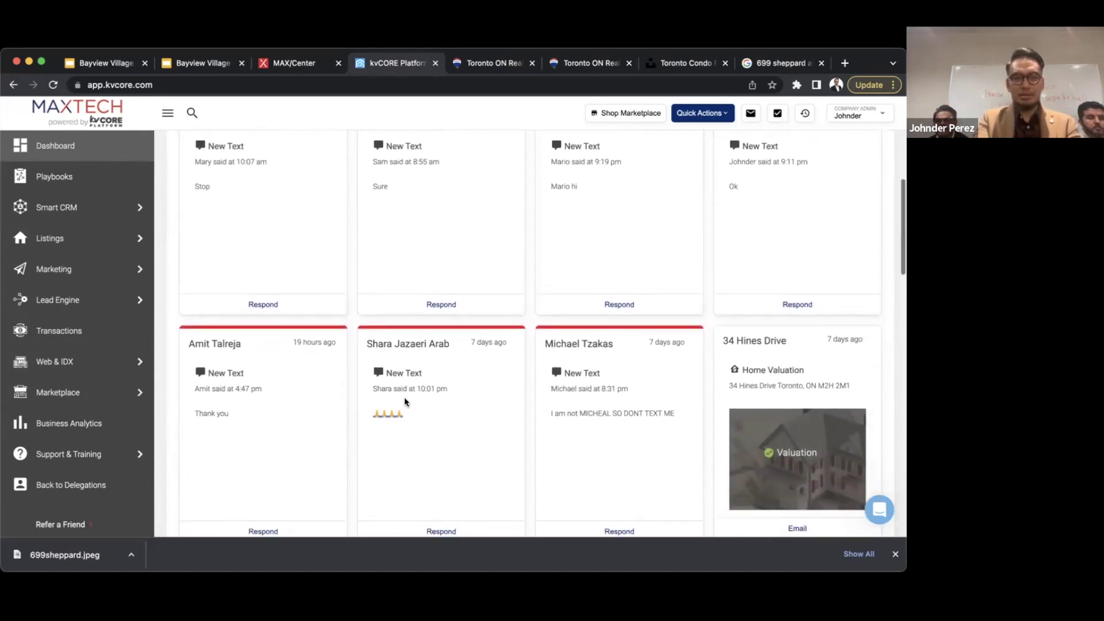
scroll(621, 371, down, 1)
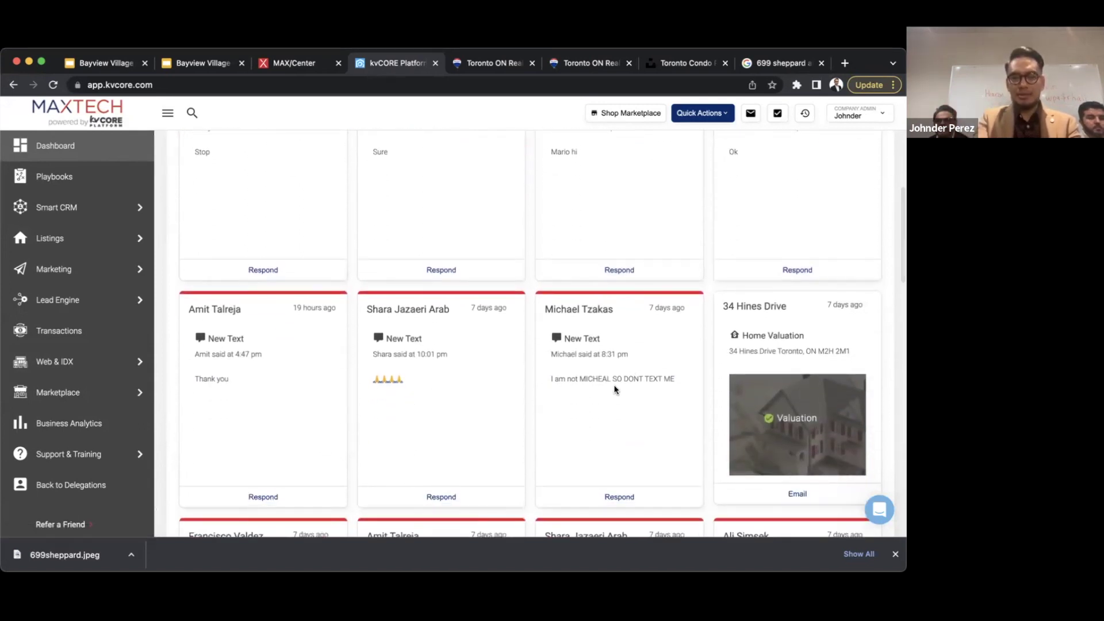
drag(676, 381, 556, 374)
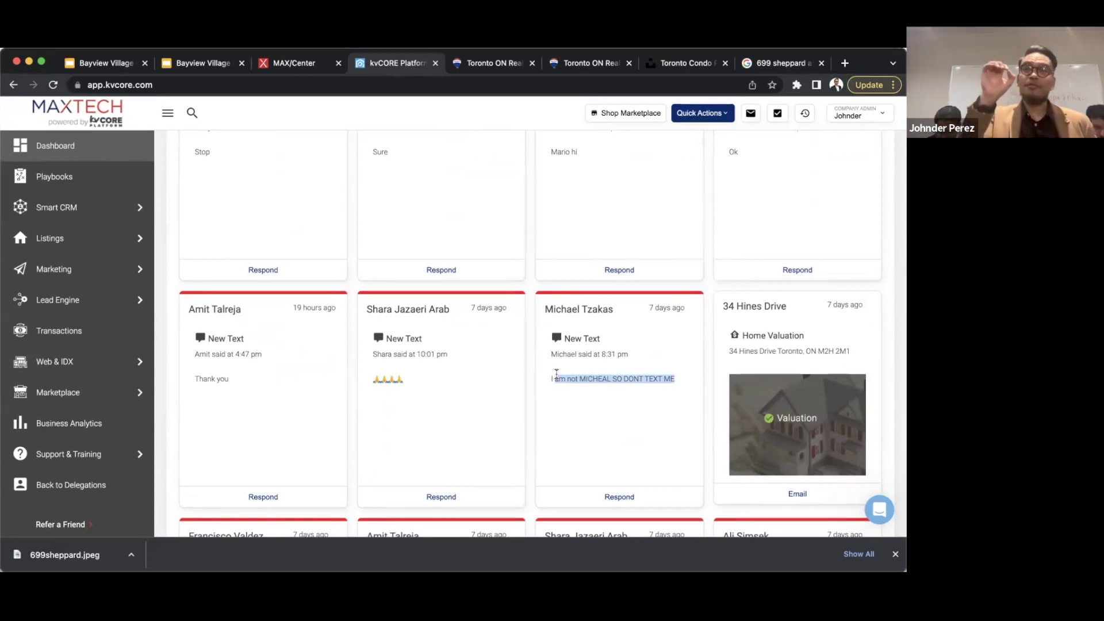
scroll(557, 374, up, 8)
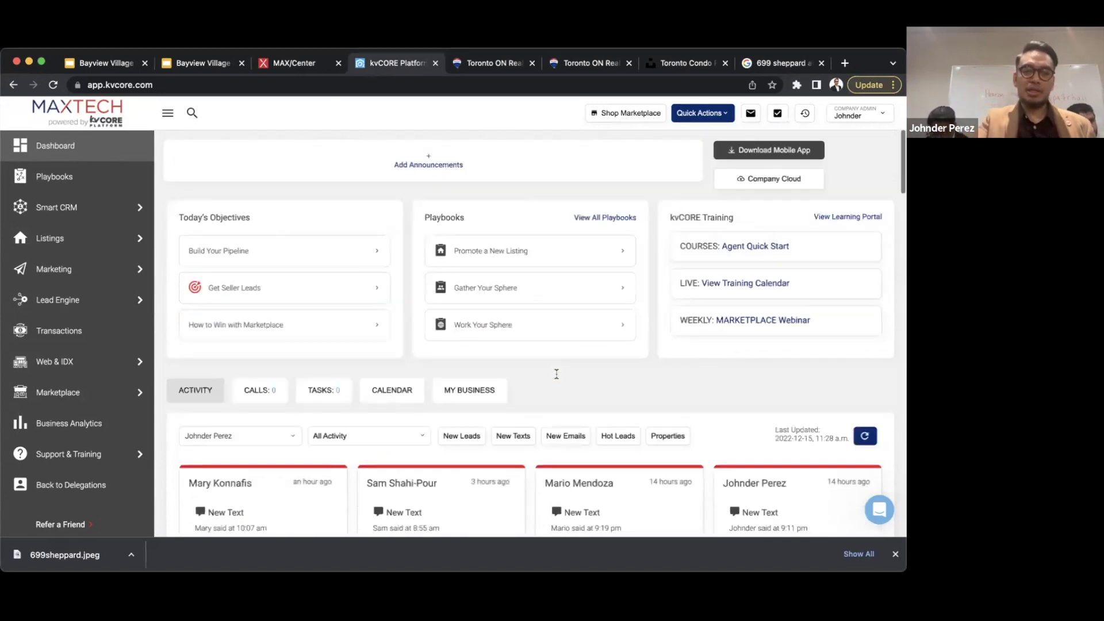
scroll(556, 374, down, 3)
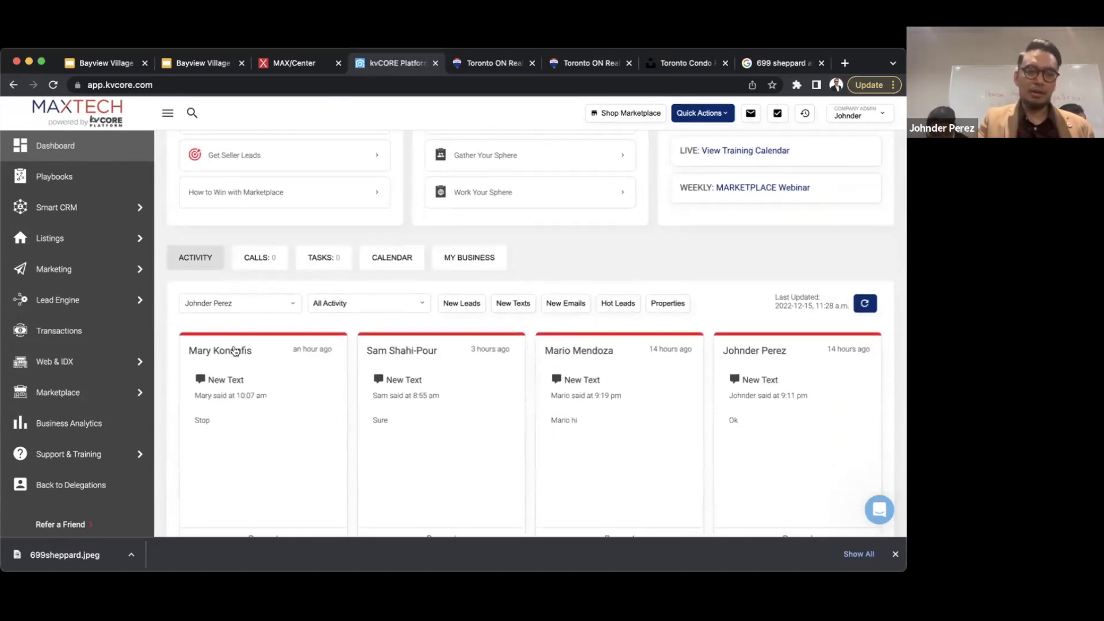
- Open the first activity card's contact and highlight the timeline's automatic unsubscribe after a stop word
click(235, 351)
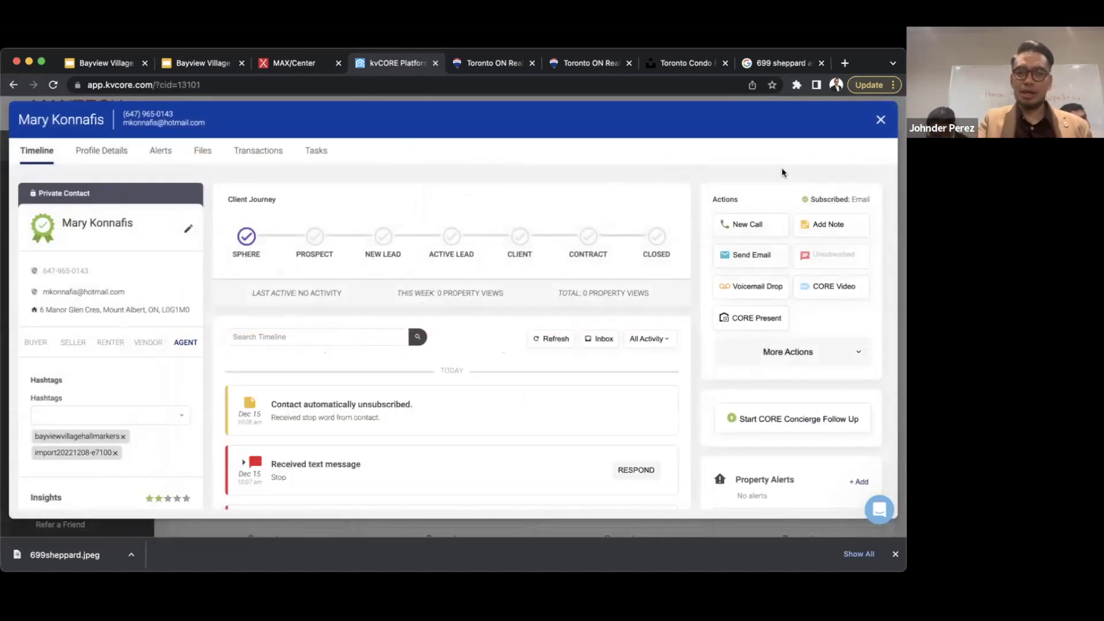
scroll(393, 312, down, 2)
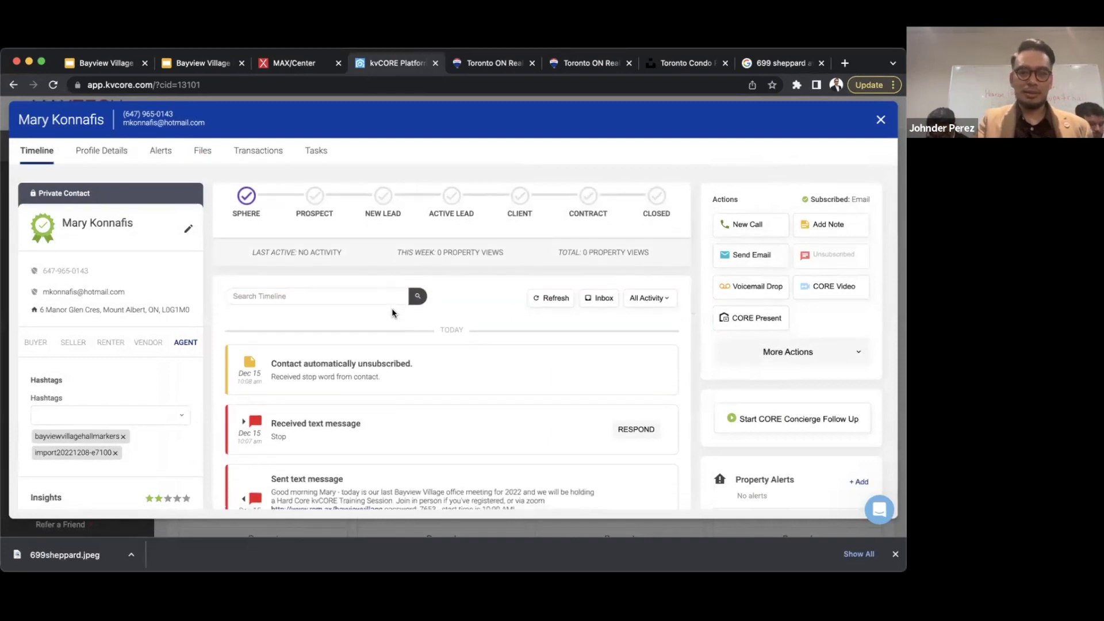
scroll(391, 308, down, 1)
drag(382, 363, 264, 345)
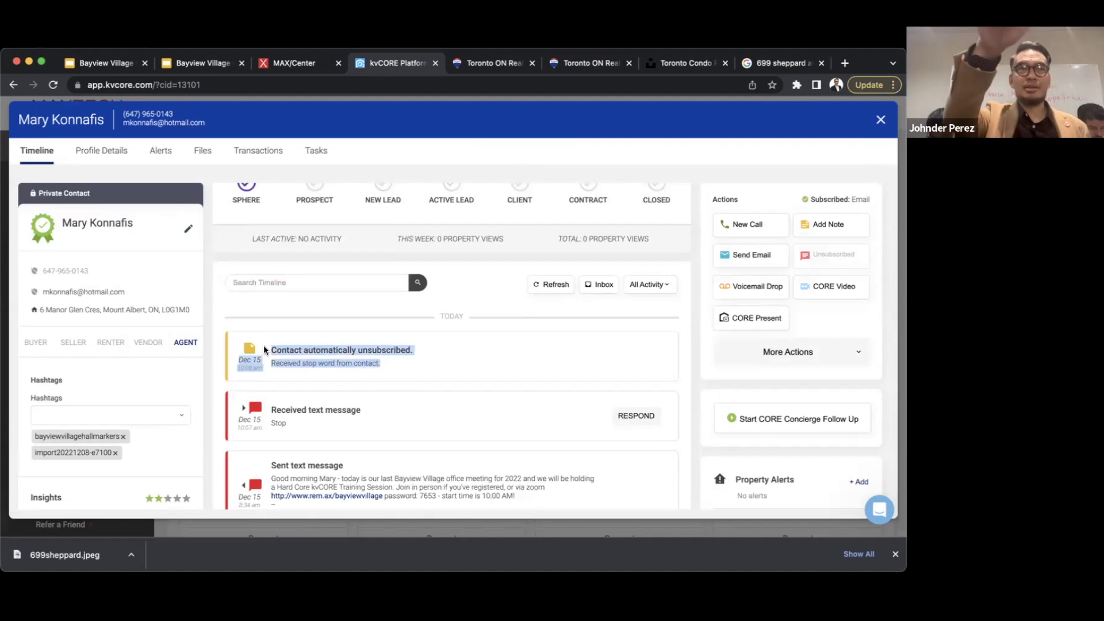
drag(381, 364, 282, 365)
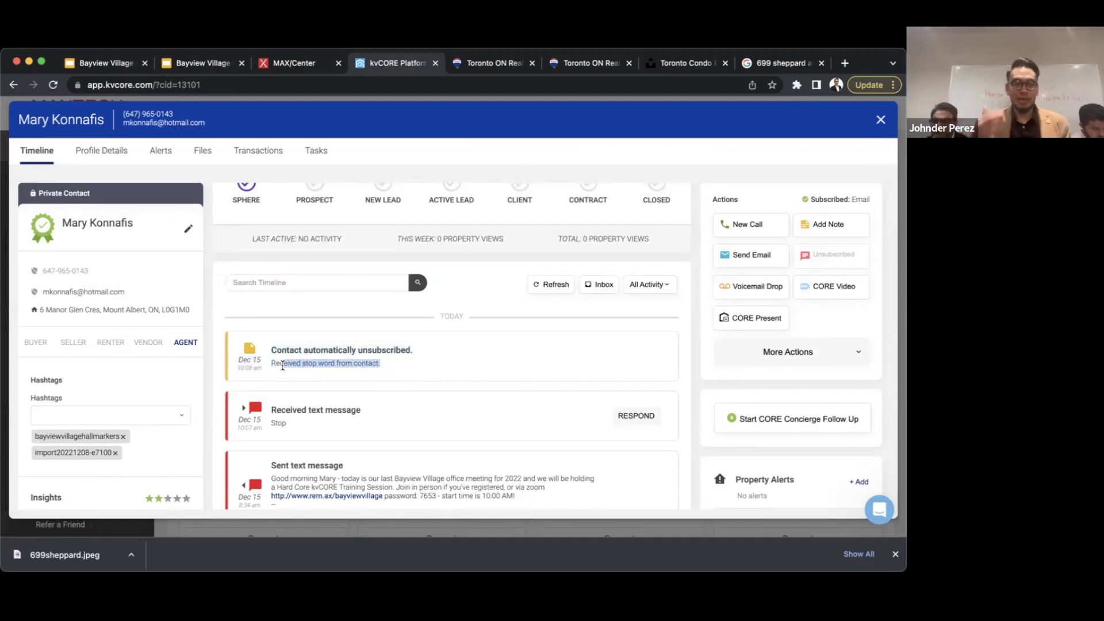
scroll(487, 380, down, 5)
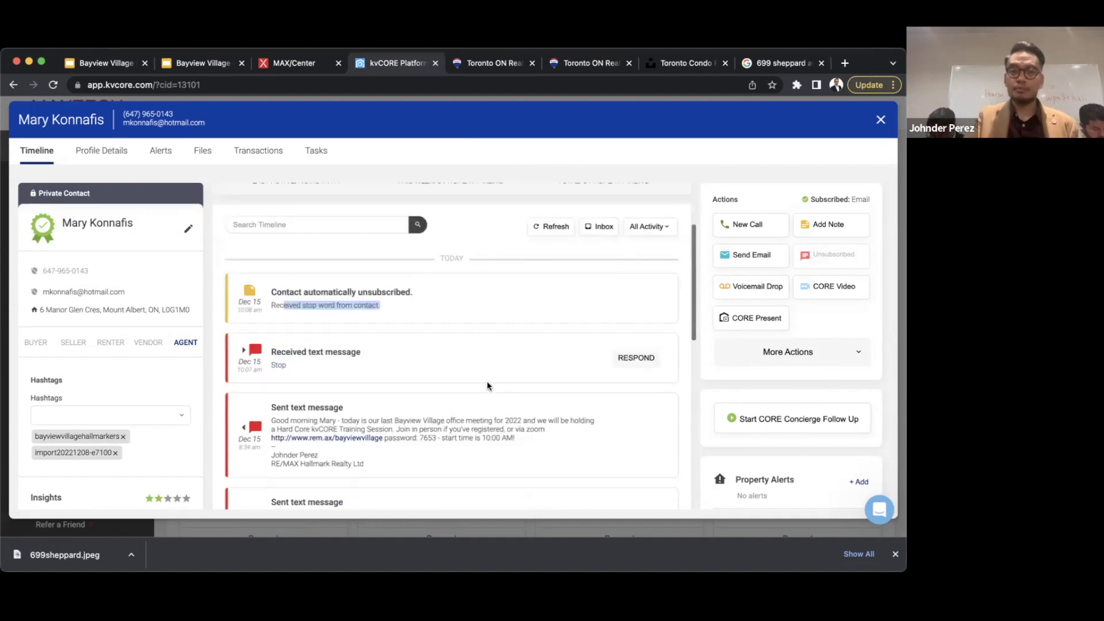
scroll(486, 380, up, 5)
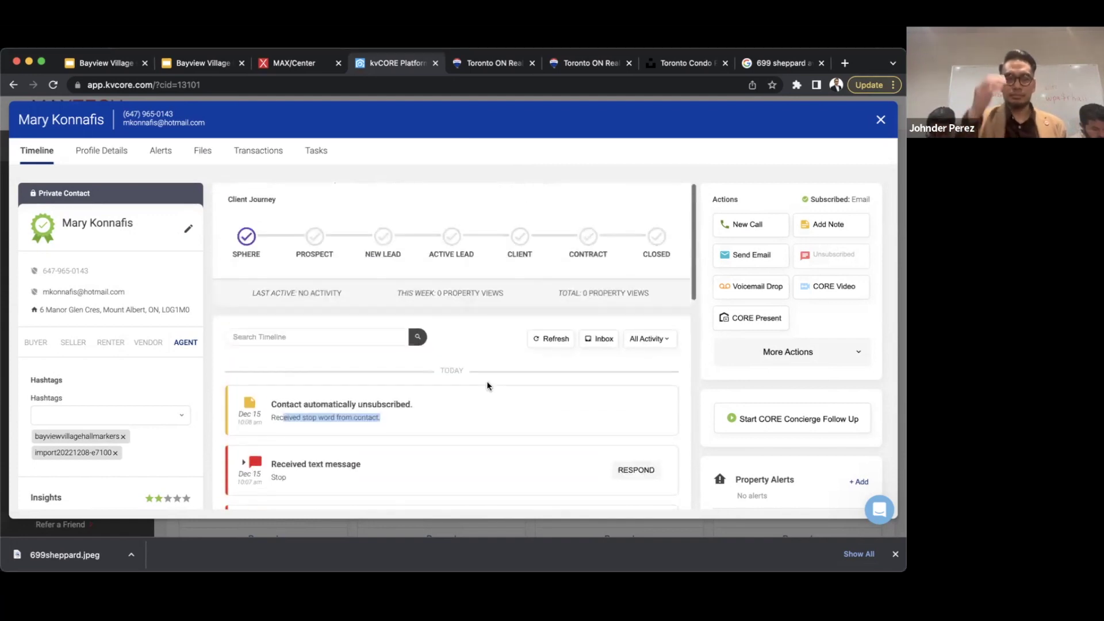
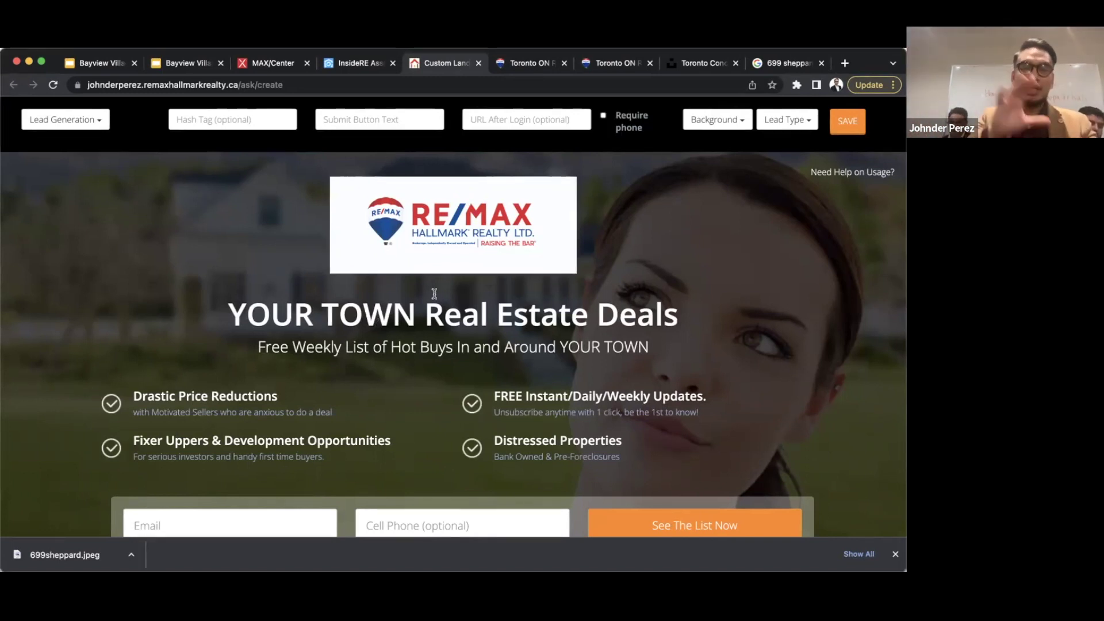
- Keep Lead Generation as the page type and clear the test hash tag niceguy
click(101, 125)
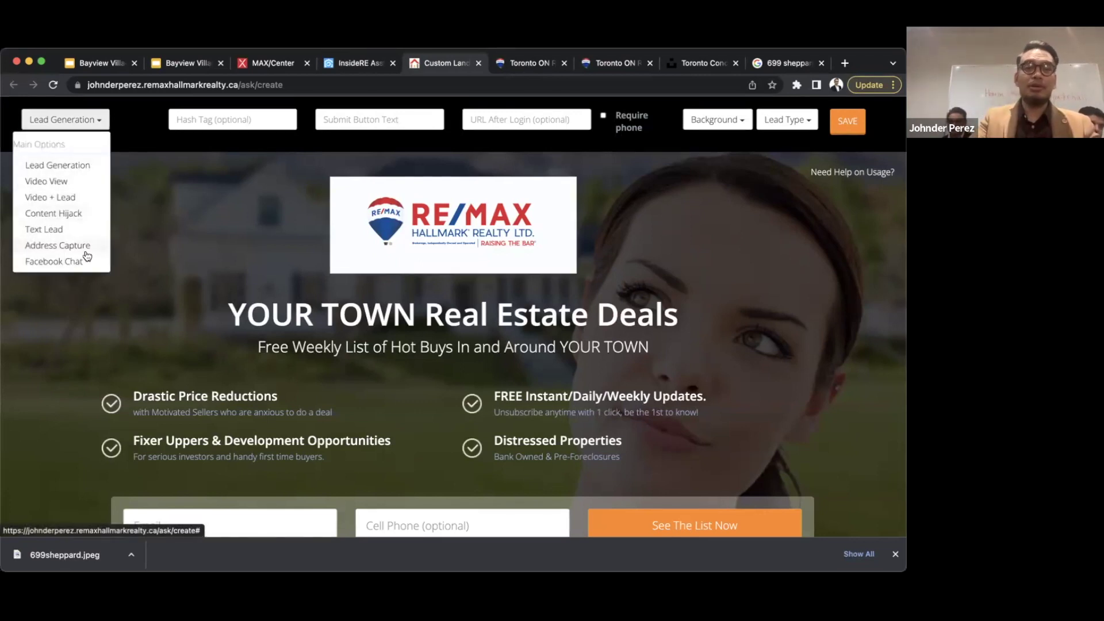
click(70, 167)
click(242, 120)
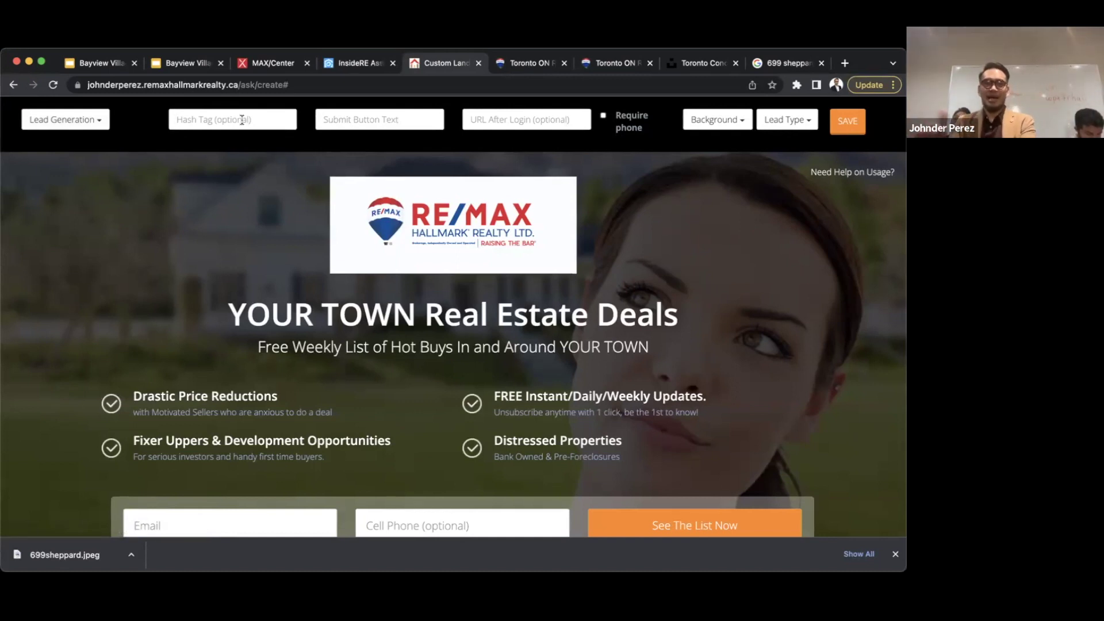
text(niceguy)
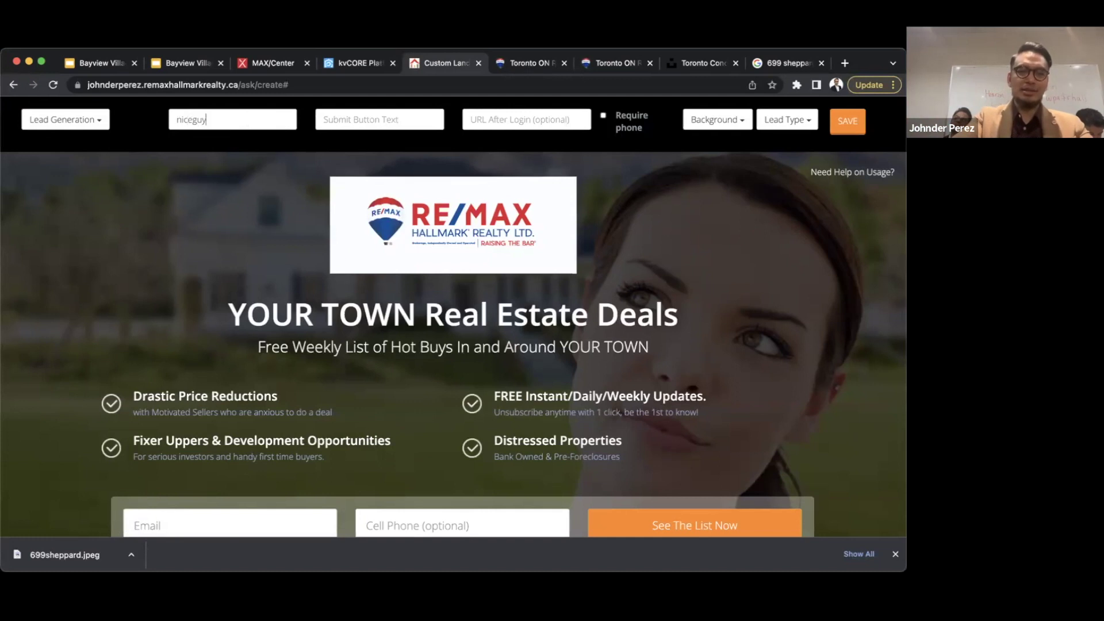
key(super+a)
key(BackSpace)
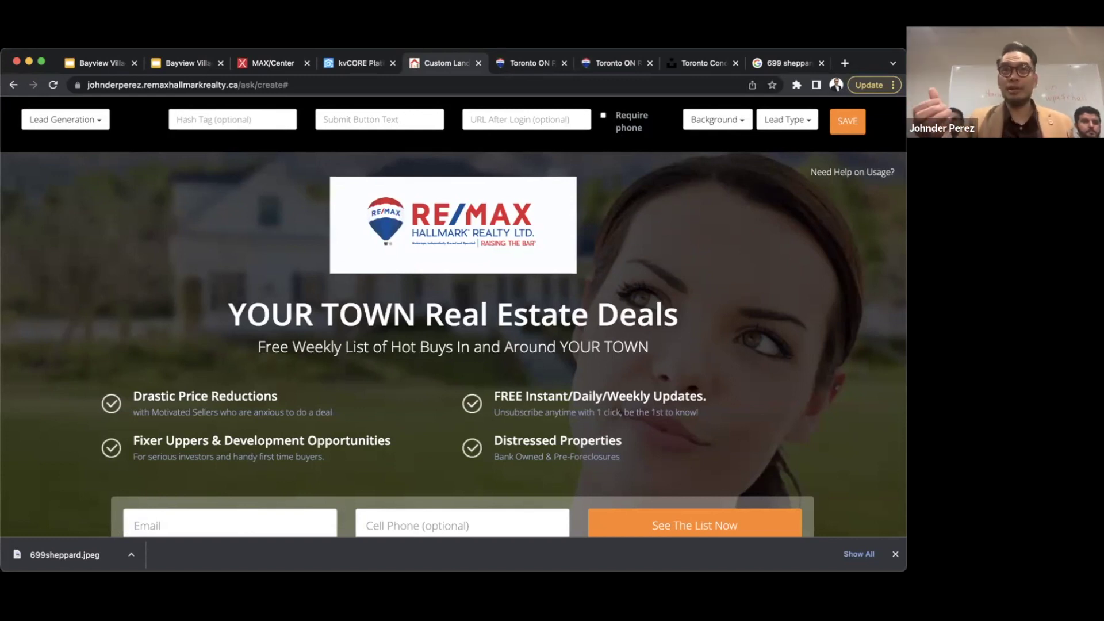
- Enter the hash tag homesellersbayviewvillage, then trim it to just homesellers
text(h)
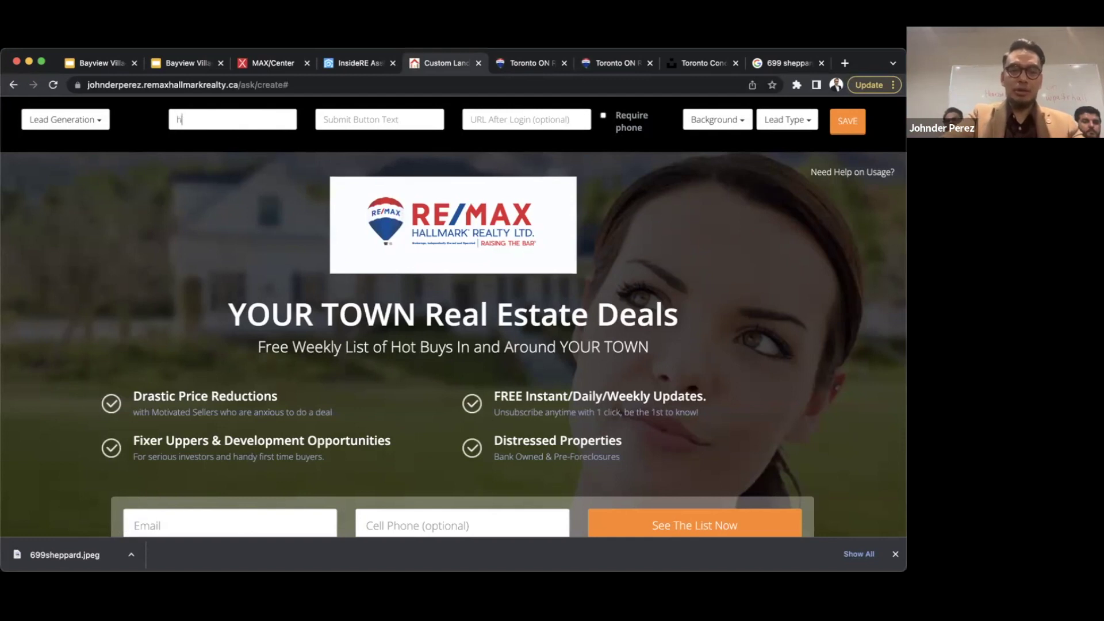
text(omesellersbayviewvillage)
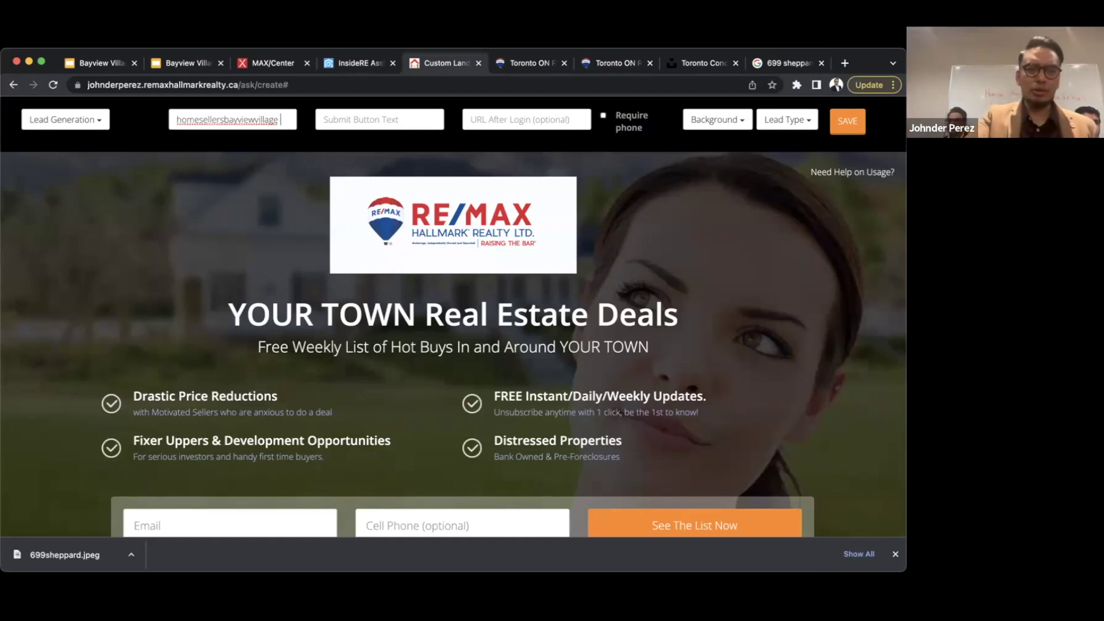
click(214, 152)
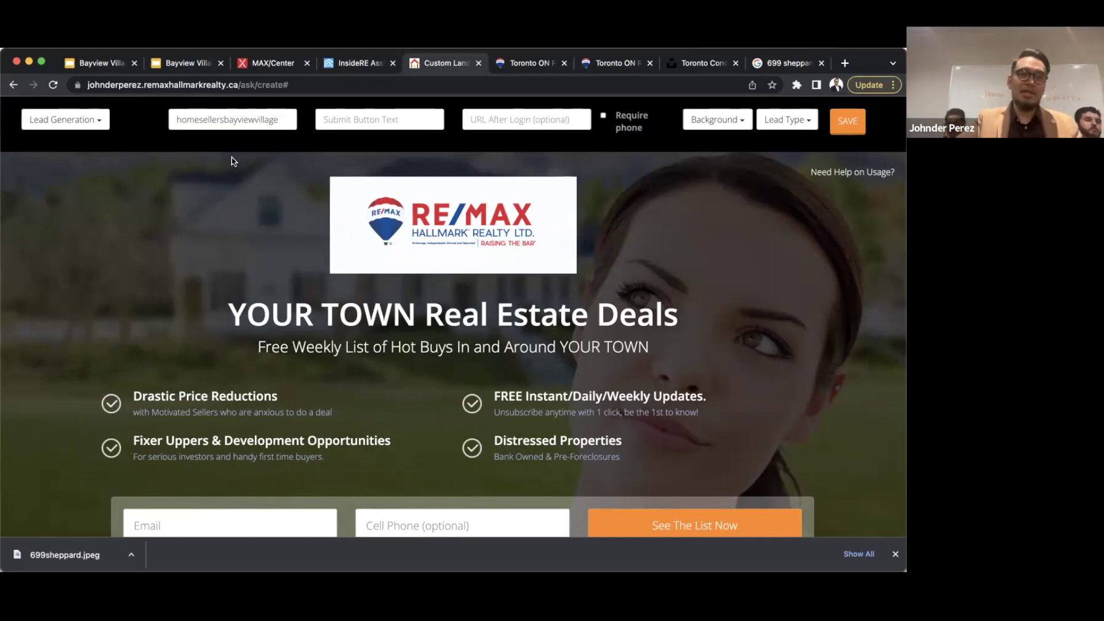
drag(225, 119, 296, 141)
key(BackSpace)
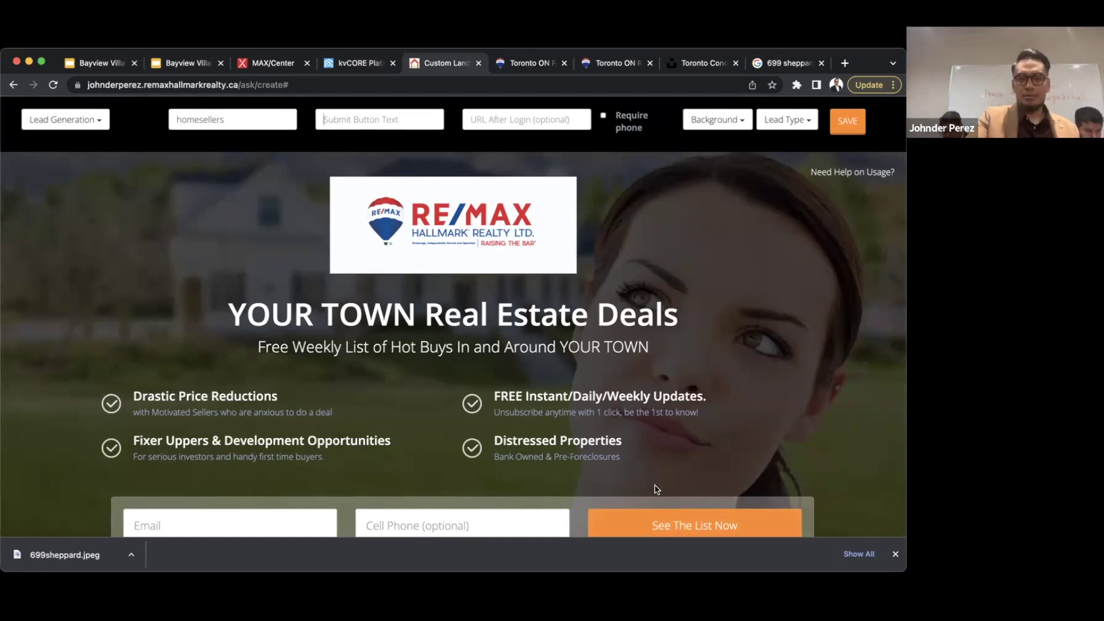
- Set the submit button text to 'Download My Home Sellers Guide' and check the preview form
scroll(661, 471, down, 1)
click(686, 495)
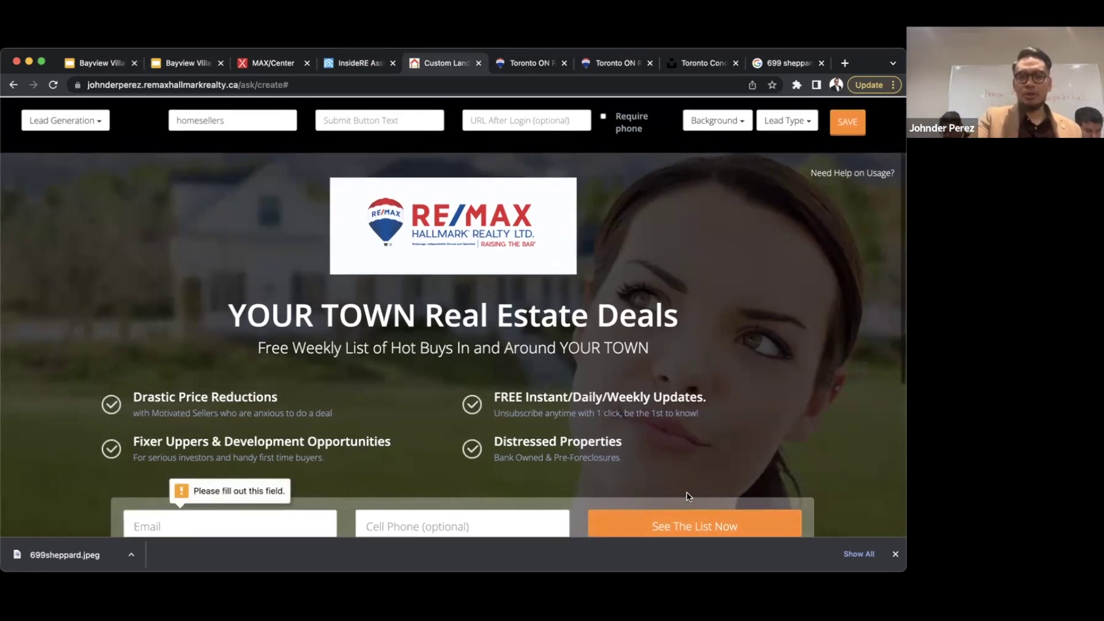
click(339, 112)
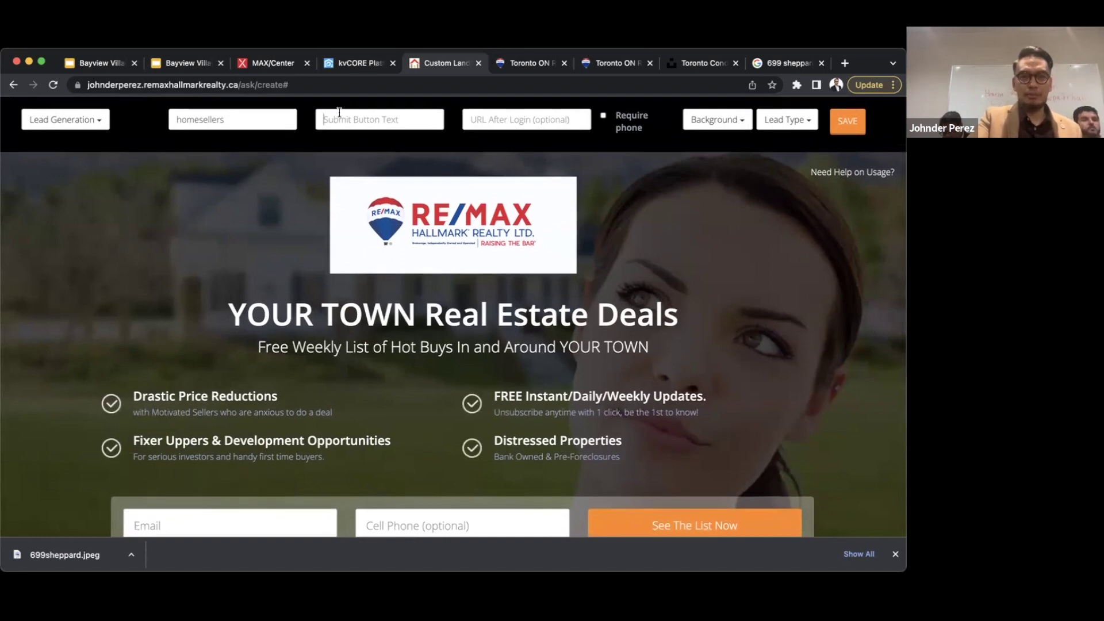
text(Download My)
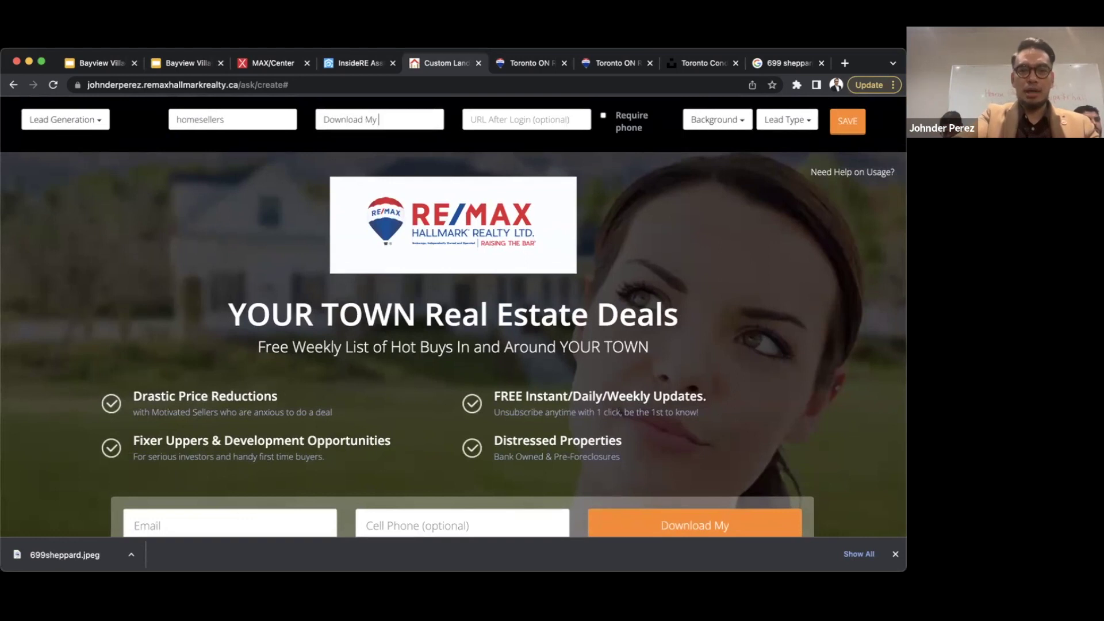
text( Home Sellers)
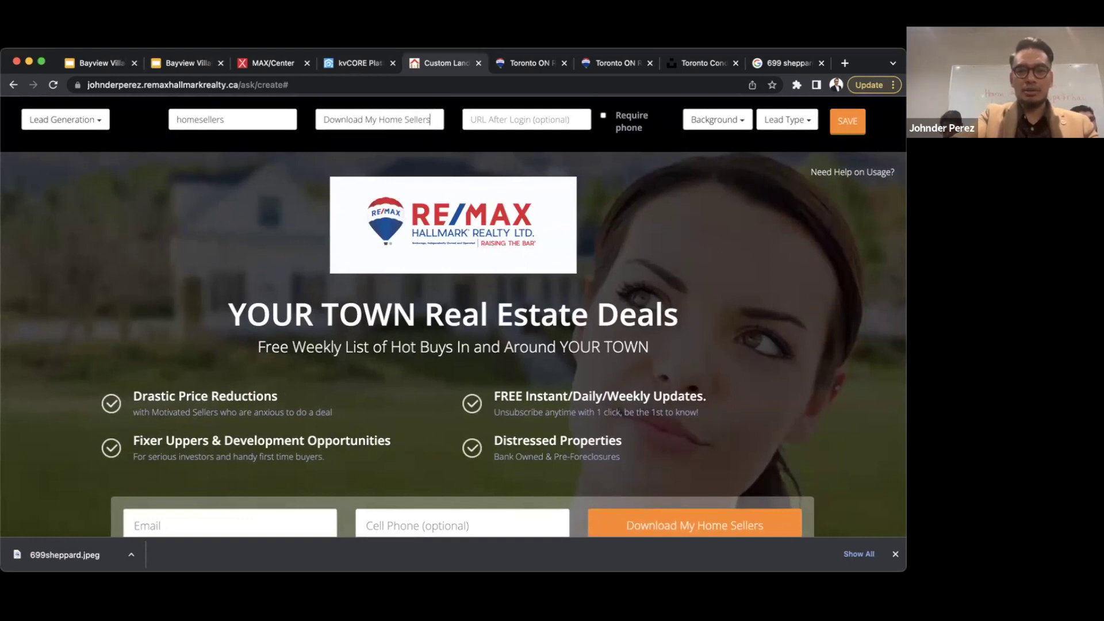
text( Guide)
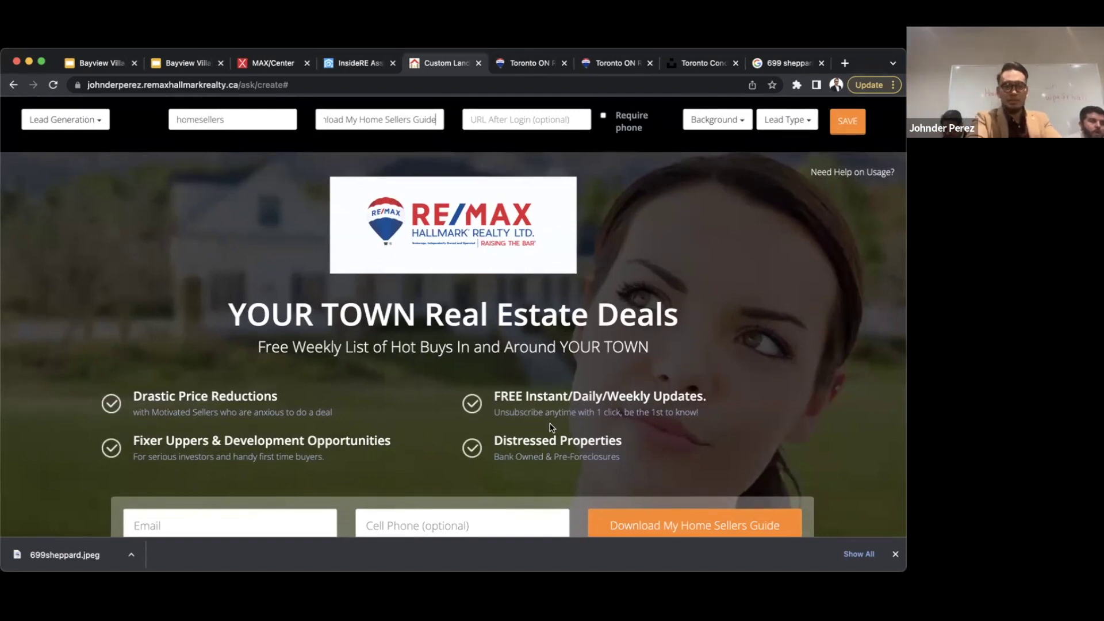
scroll(551, 427, down, 5)
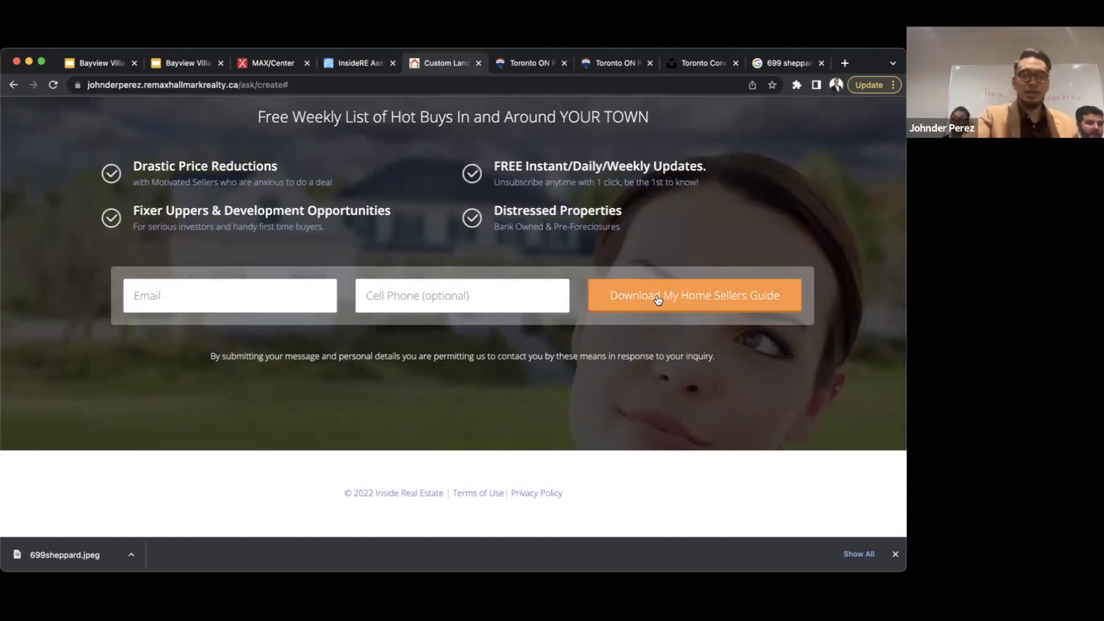
scroll(658, 300, up, 5)
- Select the field for the redirect address after sign-up
click(534, 120)
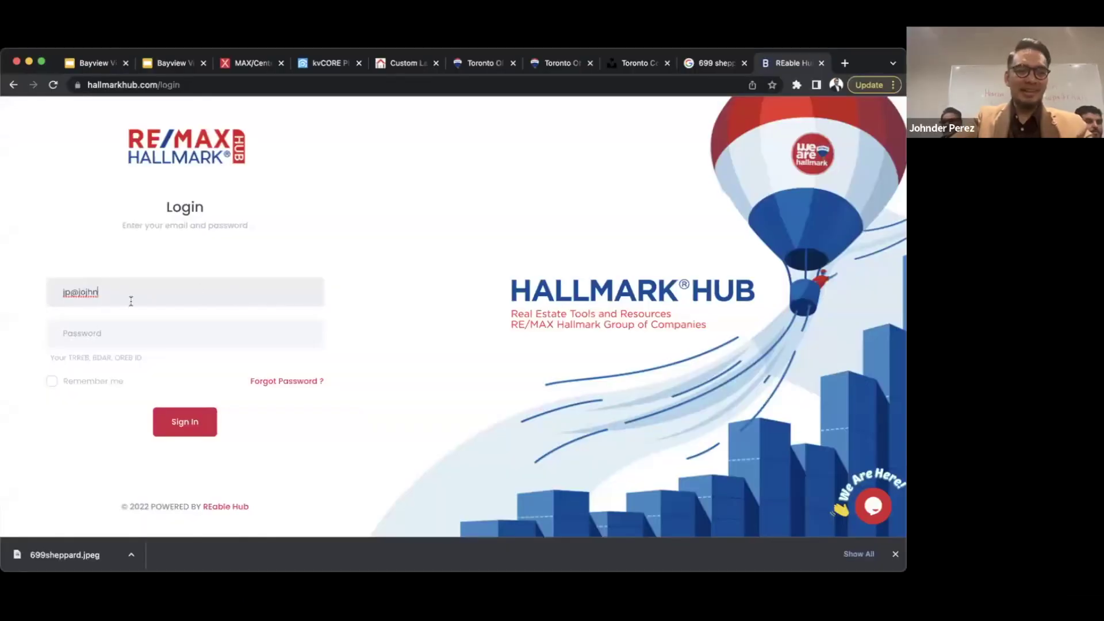
- Correct the login email, enter the account password, and sign in to Hallmark Hub
triple_click(131, 301)
key(Tab)
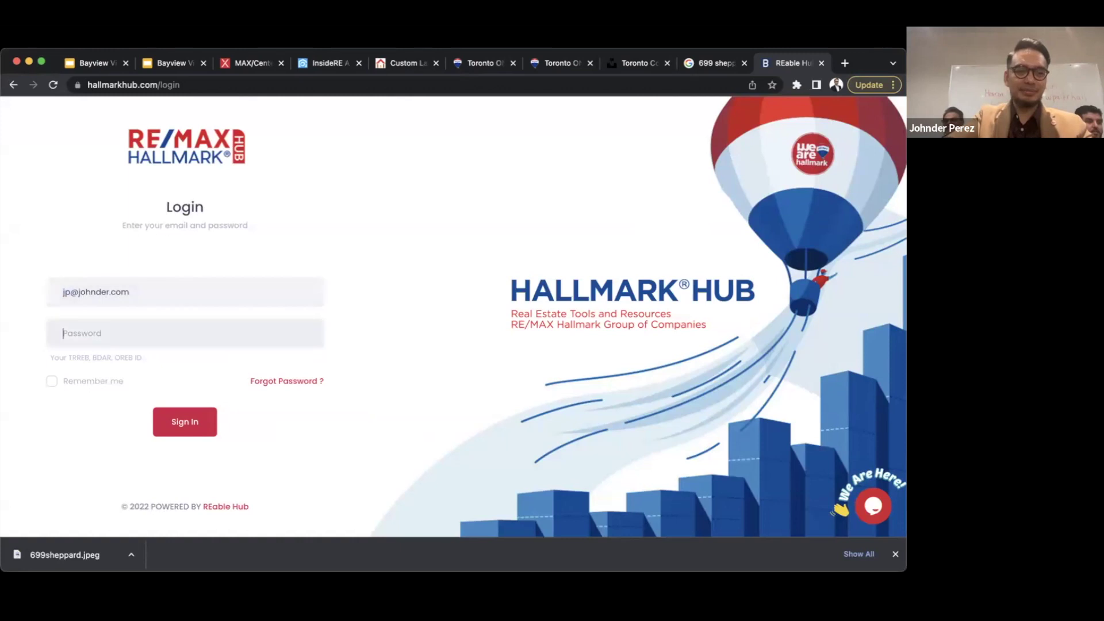
text(••••••••••)
click(193, 435)
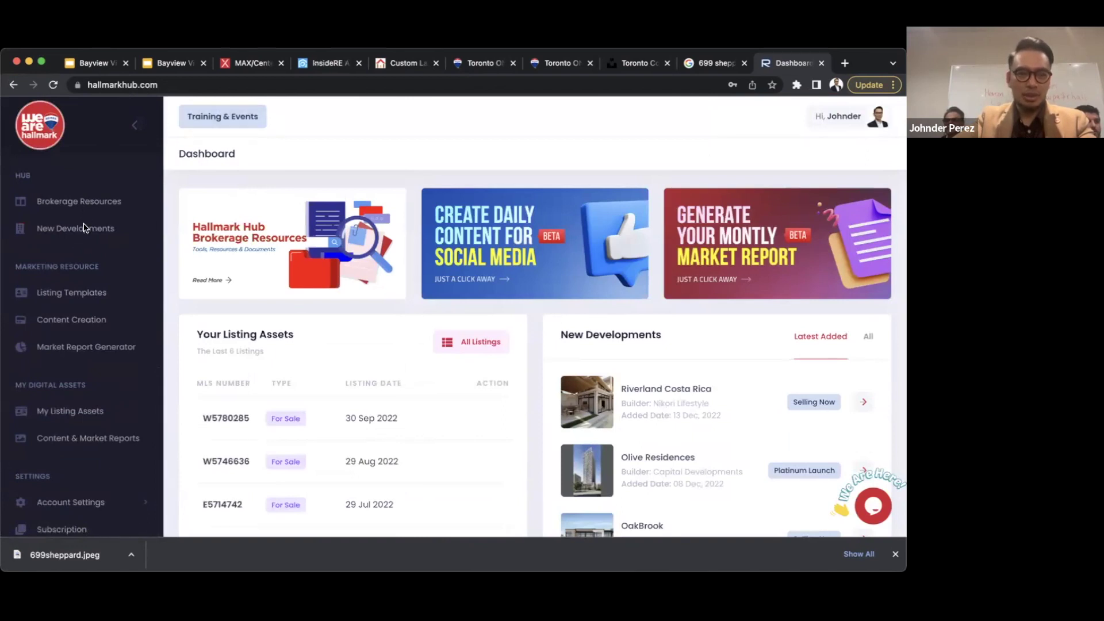
- Search Brokerage Resources for 'seller guide' and open the Home Selling Guide result
click(62, 204)
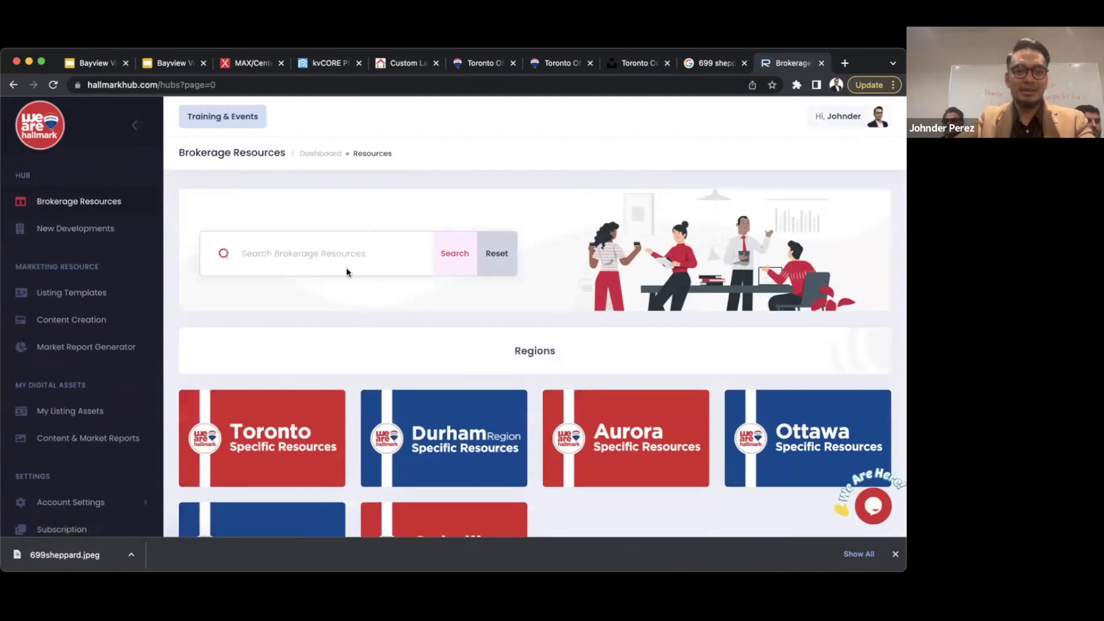
click(276, 252)
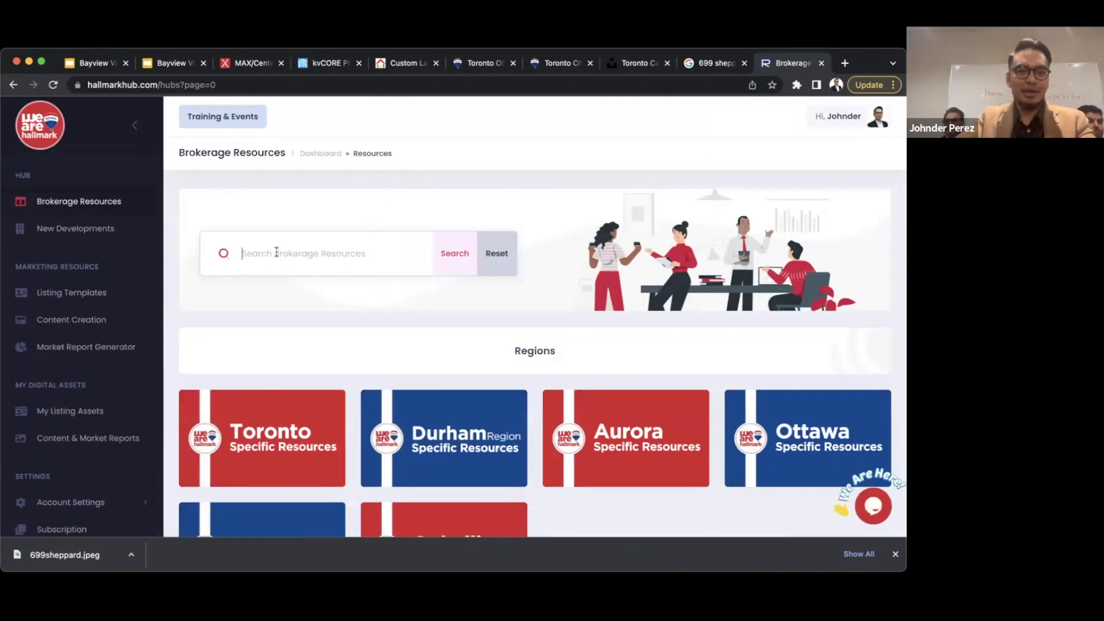
text(seller guide)
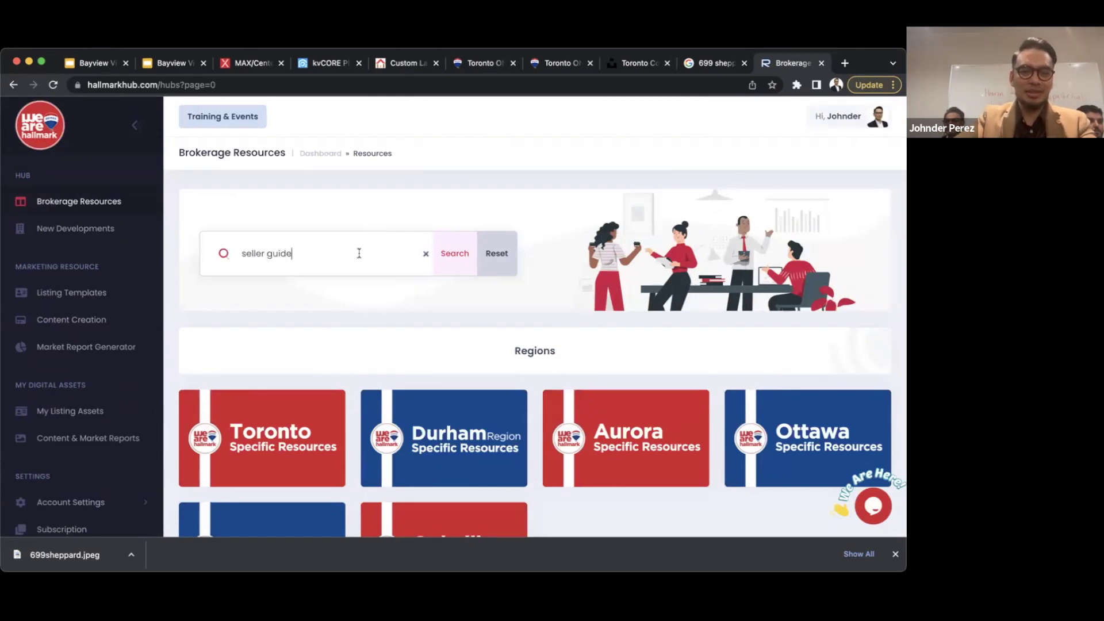
key(Return)
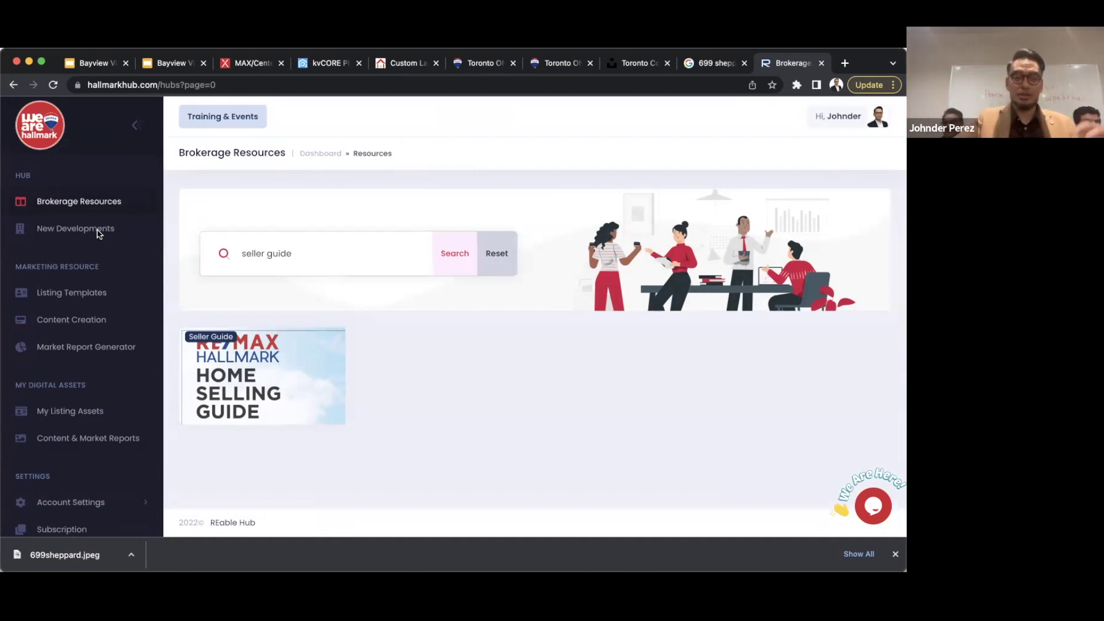
click(270, 359)
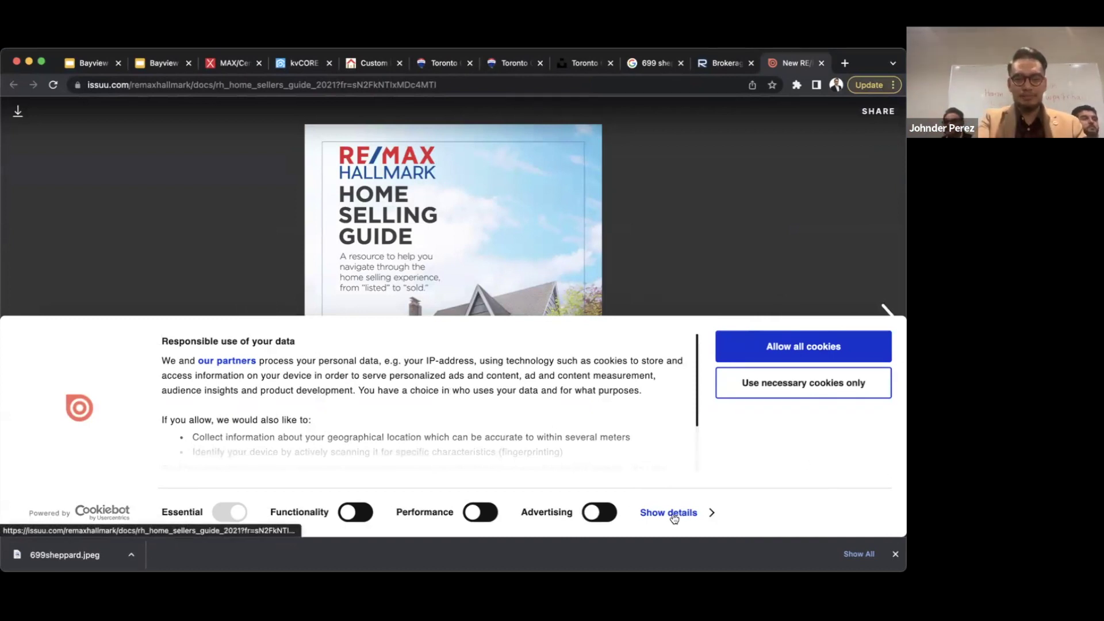
- Accept cookies and page through the guide to the Seller Dos and Don'ts spread
click(873, 349)
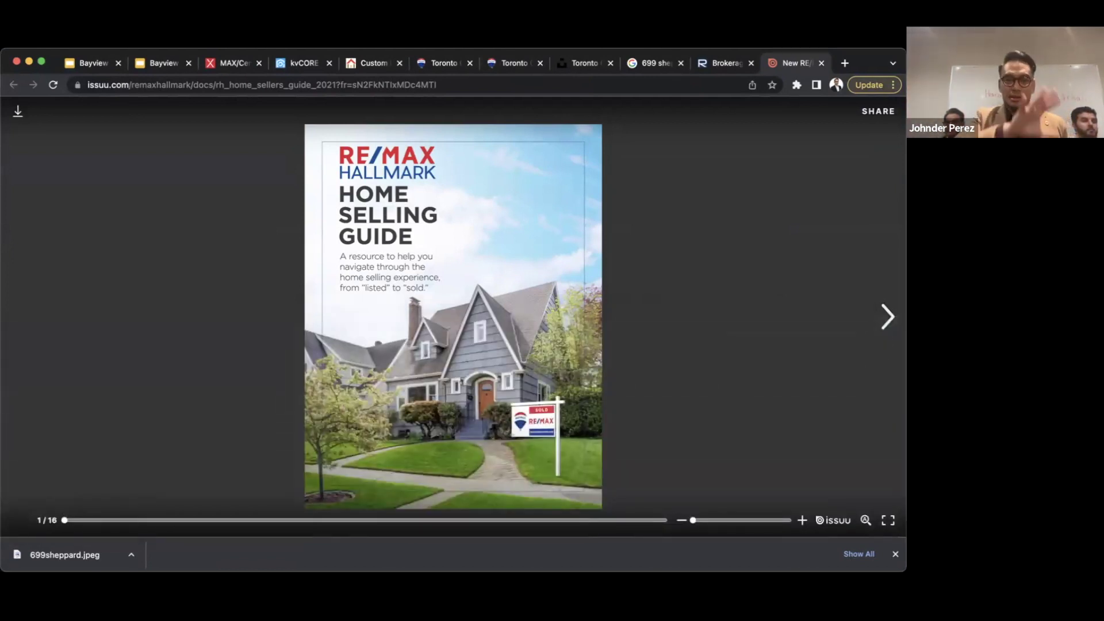
key(Right)
key(Right)
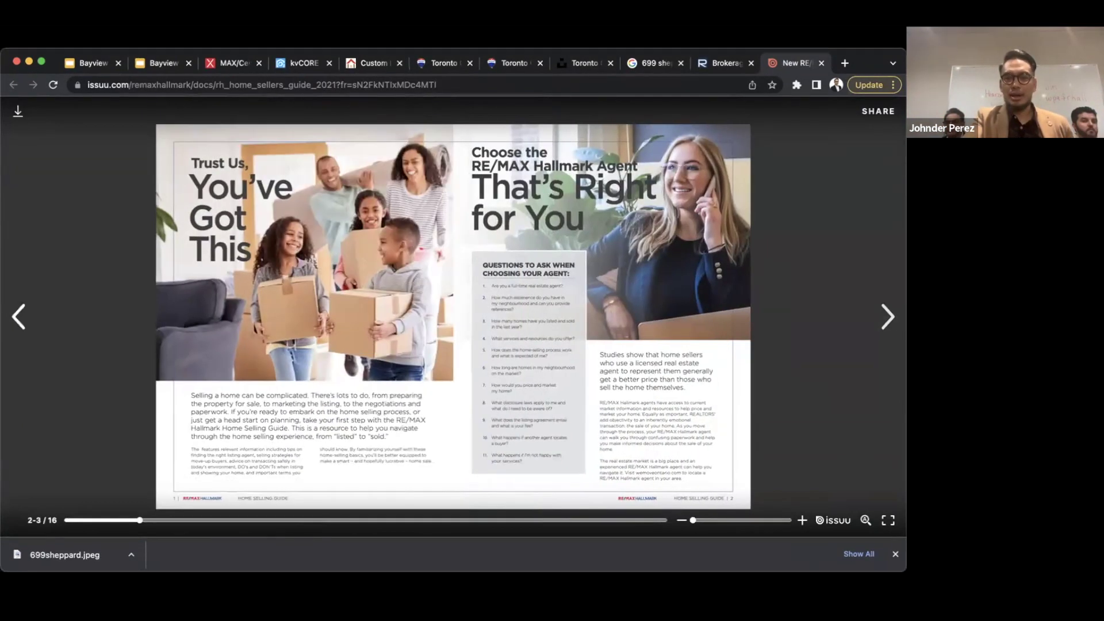
key(Right)
key(Right)
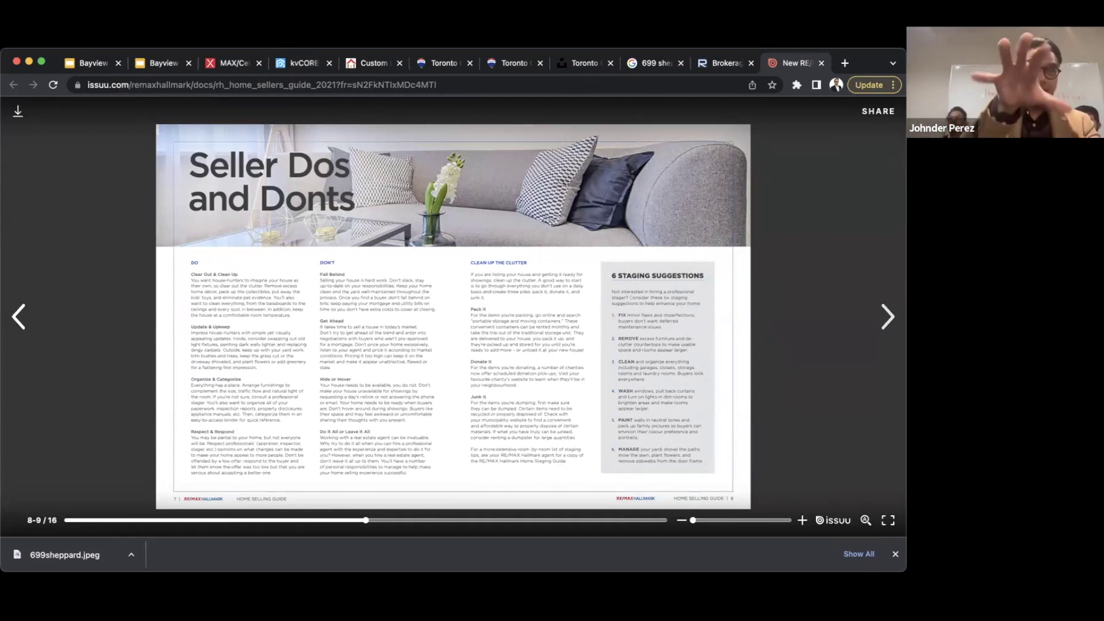
- Strip the '?fr=' tracking tail from the guide's address, copy it, and return to the landing page builder
click(441, 81)
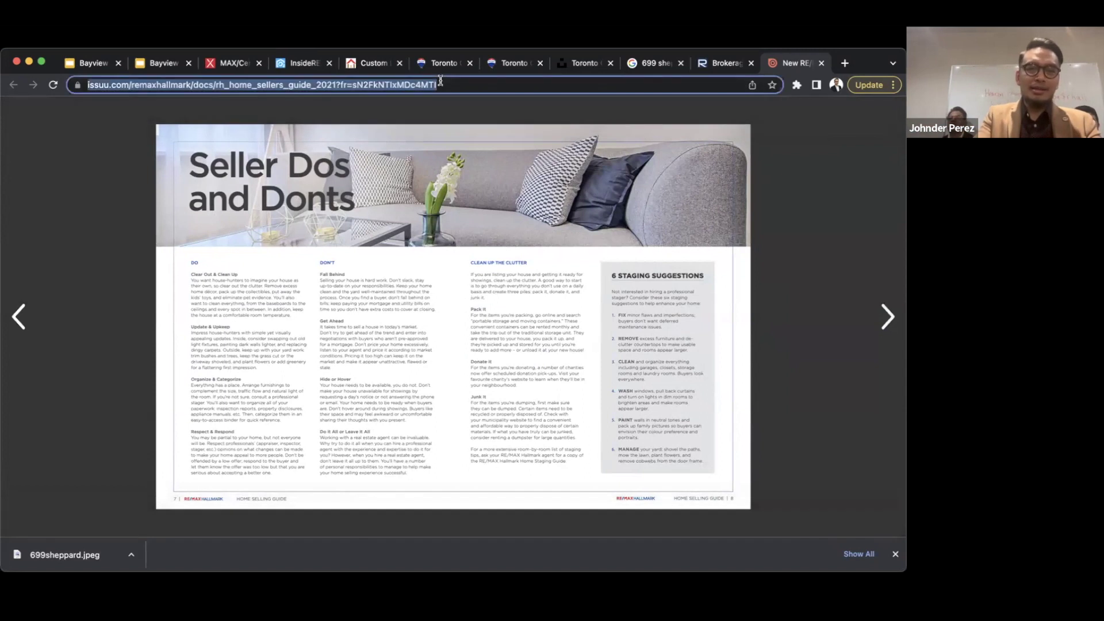
click(353, 86)
drag(369, 85, 606, 85)
key(BackSpace)
key(BackSpace)
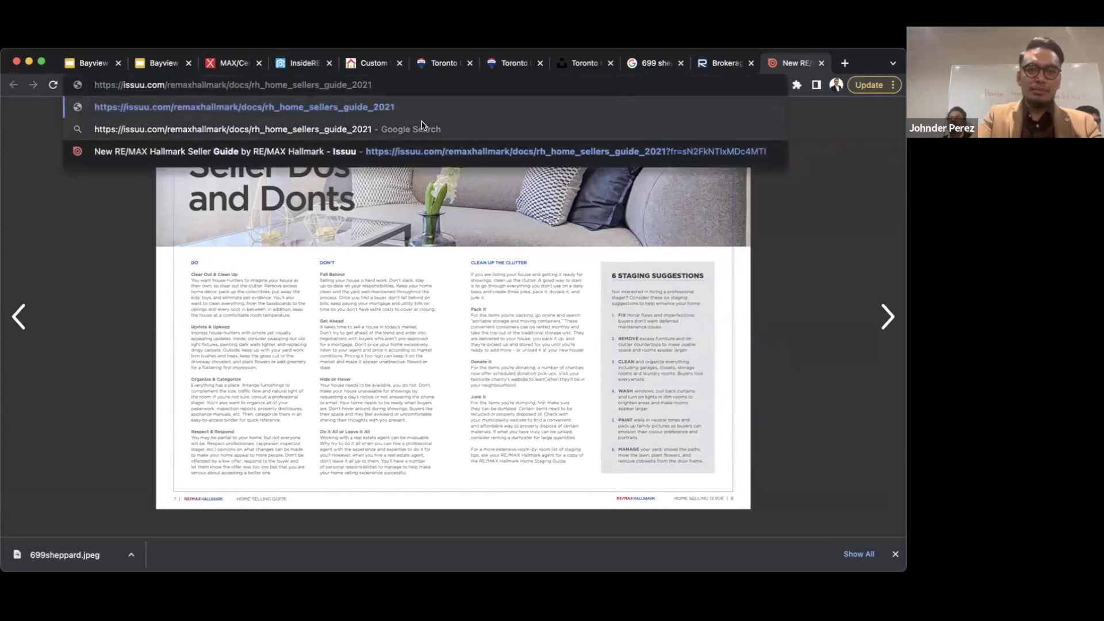
drag(393, 85, 90, 85)
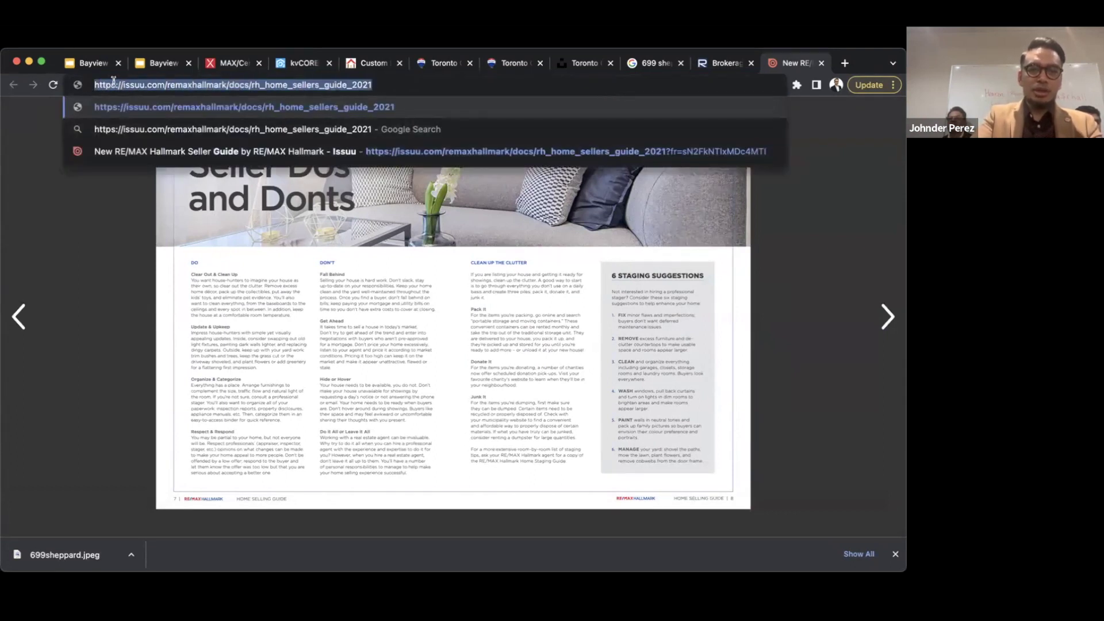
drag(389, 84, 79, 85)
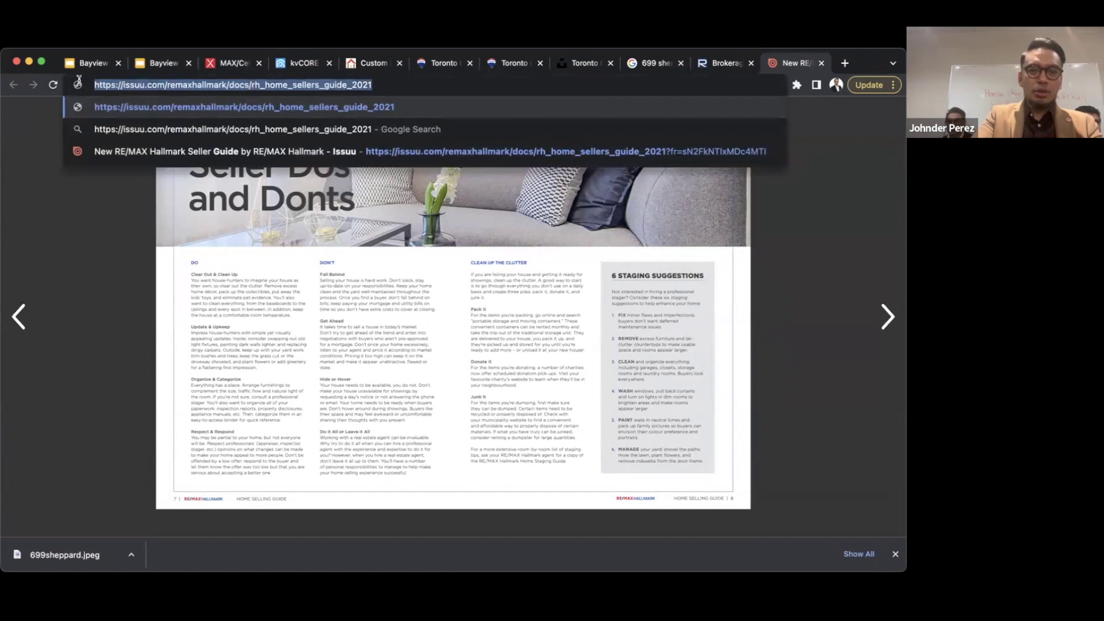
click(306, 63)
click(370, 64)
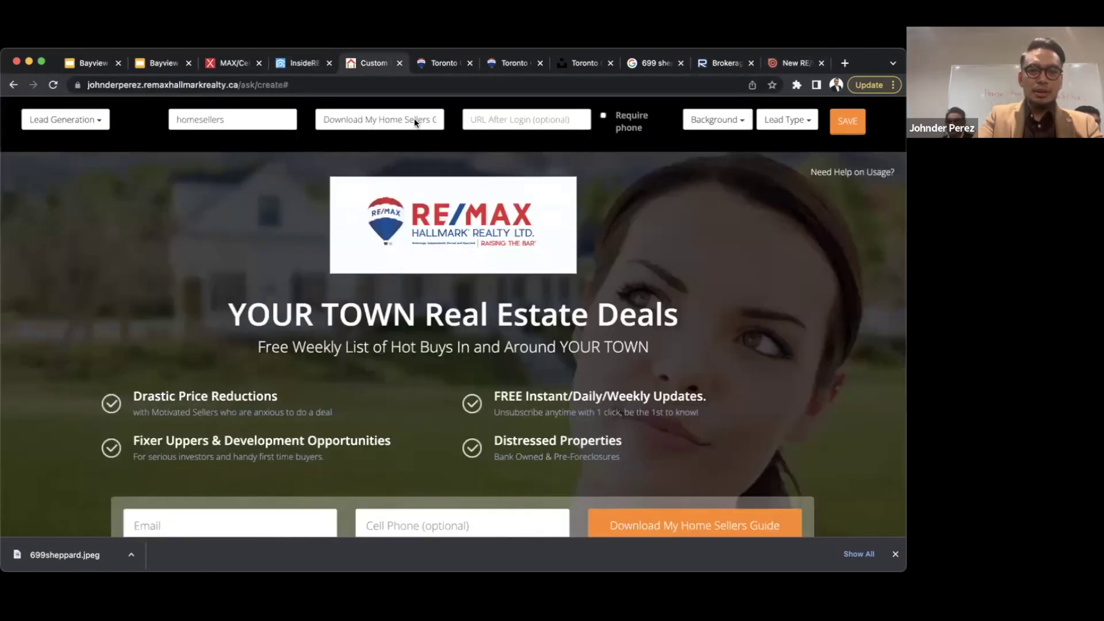
- Paste the Issuu guide link as the after-sign-up redirect, leaving the phone number optional
click(499, 119)
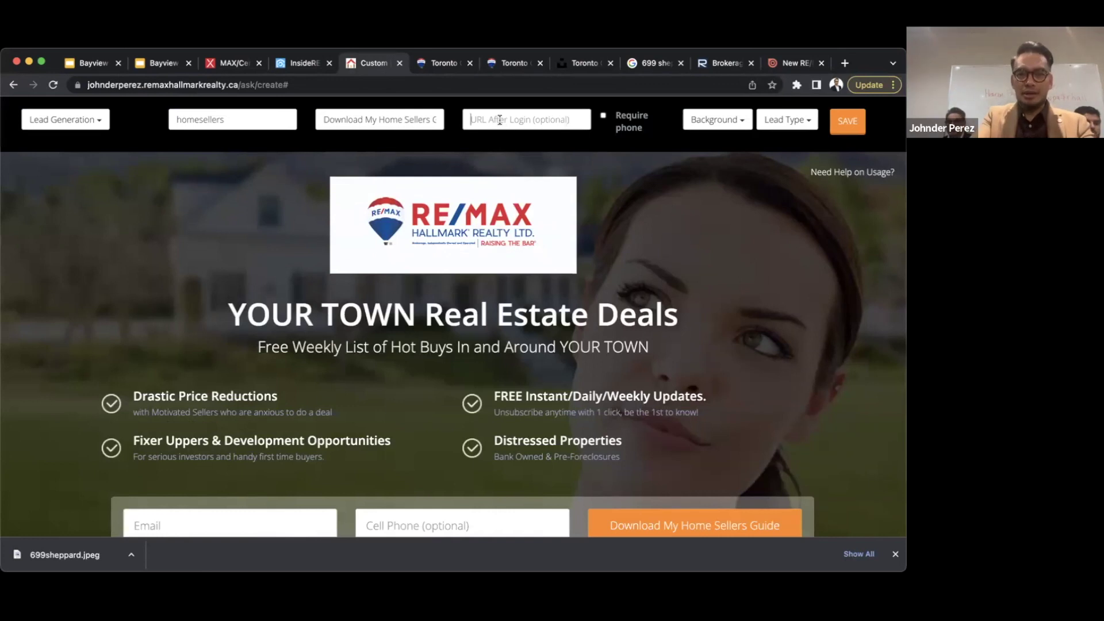
key(super+v)
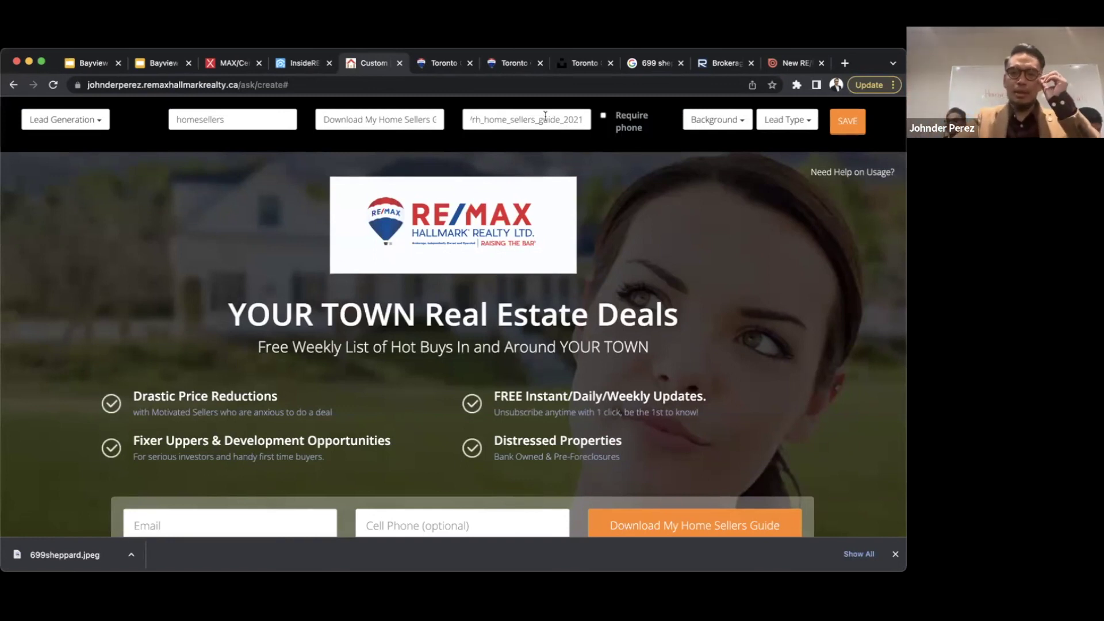
click(604, 119)
click(604, 118)
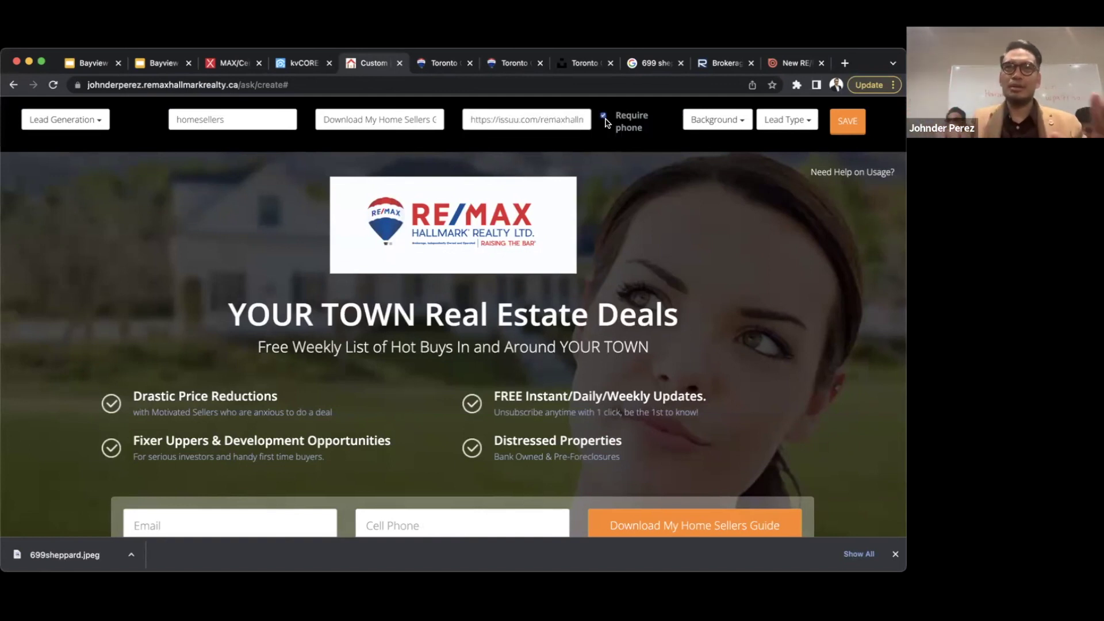
click(604, 118)
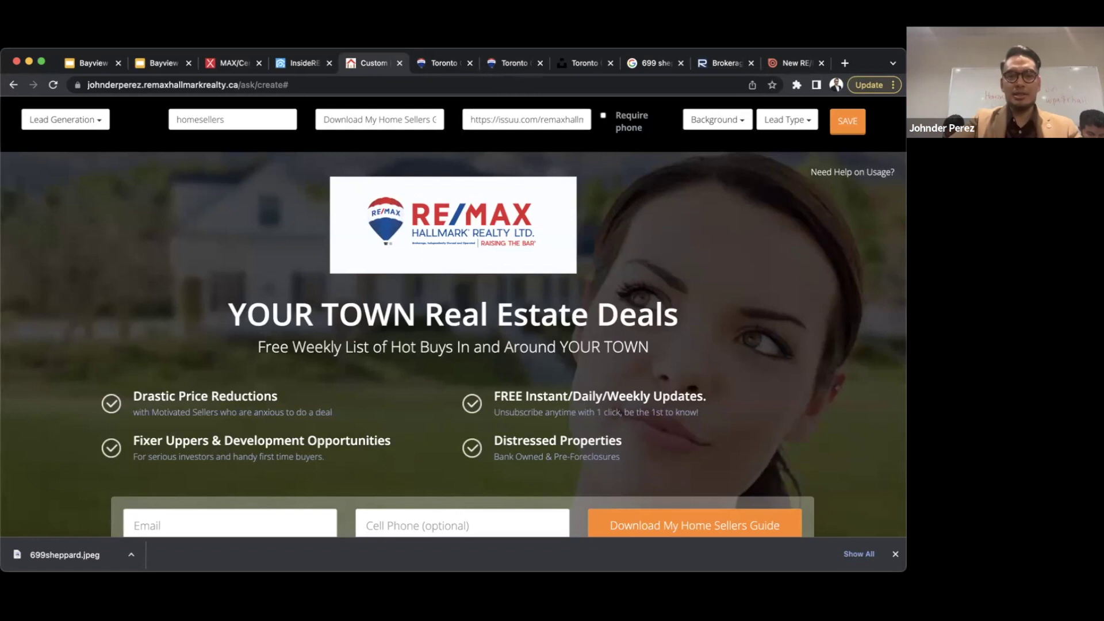
- Change the headline to 'Make selling easier and stress free.'
click(477, 321)
triple_click(475, 321)
text(D)
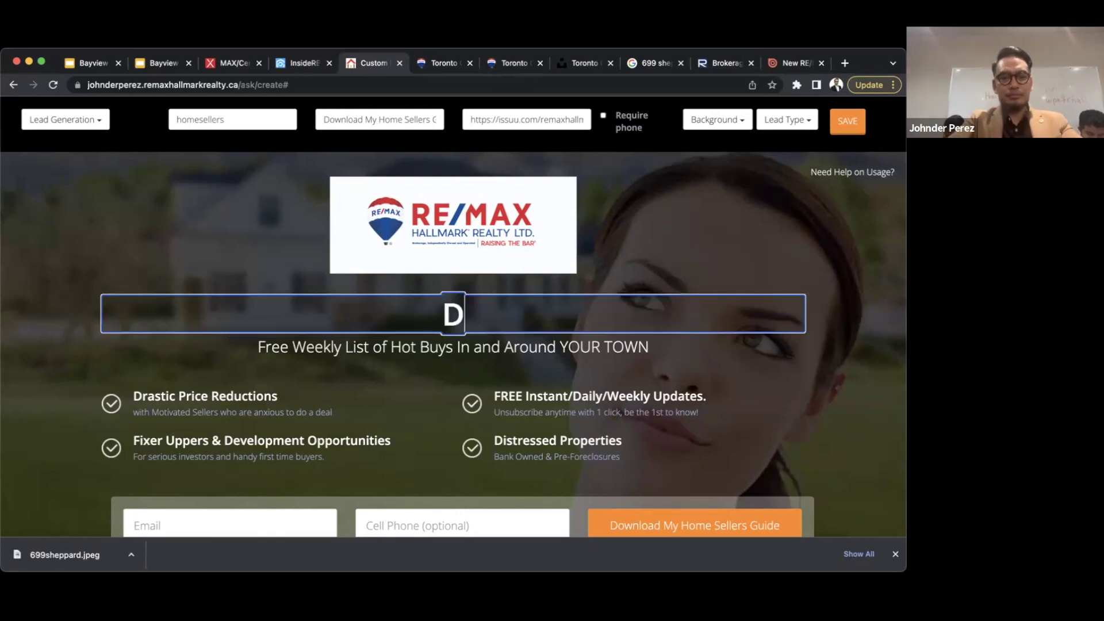
text(ownload your)
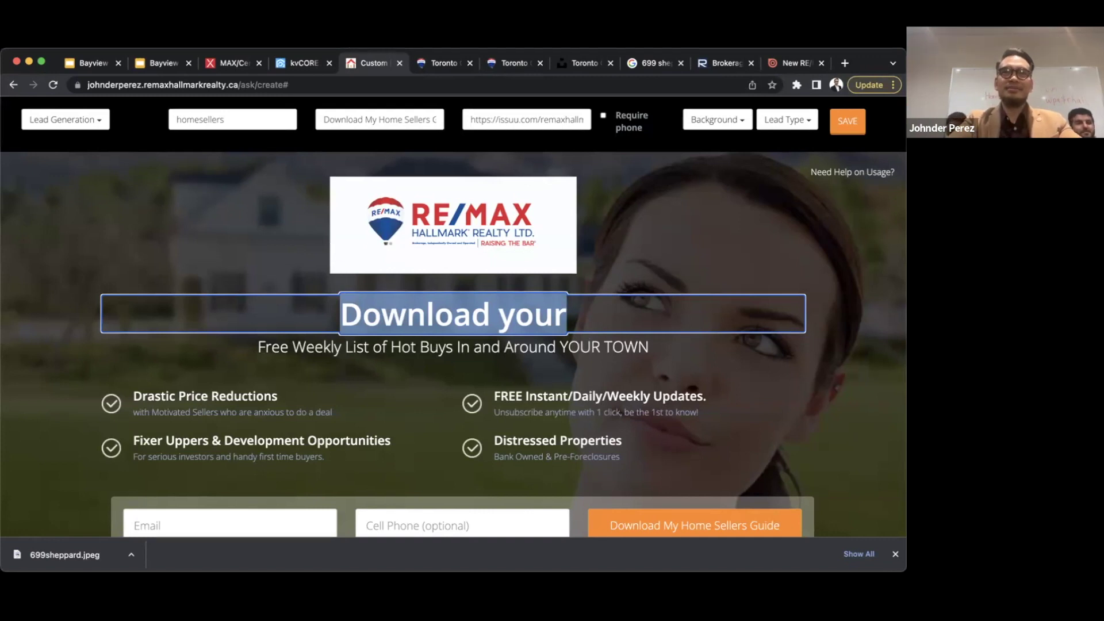
text(Make selling stress free.)
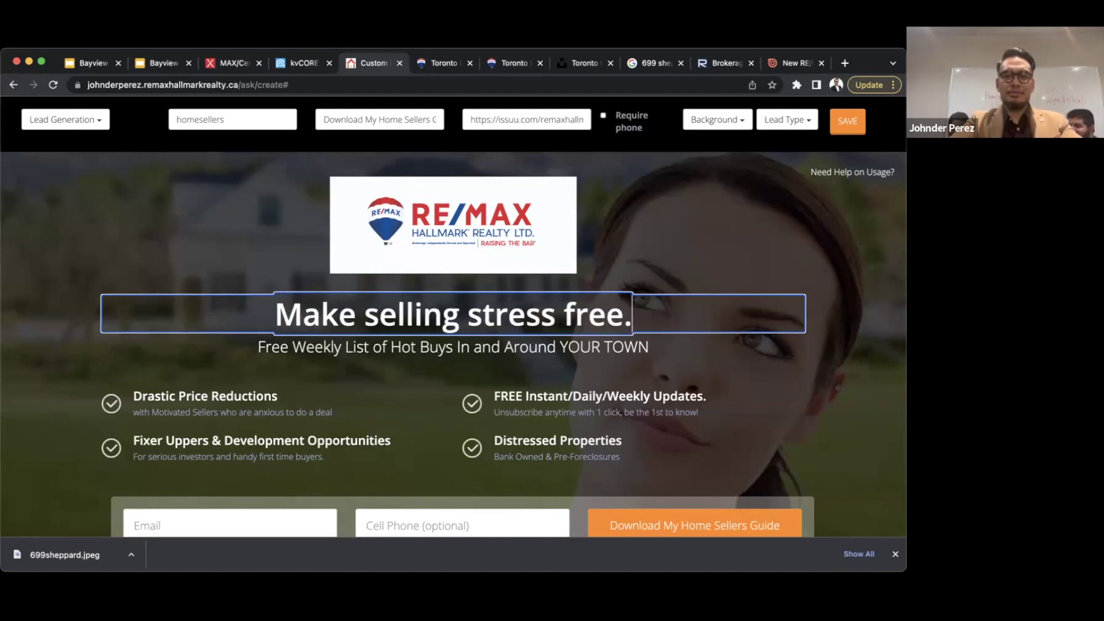
click(467, 313)
text(easier )
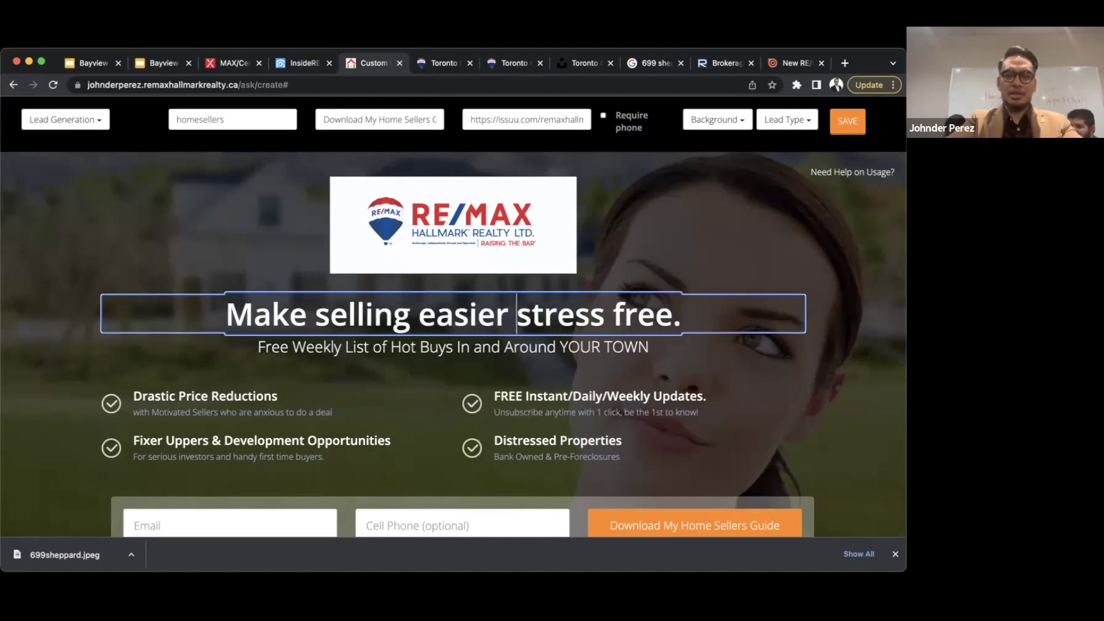
text(and)
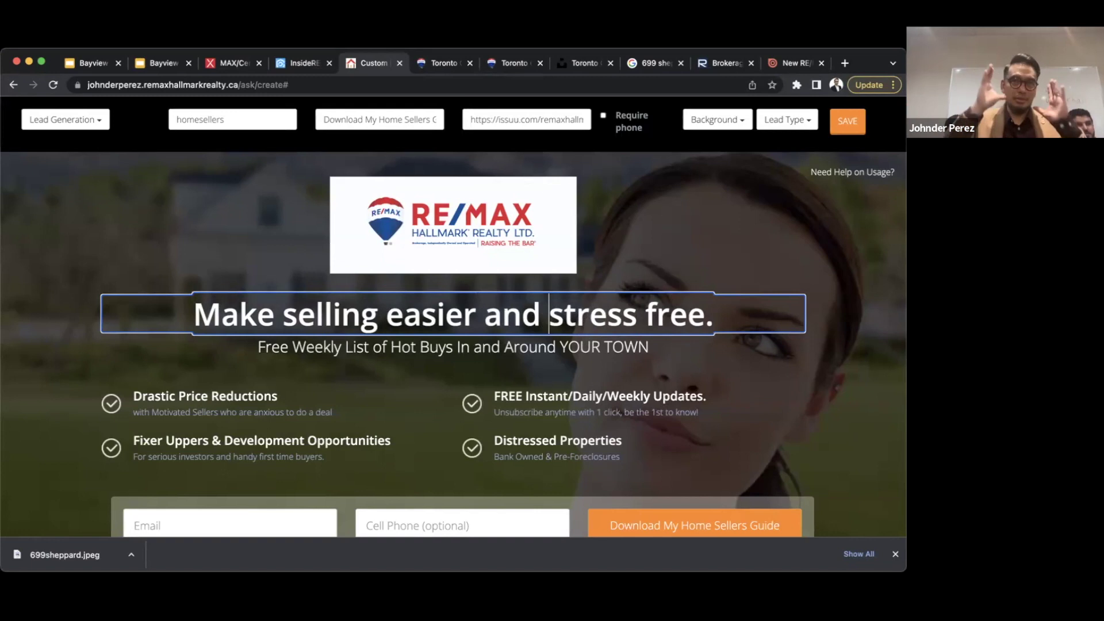
- Replace the subtitle with 'Download your free home sellers guide to find out how.'
triple_click(452, 355)
text(Download your free home sellers guide to find out how)
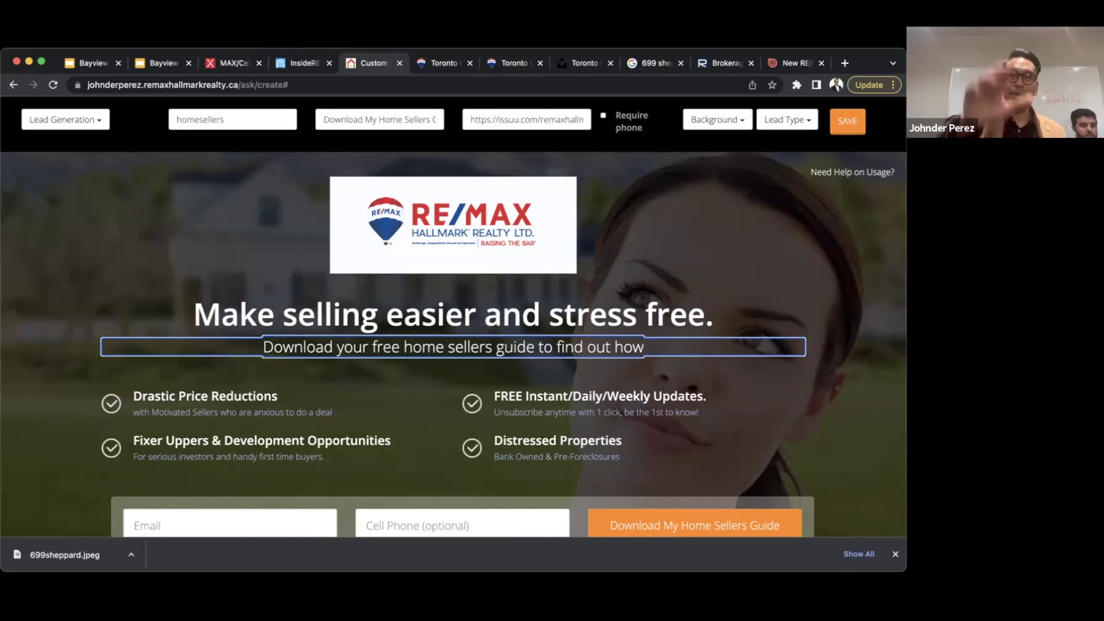
text(.)
click(199, 395)
click(227, 432)
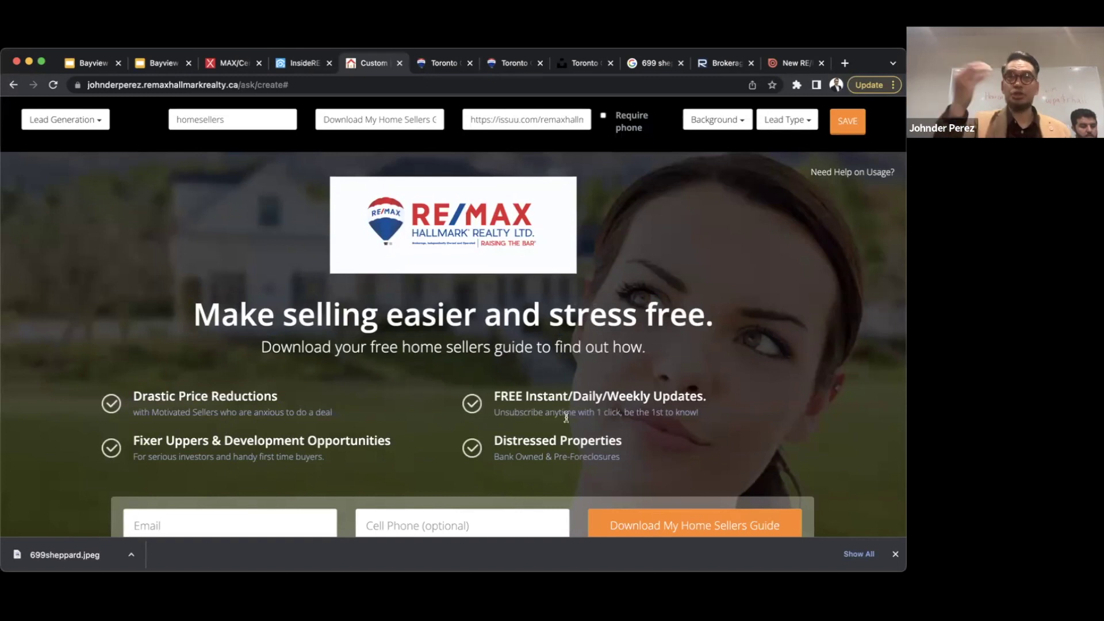
- Try the Home Value Report background, then switch to the Happy family background
scroll(567, 417, down, 3)
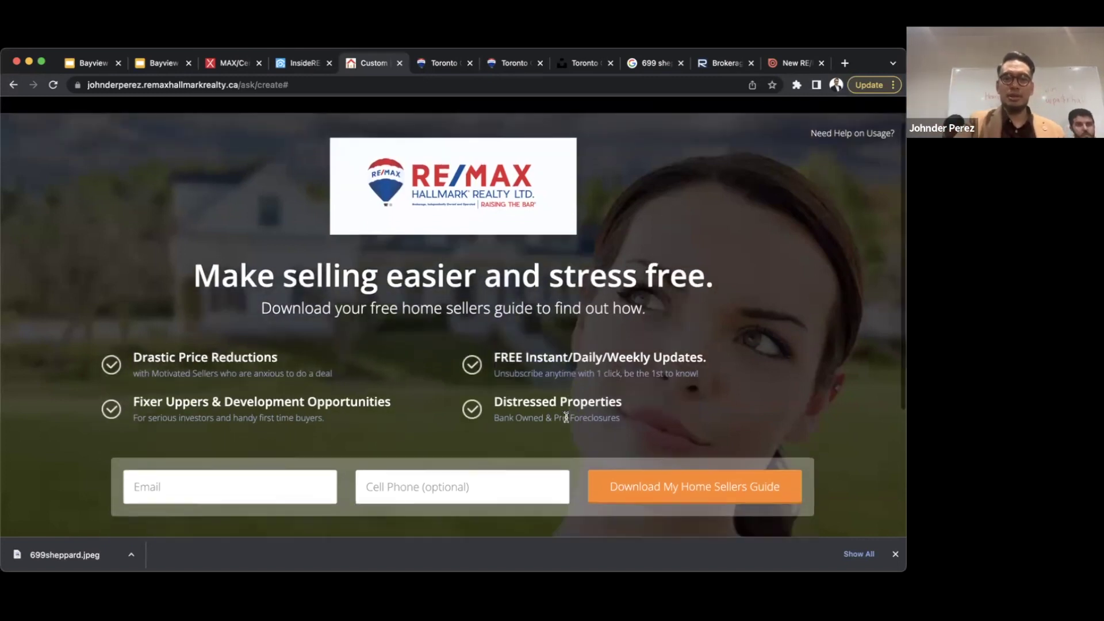
scroll(567, 420, down, 4)
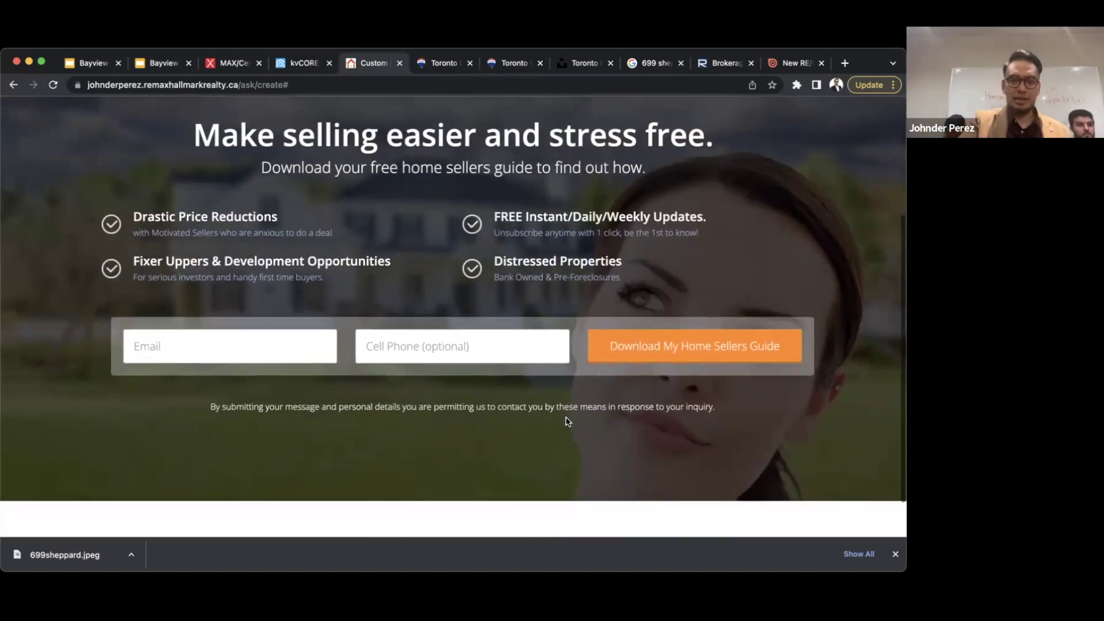
scroll(326, 371, up, 5)
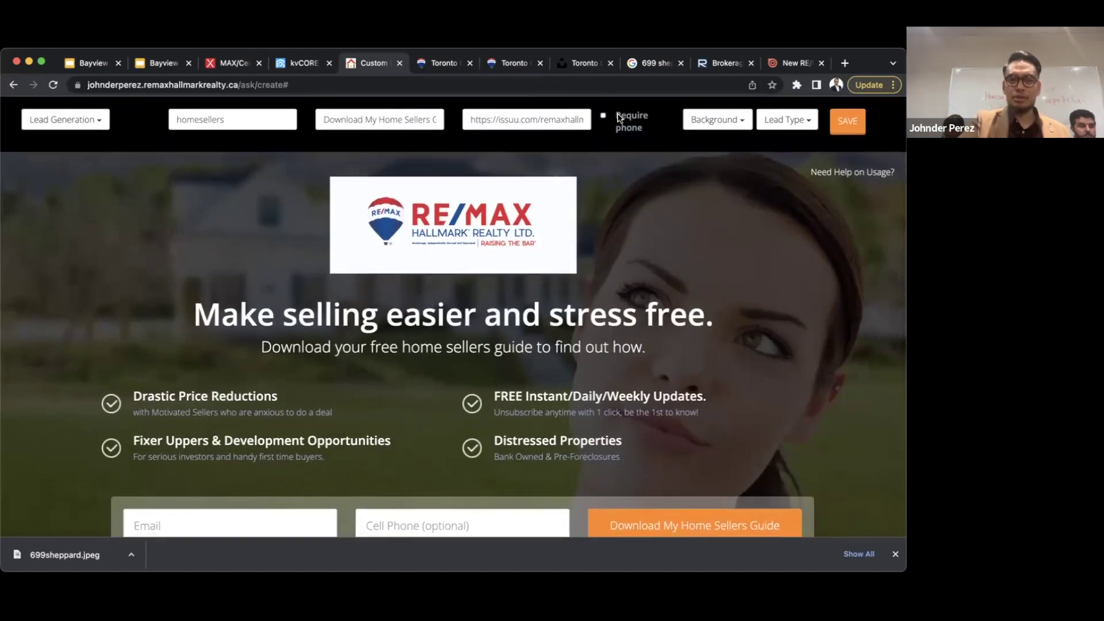
click(719, 120)
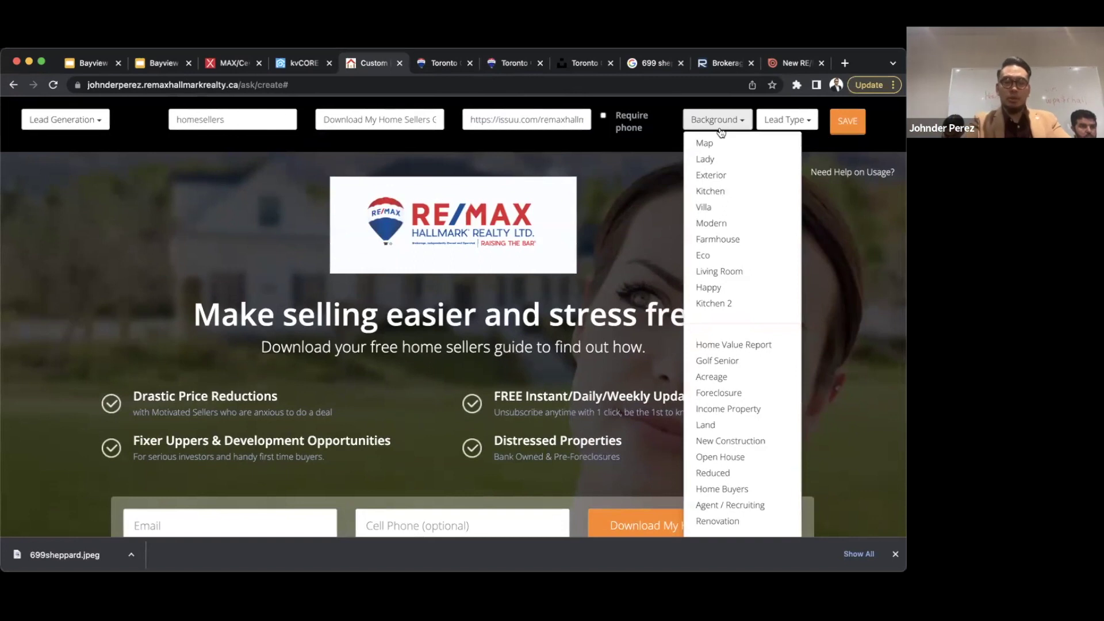
click(719, 344)
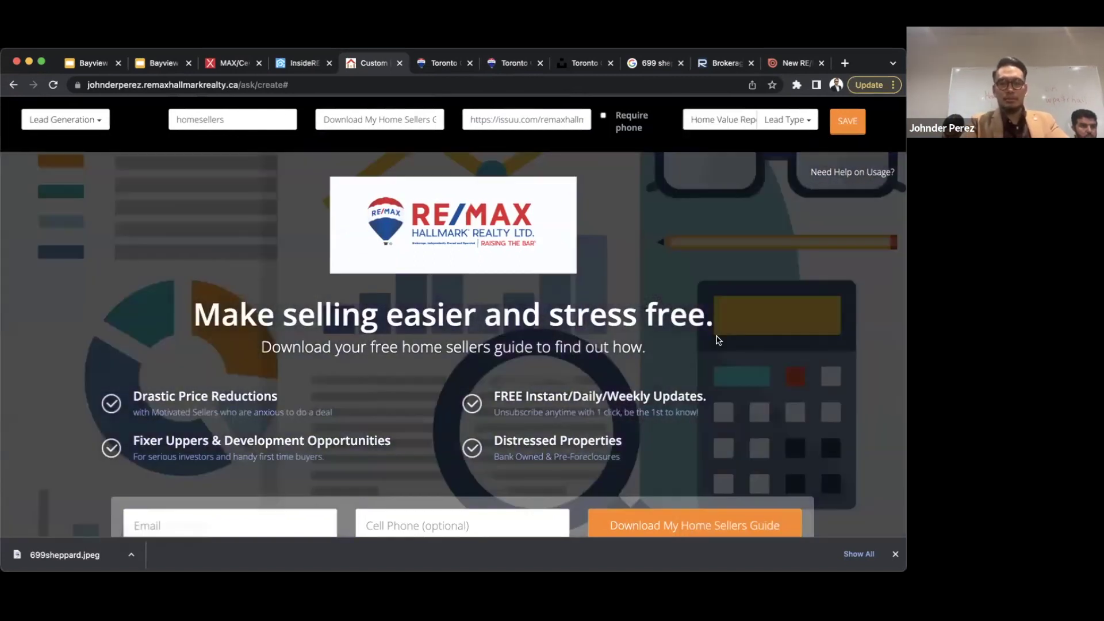
click(729, 123)
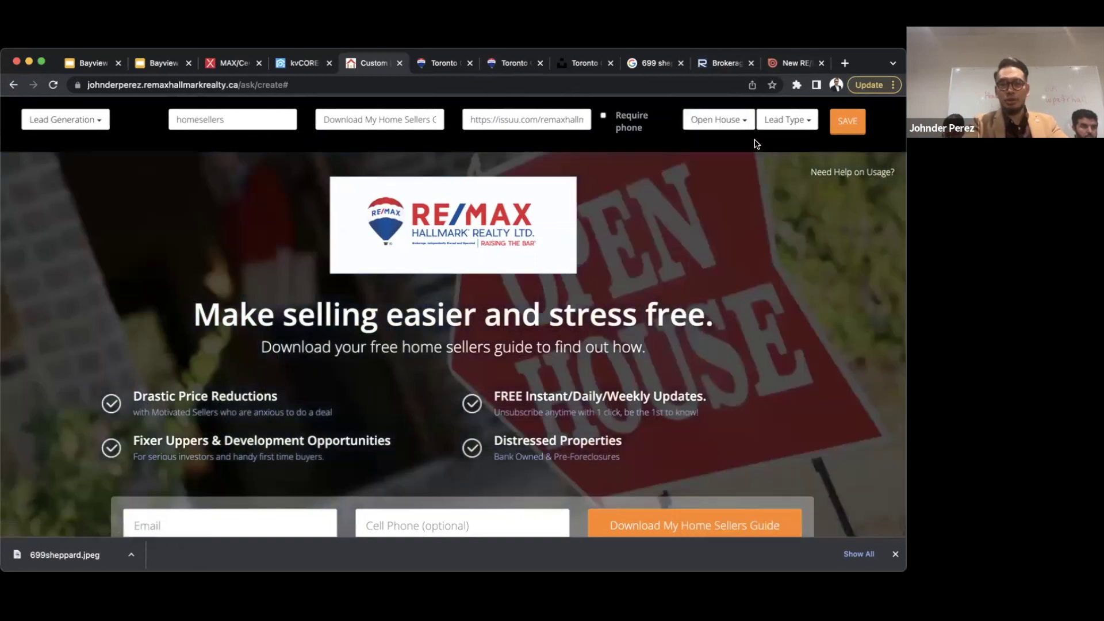
click(742, 121)
click(714, 286)
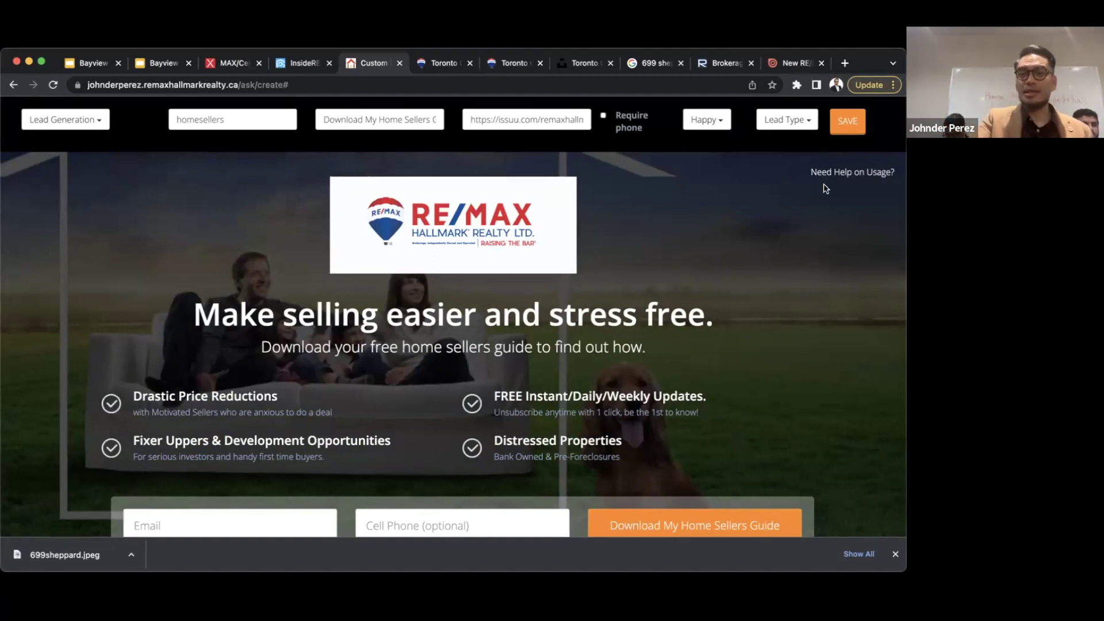
- Set the lead type to sellers, add 'guide' to the page slug, save, and reopen the page-type list
click(788, 120)
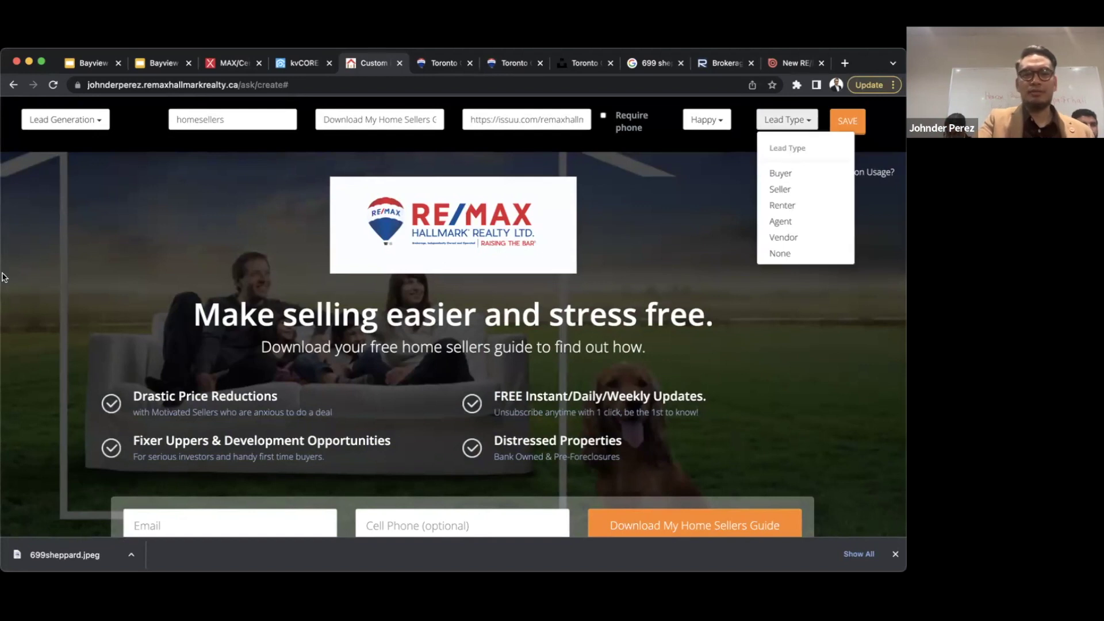
click(809, 190)
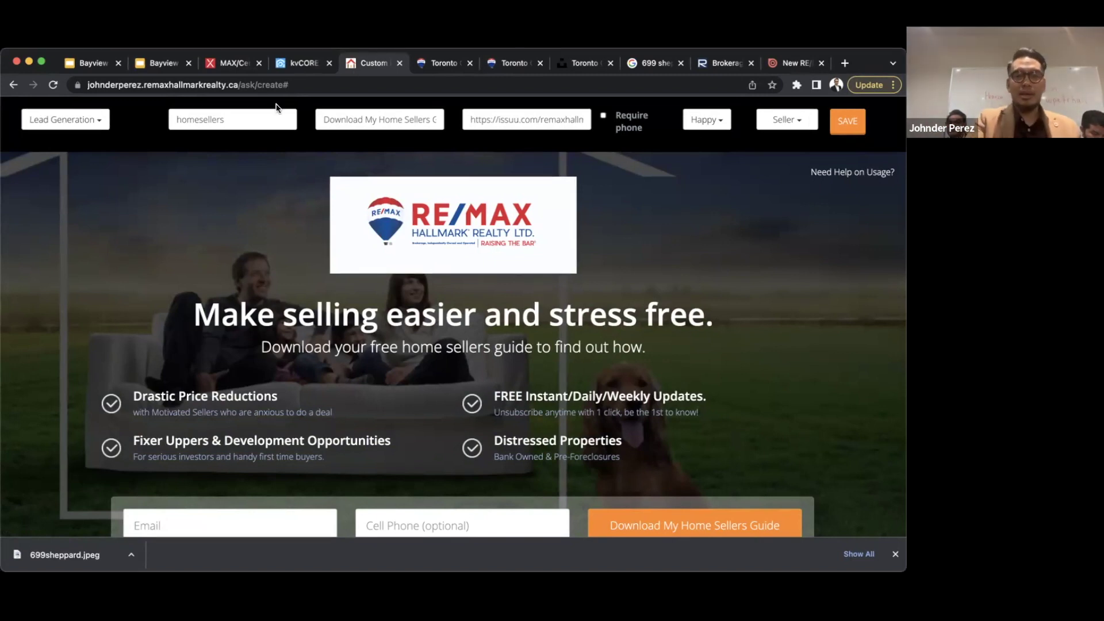
click(261, 123)
text(guide)
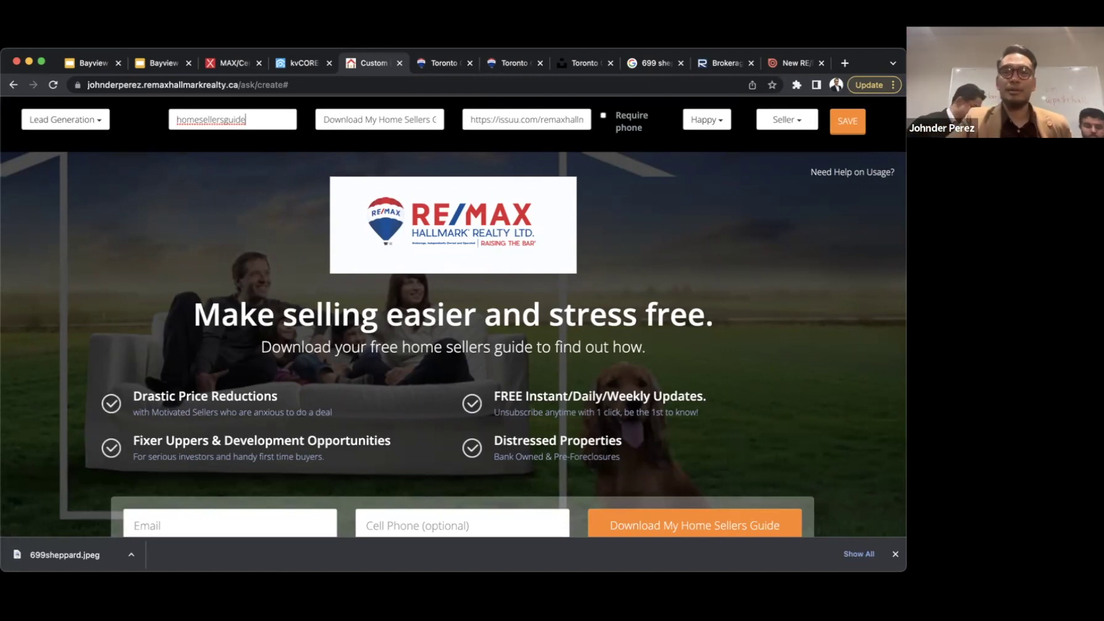
click(864, 119)
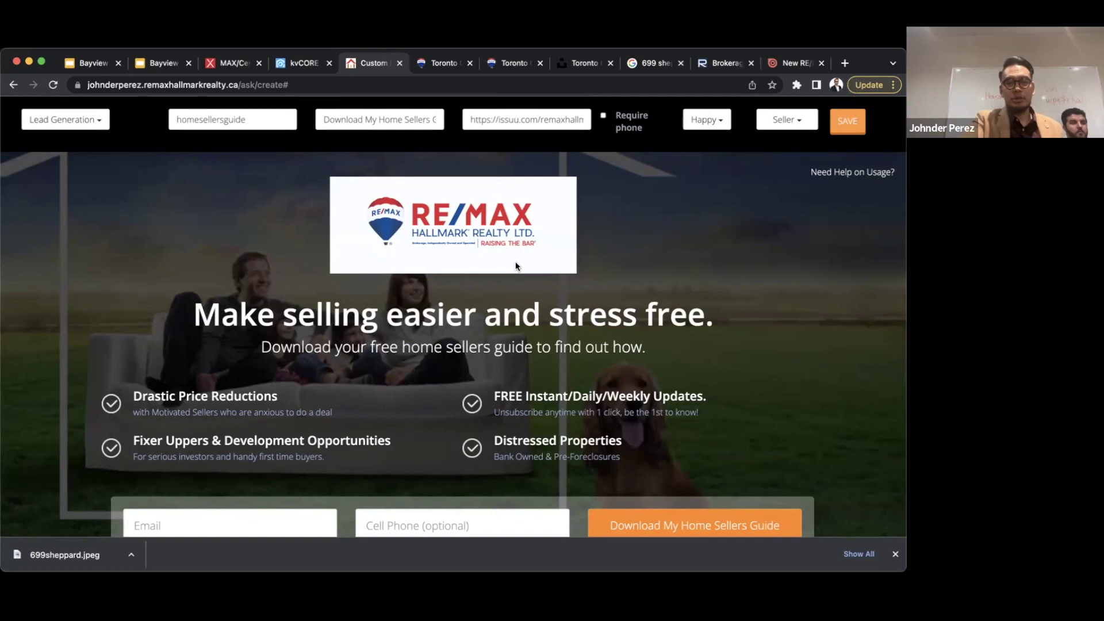
click(96, 124)
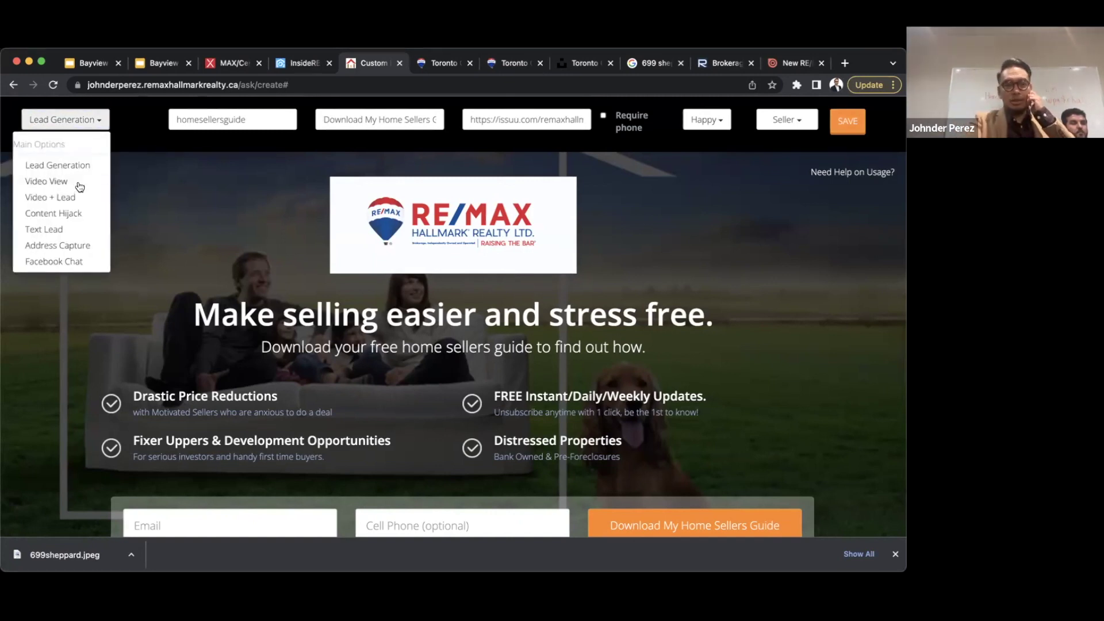
- Try Address Capture as the page type, then set it back to Lead Generation
click(64, 246)
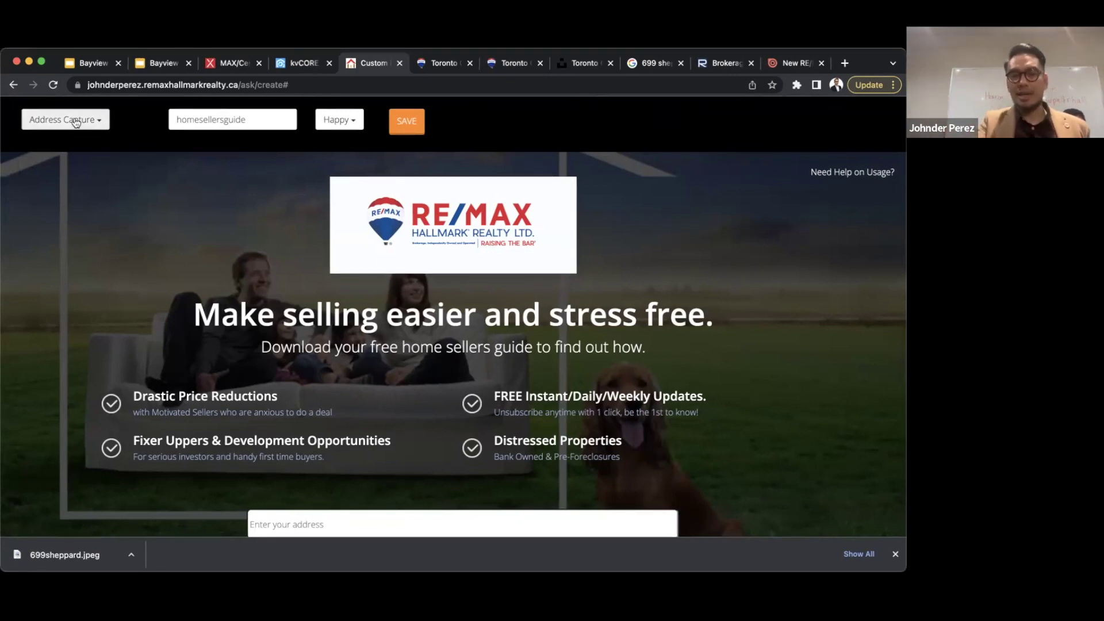
click(75, 121)
click(53, 166)
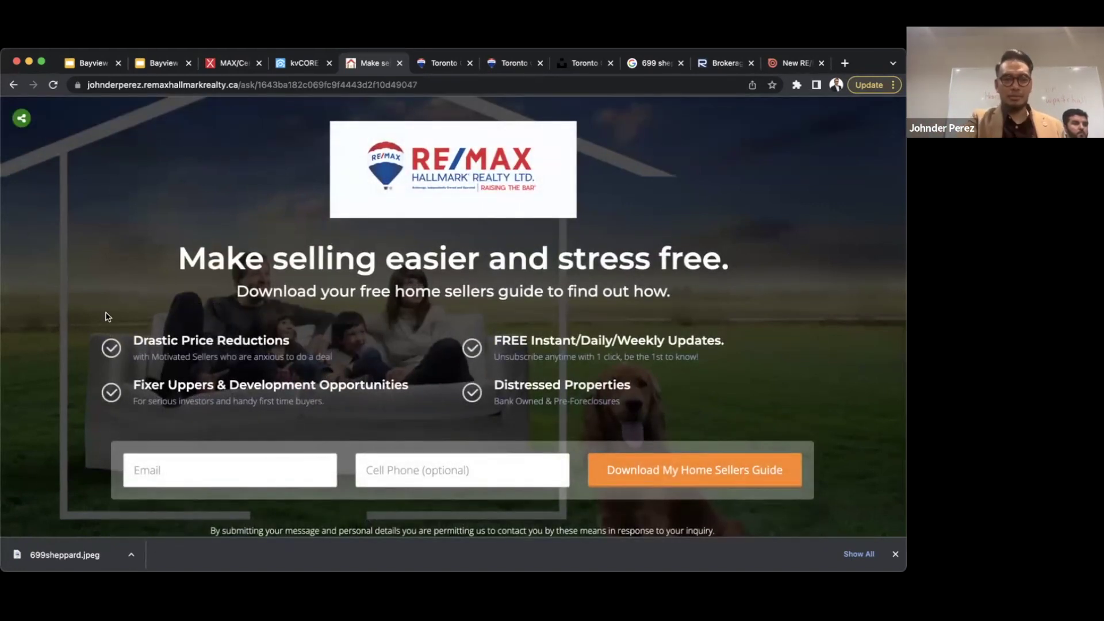
- View the saved homesellersguide page live, then return to the kvCORE dashboard
scroll(168, 419, down, 4)
scroll(168, 420, up, 3)
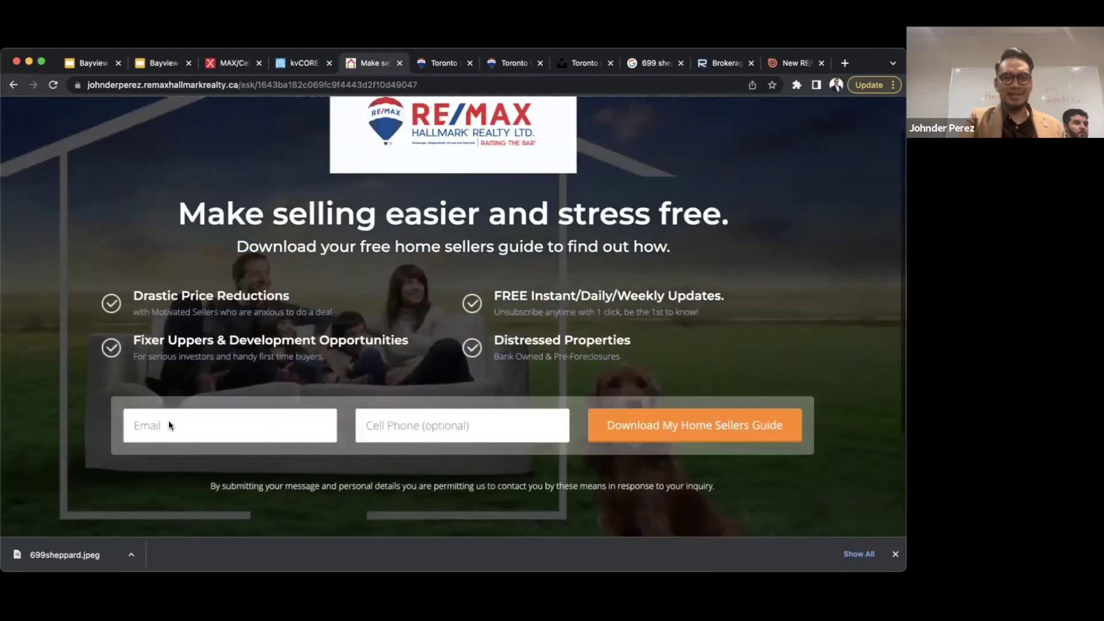
scroll(168, 425, up, 1)
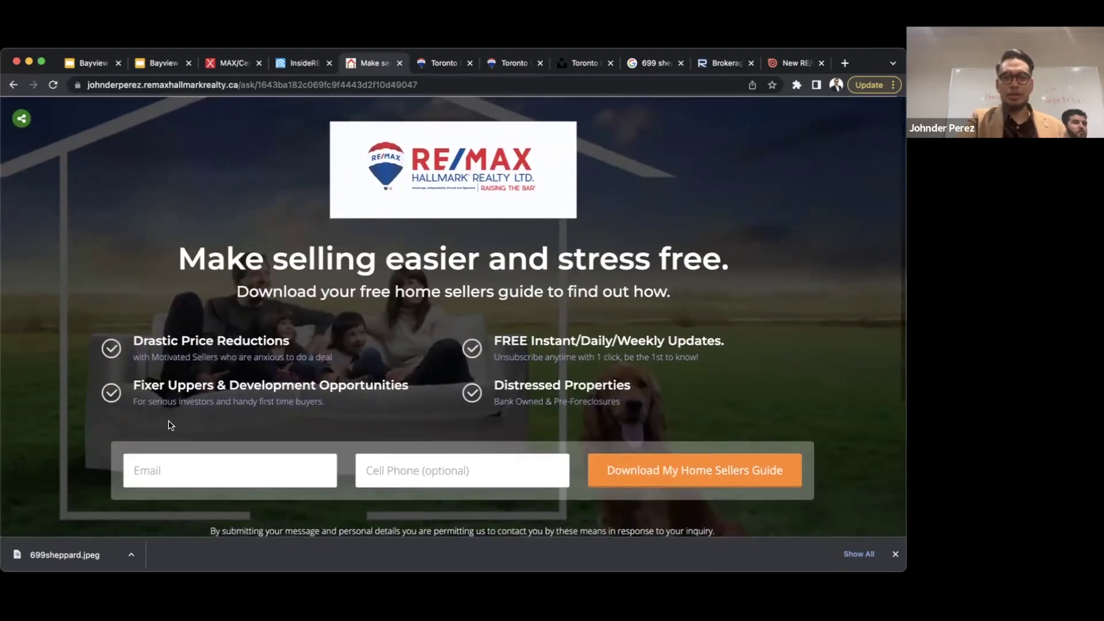
click(410, 81)
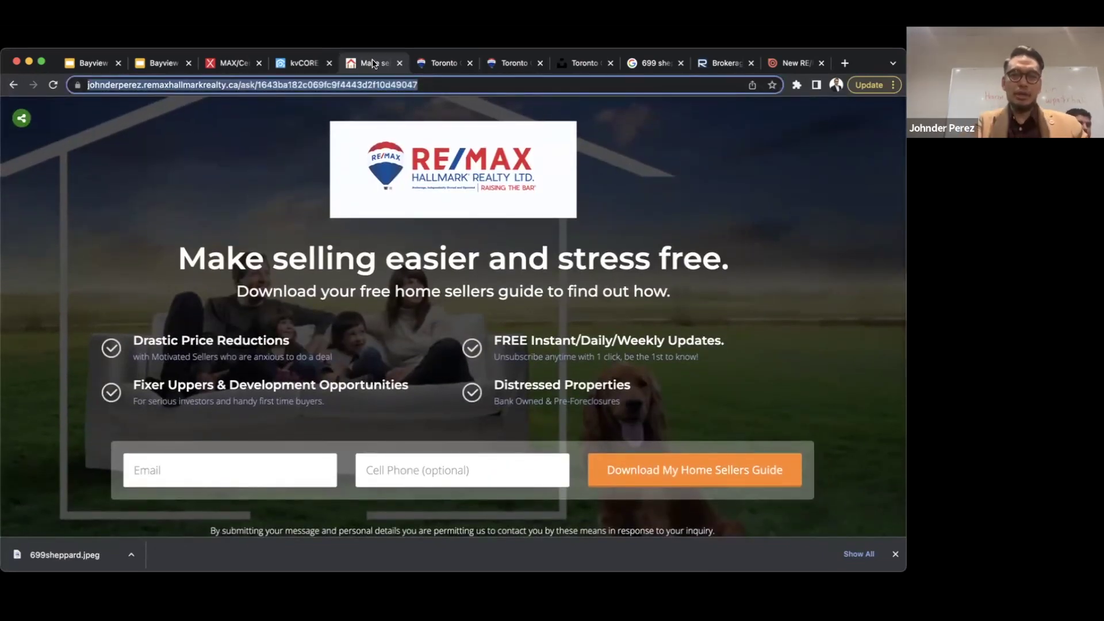
click(304, 64)
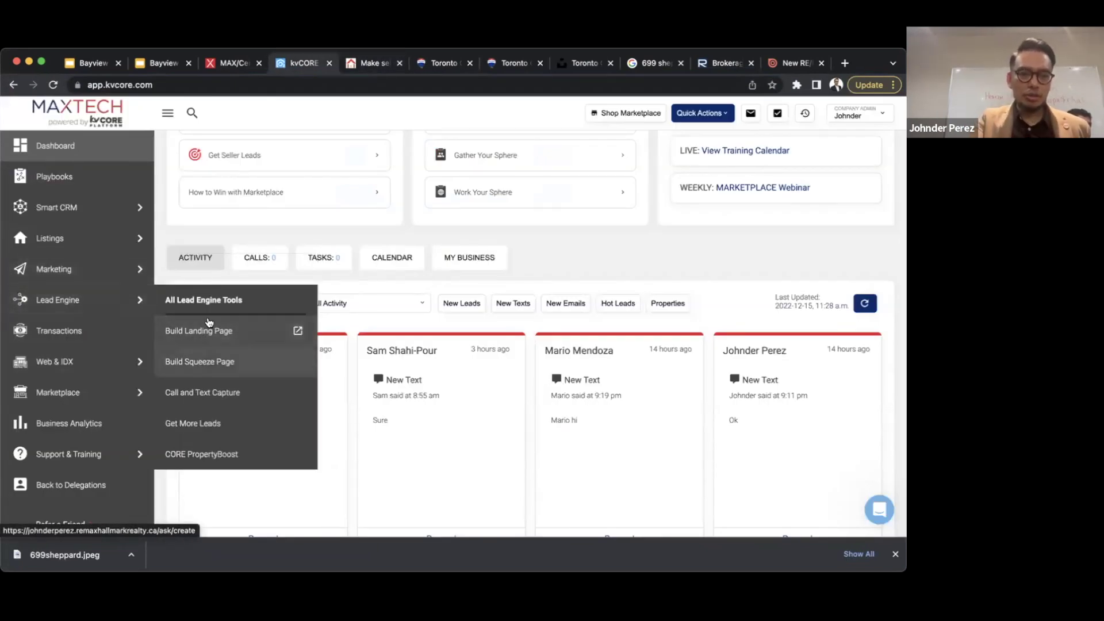
- Show Past Landing Pages for the johnderperez.remaxhallmarkrealty.ca domain under All Lead Engine Tools
click(207, 302)
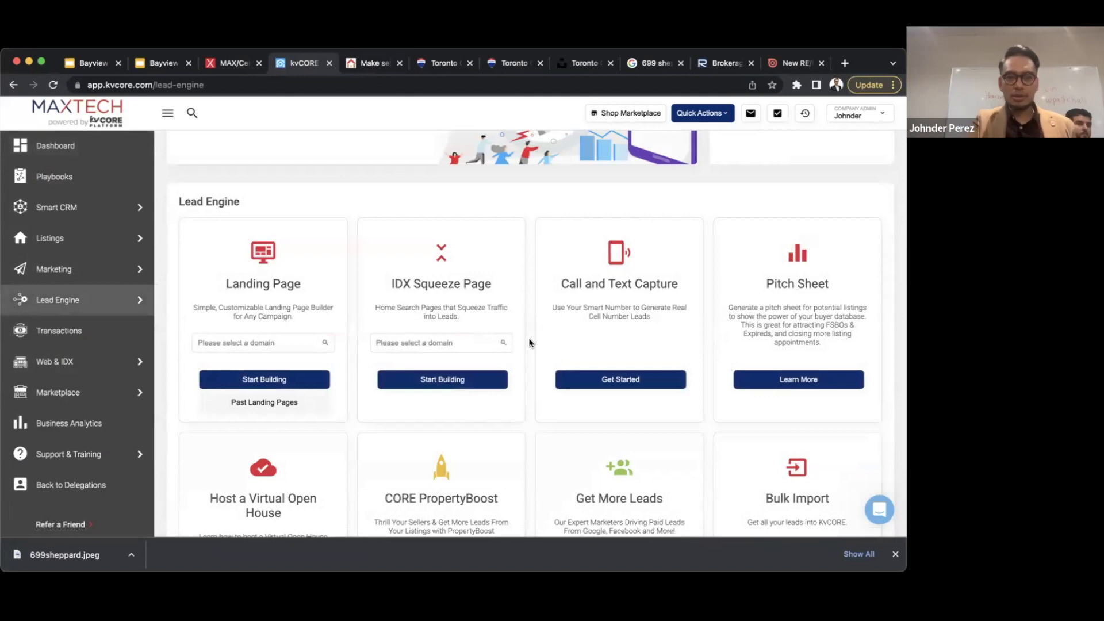
scroll(530, 343, up, 1)
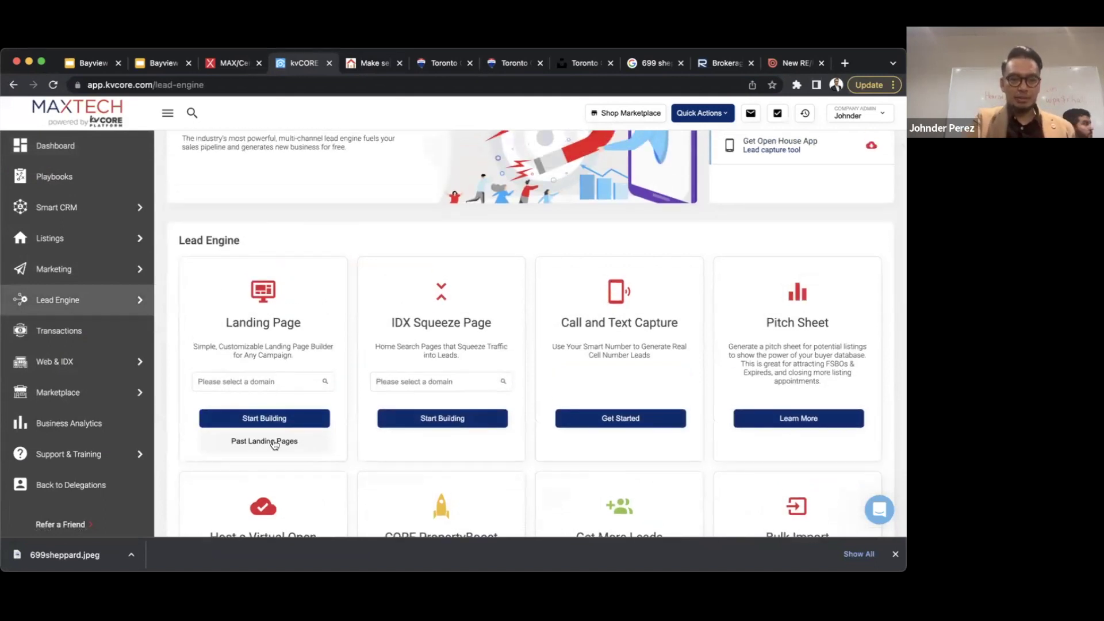
click(269, 448)
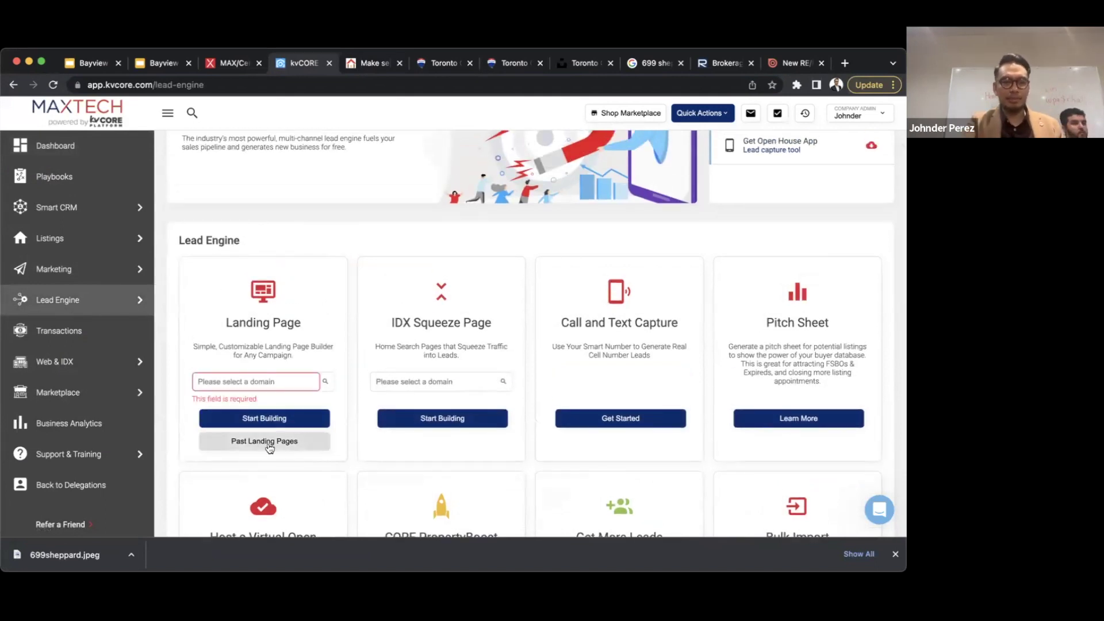
click(257, 382)
click(259, 401)
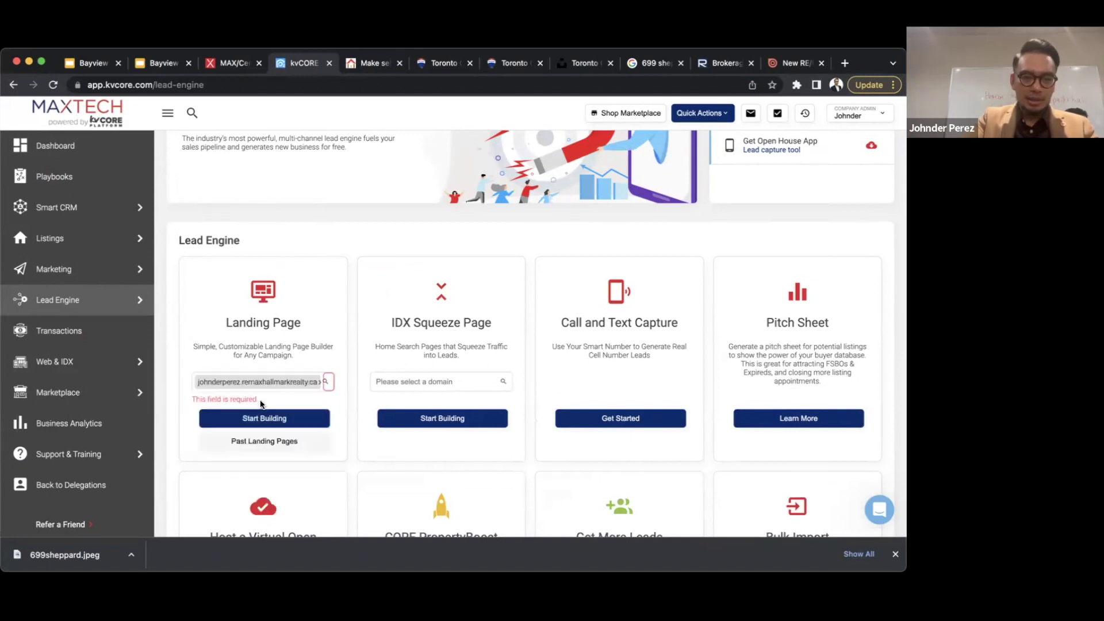
click(269, 443)
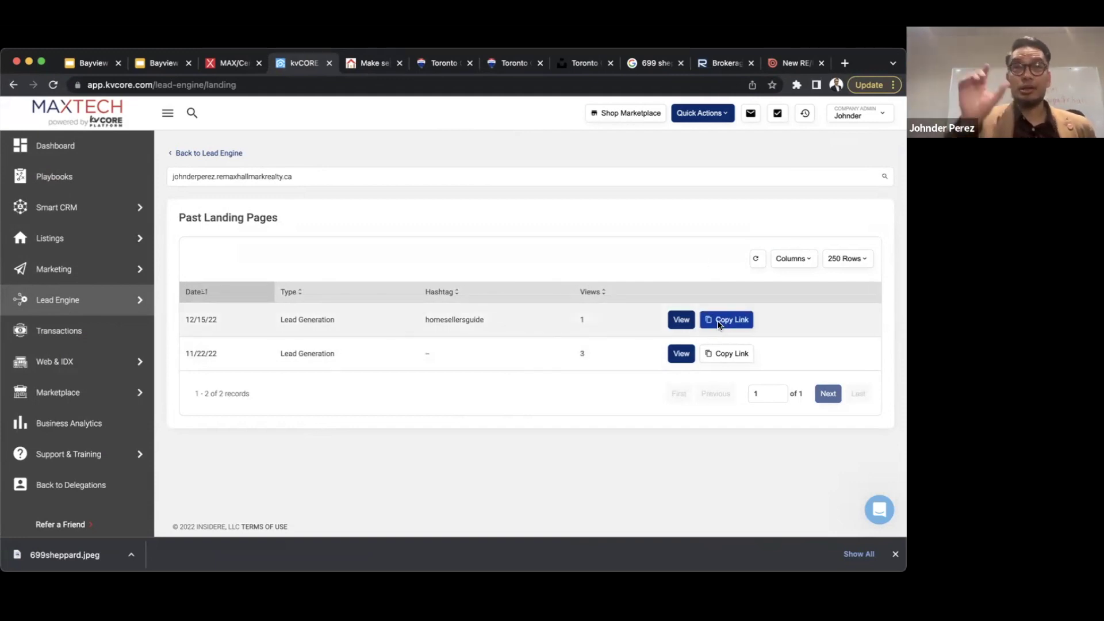
- Copy the 12/15/22 homesellersguide page link and load it in a new tab
click(719, 325)
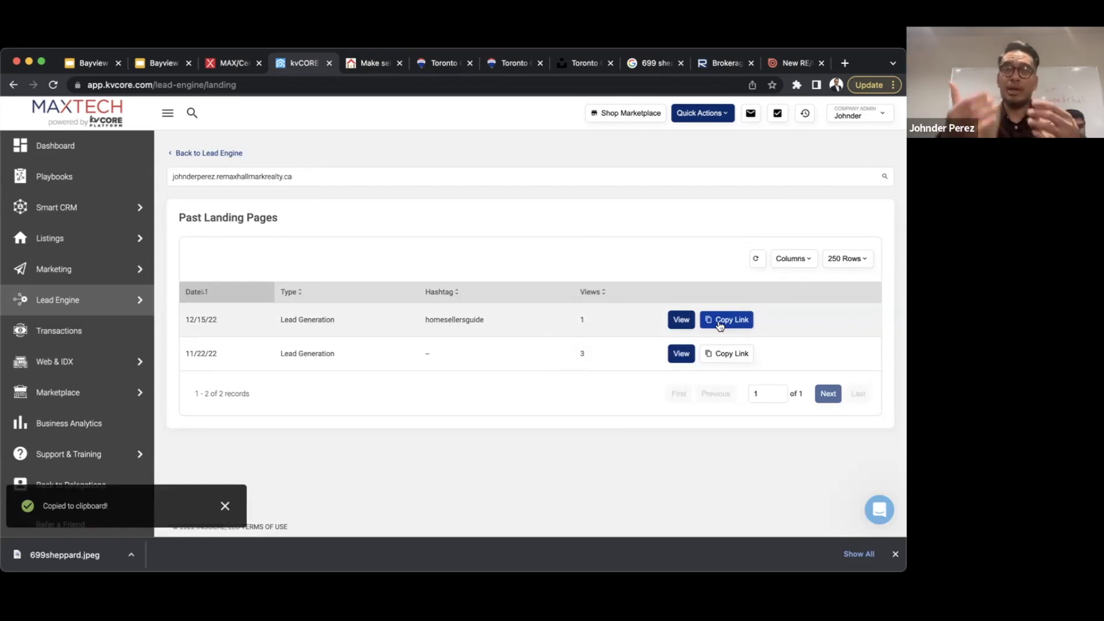
click(719, 325)
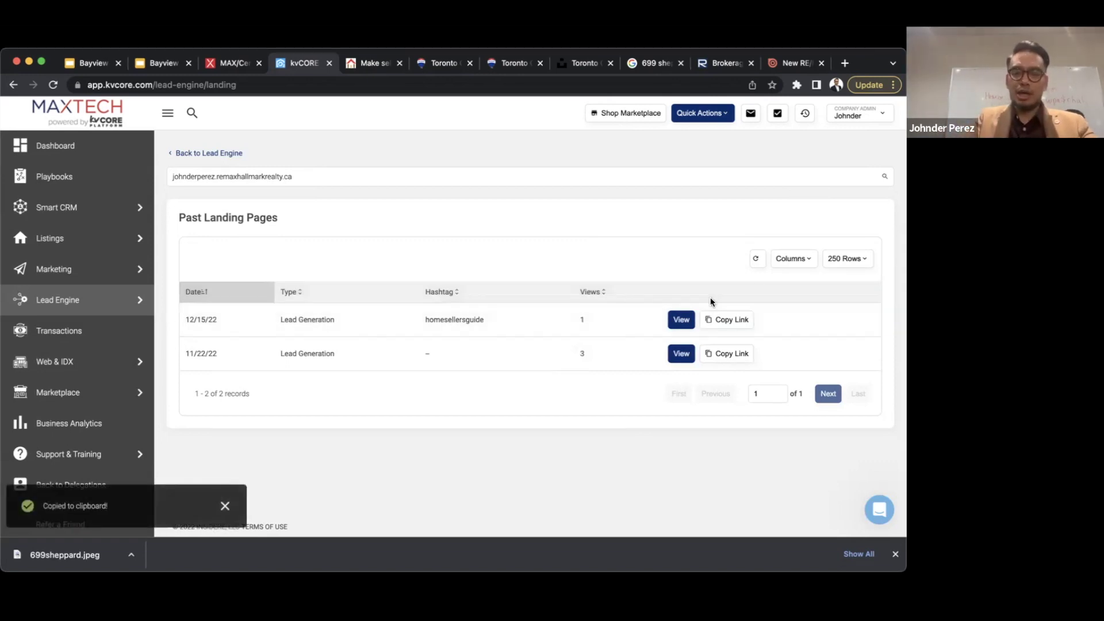
key(super+t)
key(super+v)
key(Return)
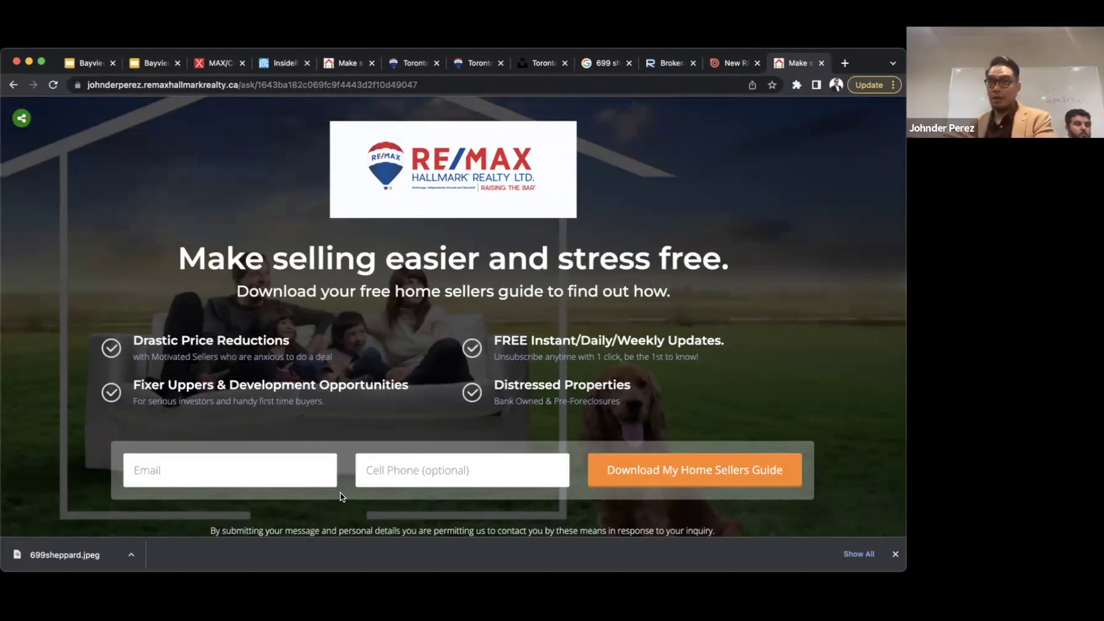
- Enter a test email and cell phone number, then request the Home Sellers Guide download
click(282, 471)
key(Tab)
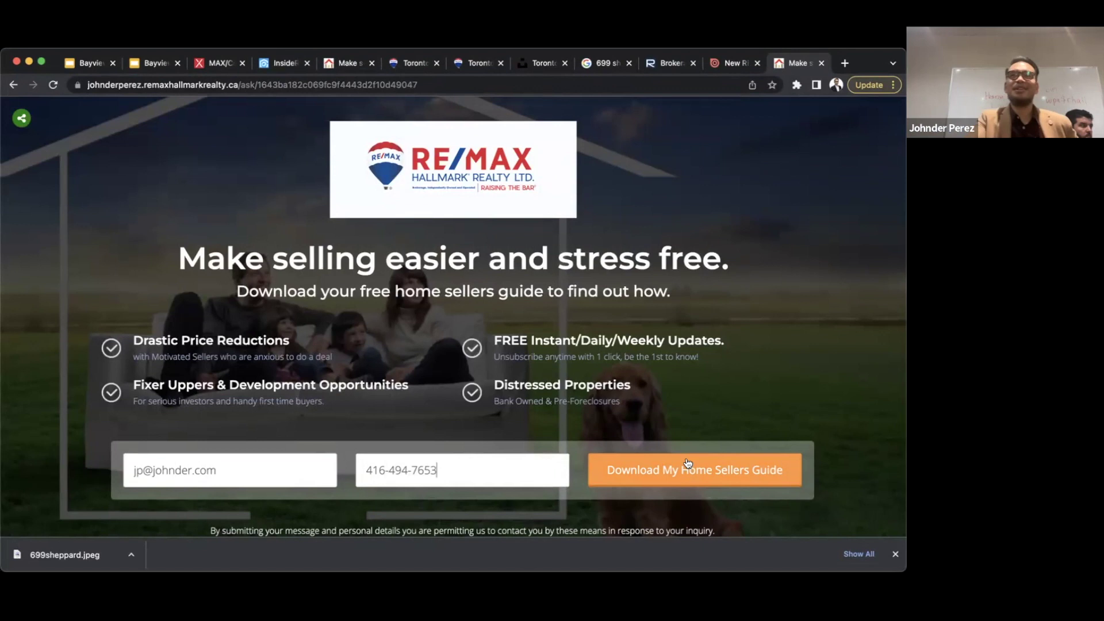
click(672, 478)
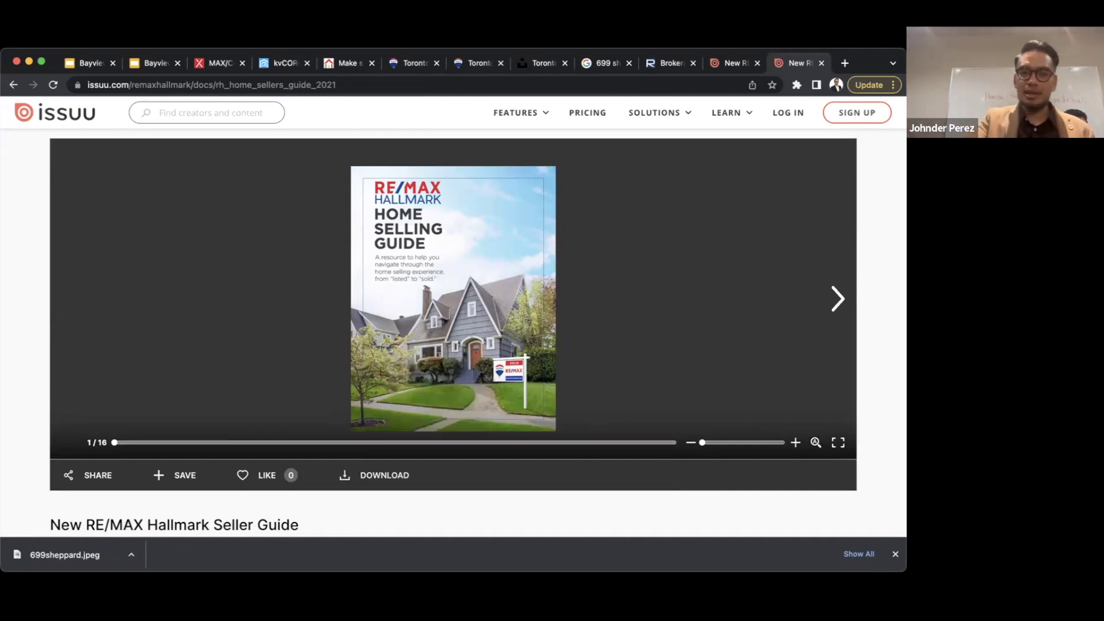
- Flip the Issuu guide forward to the Safety First spread (6-7/16), then go back to kvCORE
click(841, 289)
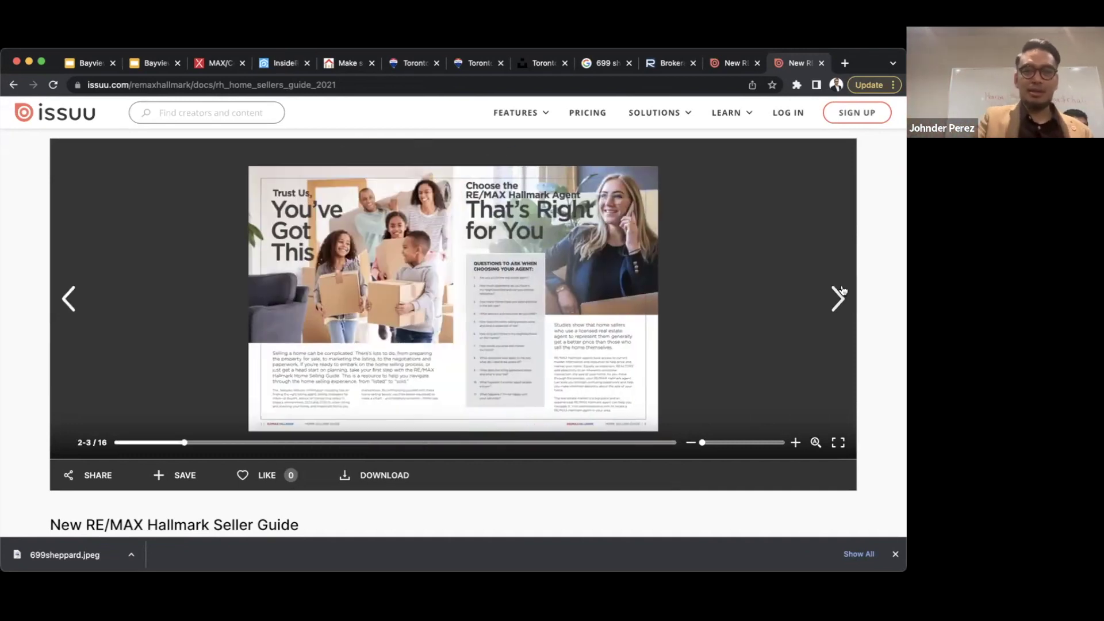
click(839, 298)
click(839, 298)
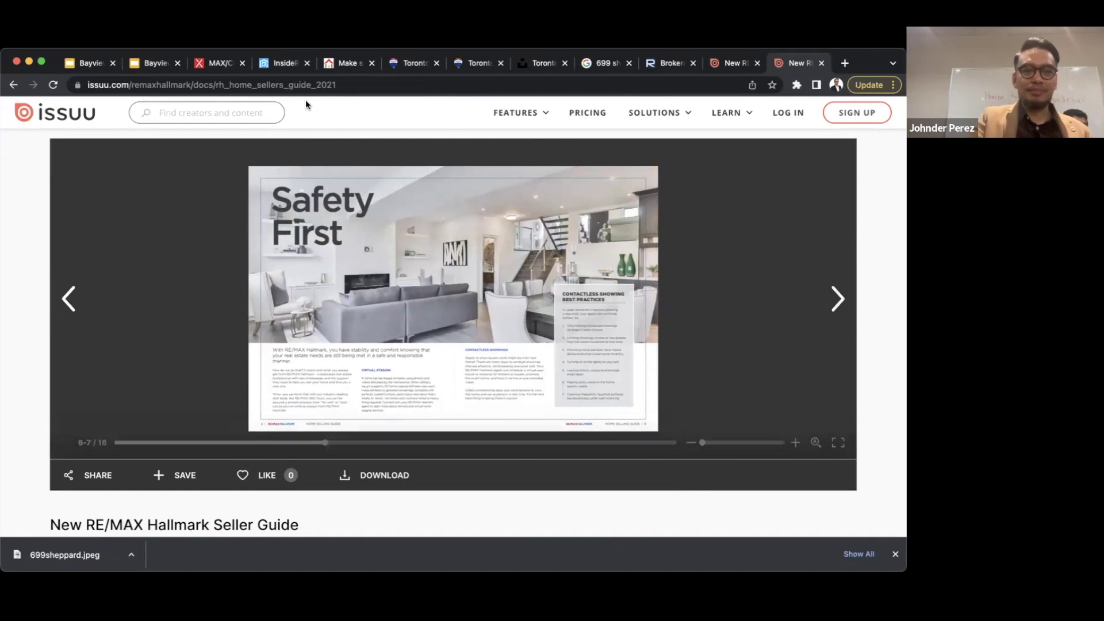
click(282, 64)
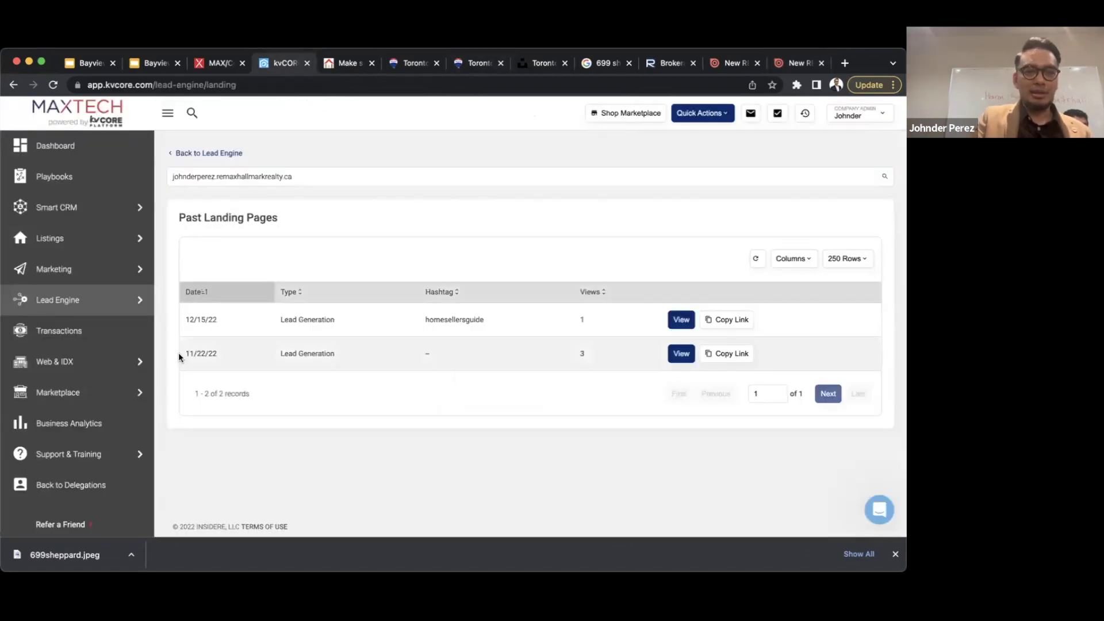
- Go to Smart CRM and inspect the newest lead, created 2022-12-15 via Manual Add
click(53, 208)
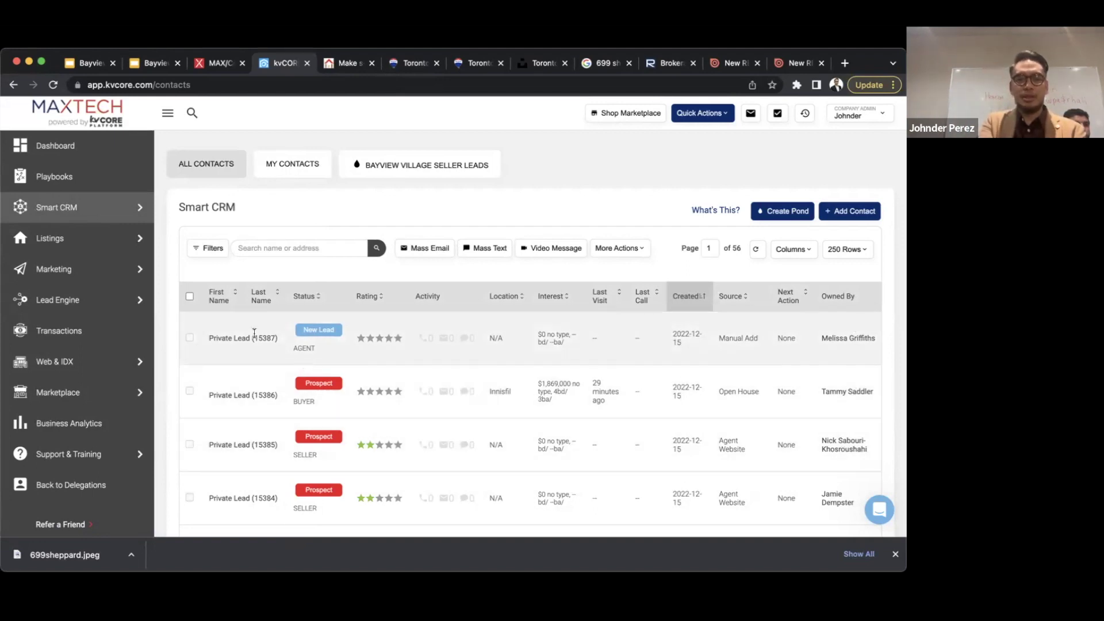
triple_click(238, 338)
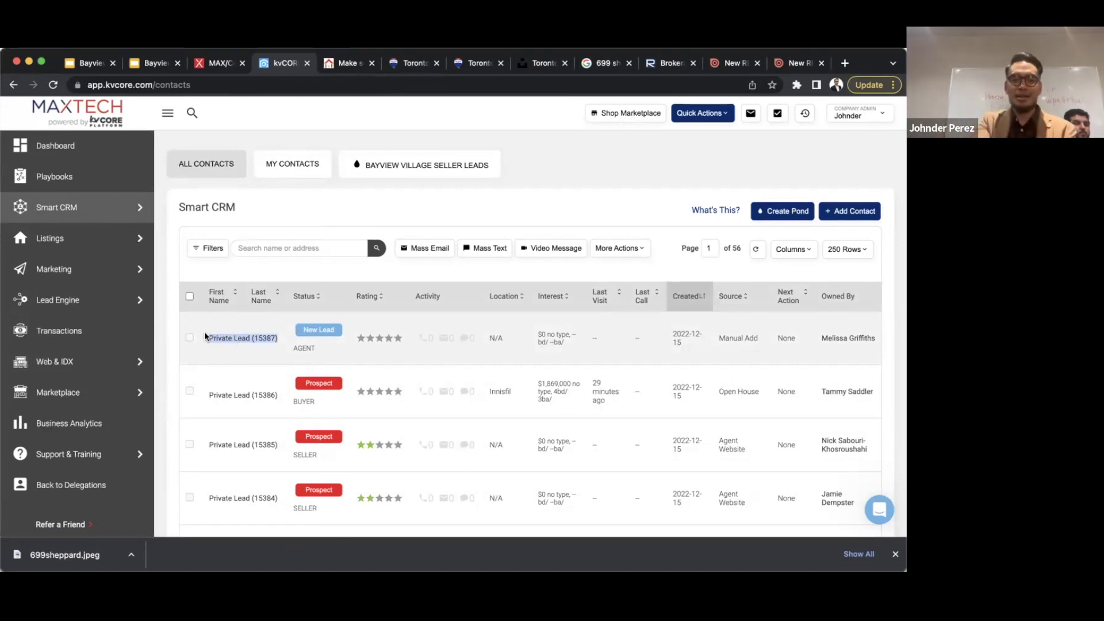
click(220, 389)
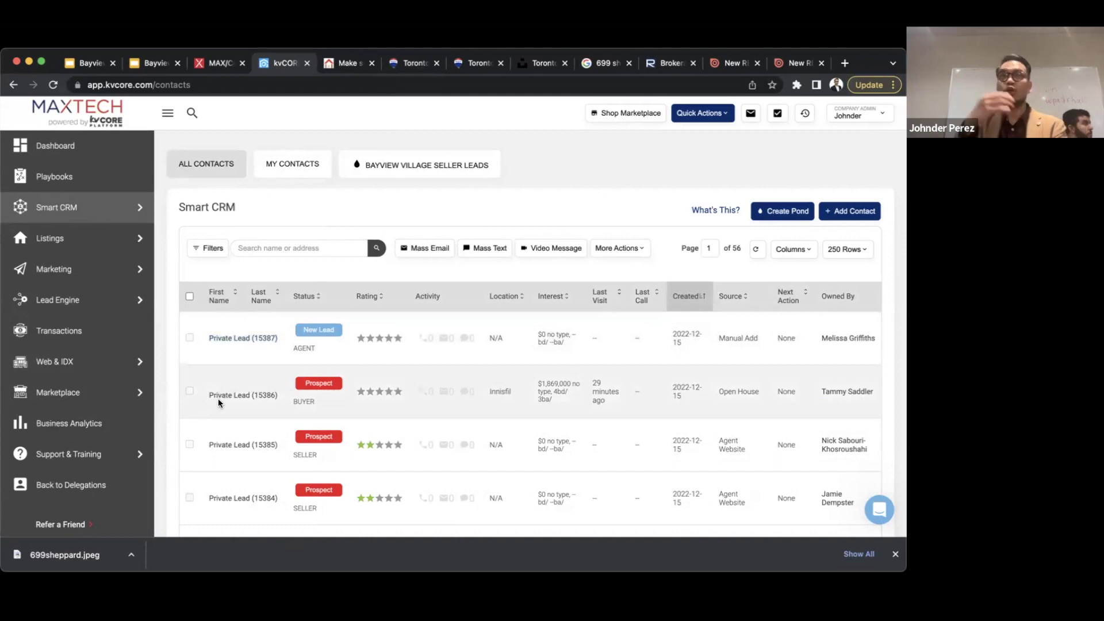
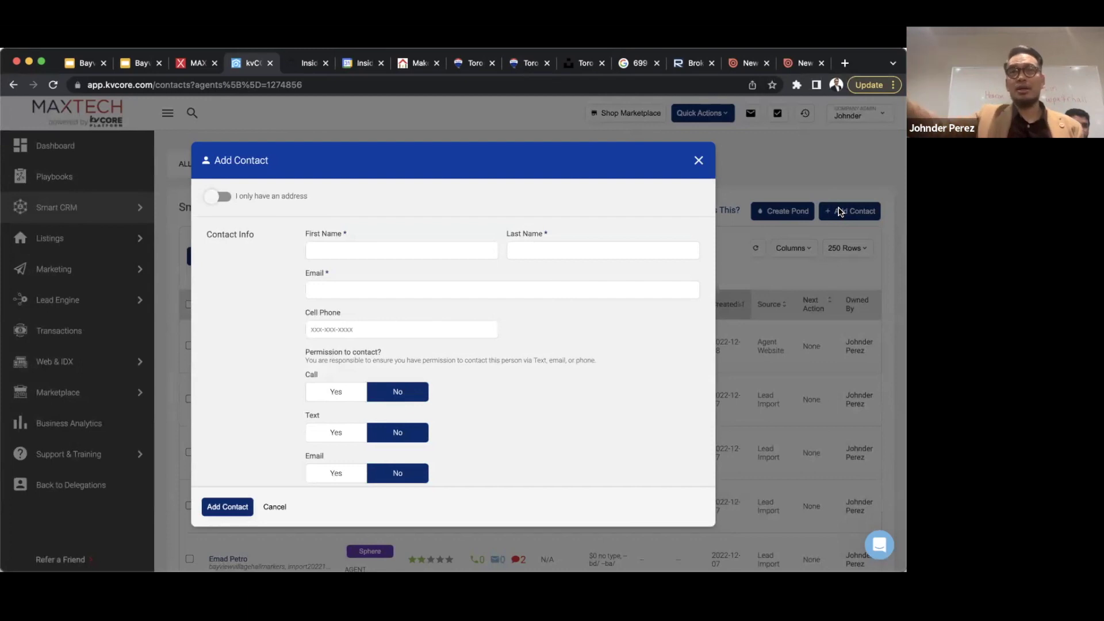
- Place the cursor in the Add Contact form's first name field
click(457, 249)
- Enter the new contact's first and last name
key(Tab)
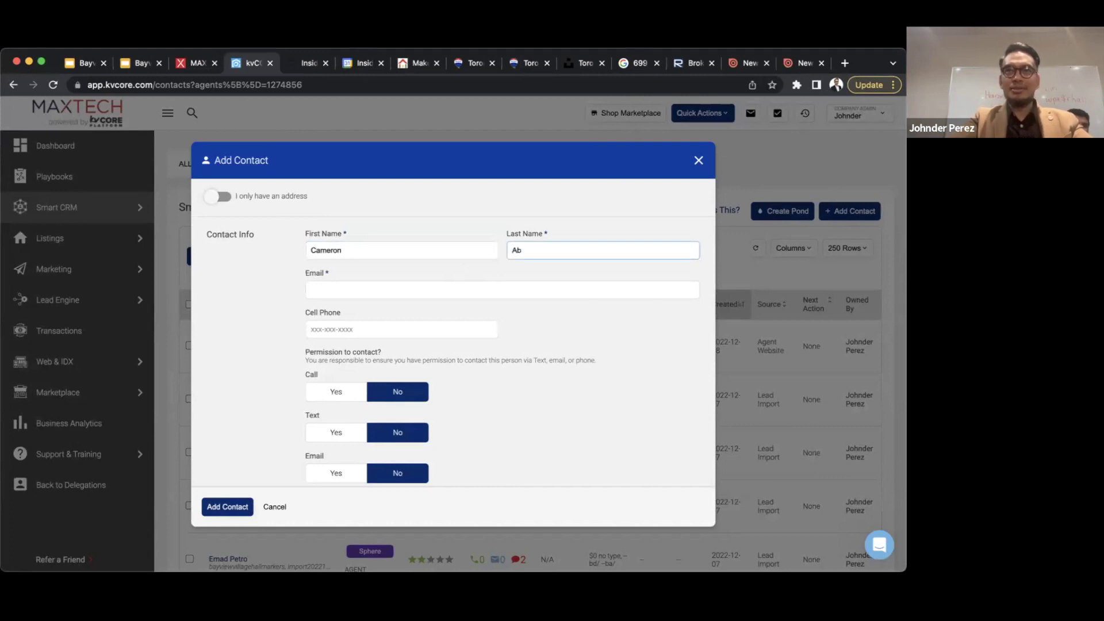
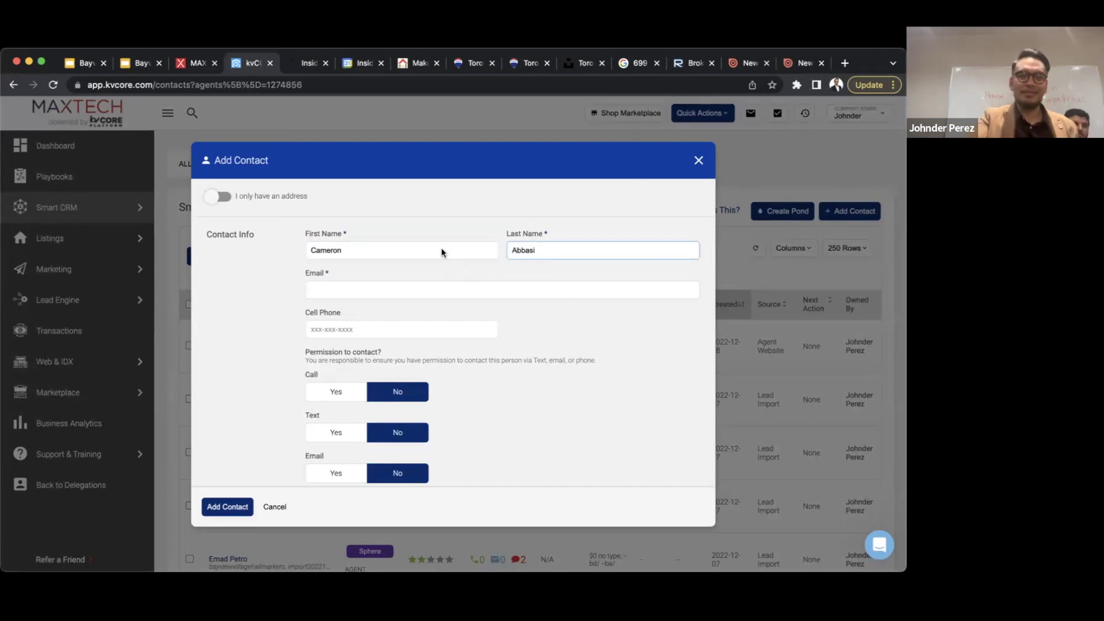
- Fill in the contact's e-mail address and cell phone number
click(338, 290)
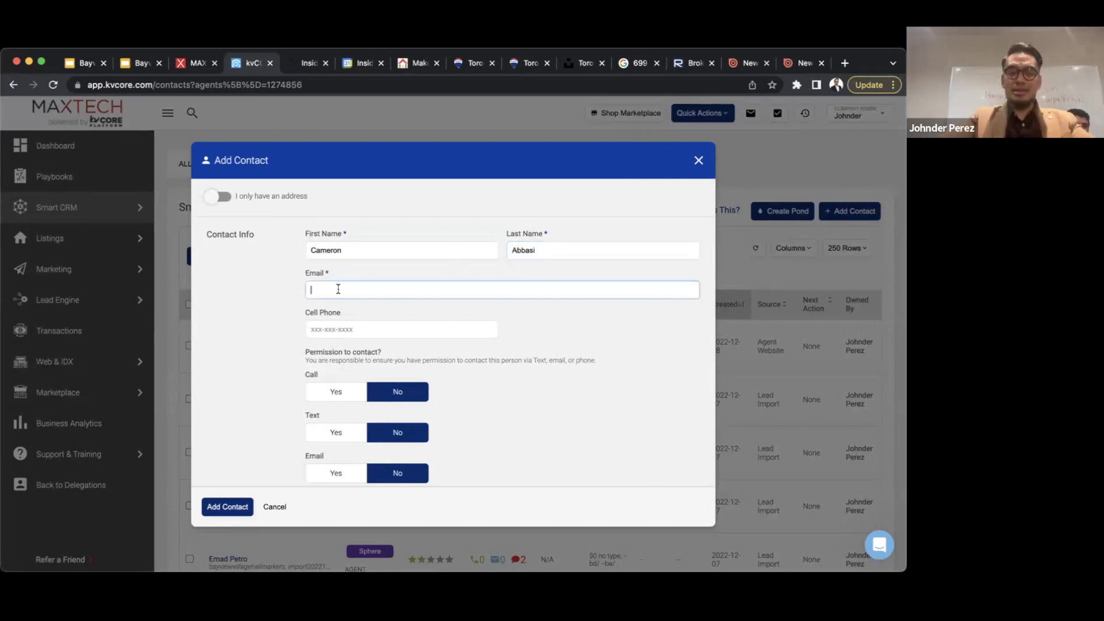
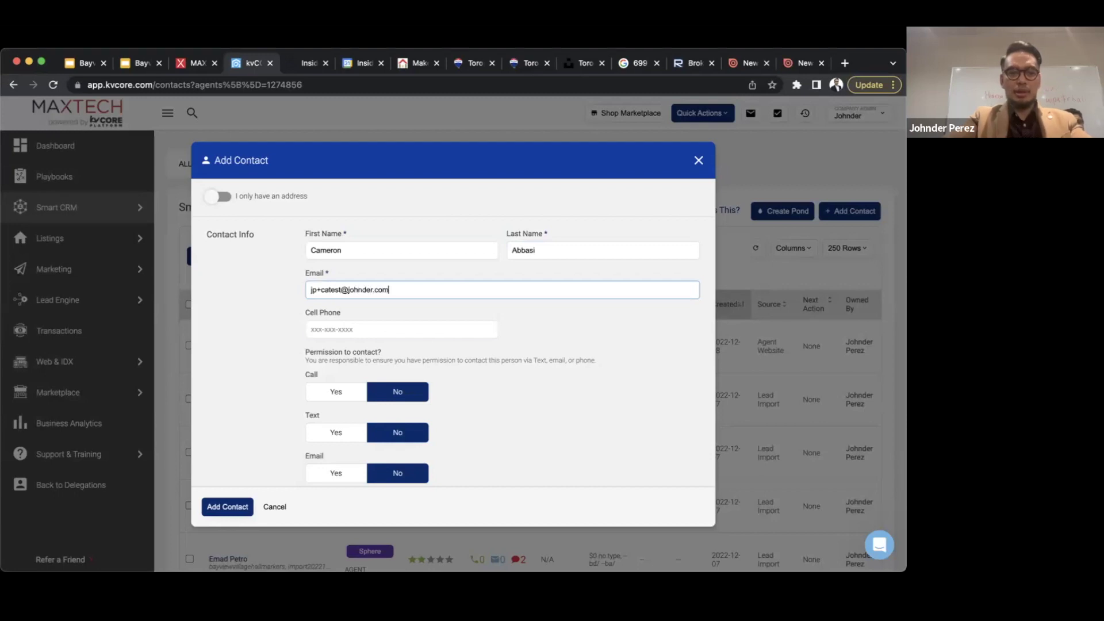
key(Tab)
scroll(454, 333, down, 2)
scroll(453, 332, up, 1)
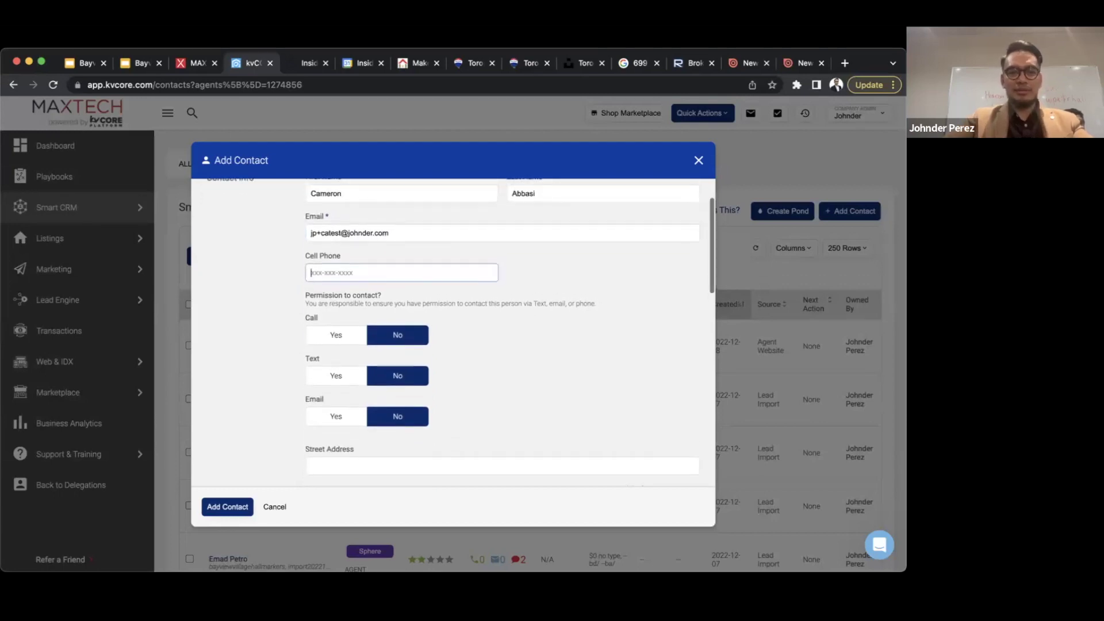
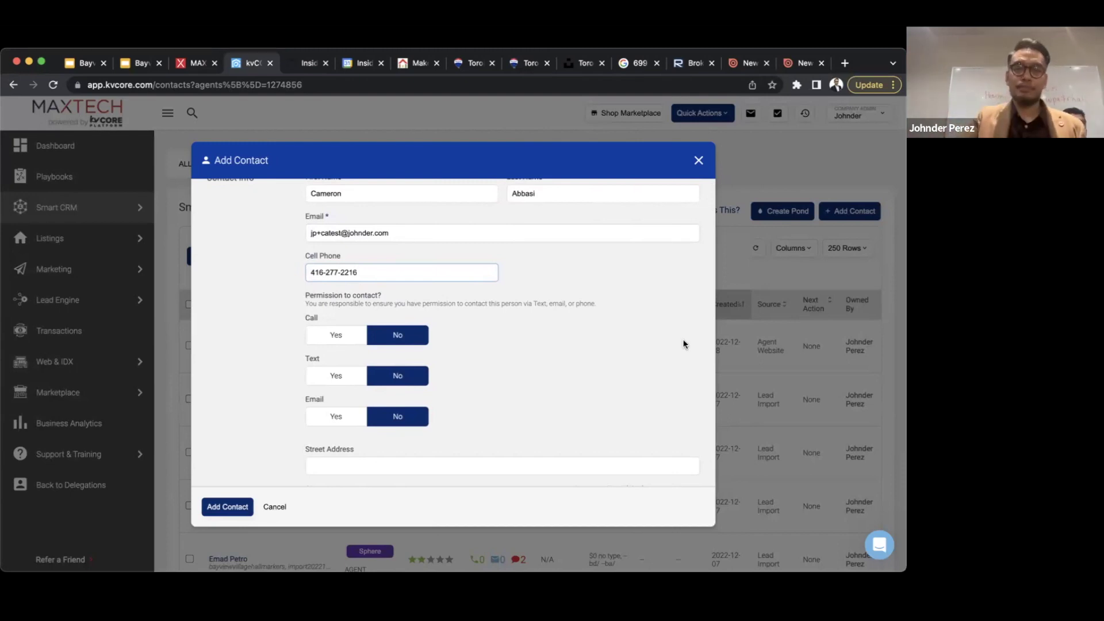
scroll(609, 332, down, 3)
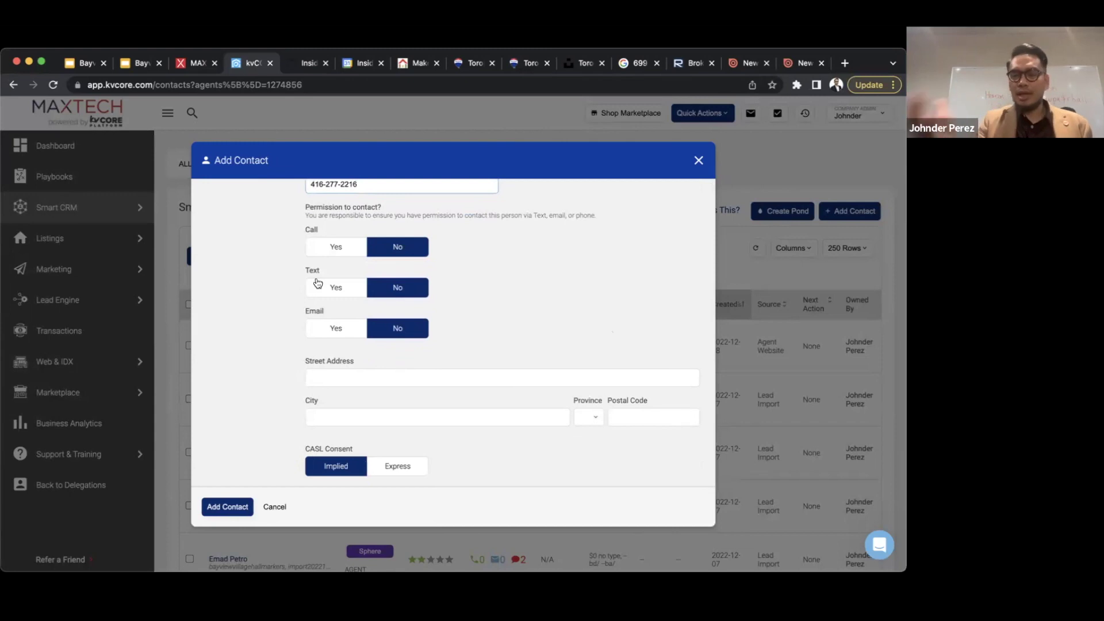
- Set the Call, Text and Email permissions to Yes, after briefly switching them to No
click(333, 246)
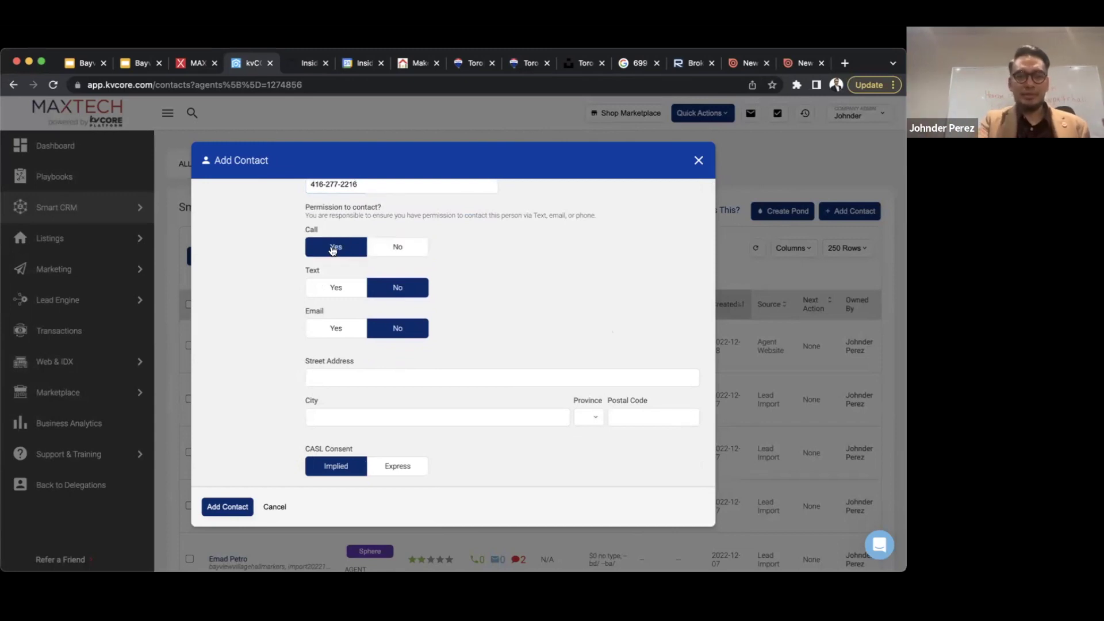
click(335, 292)
click(332, 330)
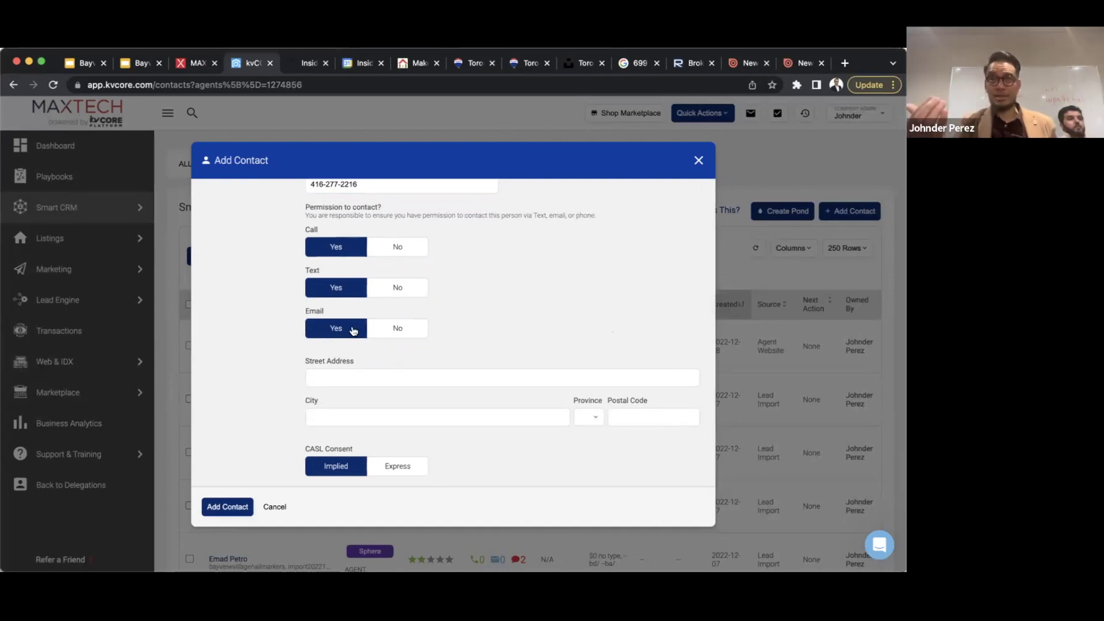
click(406, 247)
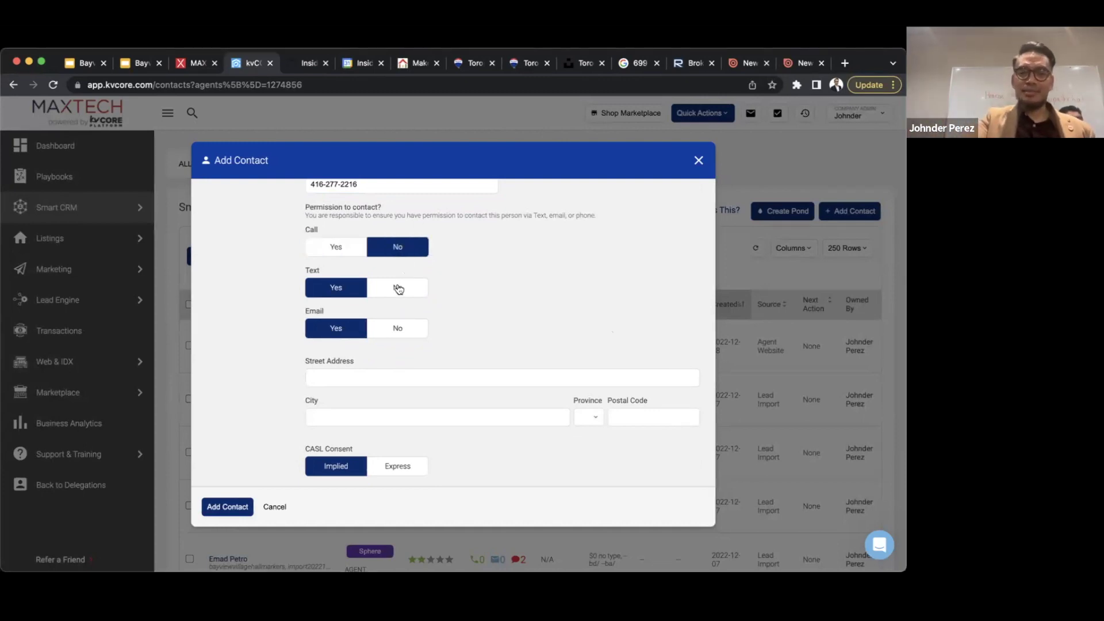
click(397, 288)
click(399, 326)
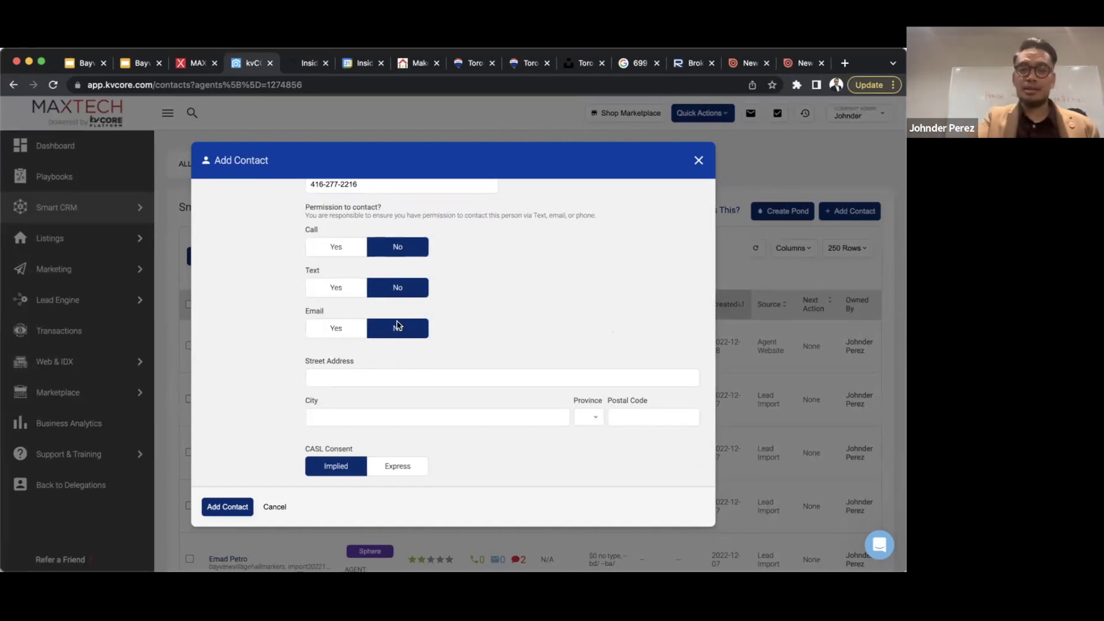
click(318, 249)
click(327, 292)
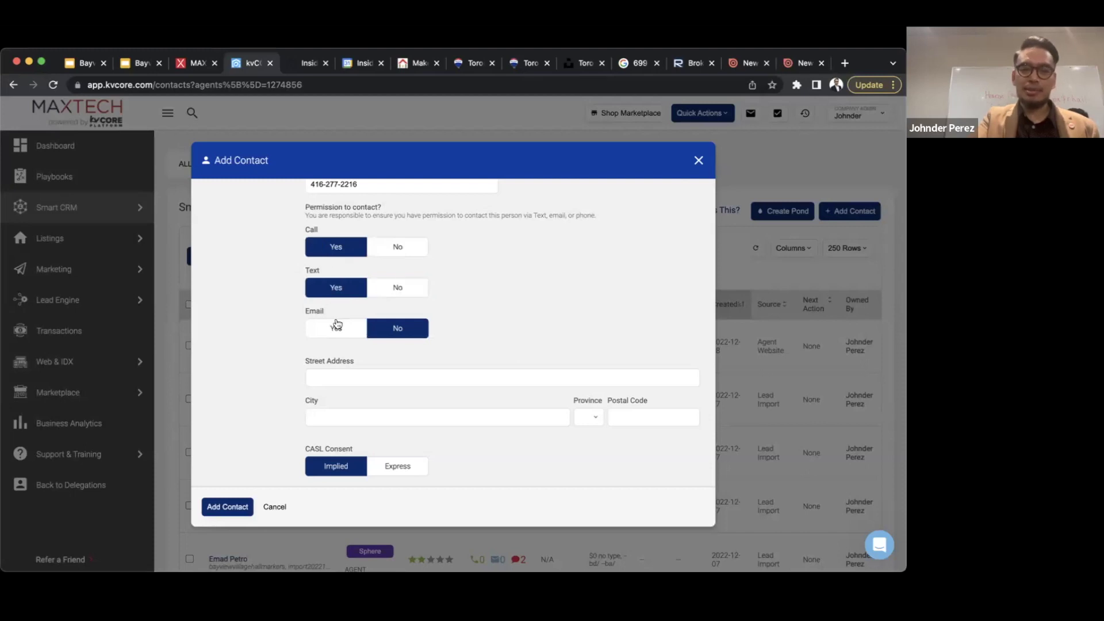
click(337, 323)
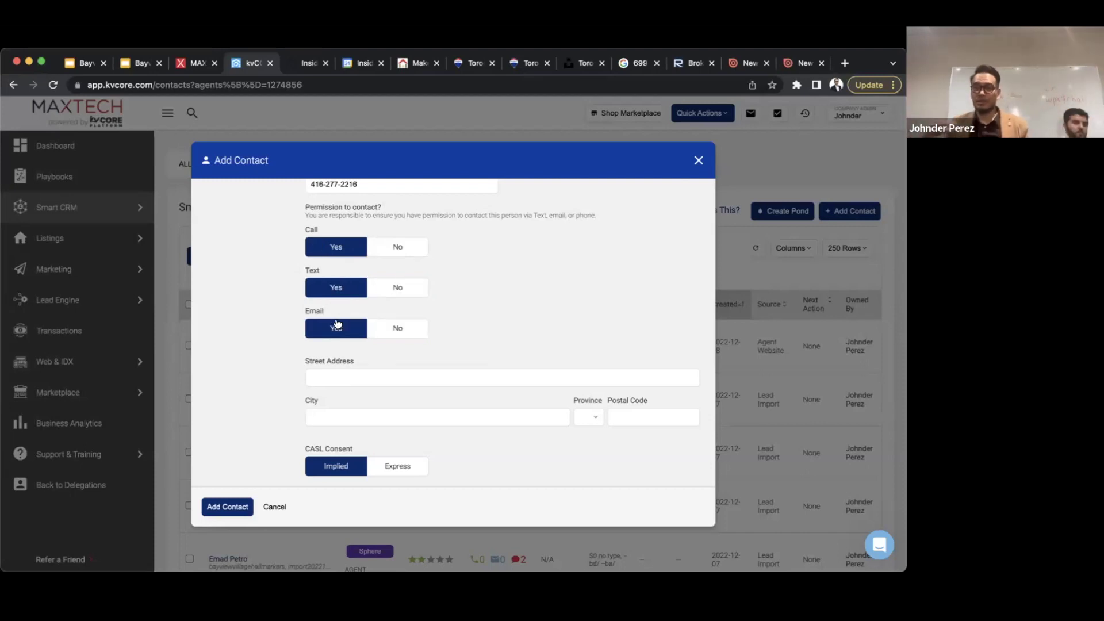
- Set CASL consent to Express, keeping the consent date 2022-12-15
scroll(337, 323, down, 1)
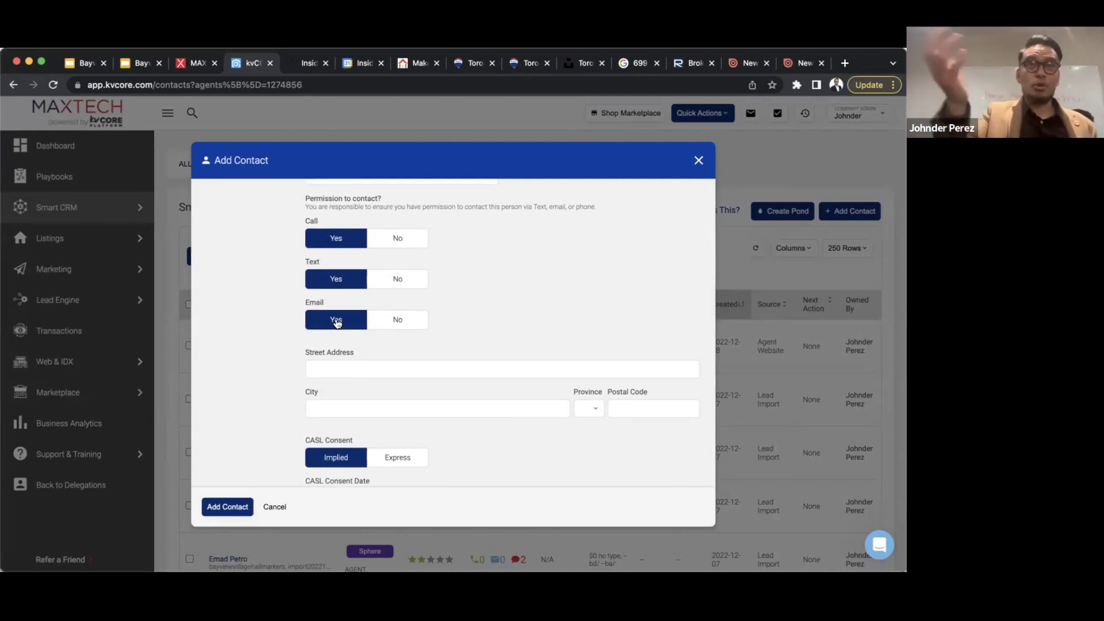
scroll(345, 366, down, 1)
scroll(346, 365, down, 2)
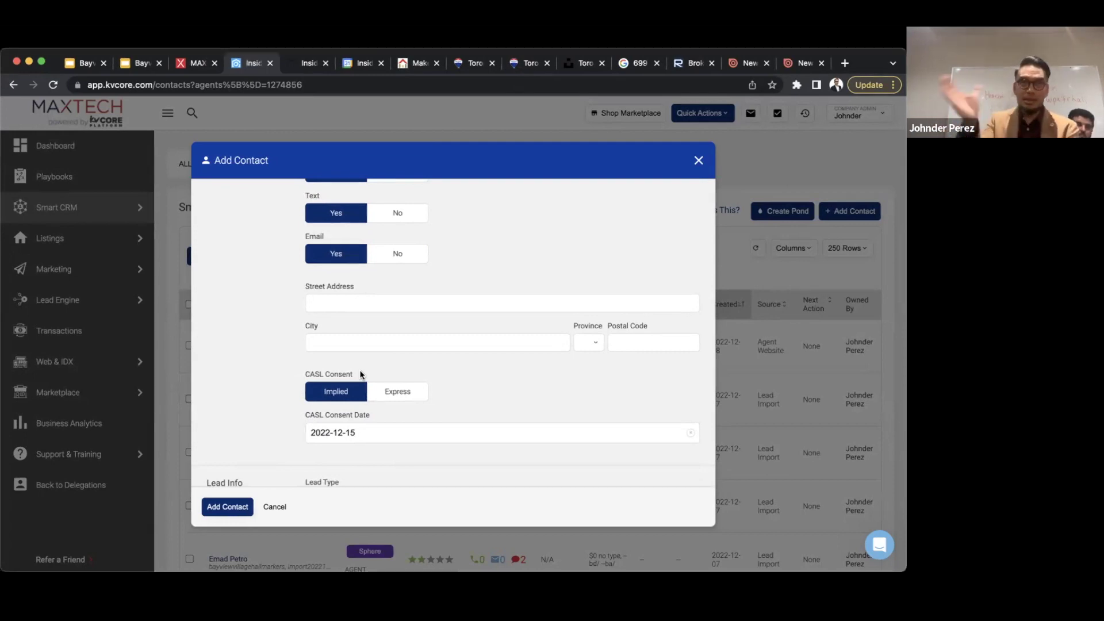
scroll(360, 375, down, 3)
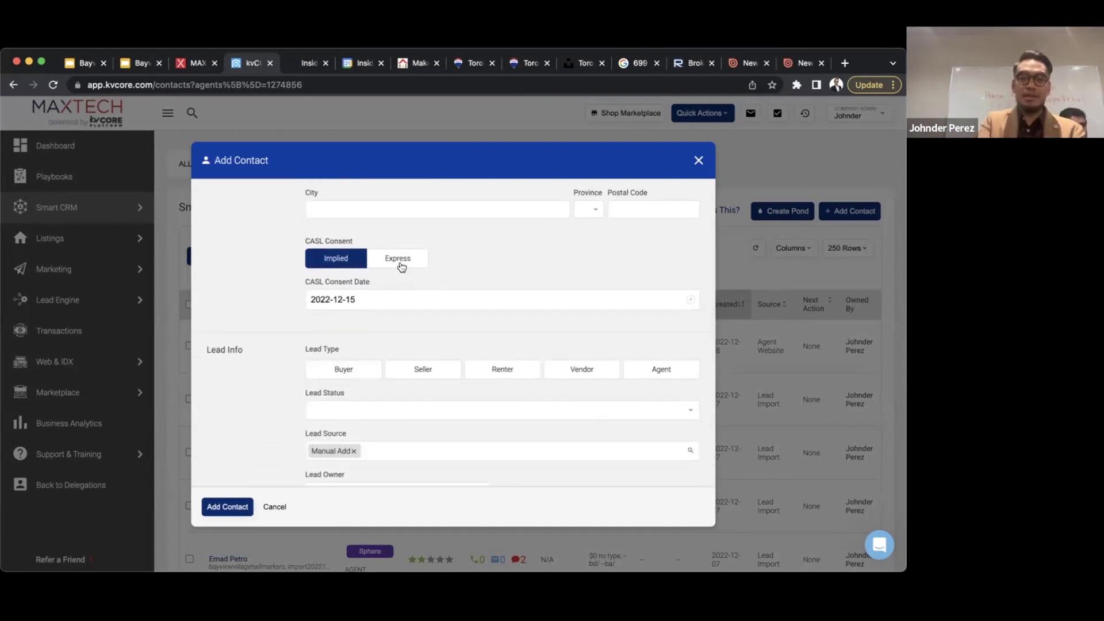
click(401, 265)
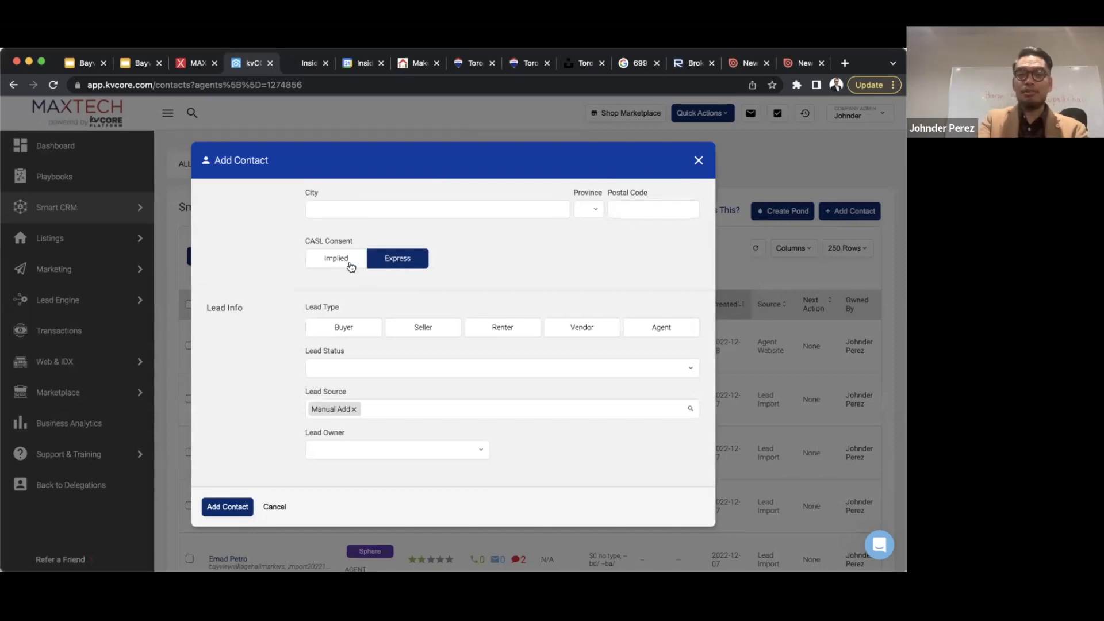
click(342, 265)
double_click(330, 263)
click(388, 300)
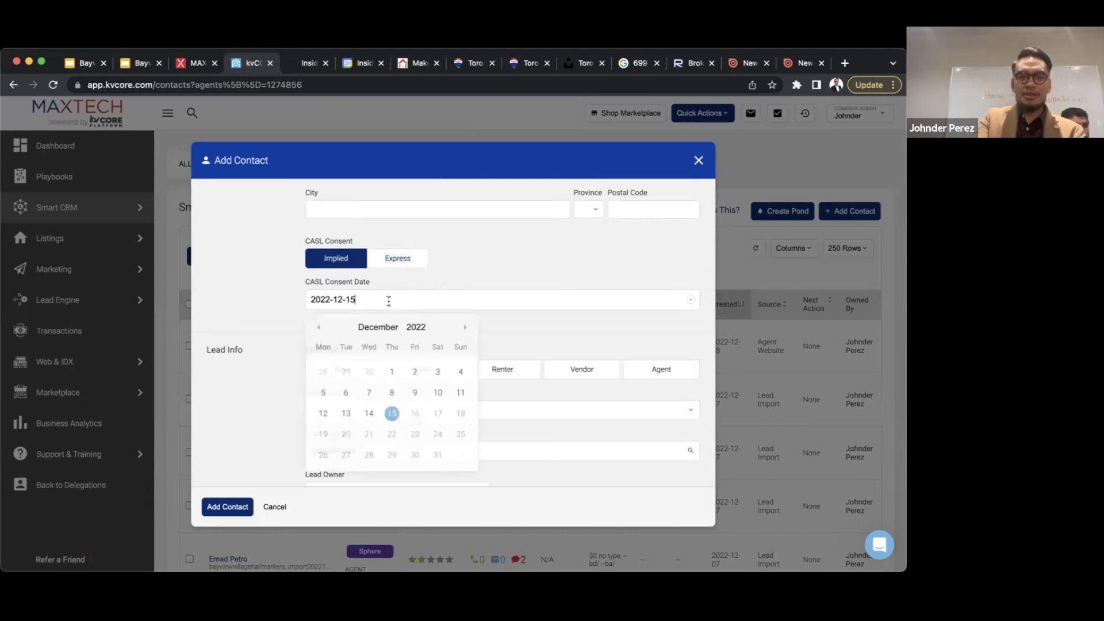
click(502, 264)
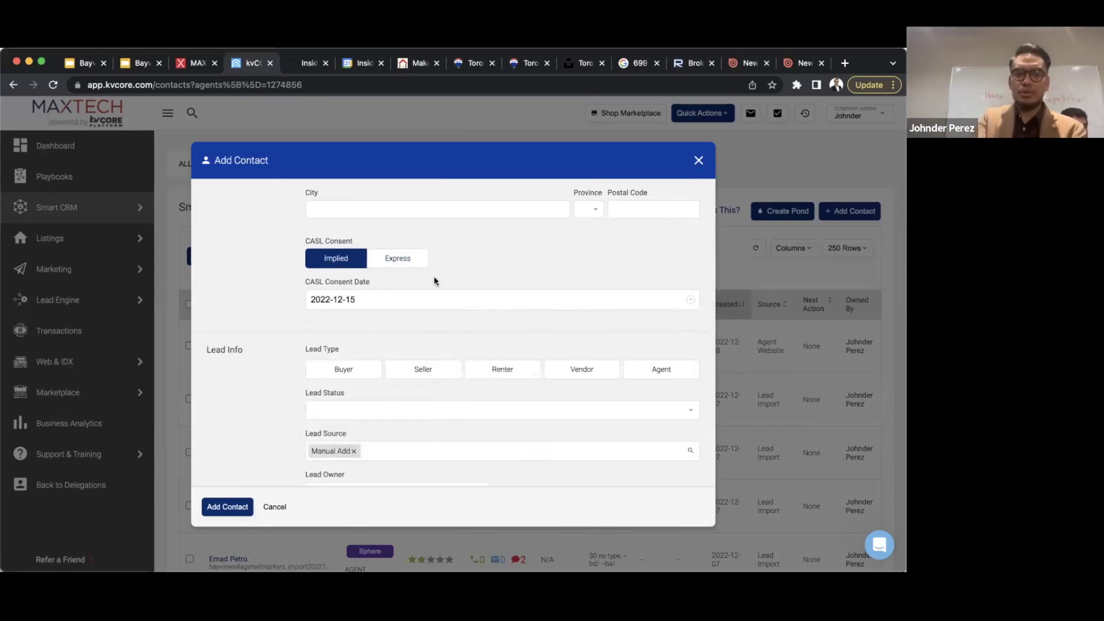
click(413, 259)
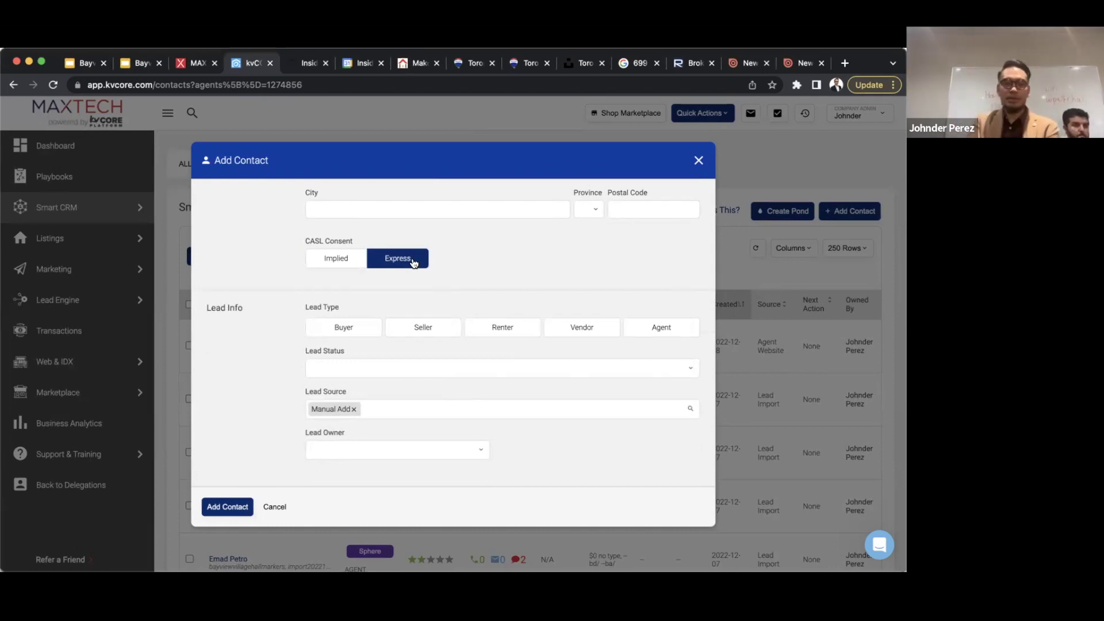
- Mark the contact as a Buyer lead with status New Lead
scroll(413, 262, down, 3)
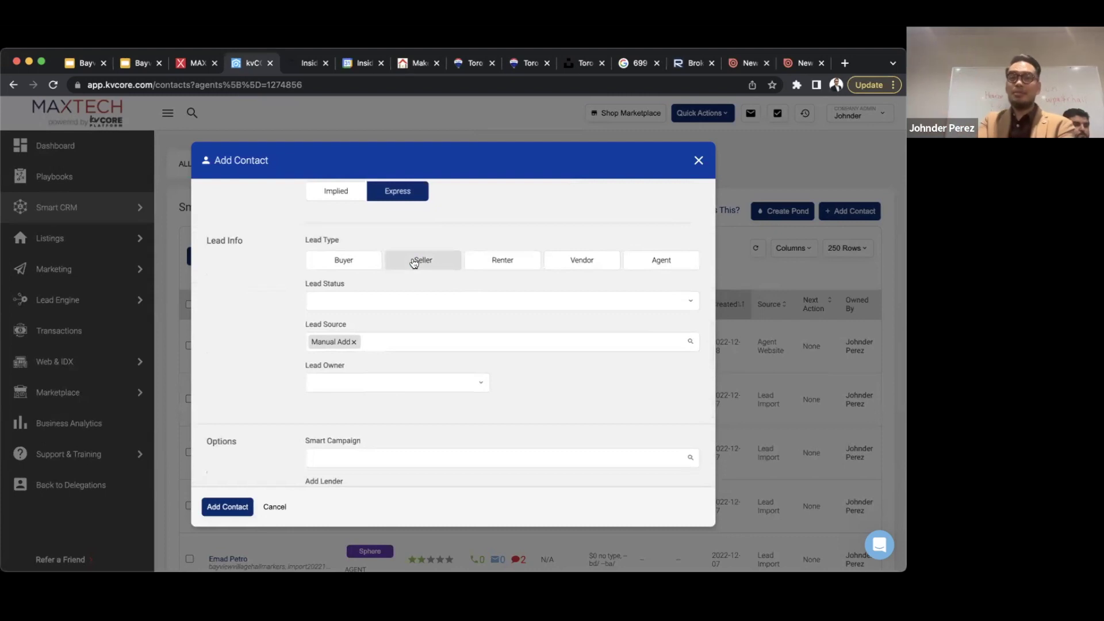
click(341, 259)
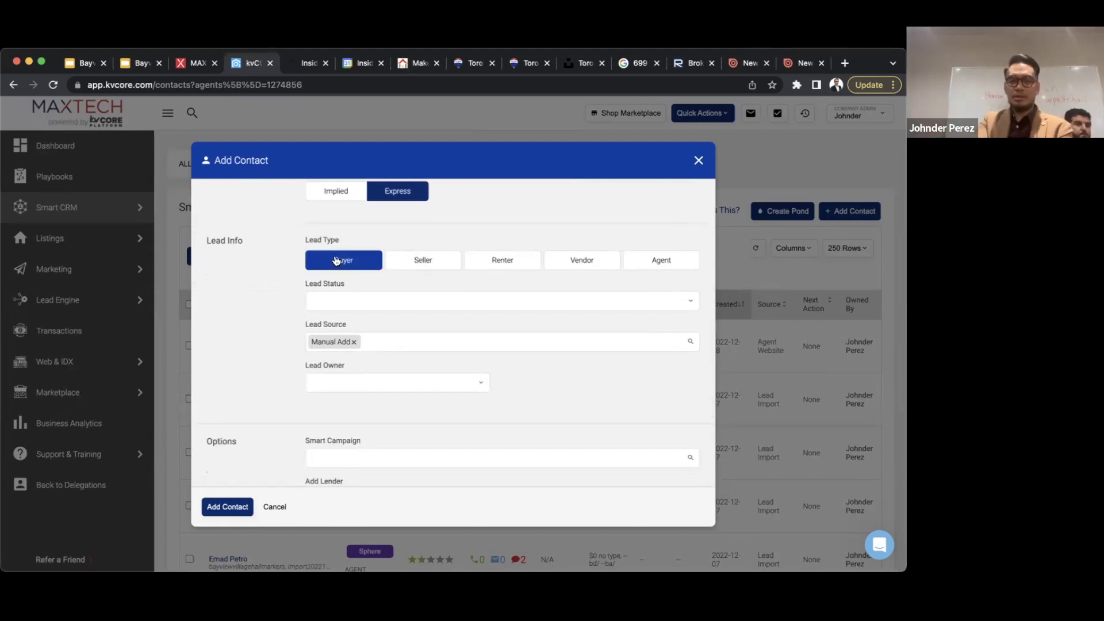
click(395, 301)
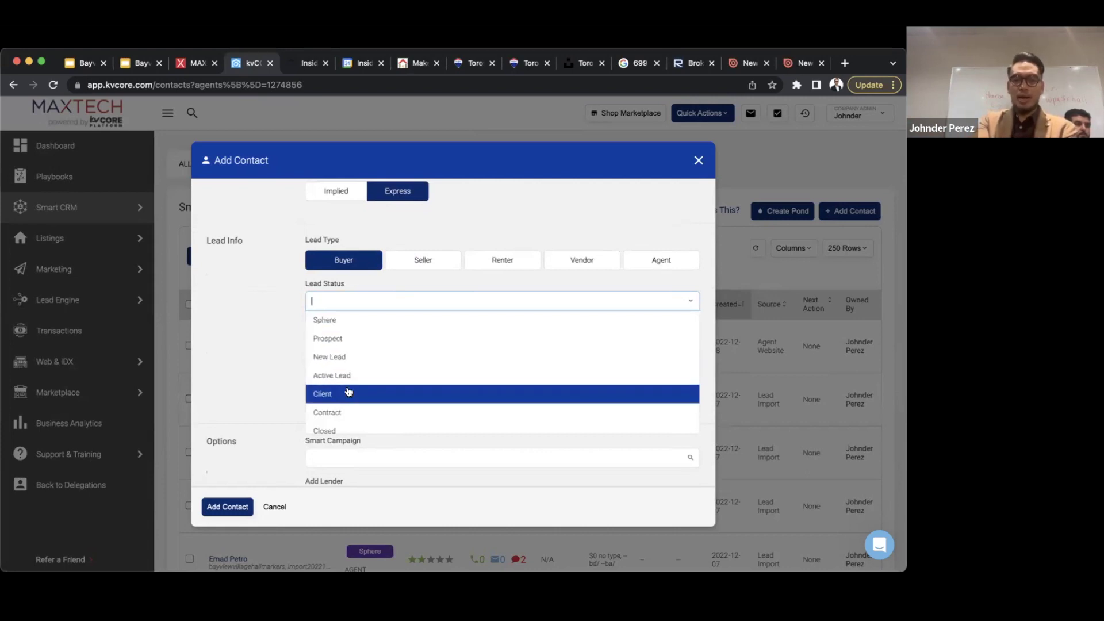
click(366, 358)
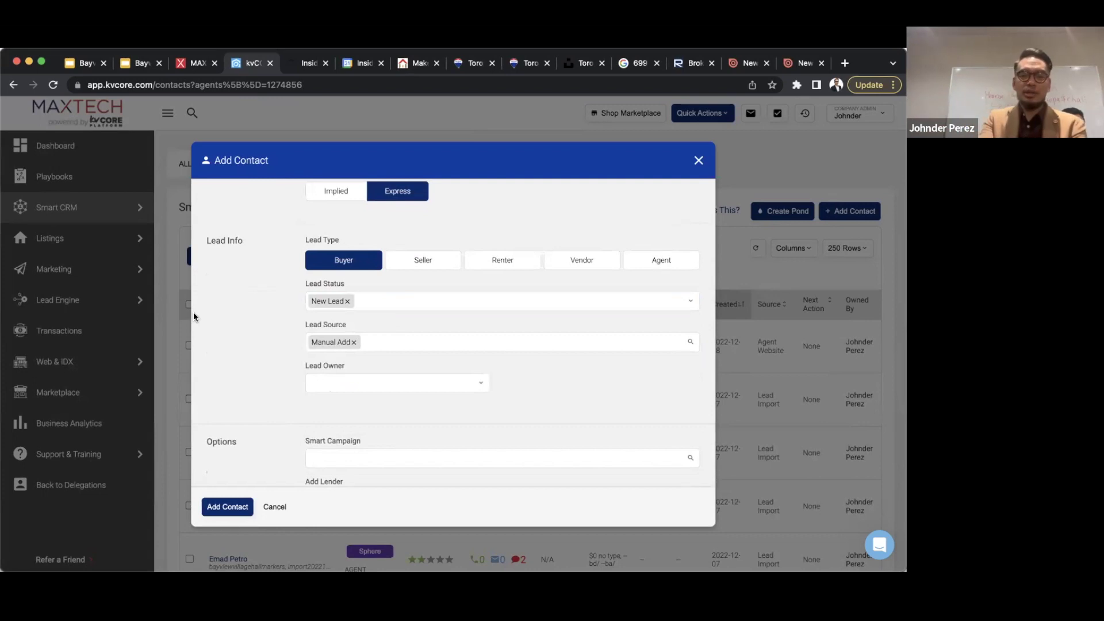
- Choose Open House as the lead source and leave the lead owner unassigned
scroll(194, 312, down, 2)
click(432, 266)
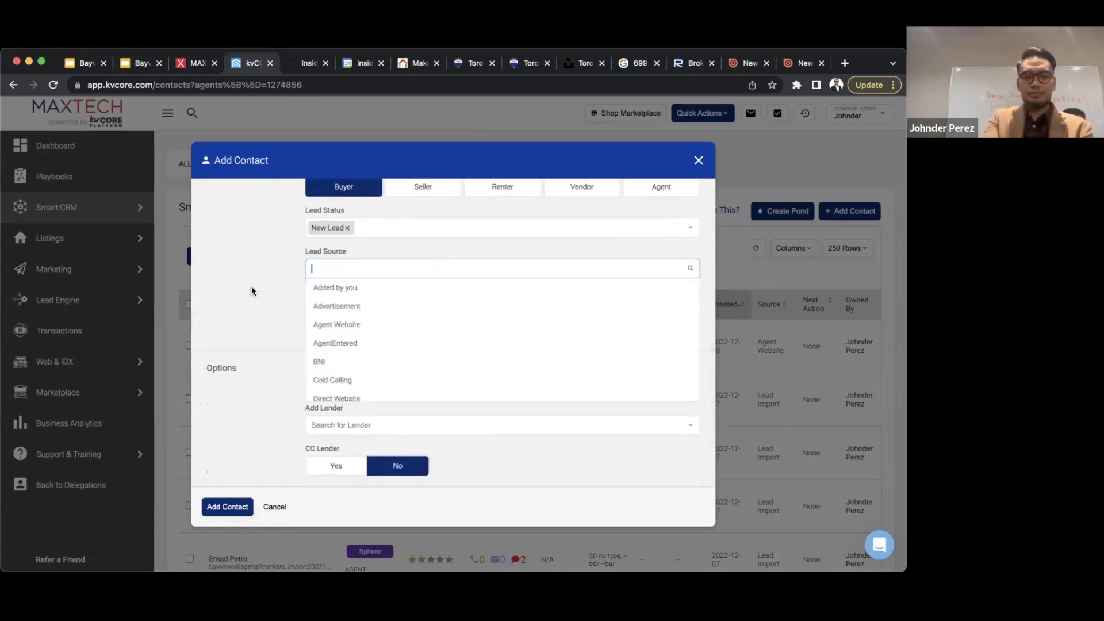
scroll(444, 344, down, 5)
scroll(444, 344, up, 3)
scroll(445, 344, down, 2)
scroll(444, 343, down, 6)
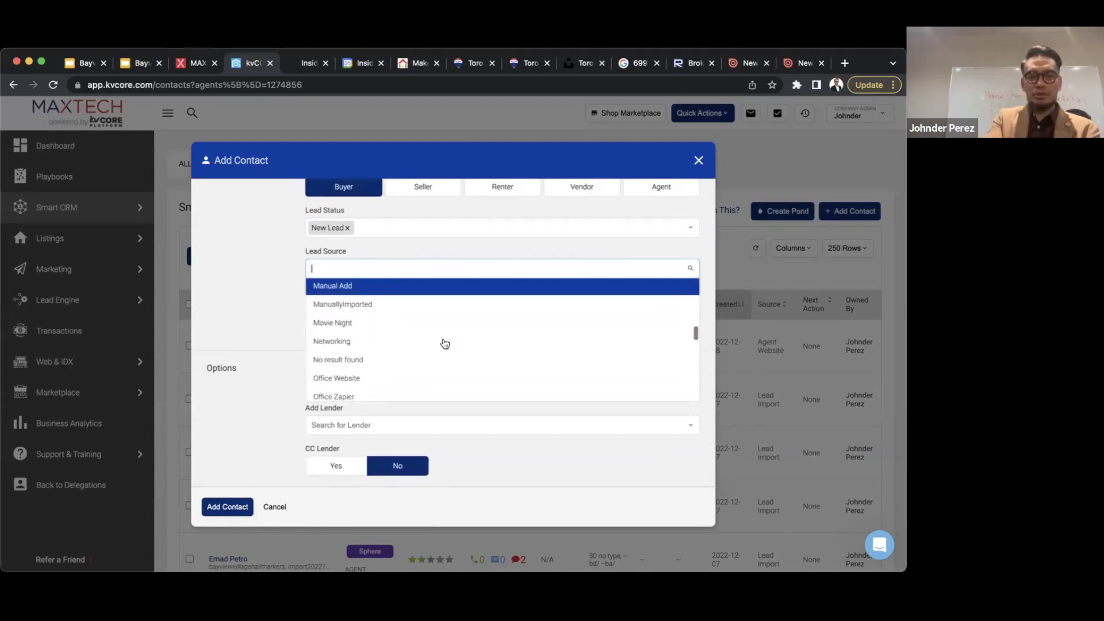
scroll(444, 343, down, 2)
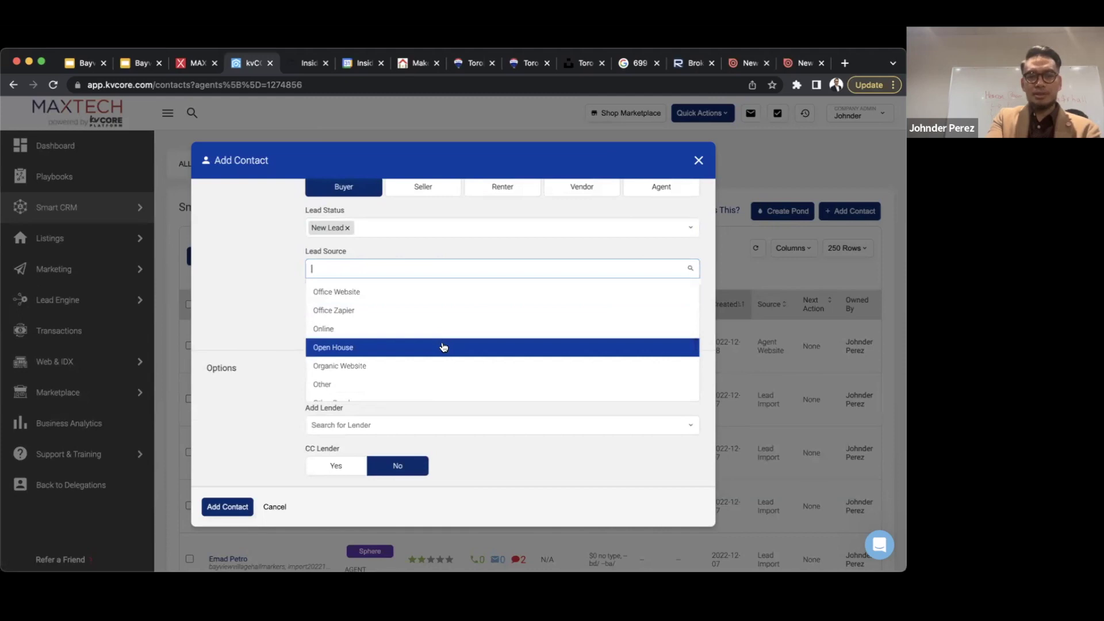
click(444, 344)
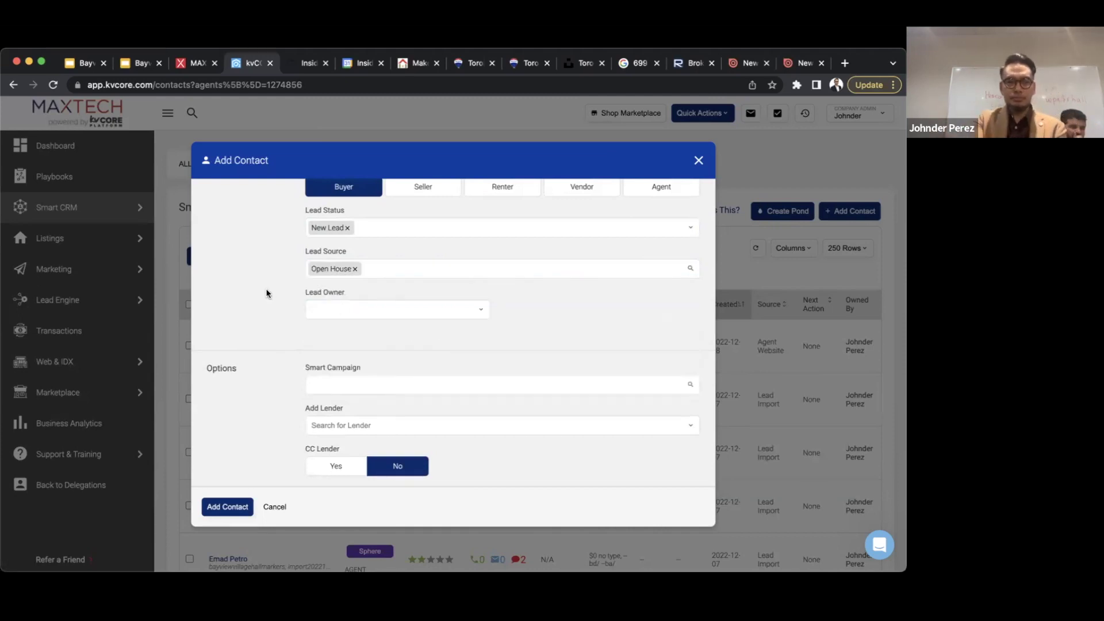
scroll(266, 288, down, 2)
click(398, 266)
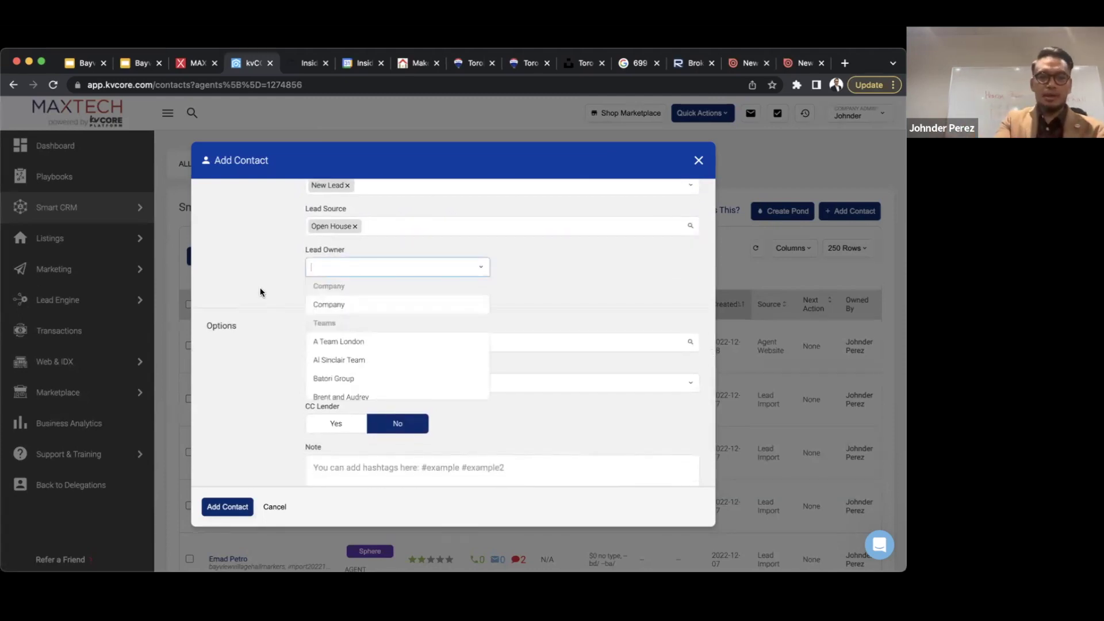
click(502, 269)
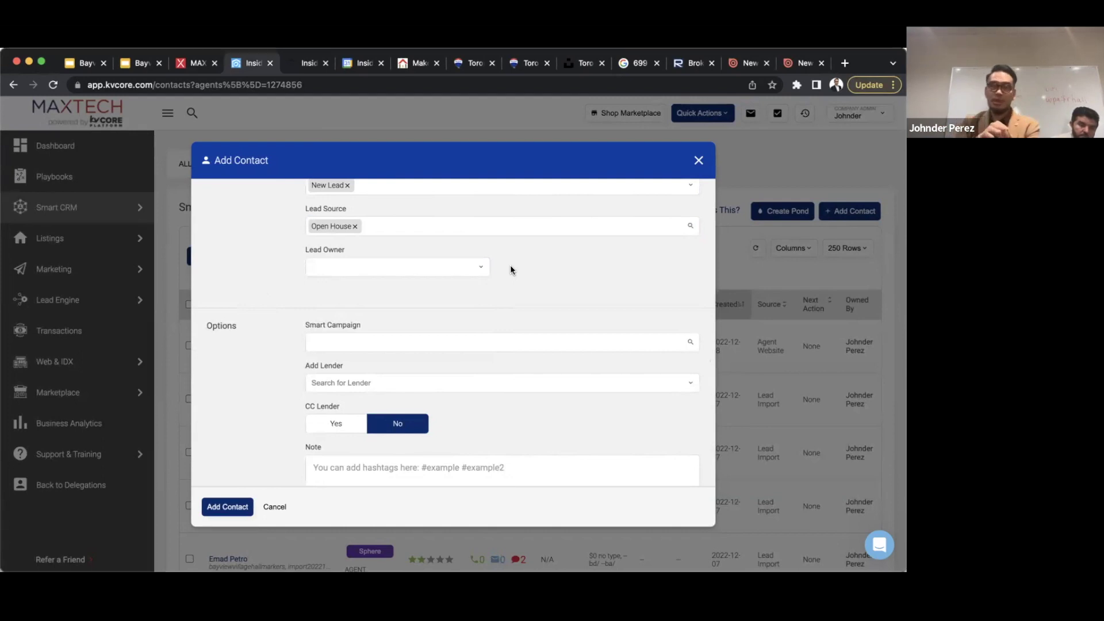
scroll(511, 269, down, 1)
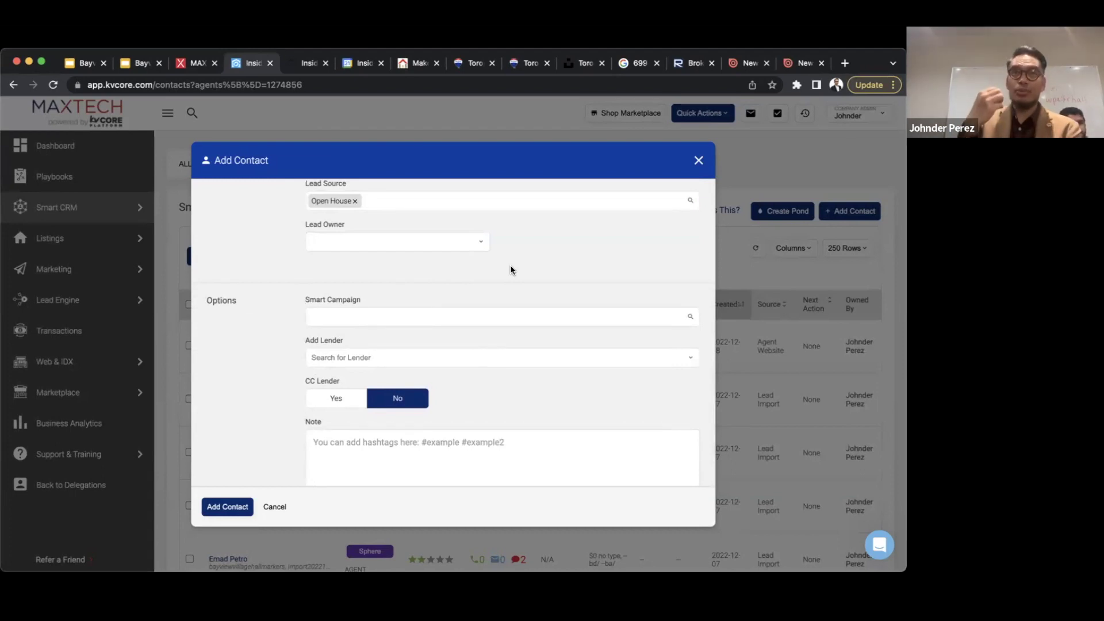
scroll(510, 269, down, 2)
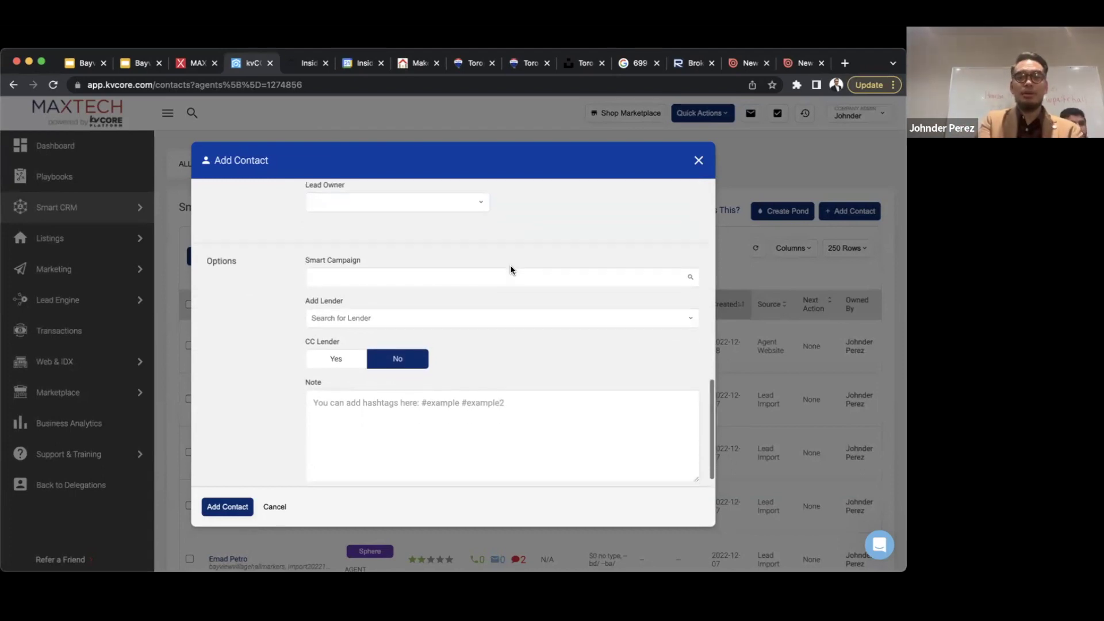
- Attach the Open House smart campaign, after trying and removing Default Active Buyer and Renter
click(468, 276)
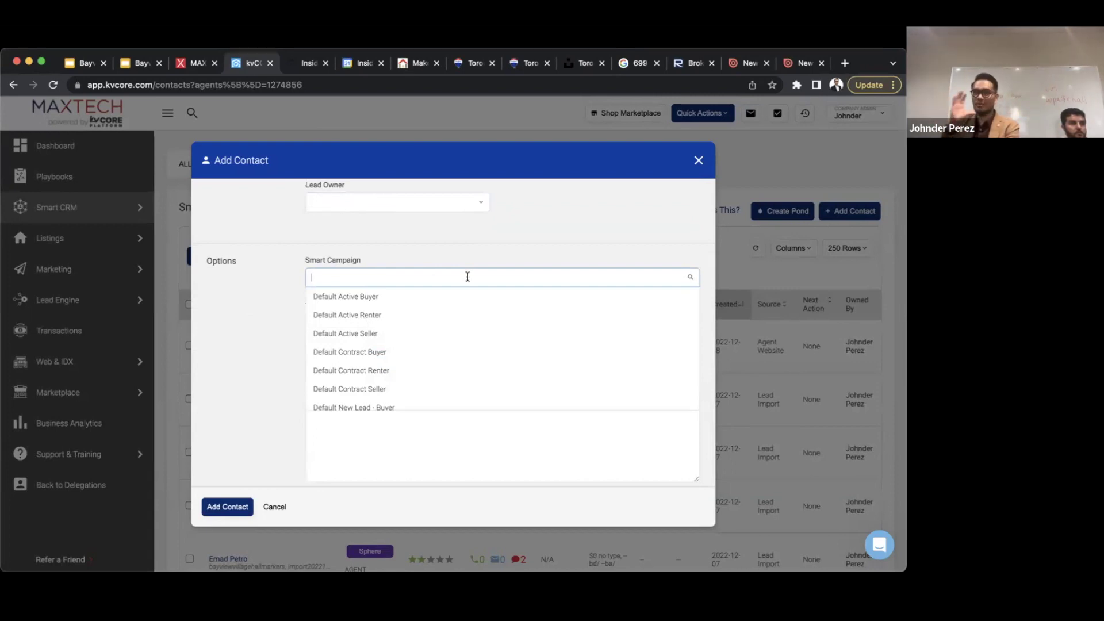
scroll(468, 276, down, 1)
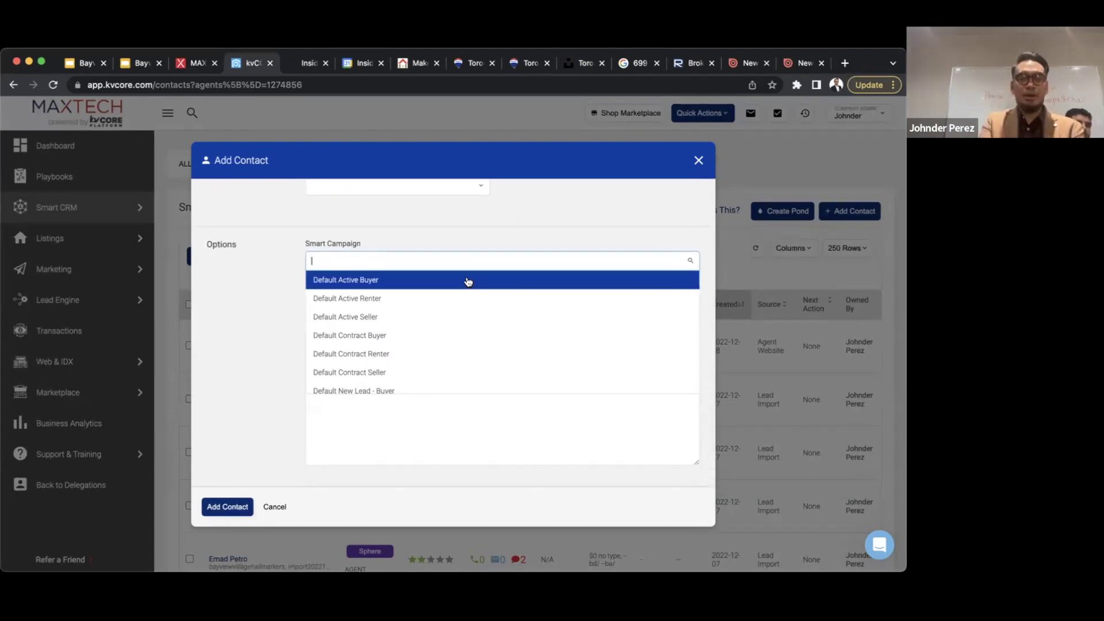
scroll(468, 281, down, 2)
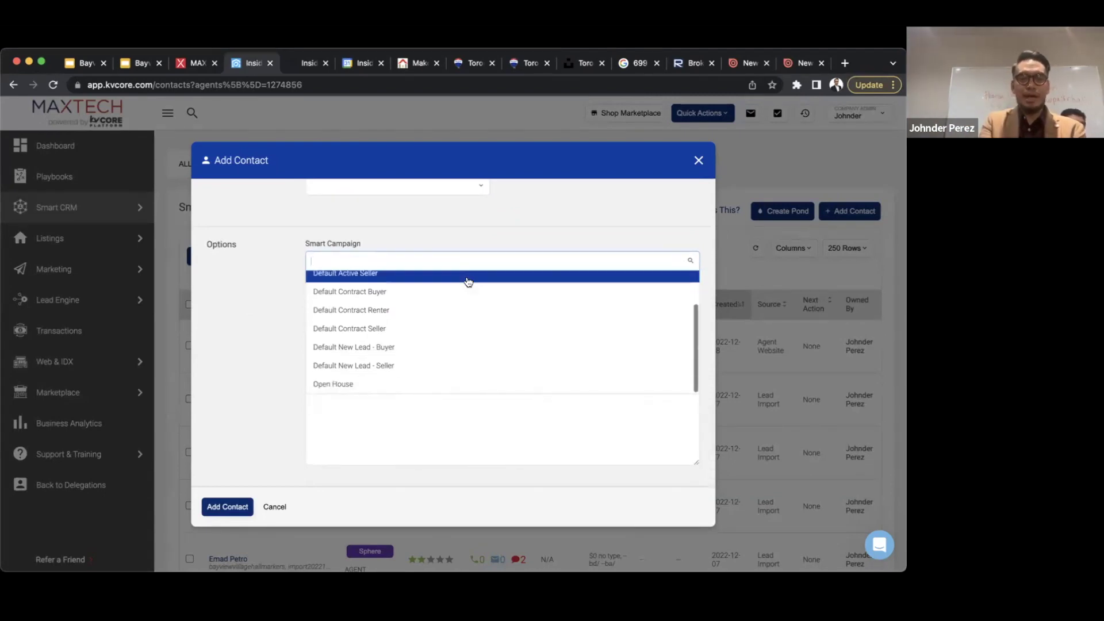
click(371, 387)
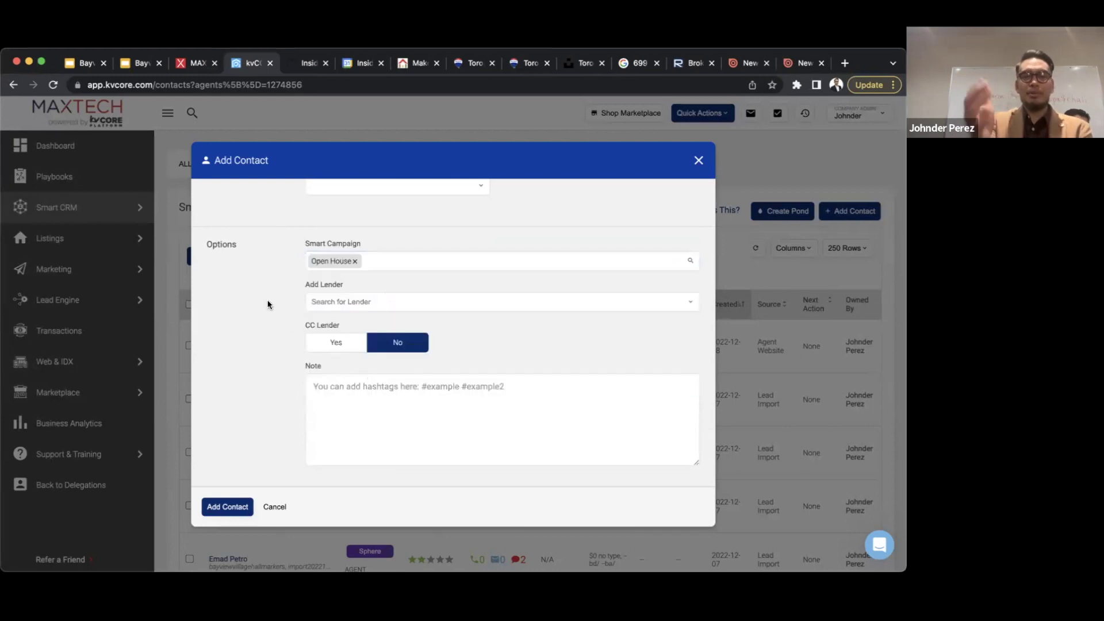
click(405, 259)
key(BackSpace)
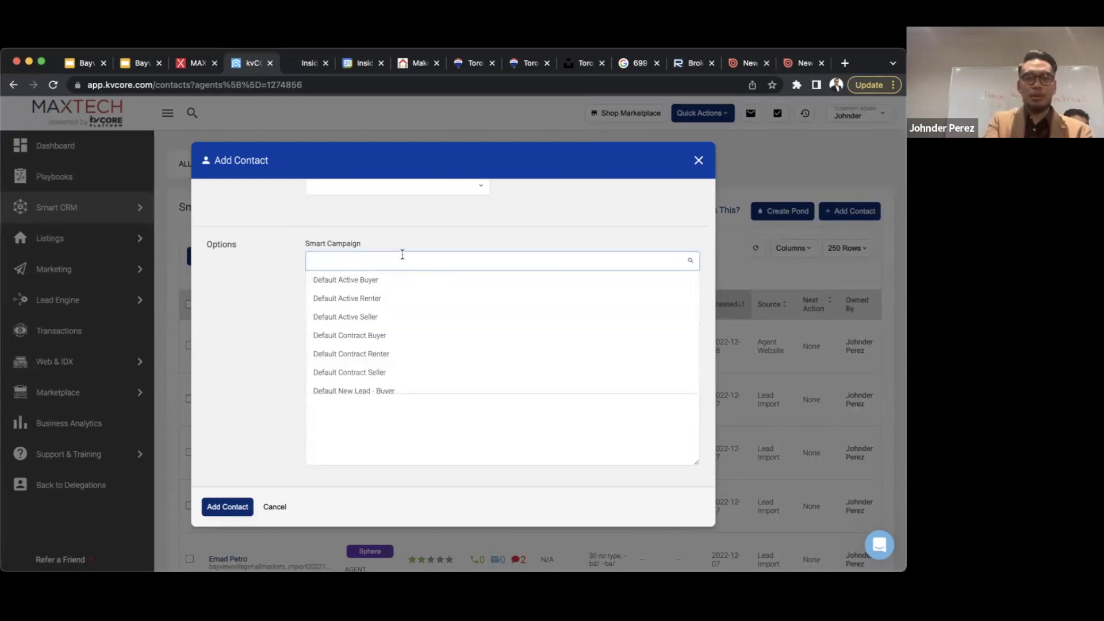
click(358, 279)
click(383, 260)
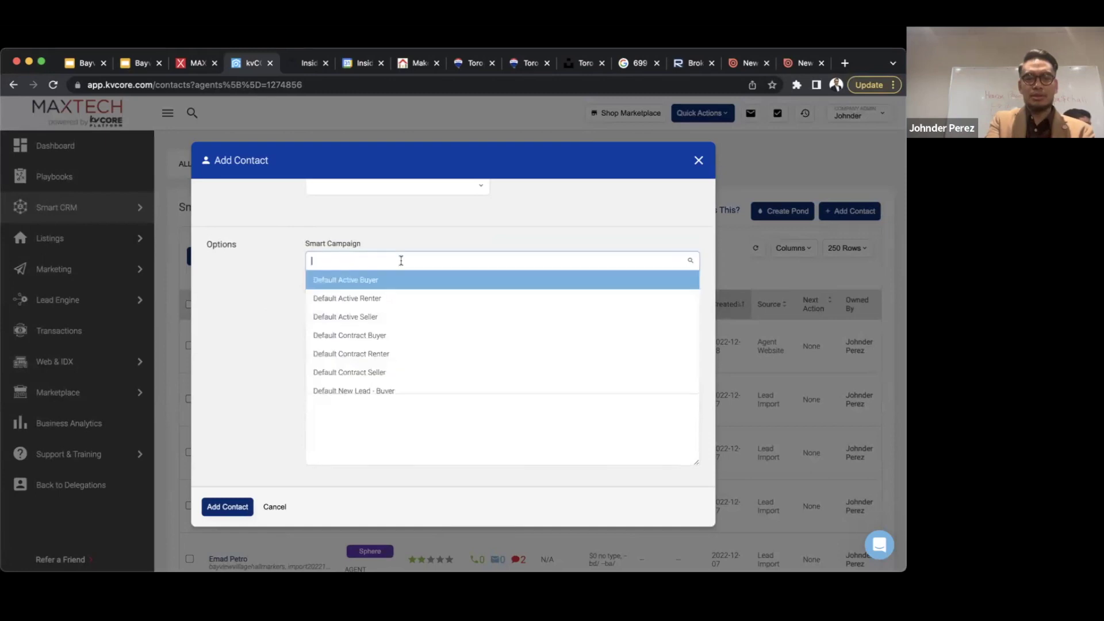
click(357, 297)
click(384, 261)
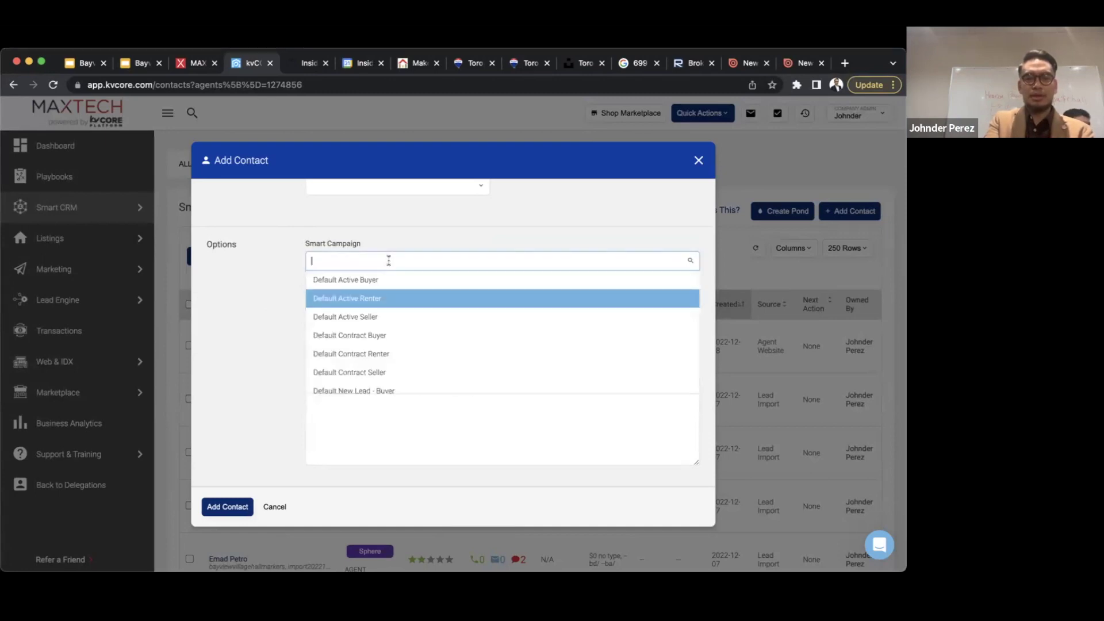
scroll(351, 356, down, 2)
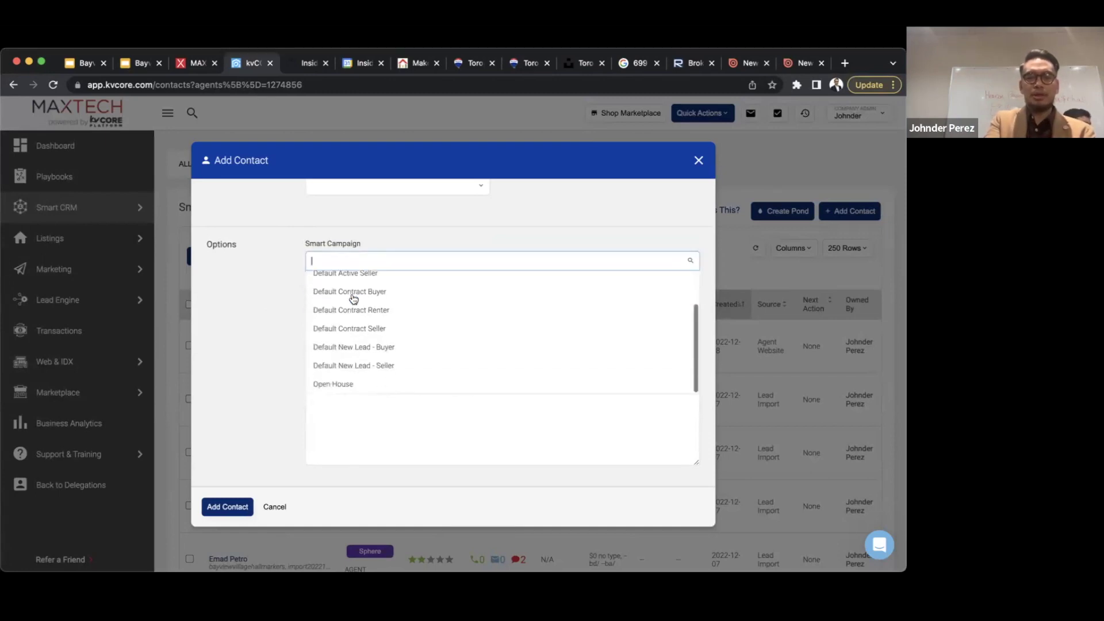
click(355, 386)
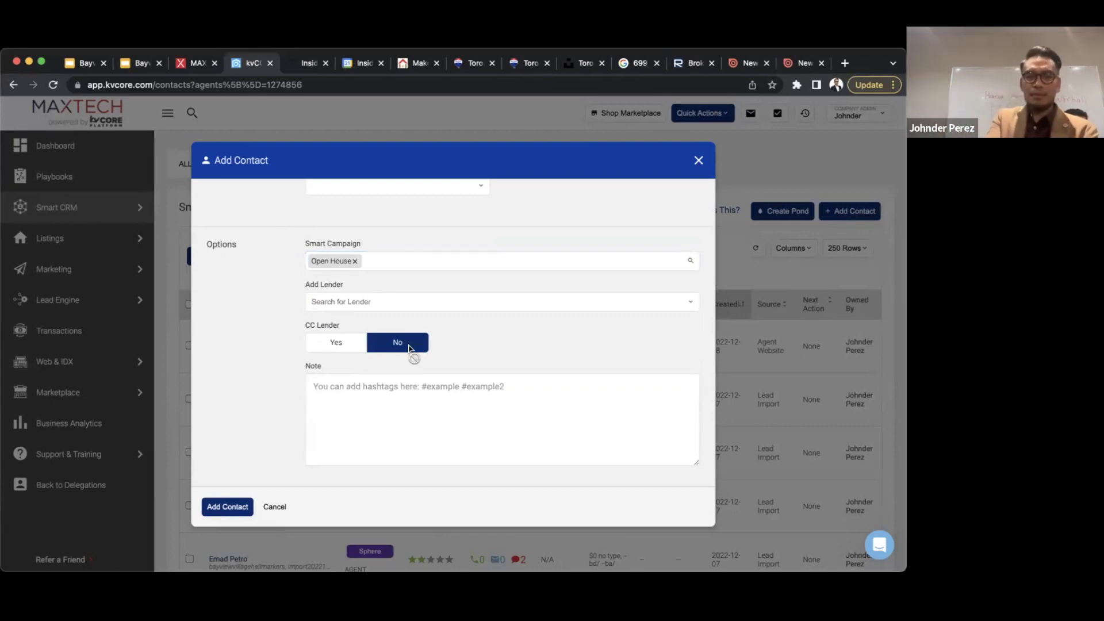
scroll(281, 350, down, 1)
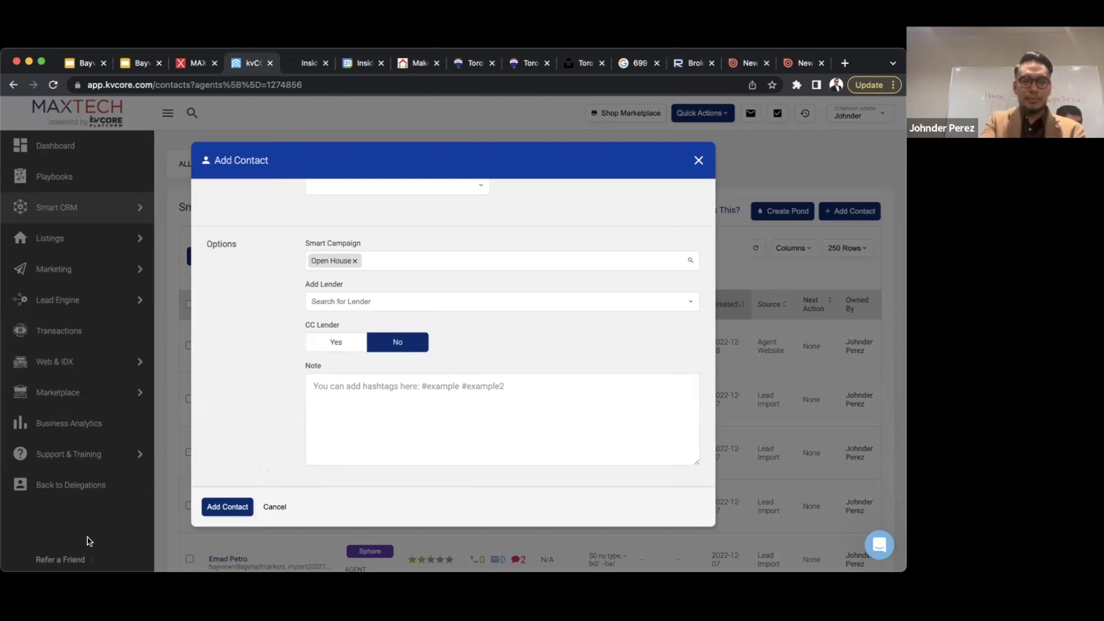
click(527, 401)
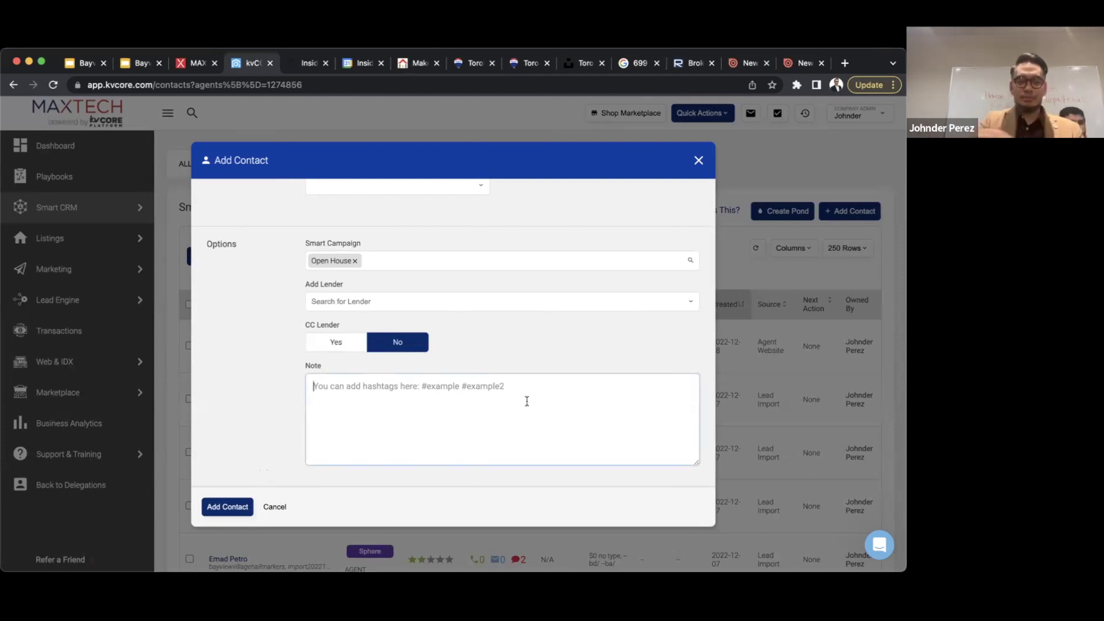
text(niceguy)
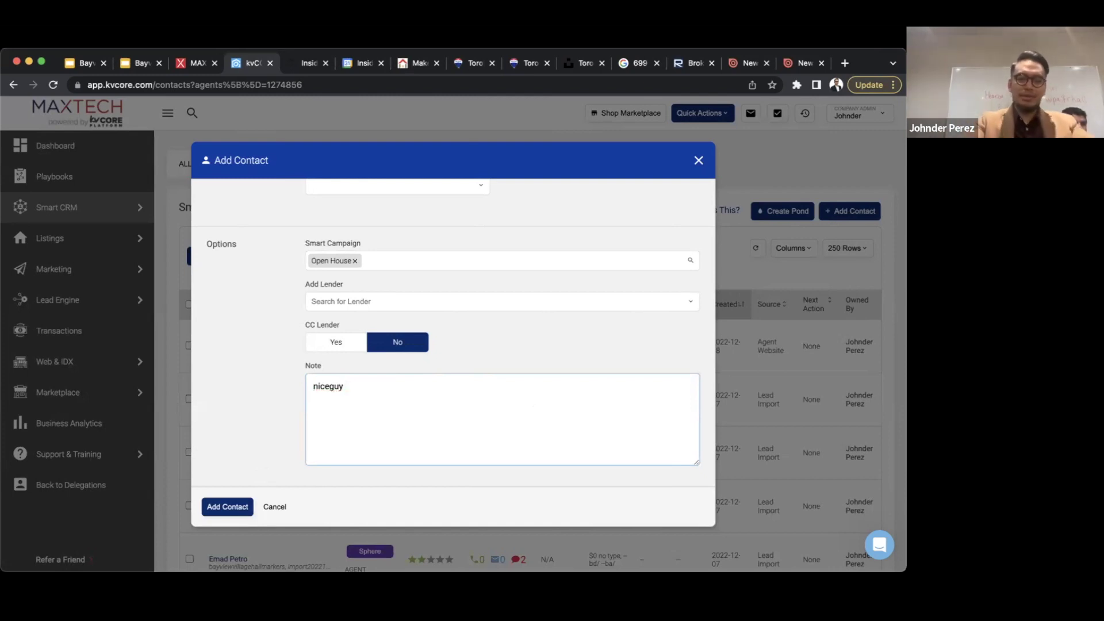
key(ctrl+a)
key(BackSpace)
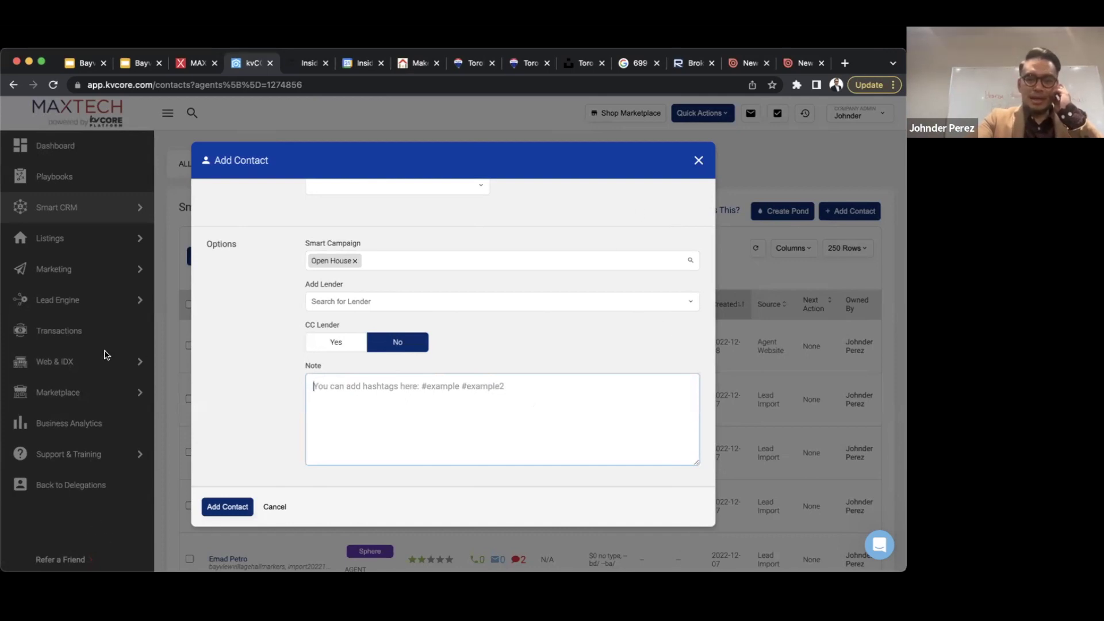
click(223, 506)
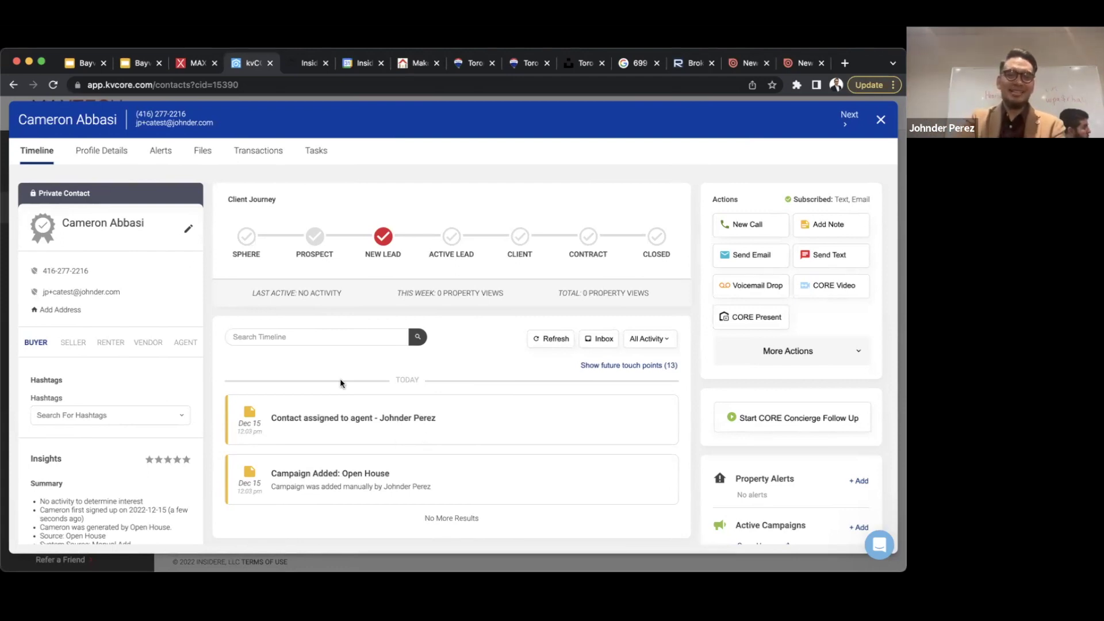
- Close the contact's profile and go through Smart CRM to the Marketing overview
click(880, 121)
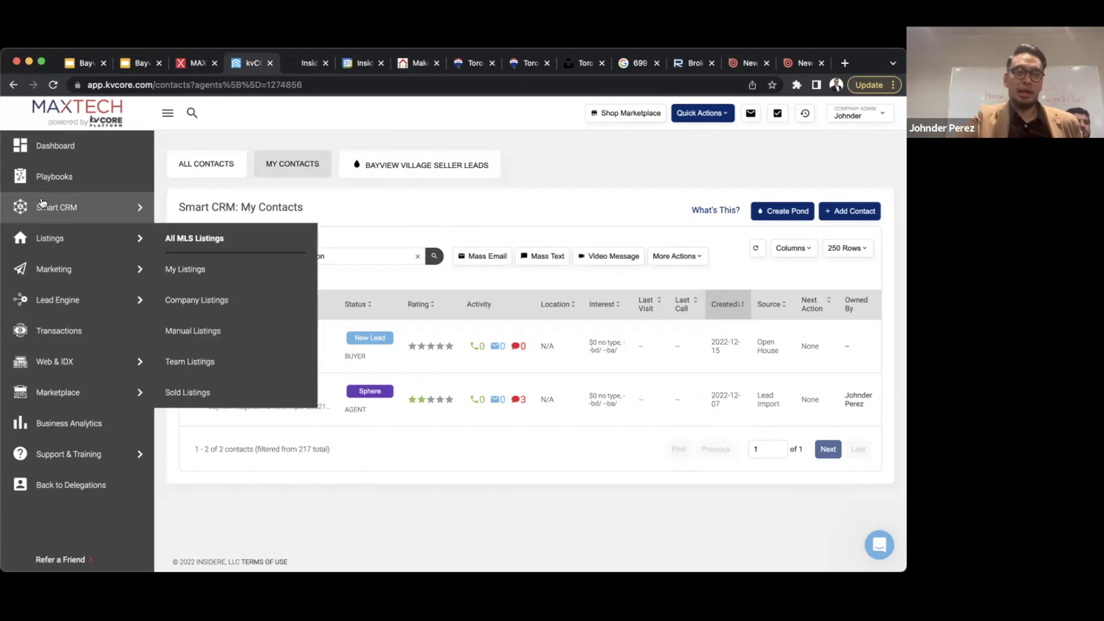
click(82, 210)
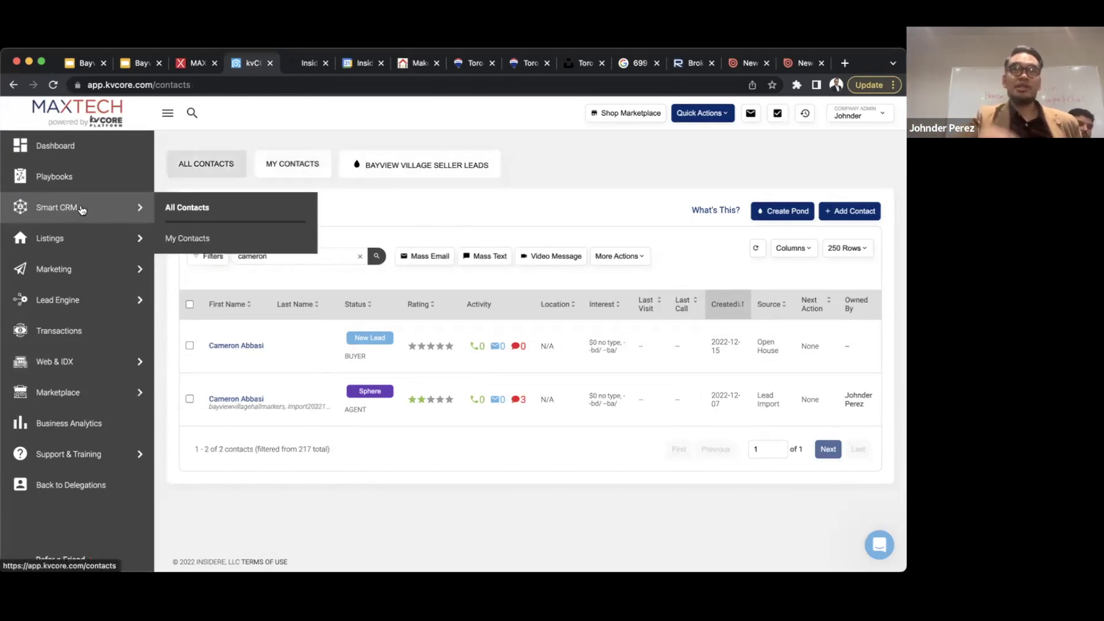
click(56, 280)
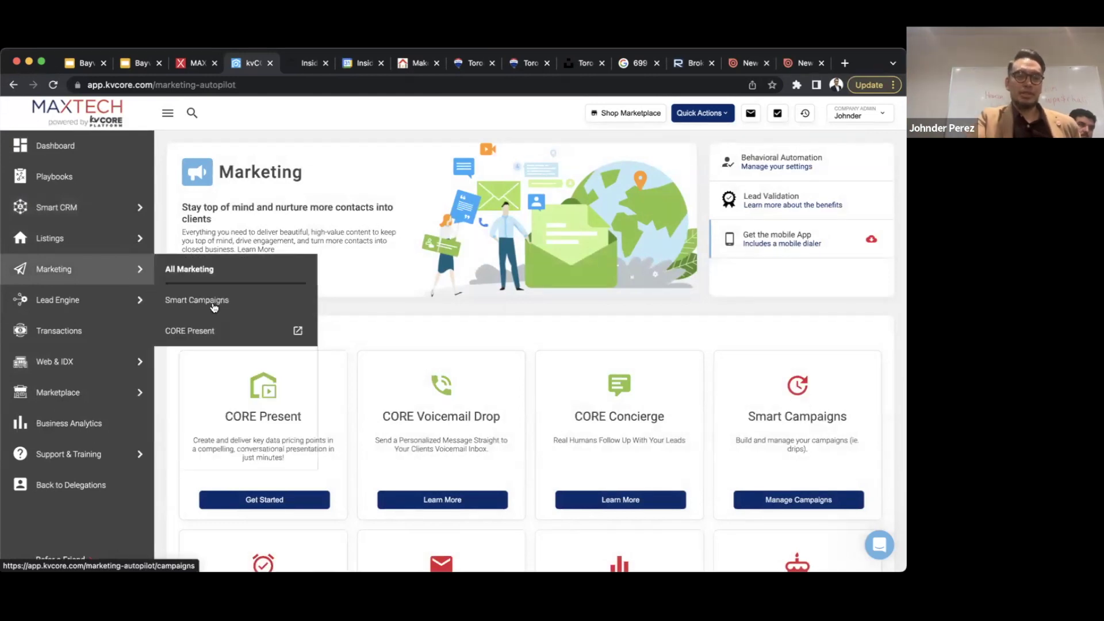
- Review My Campaigns on Smart Campaigns, then switch to the kvCORE Library list
click(213, 306)
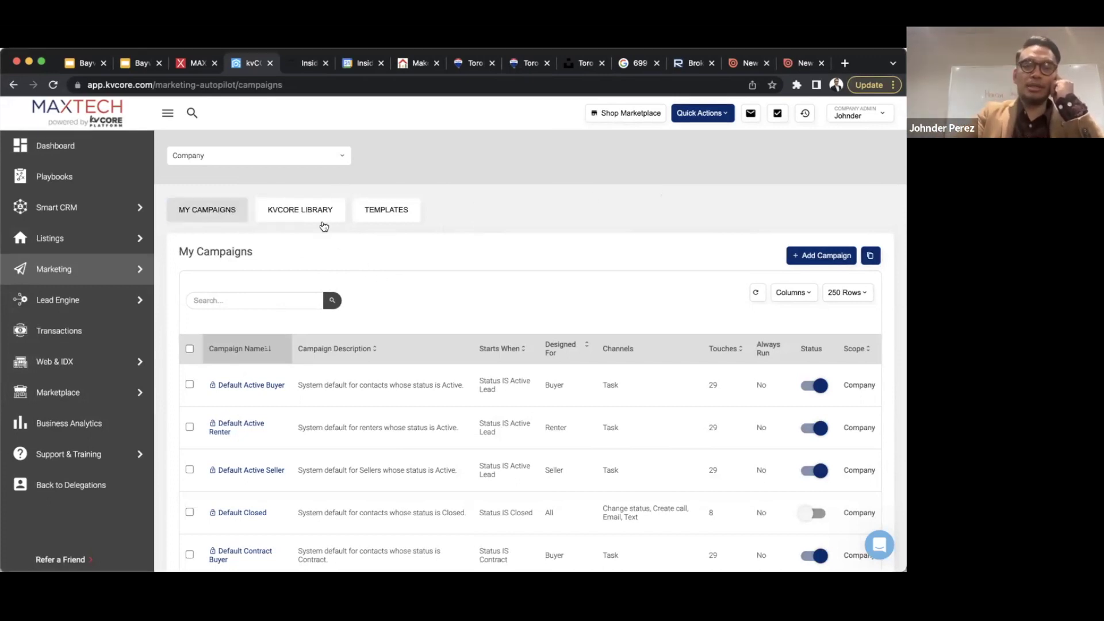
click(313, 213)
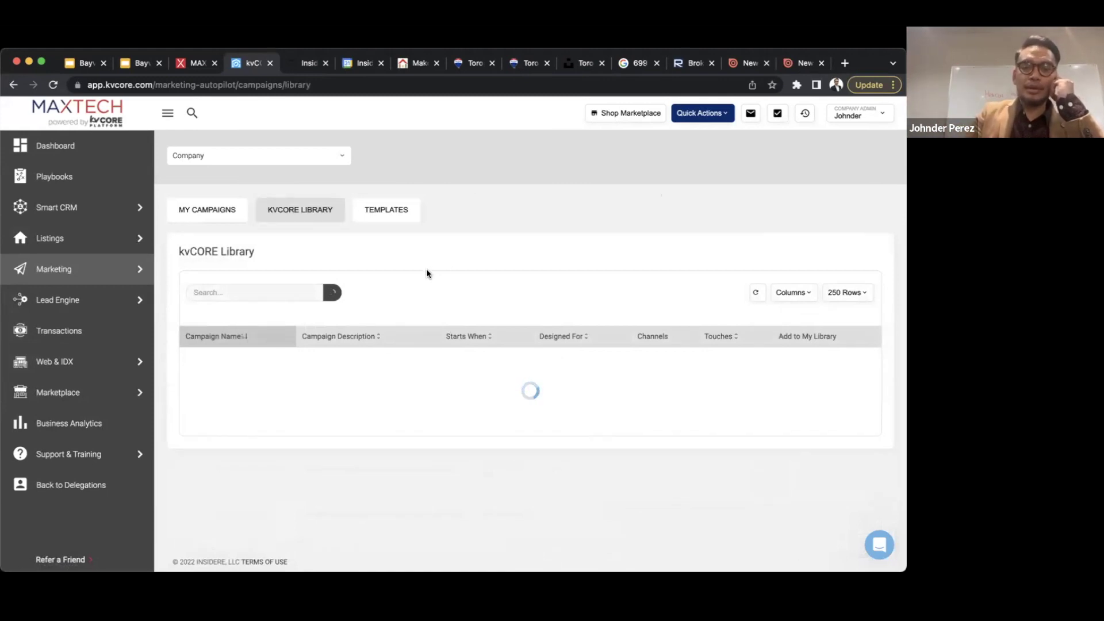
scroll(436, 266, down, 10)
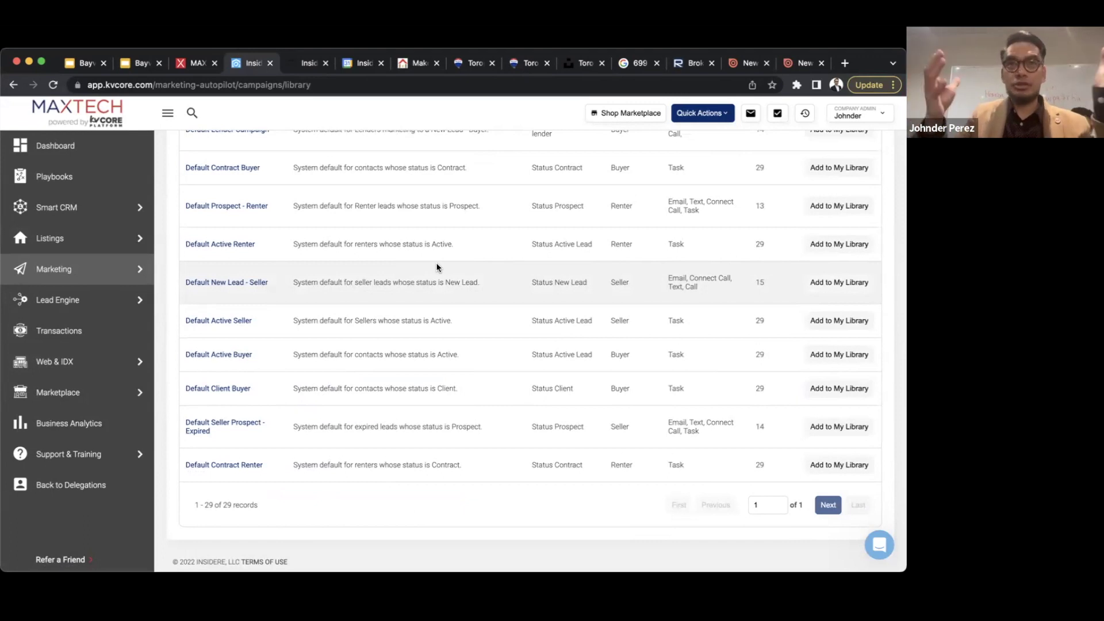
scroll(437, 266, up, 10)
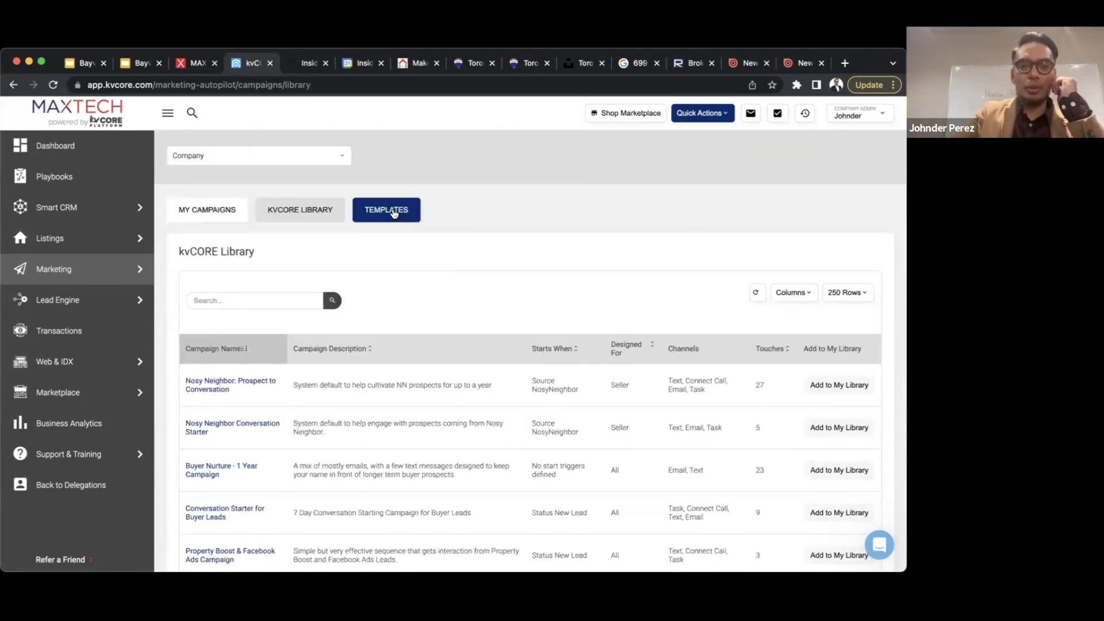
click(393, 213)
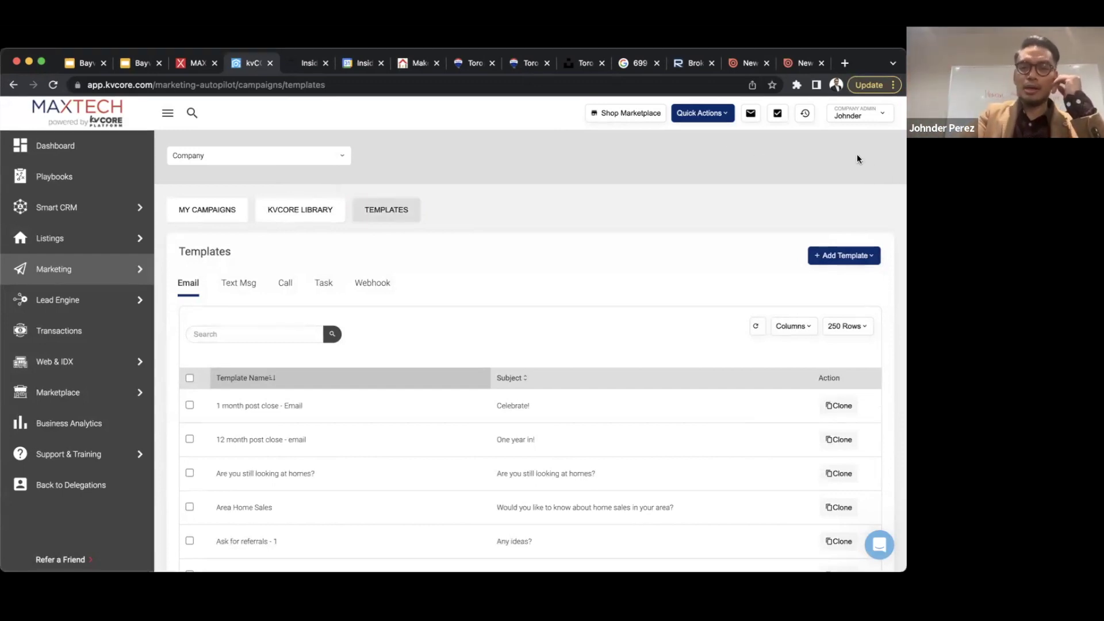
click(332, 217)
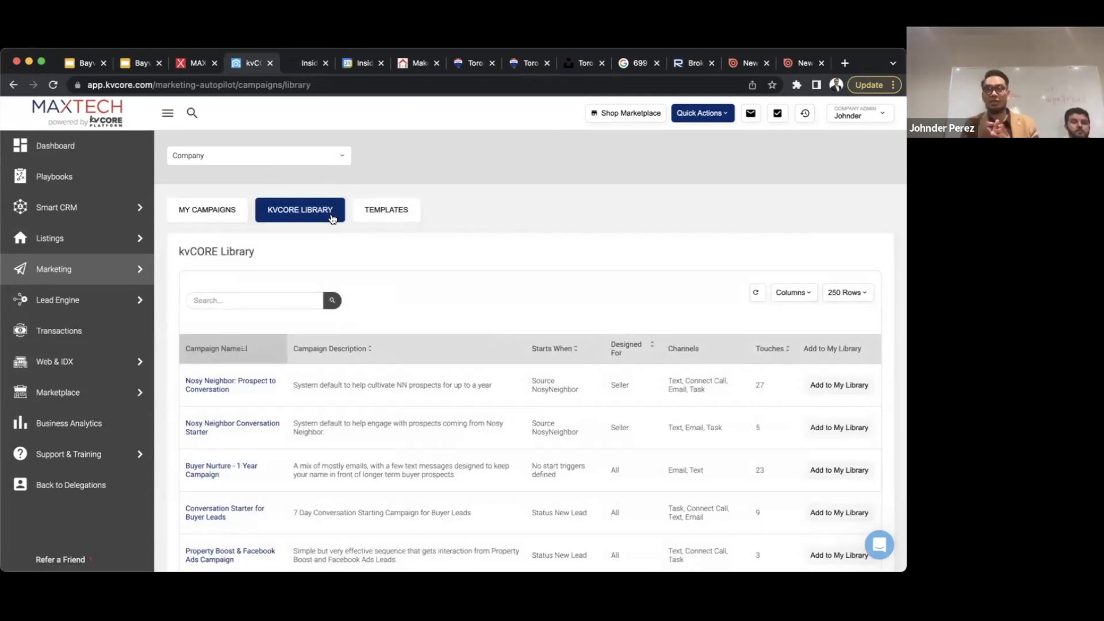
scroll(520, 199, down, 2)
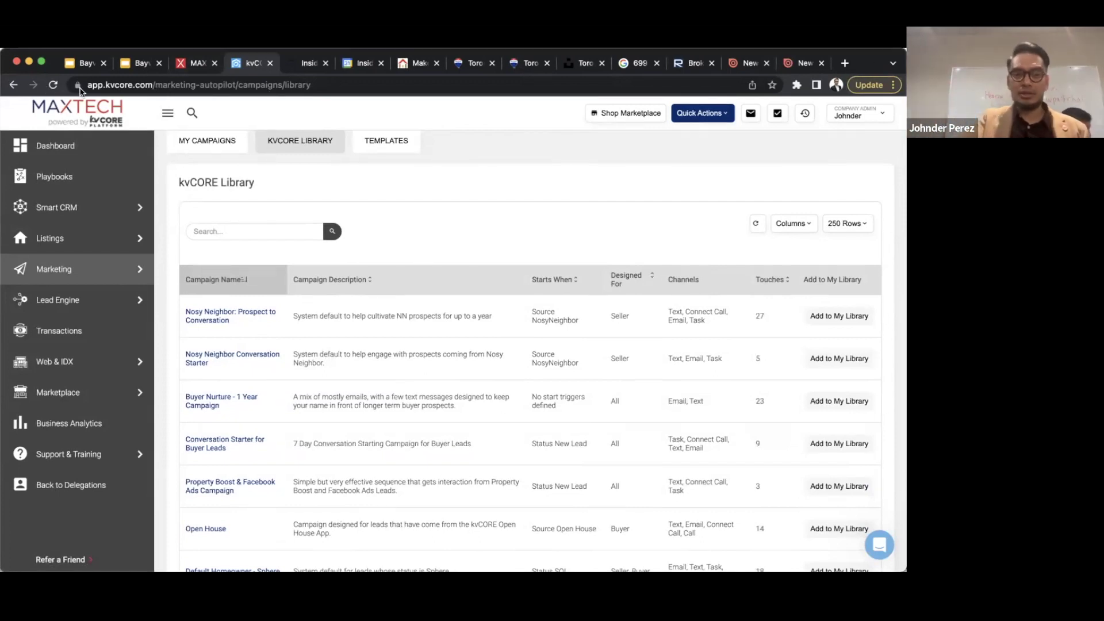
scroll(473, 257, down, 15)
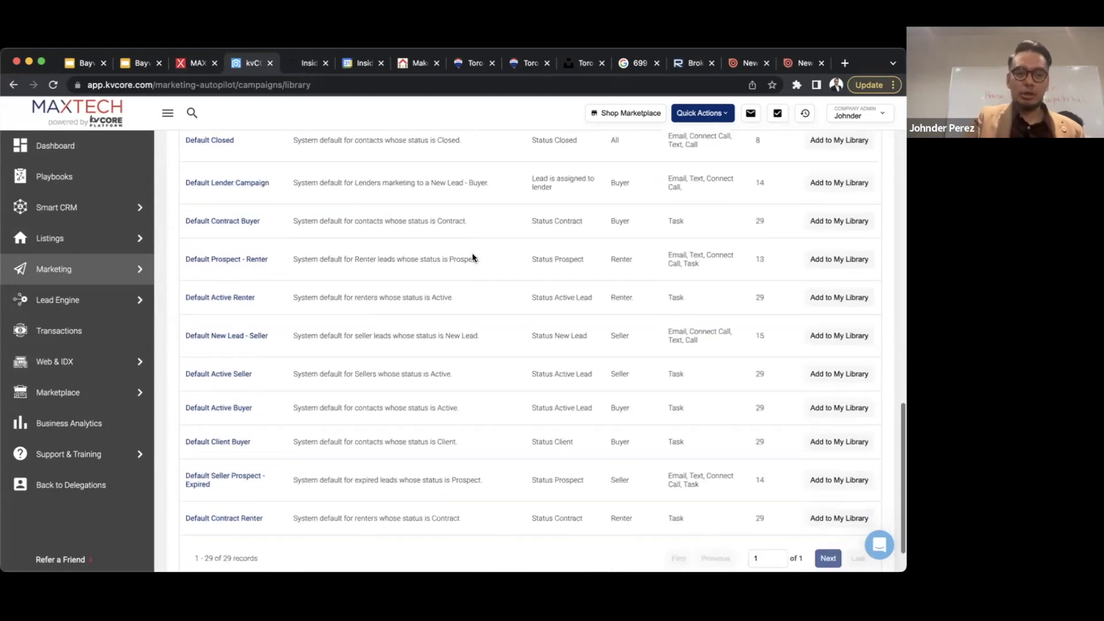
scroll(473, 257, up, 3)
scroll(161, 303, up, 7)
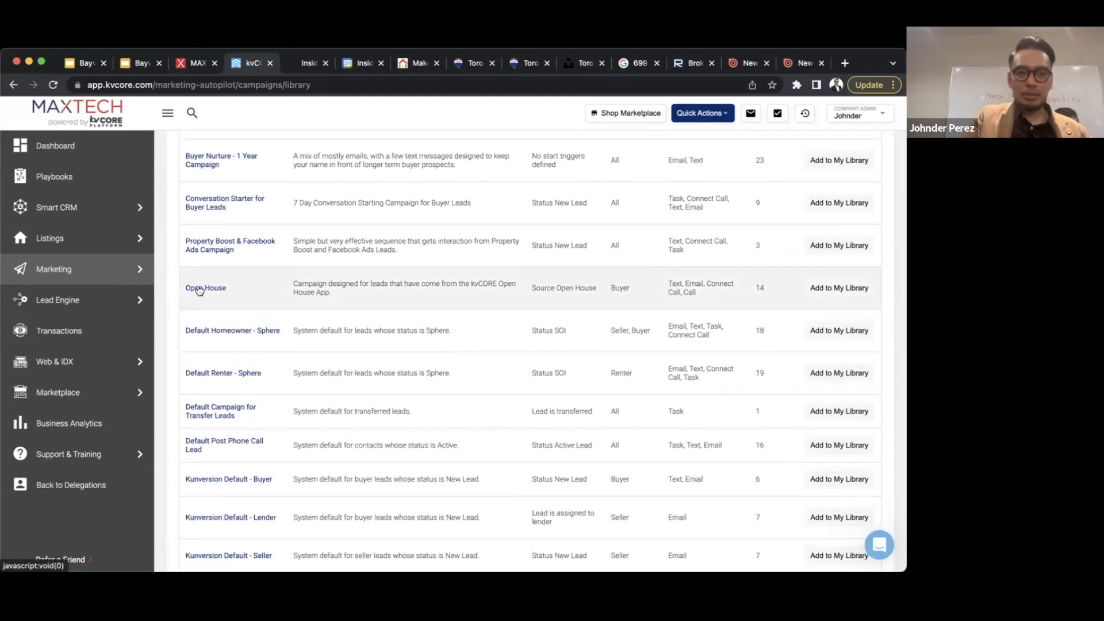
click(199, 289)
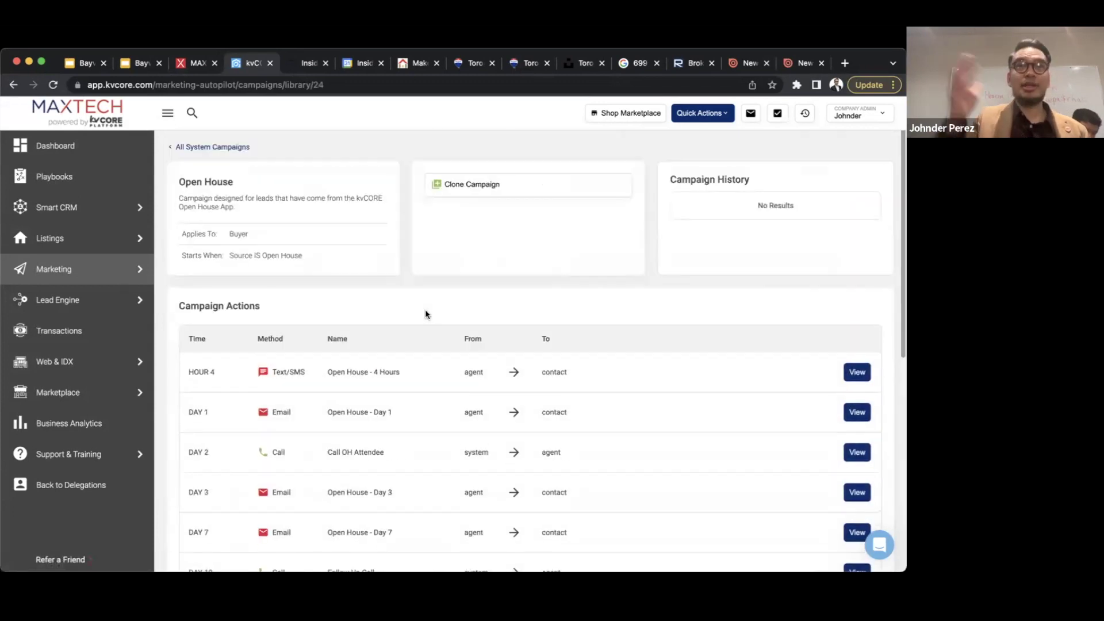
- Scroll through the Open House actions, from the 4-hour text to the Day 120 Sphere change
scroll(425, 314, down, 7)
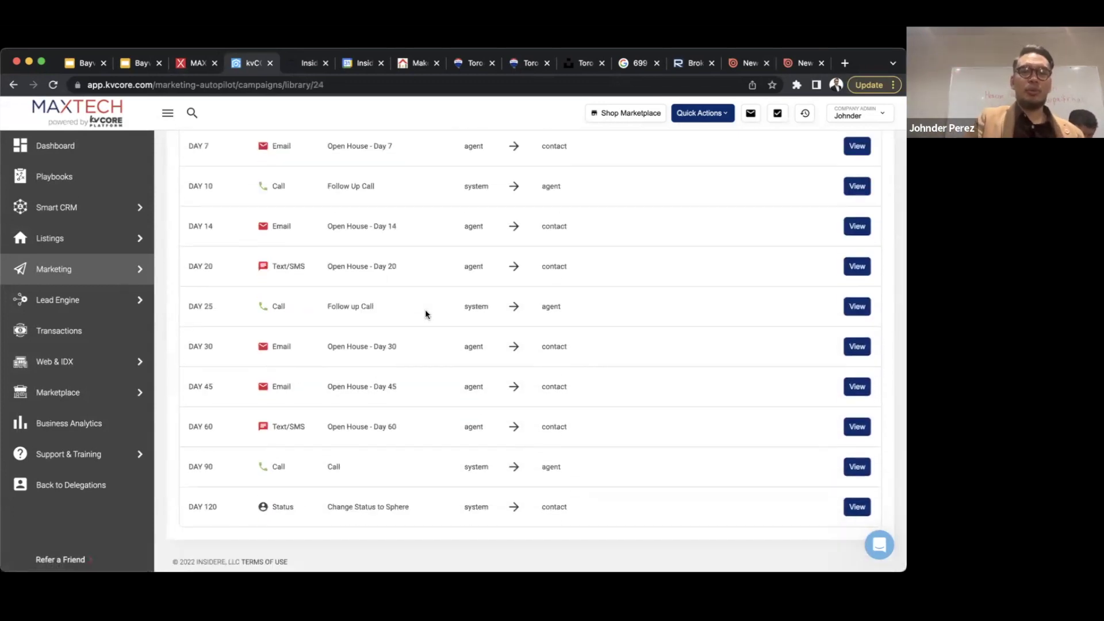
scroll(426, 314, up, 8)
scroll(426, 314, down, 2)
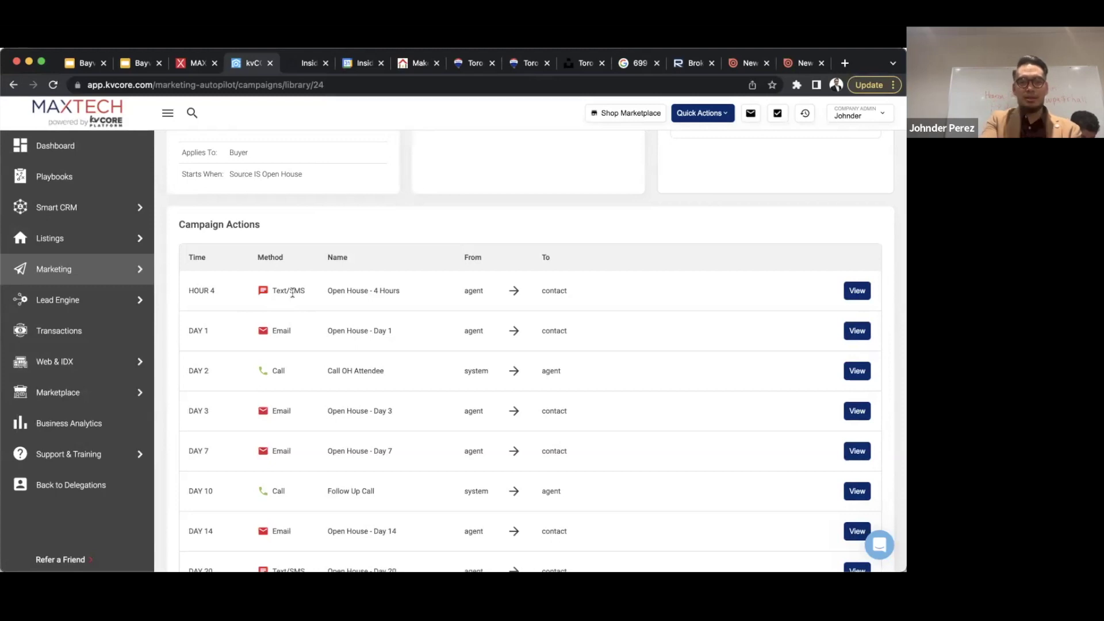
- Show the content of the Open House campaign's Hour 4 text message
click(854, 290)
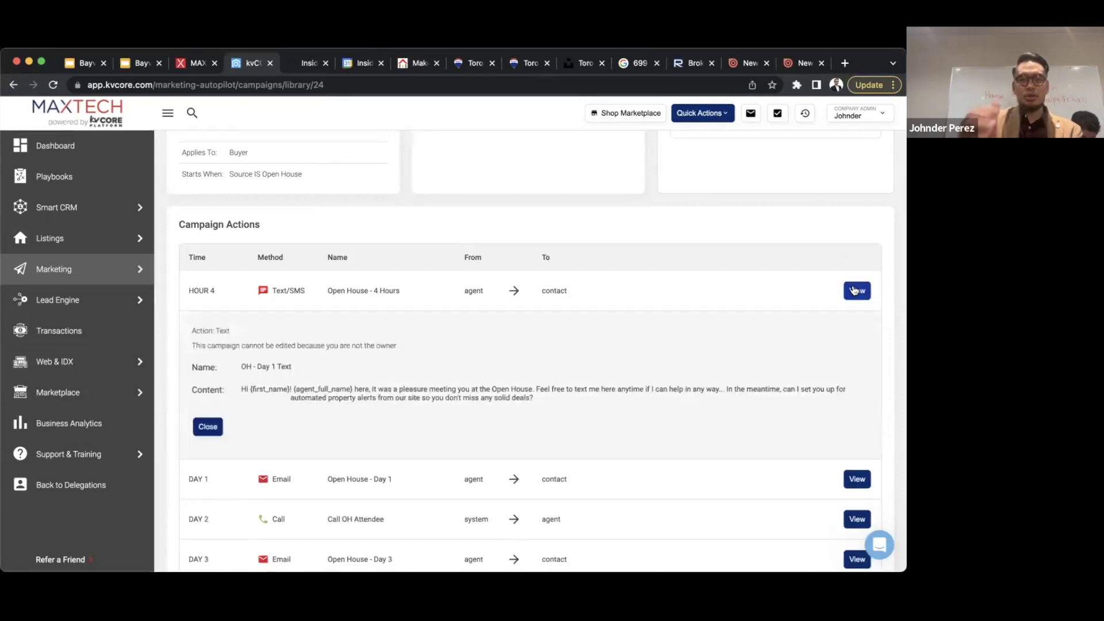
scroll(615, 369, down, 2)
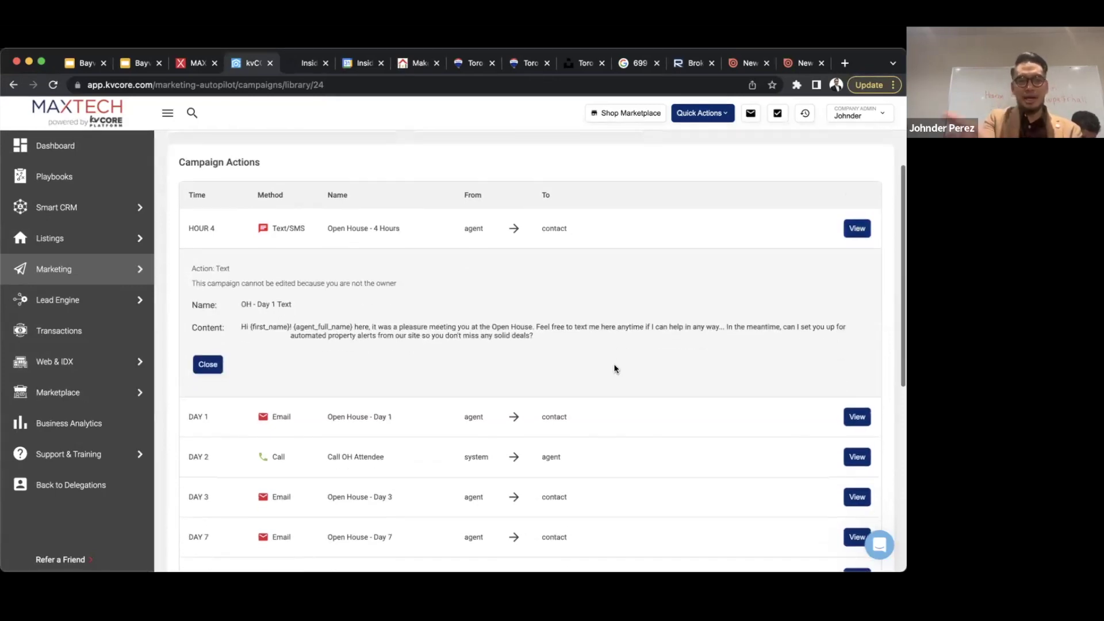
scroll(614, 369, down, 2)
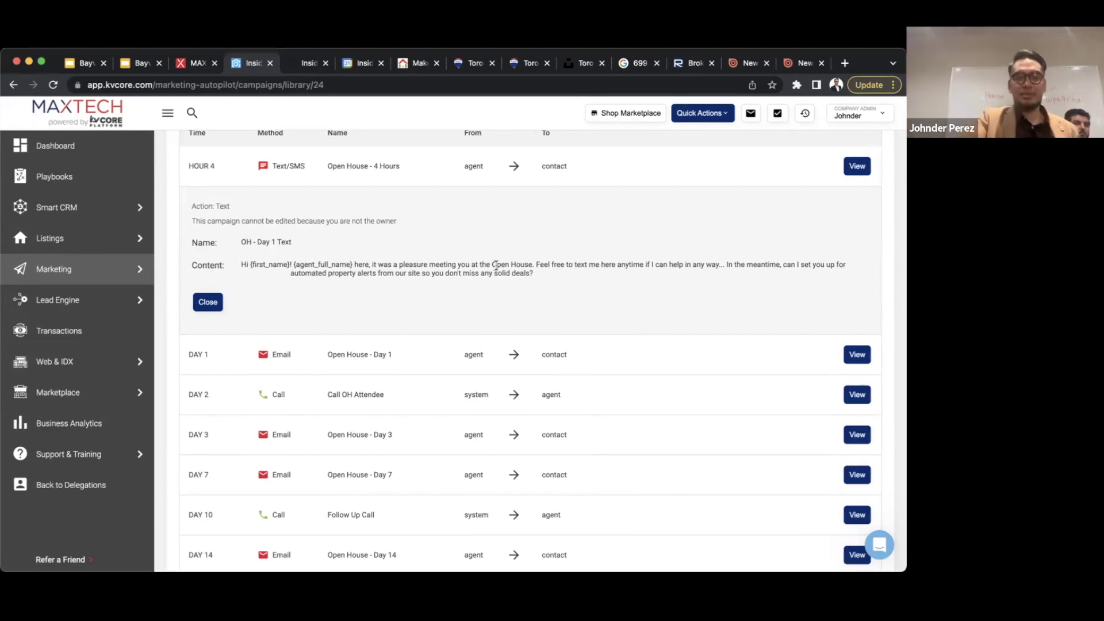
scroll(765, 251, down, 2)
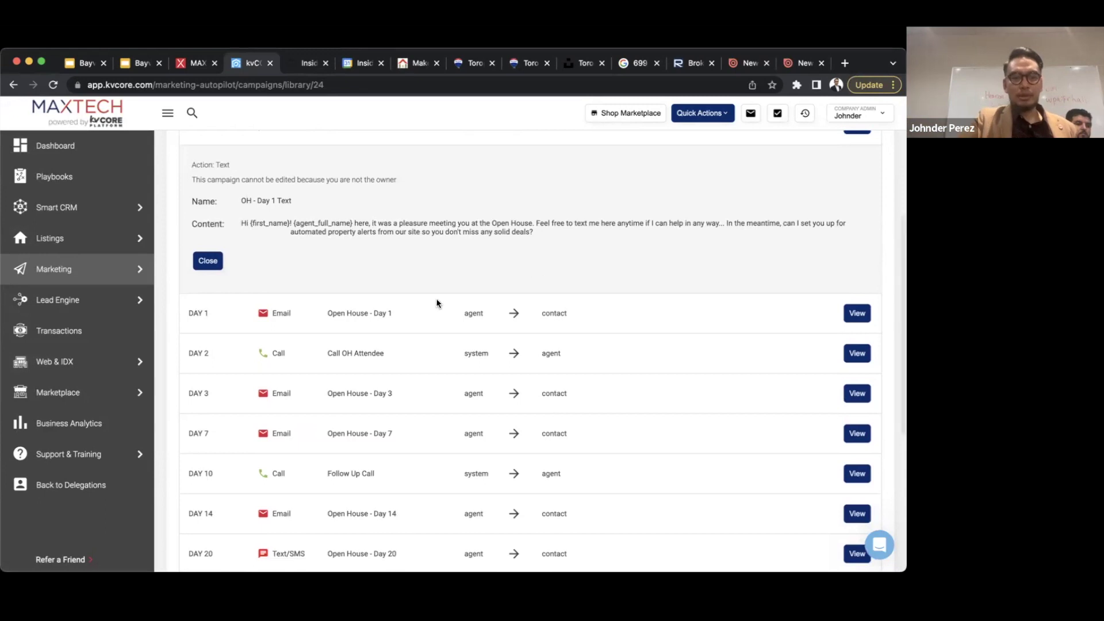
scroll(440, 288, down, 4)
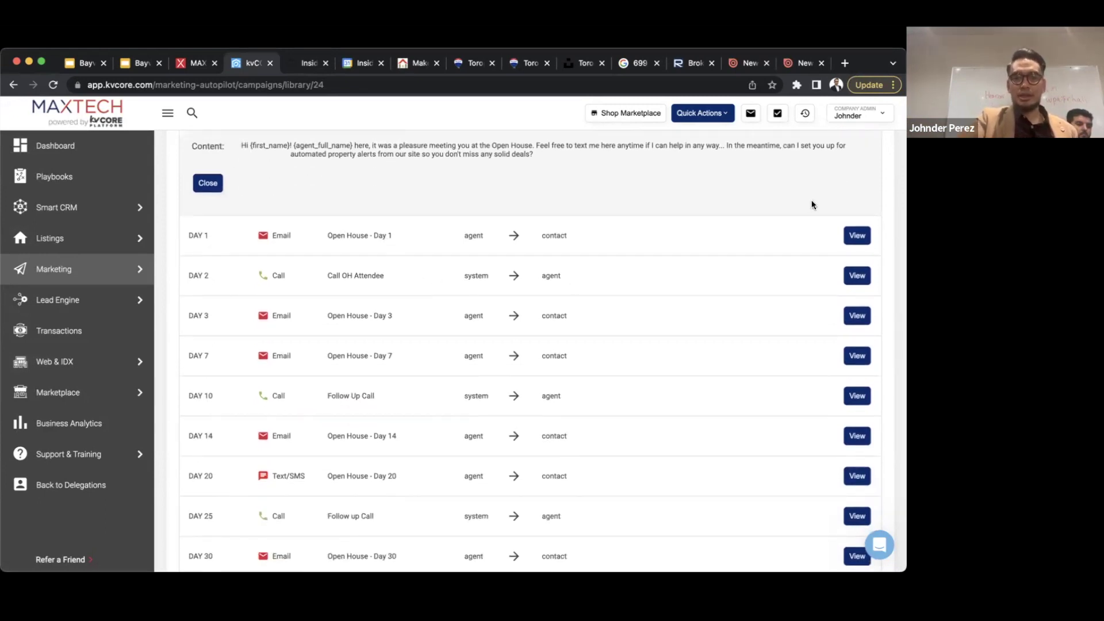
- Show the Day 1 email, a thank-you note inviting visitors to a consultation
click(857, 235)
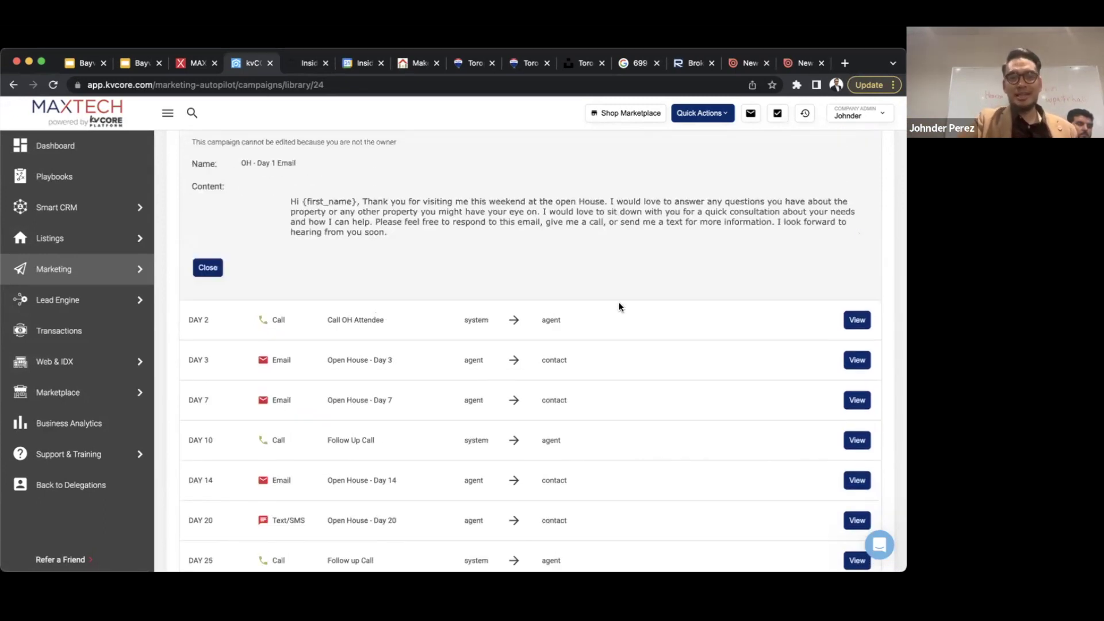
scroll(619, 304, down, 2)
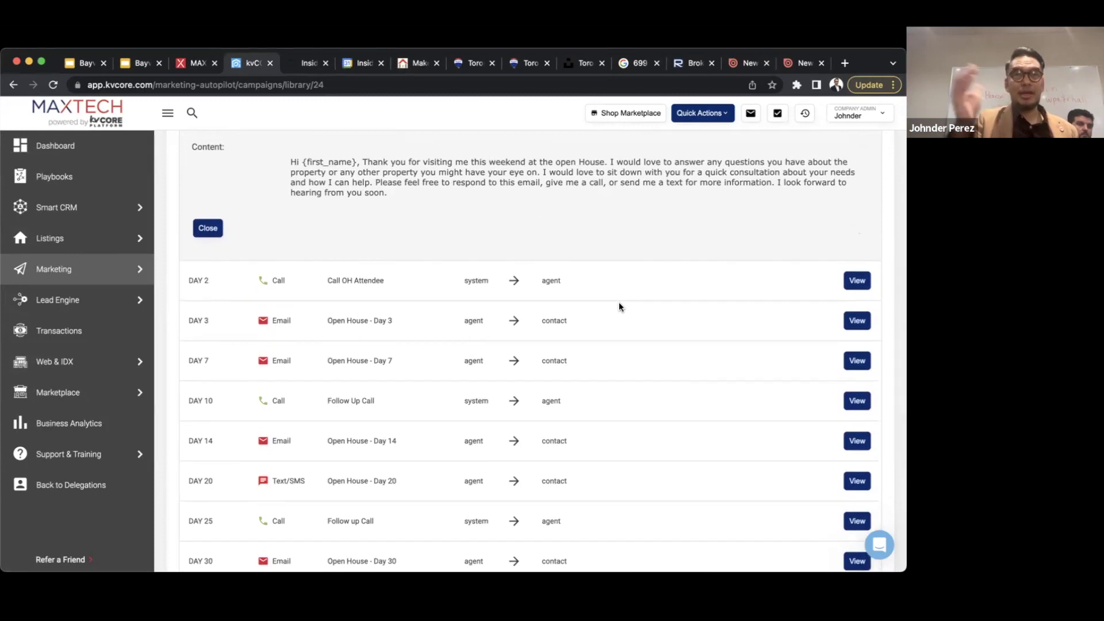
scroll(619, 305, down, 1)
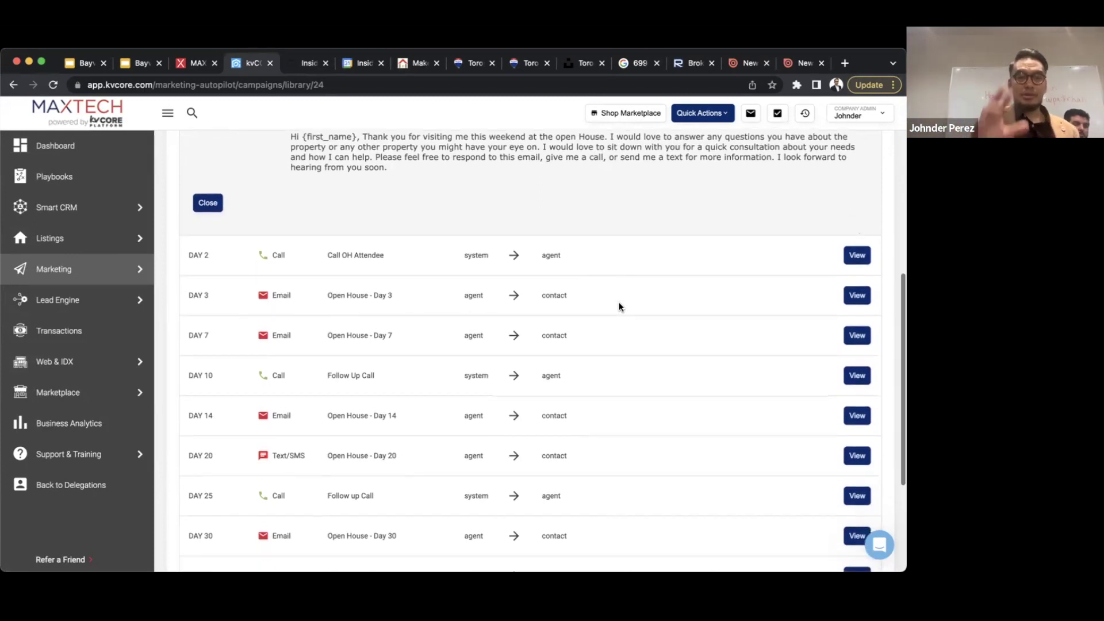
scroll(526, 252, up, 1)
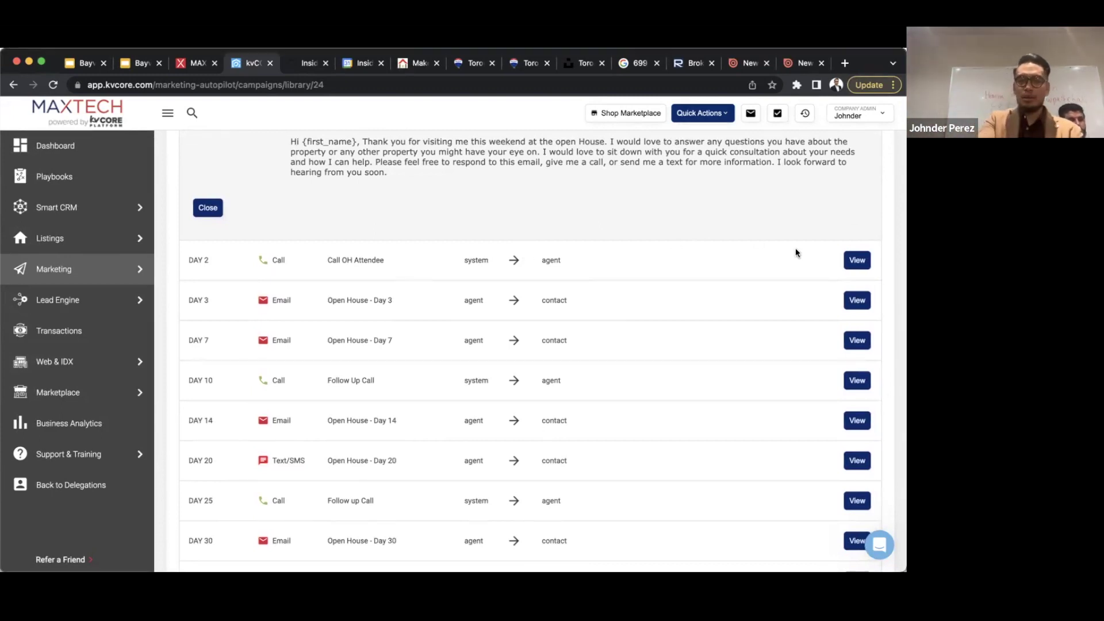
click(856, 260)
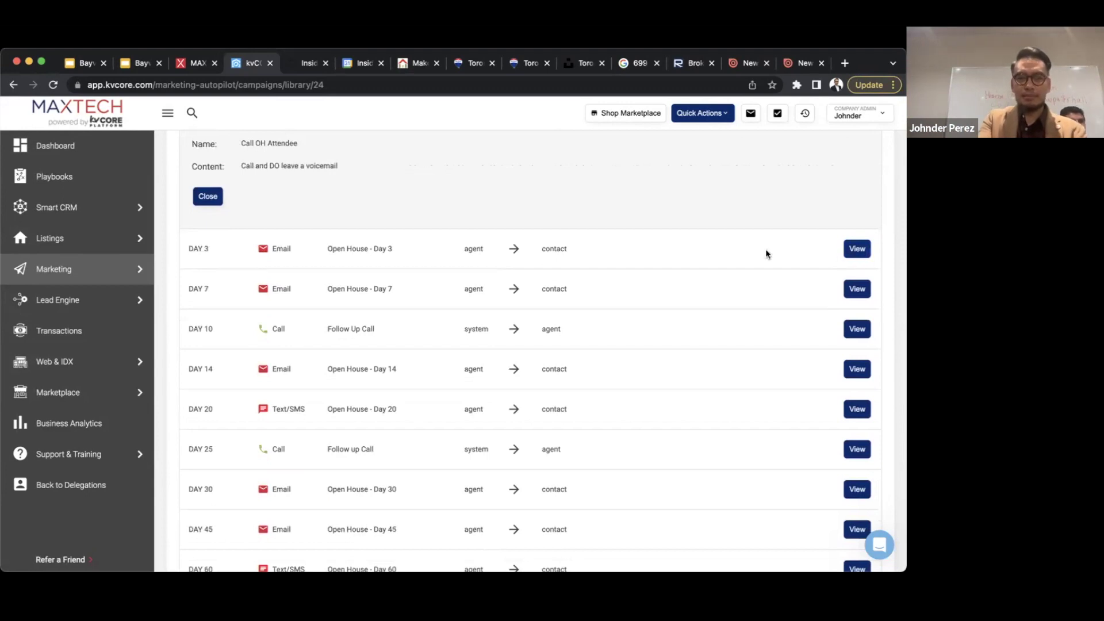
scroll(766, 254, up, 2)
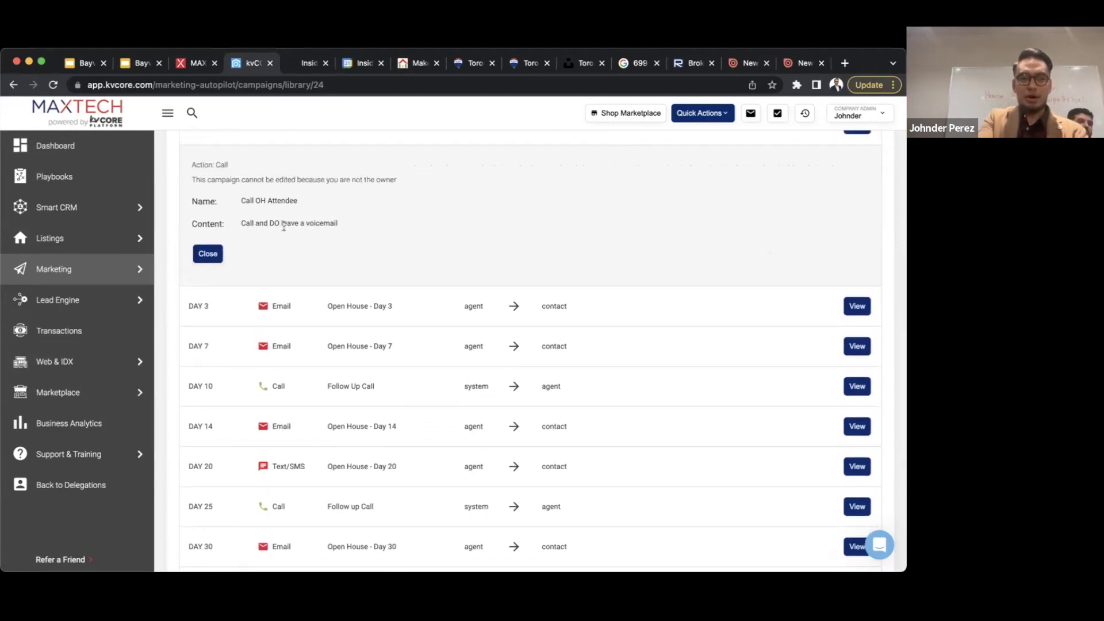
scroll(328, 222, down, 2)
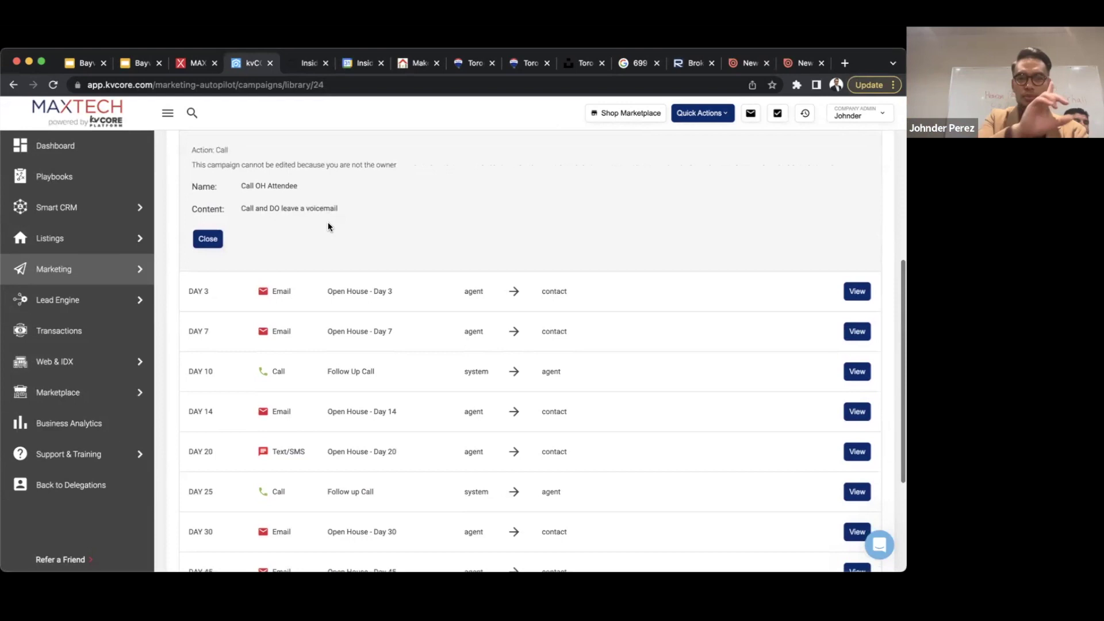
scroll(329, 225, down, 2)
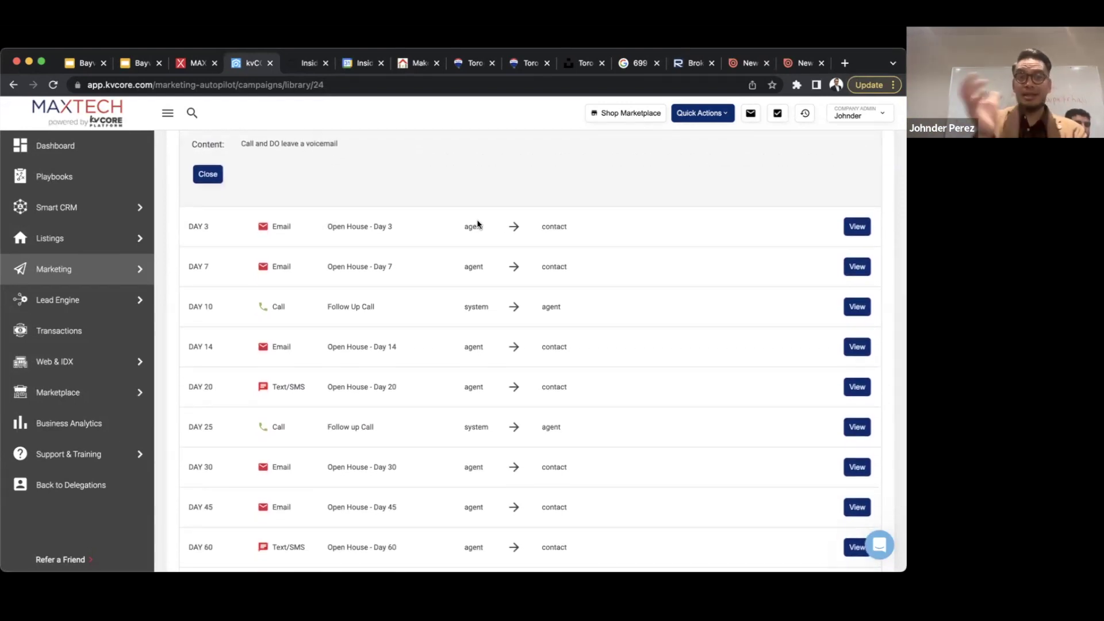
scroll(477, 223, down, 3)
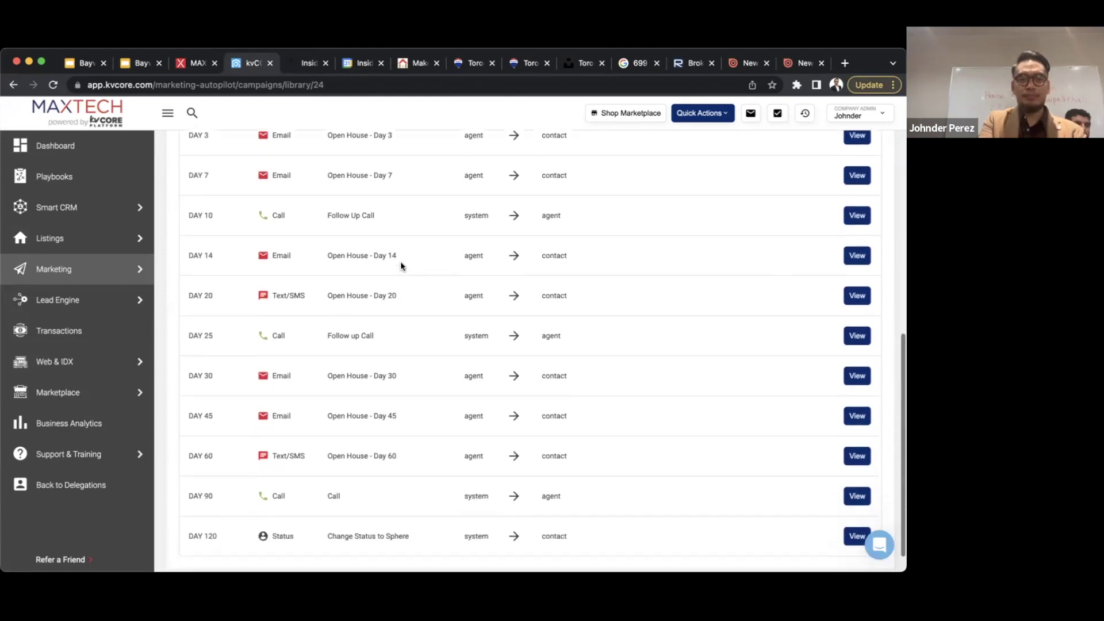
scroll(401, 264, down, 1)
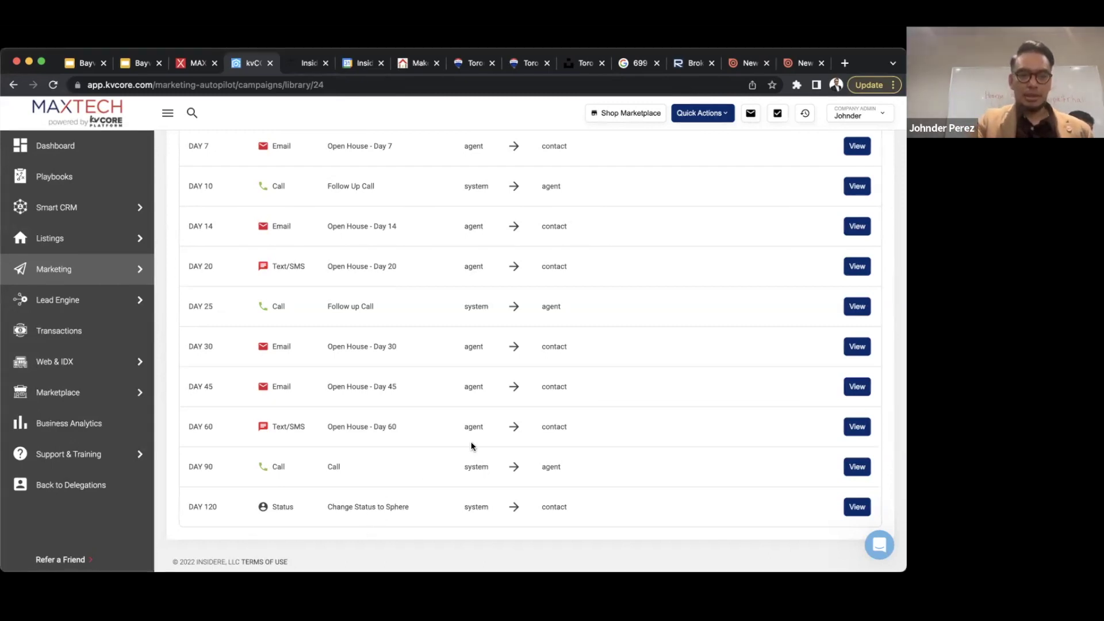
scroll(470, 445, up, 10)
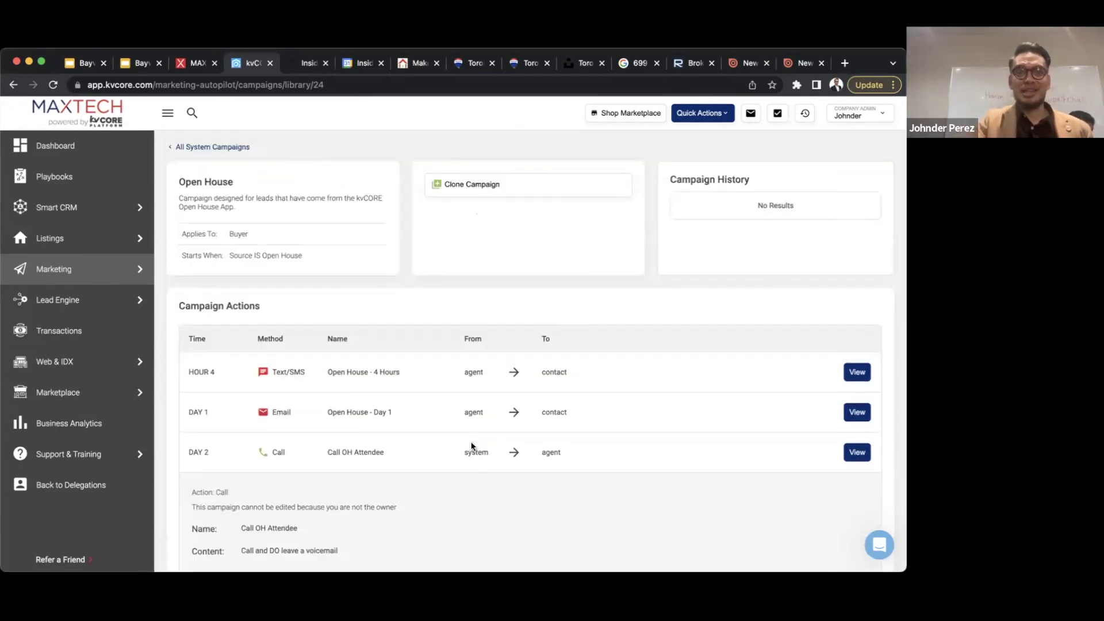
scroll(471, 447, down, 10)
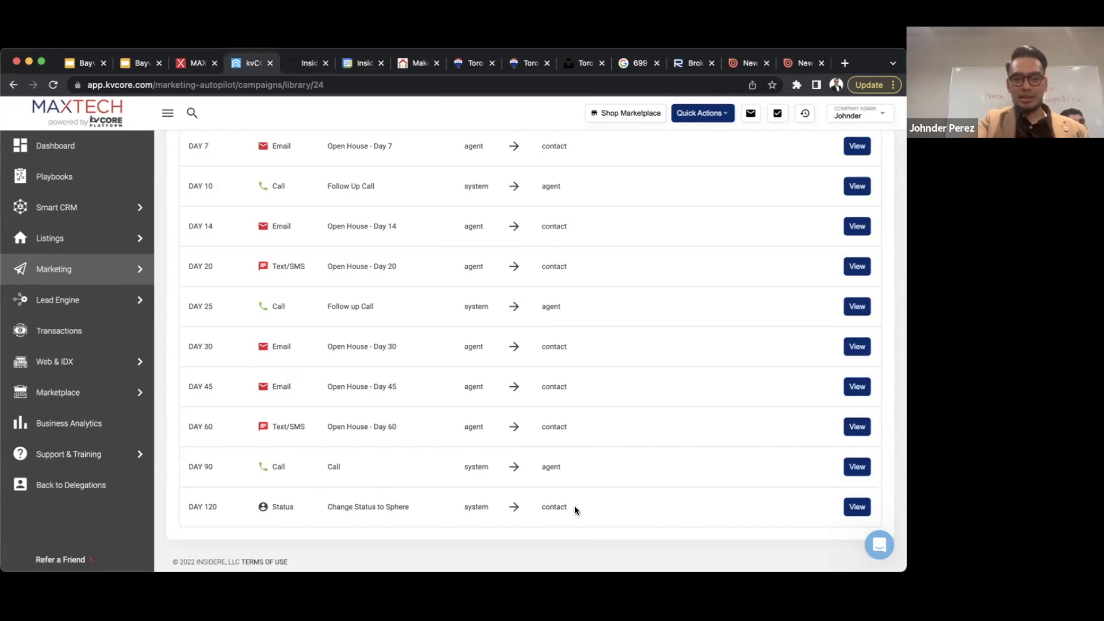
scroll(577, 506, up, 10)
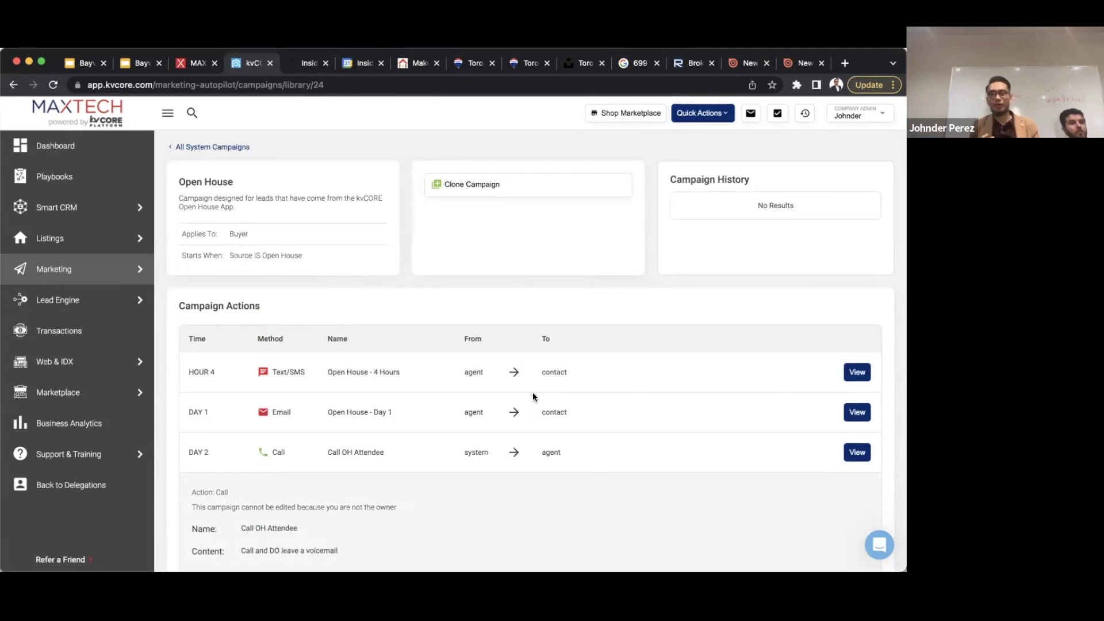
- Return to All System Campaigns, scan the table, and open Buyer Nurture - 1 Year Campaign
click(233, 147)
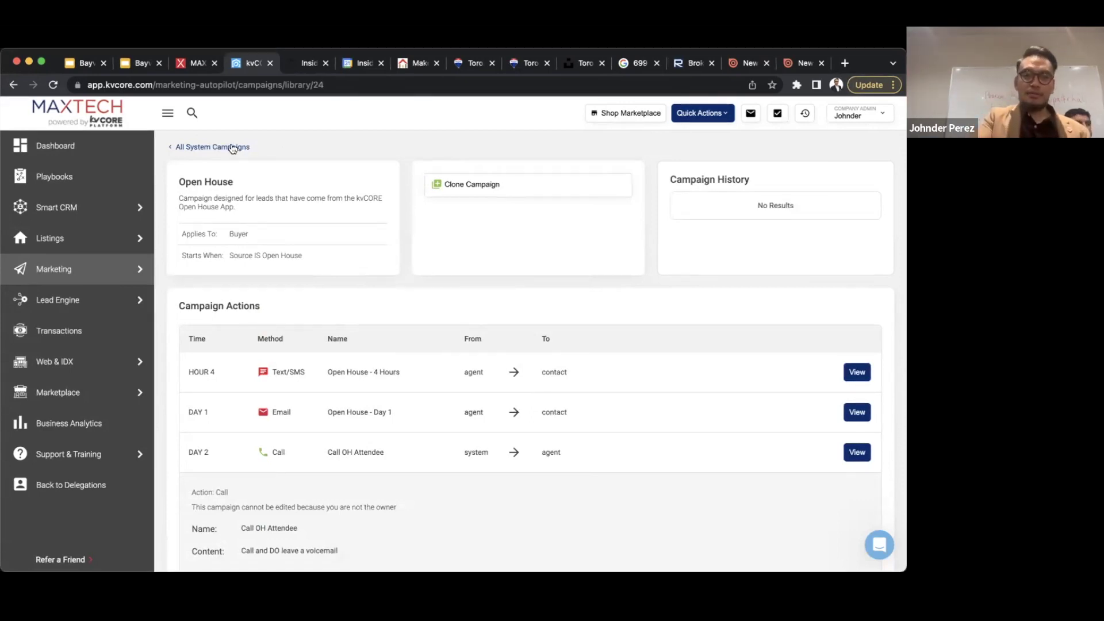
scroll(401, 374, down, 5)
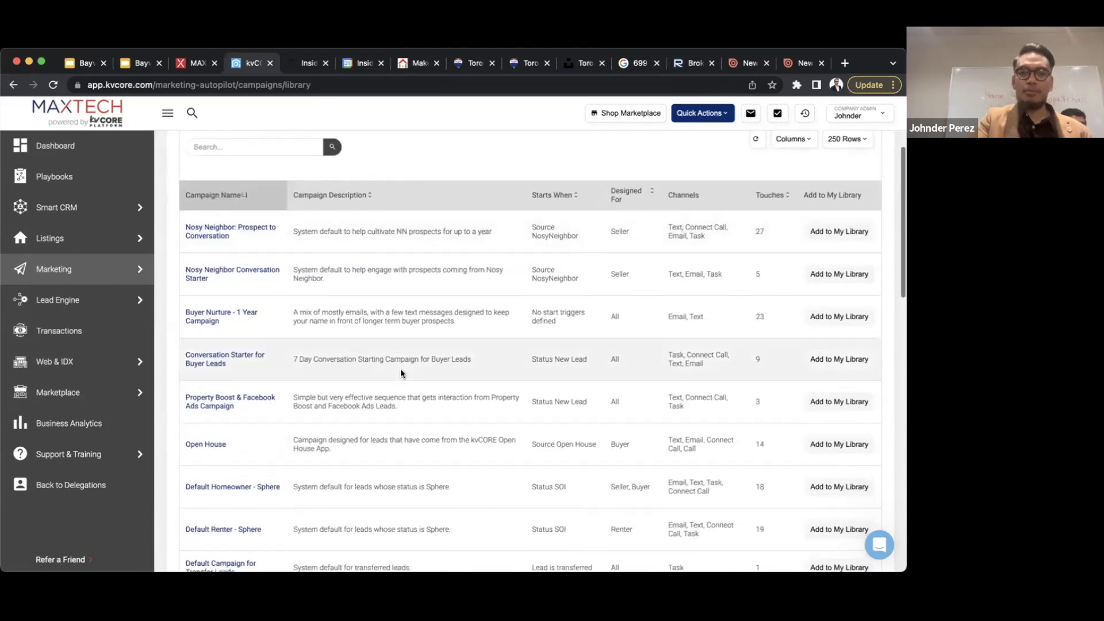
scroll(401, 372, down, 3)
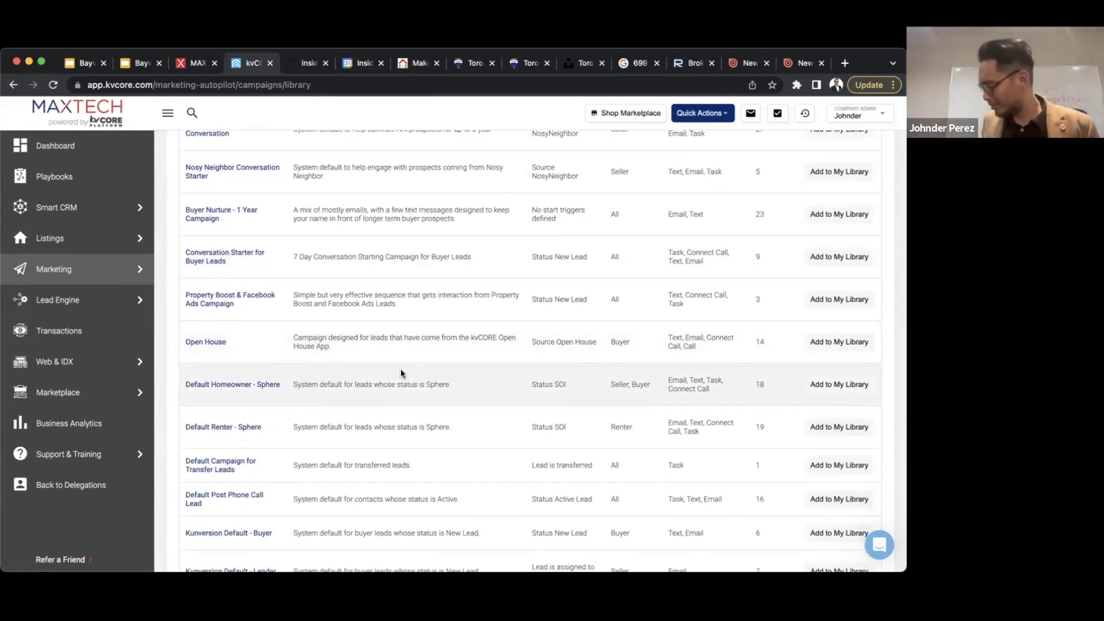
scroll(401, 373, down, 1)
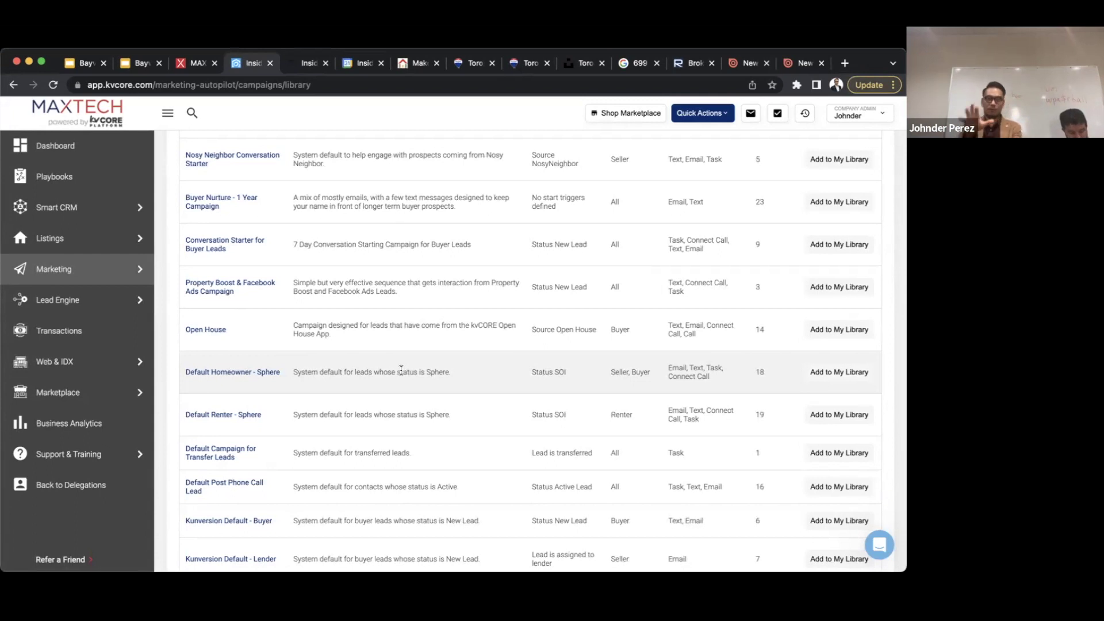
scroll(401, 370, up, 5)
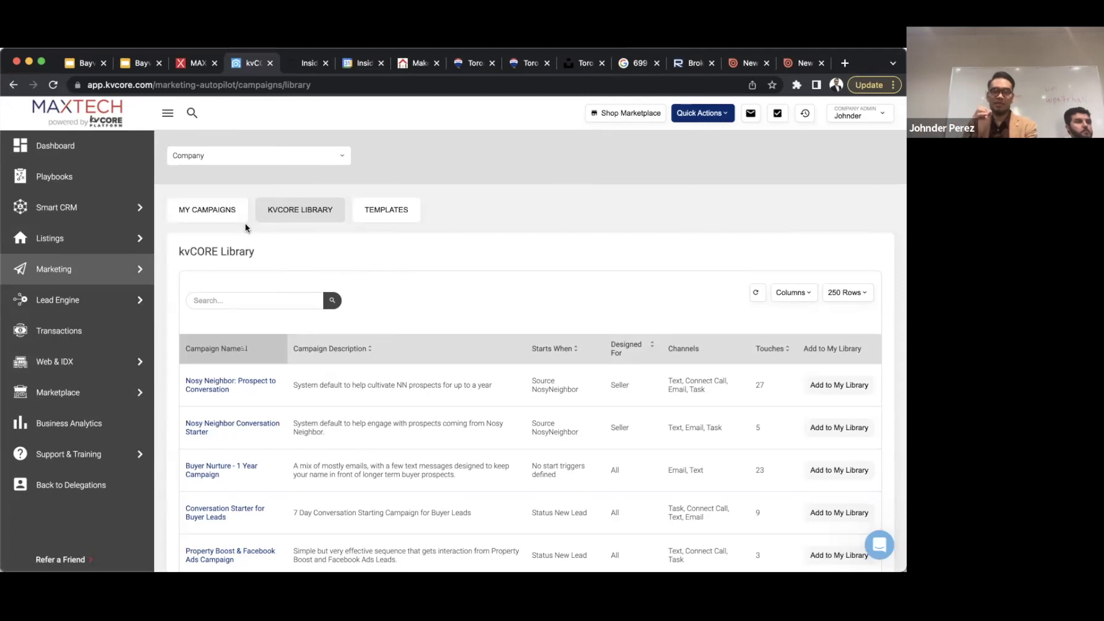
click(214, 472)
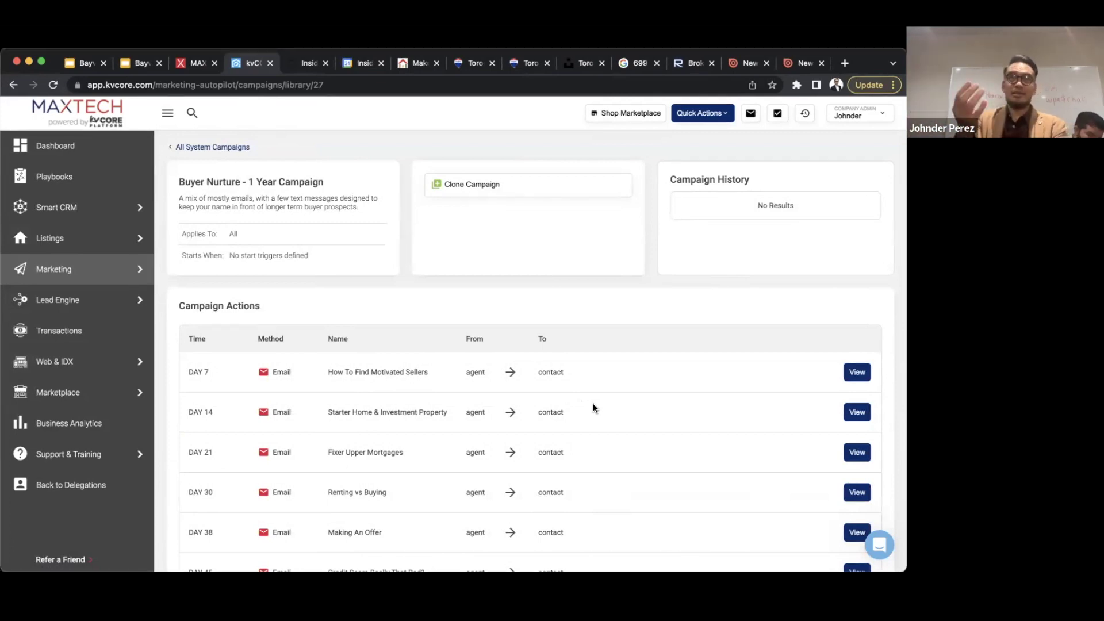
scroll(593, 407, down, 2)
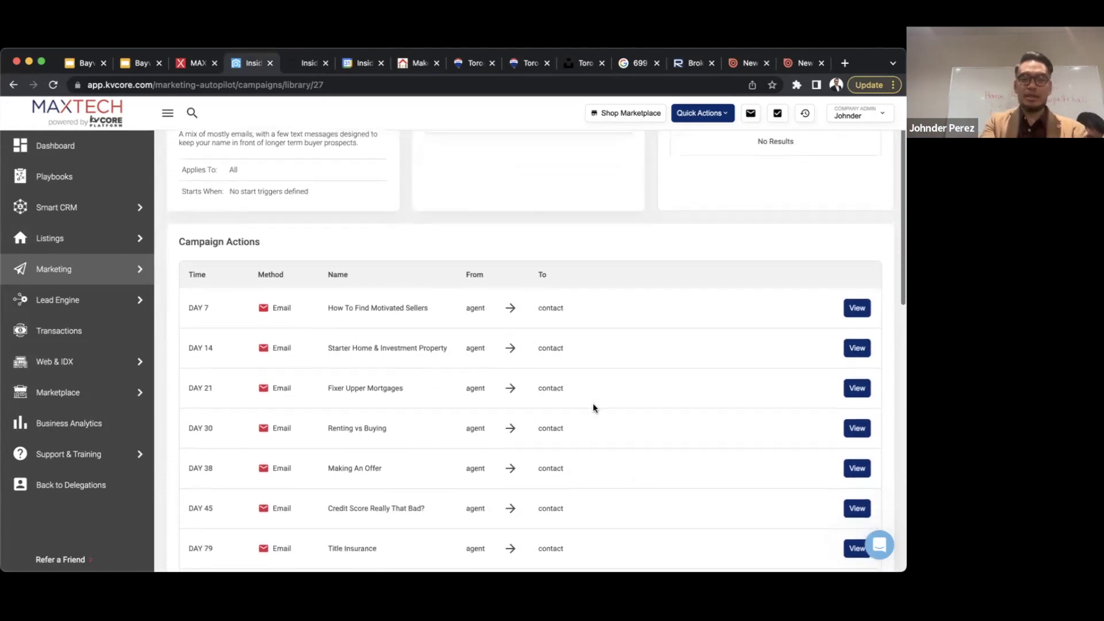
scroll(592, 407, down, 2)
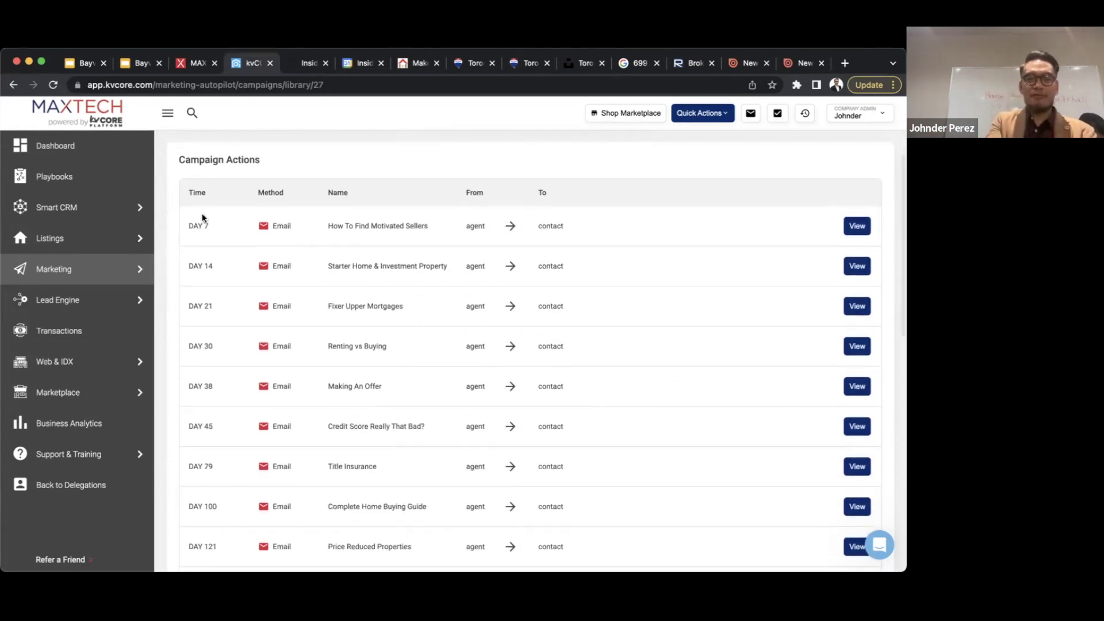
scroll(196, 311, down, 1)
scroll(194, 325, down, 8)
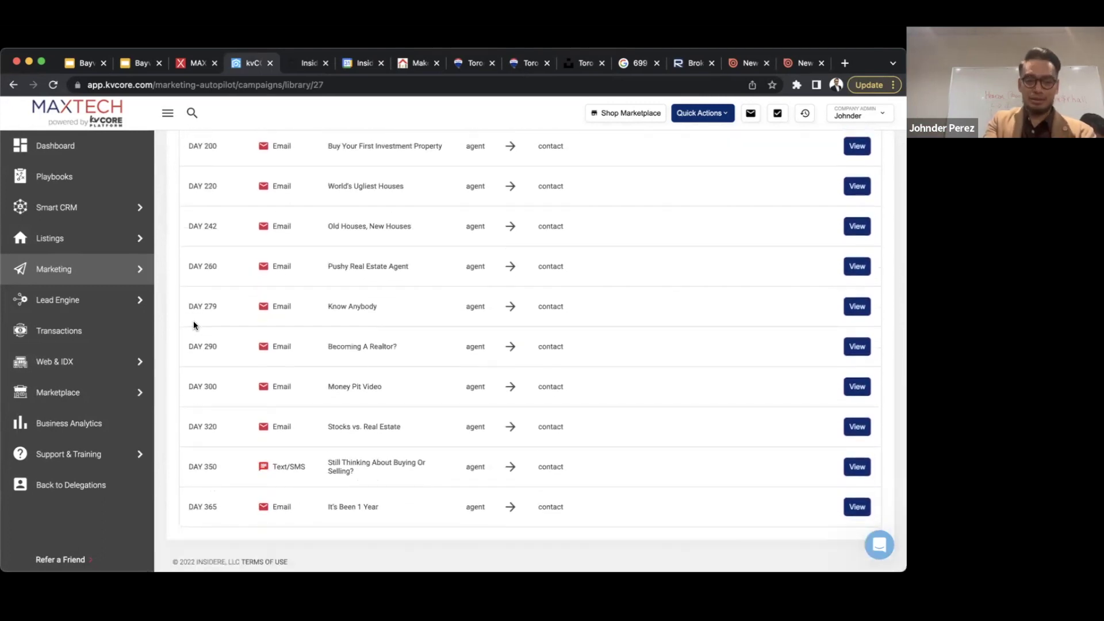
scroll(194, 321, up, 15)
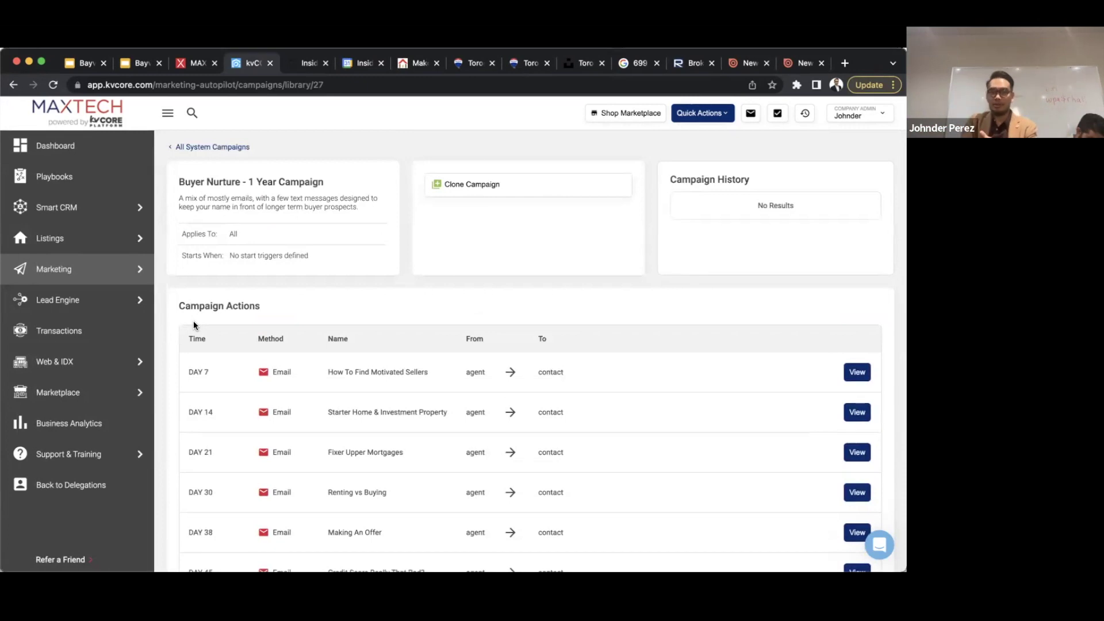
click(211, 148)
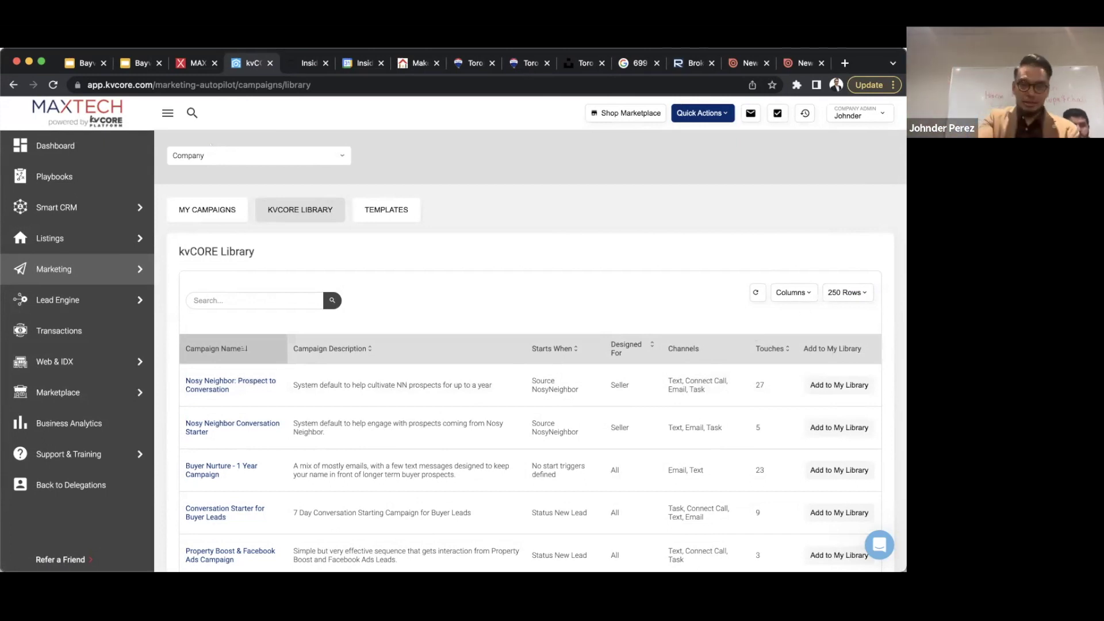
- Browse the campaign templates and Webhook templates, then the kvCORE Library, ending on My Campaigns
click(383, 211)
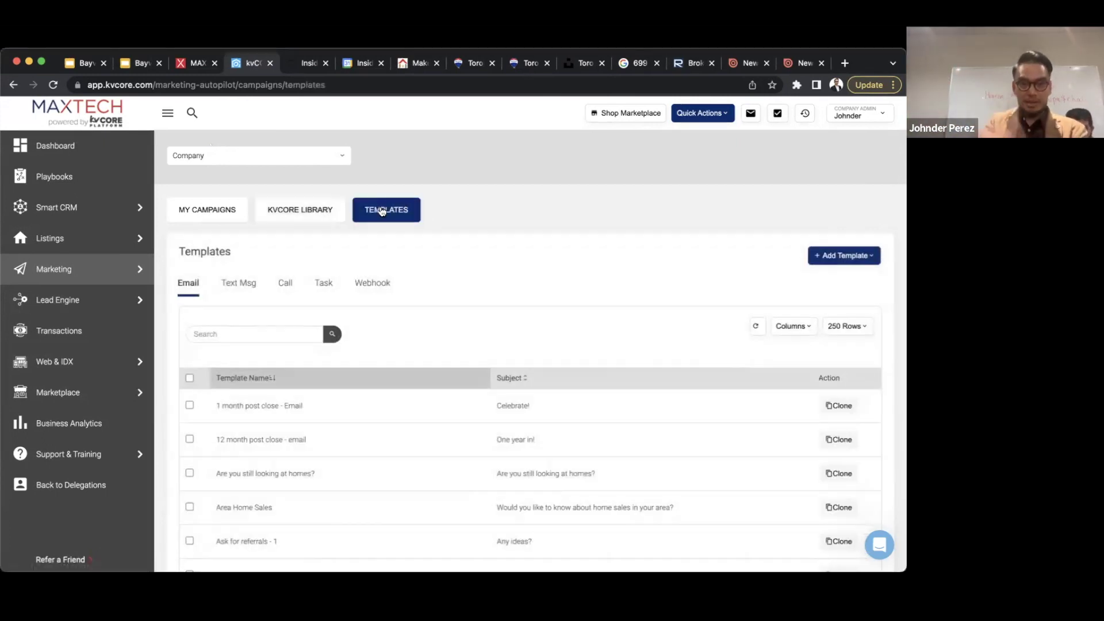
scroll(523, 316, down, 2)
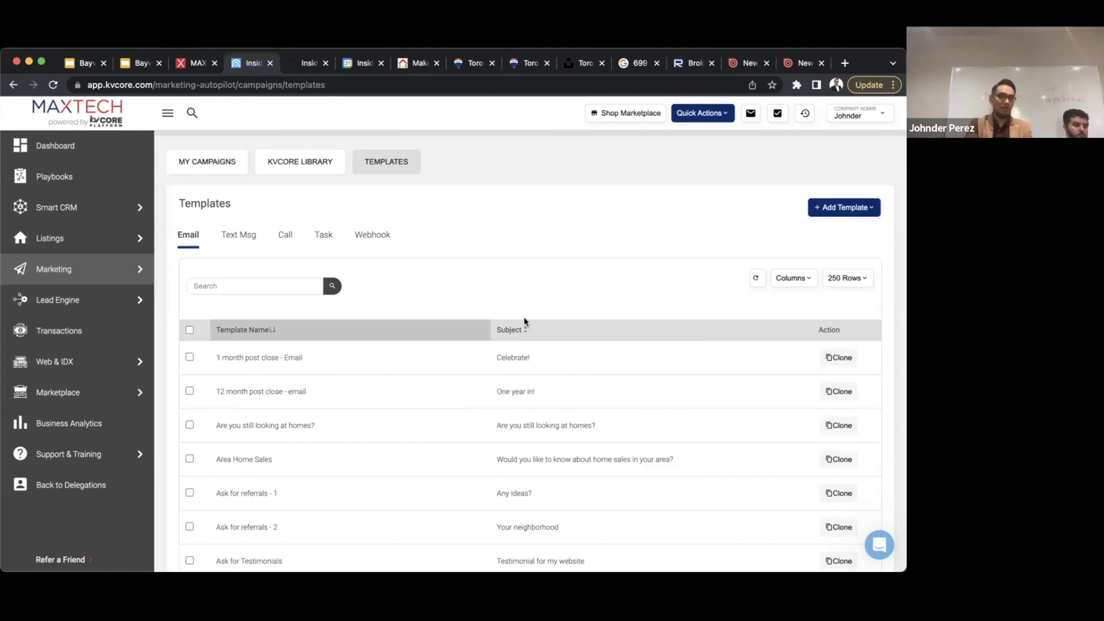
click(380, 235)
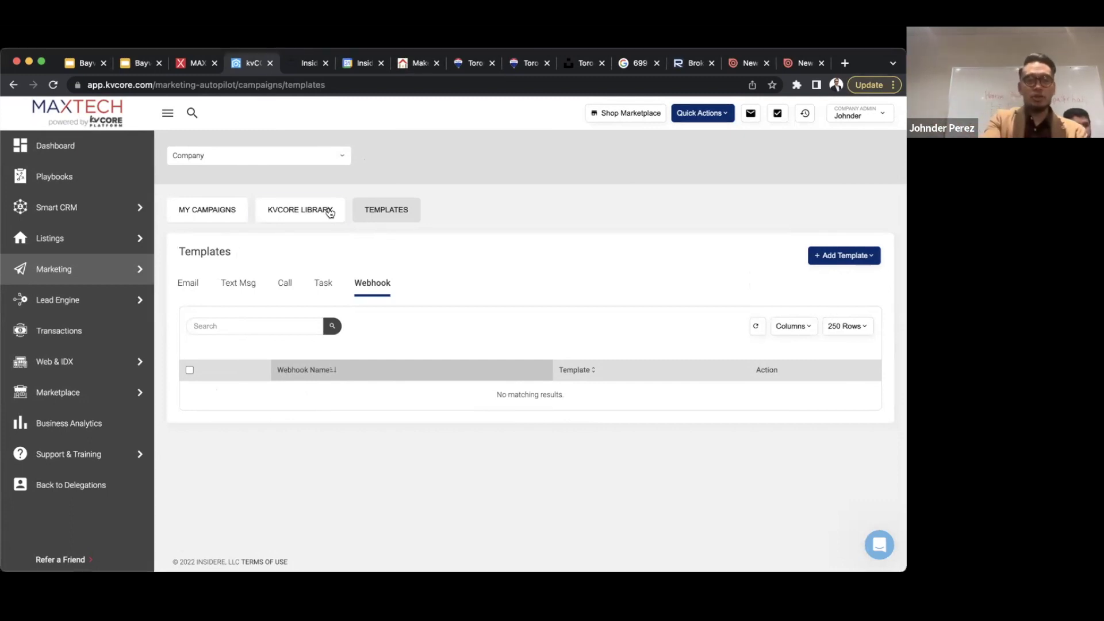
click(289, 213)
click(208, 218)
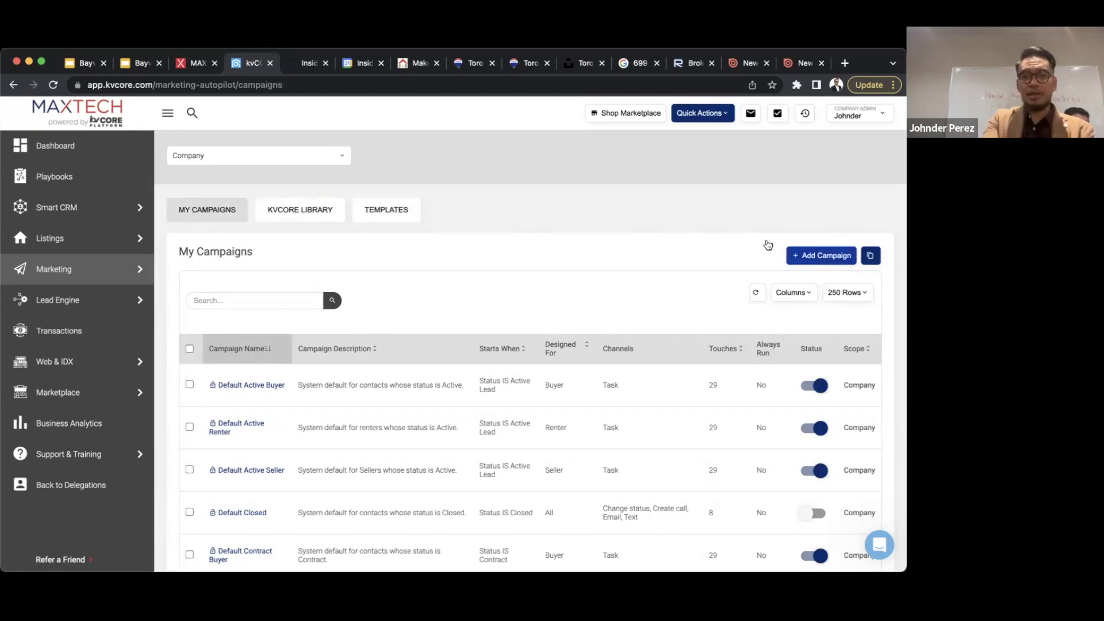
- Start a new campaign with '+ Add Campaign' and try to move past the trigger step
click(815, 259)
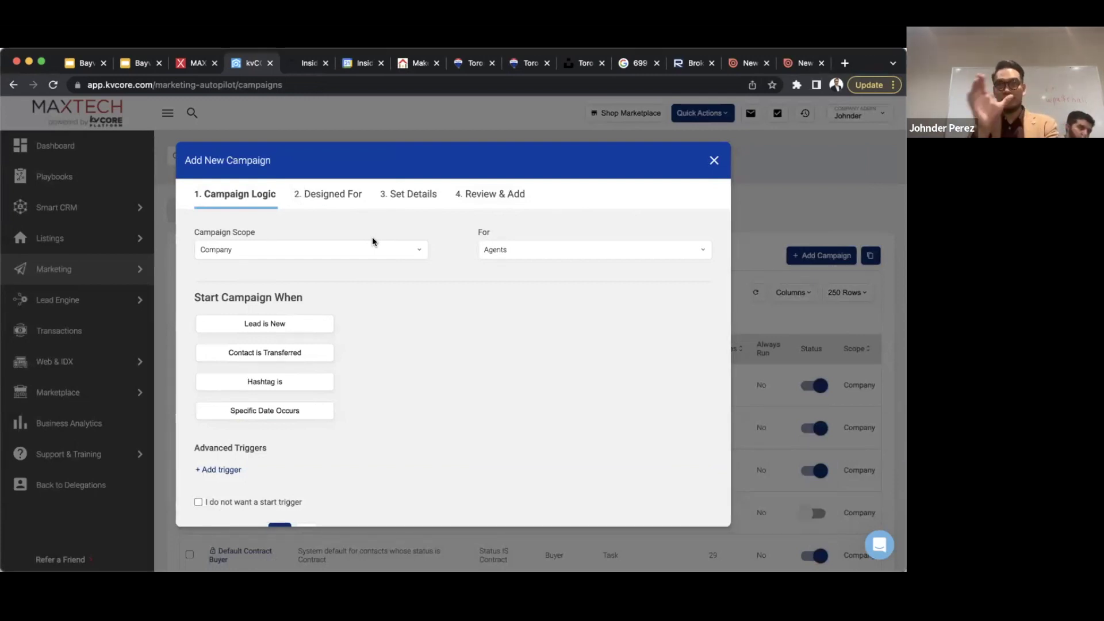
click(323, 326)
scroll(299, 316, down, 1)
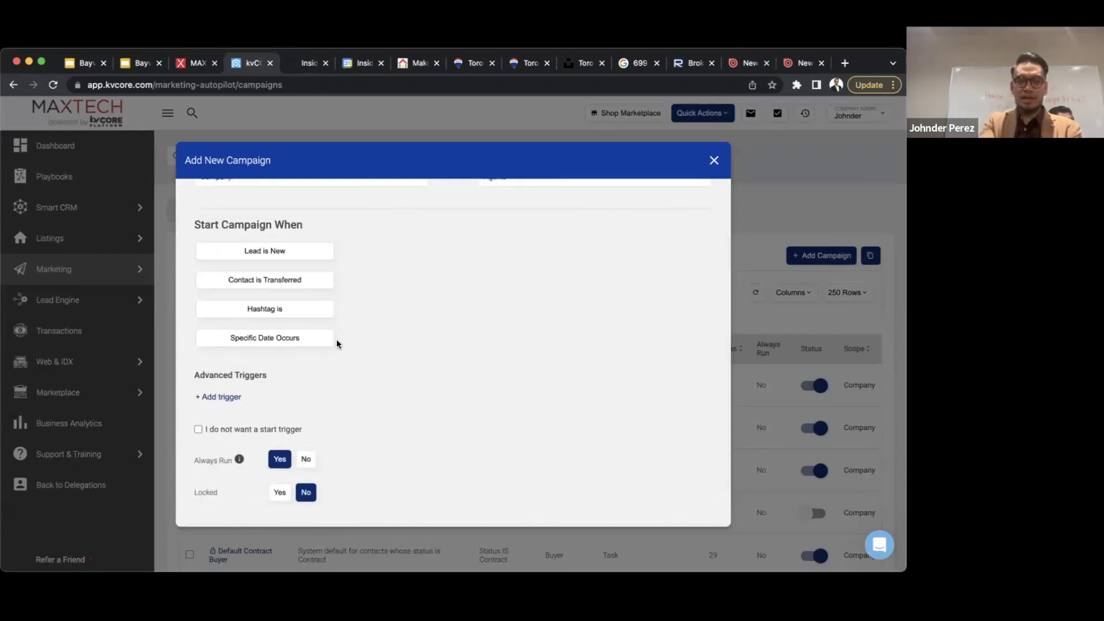
scroll(395, 341, down, 2)
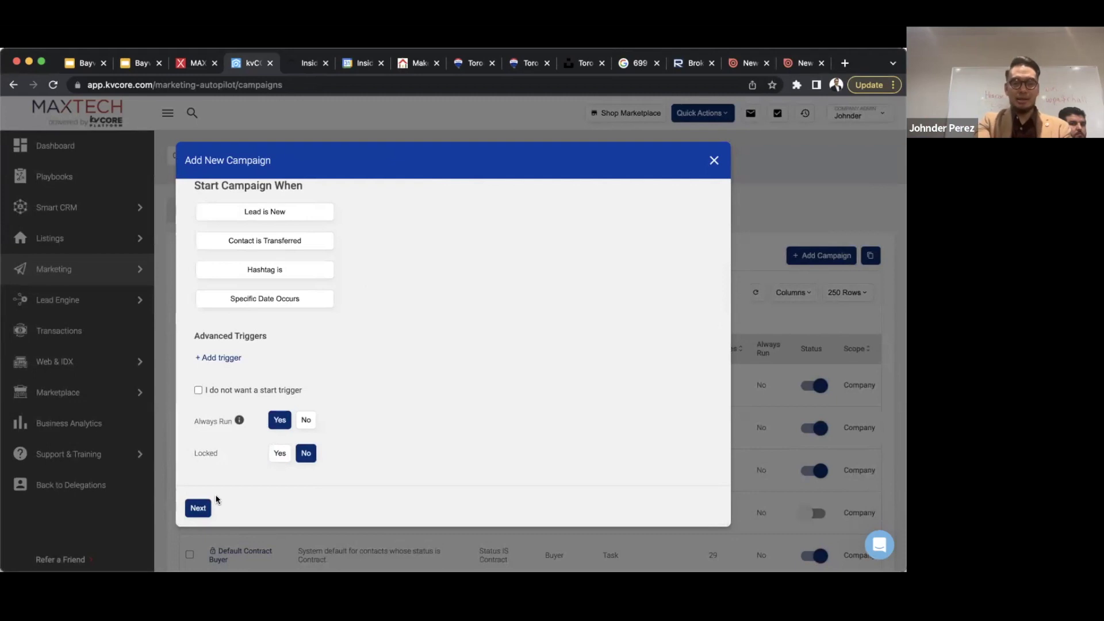
click(201, 508)
- Choose 'I do not want a start trigger' and set the audience to Agent instead of Buyer
click(265, 212)
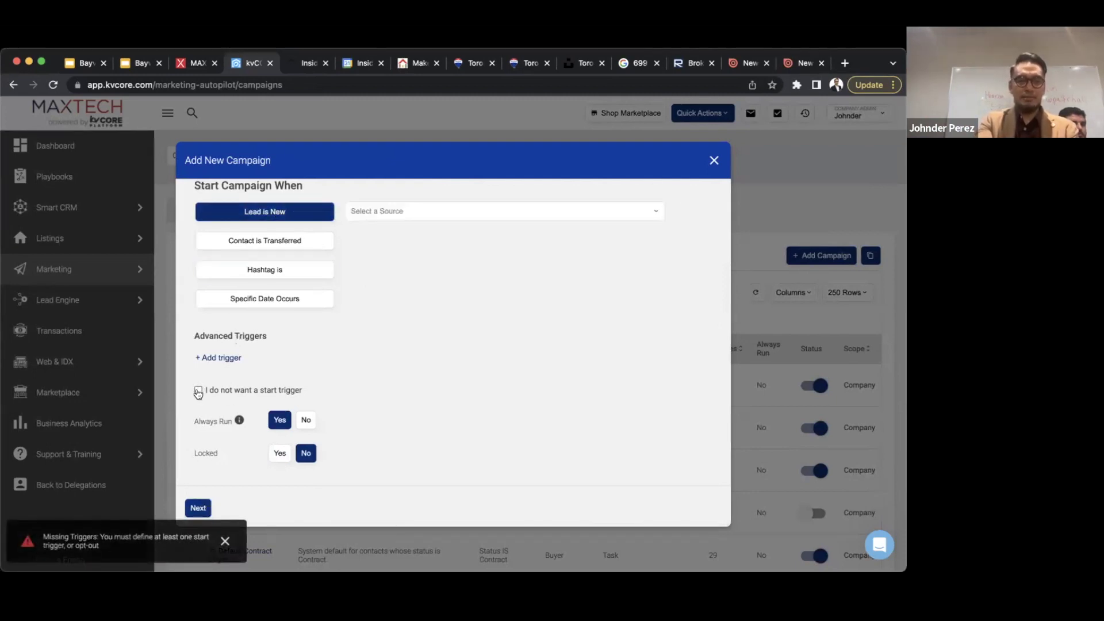
click(198, 391)
click(198, 508)
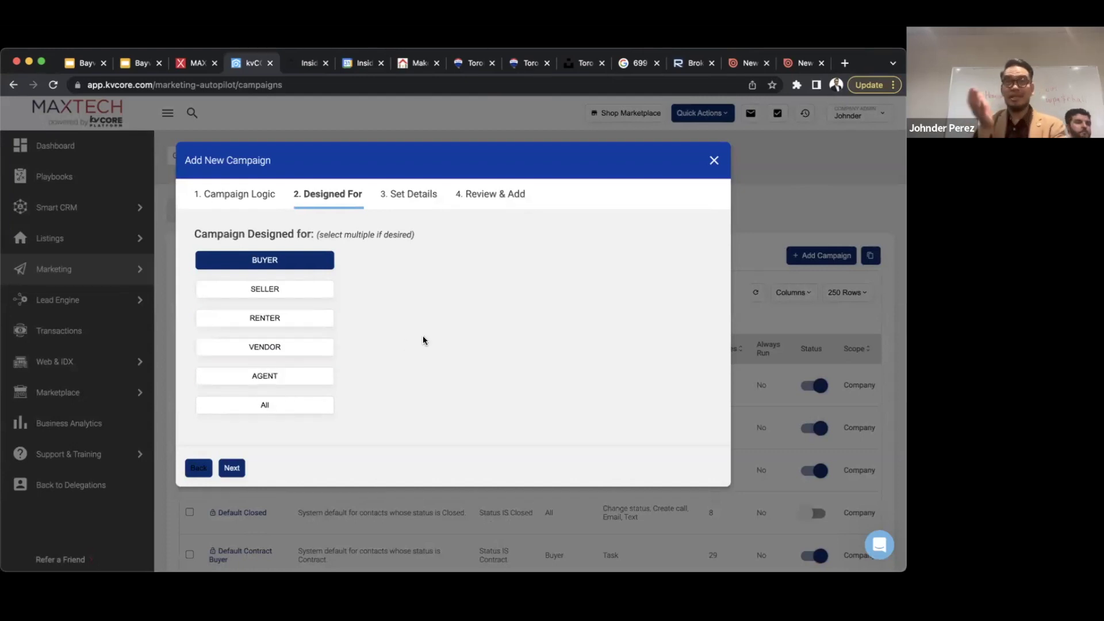
click(266, 377)
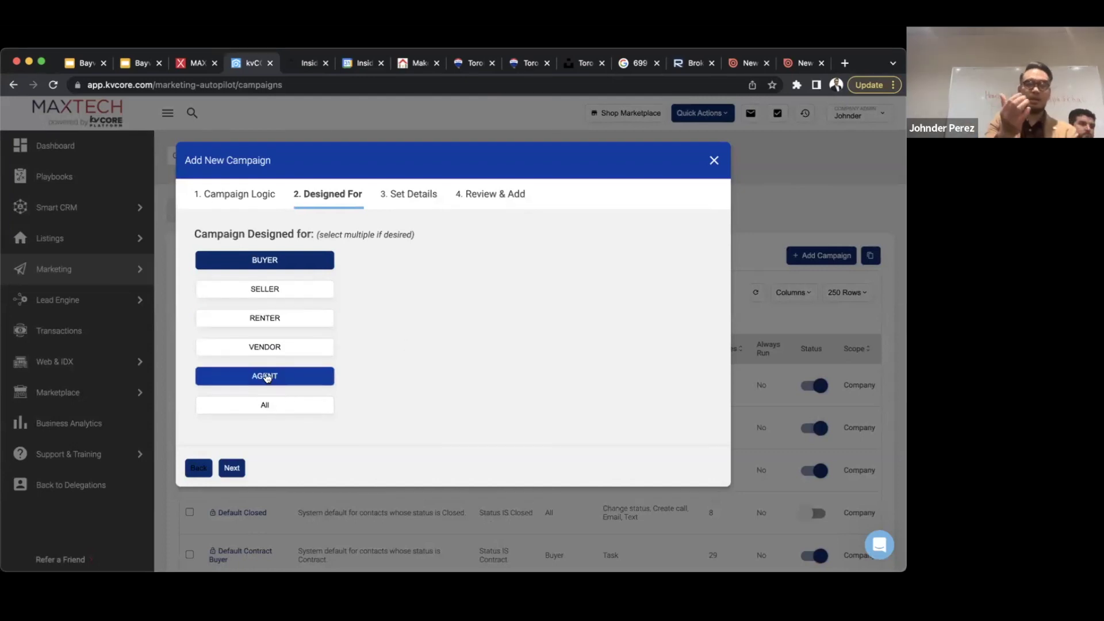
click(299, 263)
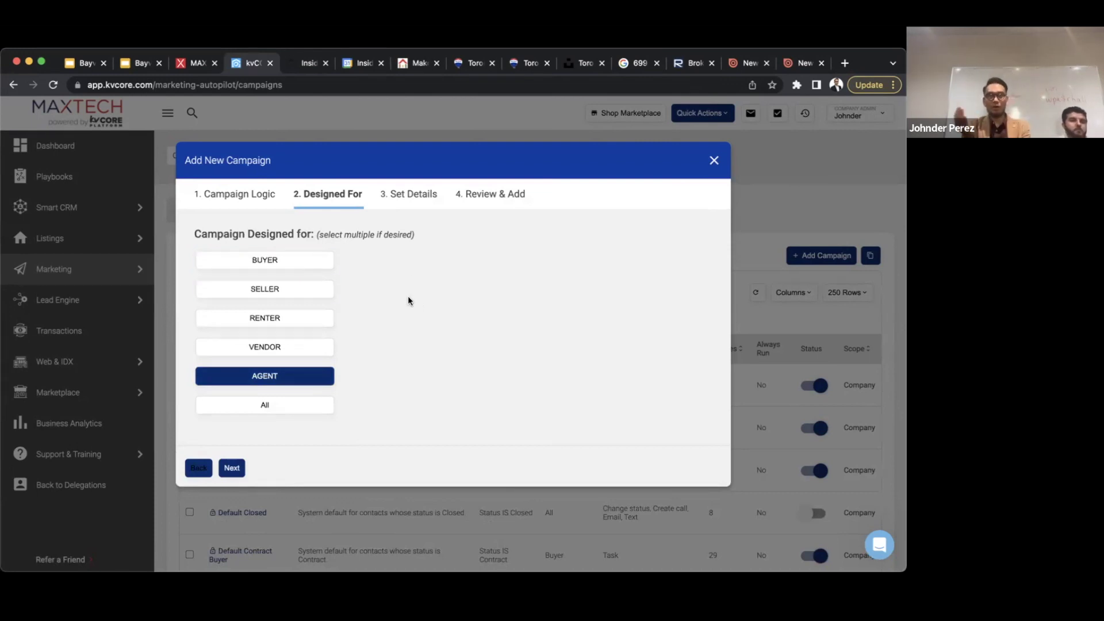